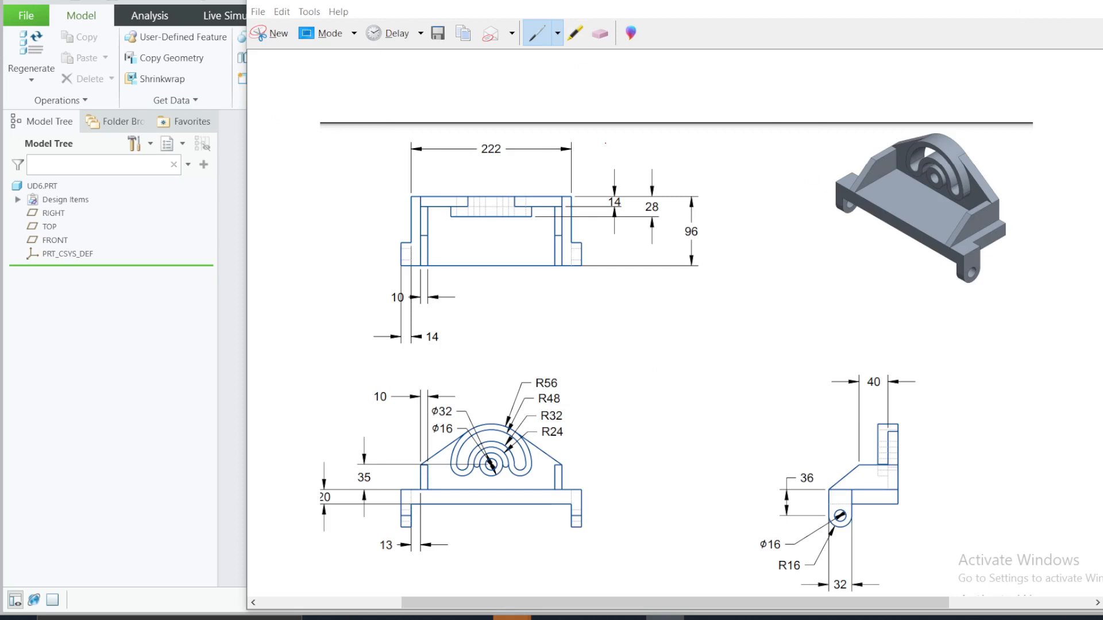
# Step: Outline the plan view and mark its viewing direction on the isometric picture with the pen, and erase the marks
pyautogui.moveTo(663, 150)
pyautogui.mouseDown()
pyautogui.moveTo(752, 252)
pyautogui.moveTo(604, 301)
pyautogui.mouseUp()
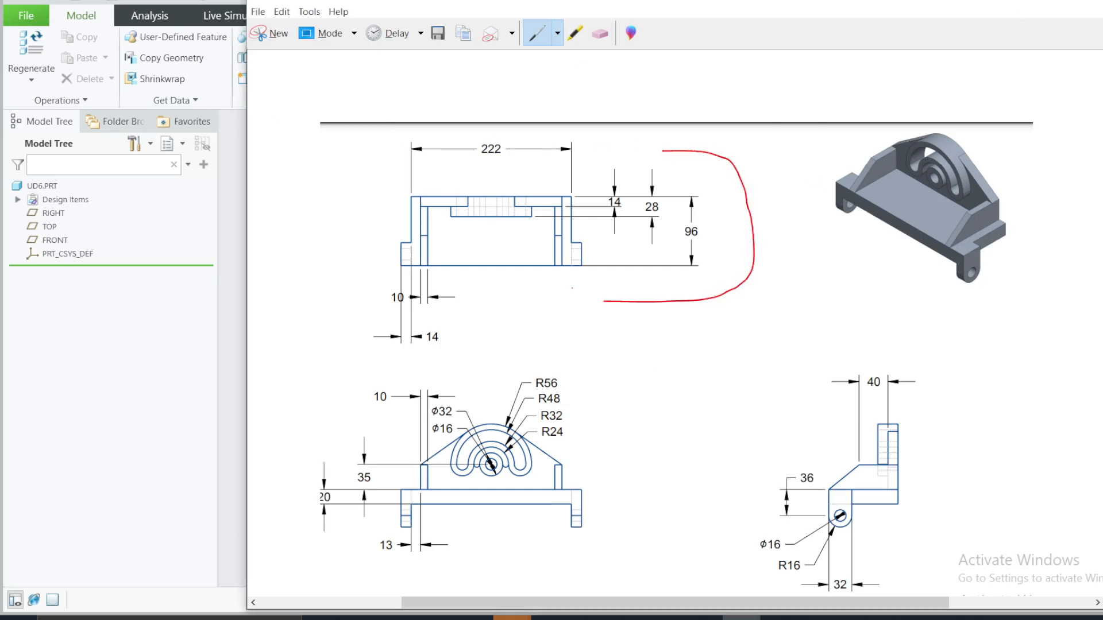
pyautogui.moveTo(935, 86)
pyautogui.mouseDown()
pyautogui.moveTo(943, 120)
pyautogui.moveTo(962, 91)
pyautogui.mouseUp()
pyautogui.click(600, 33)
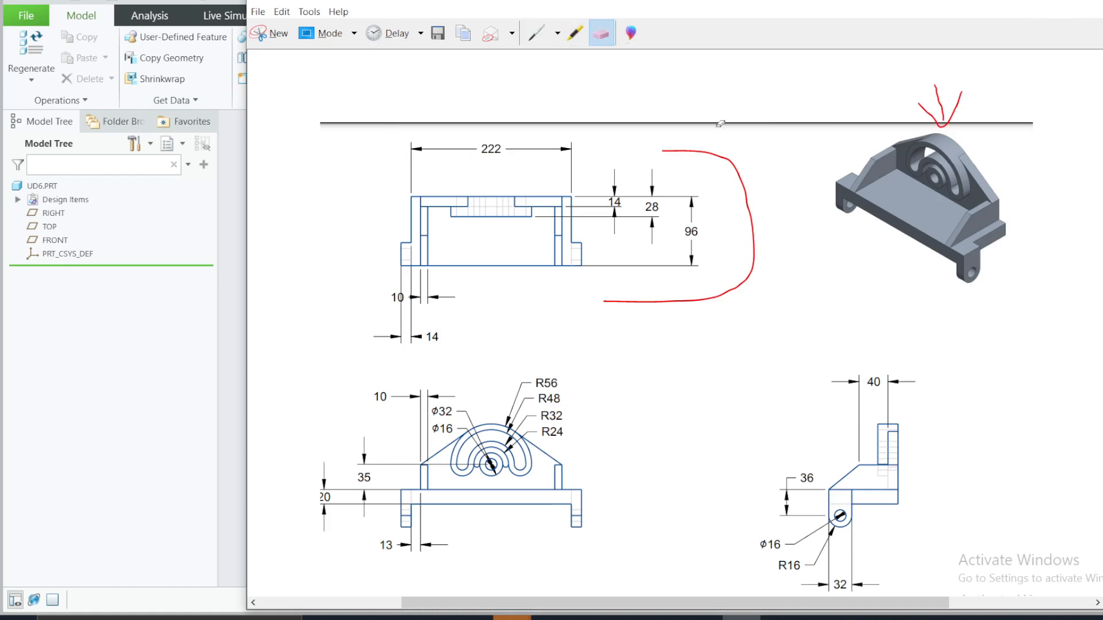
pyautogui.moveTo(725, 152); pyautogui.dragTo(747, 198)
pyautogui.moveTo(941, 122); pyautogui.dragTo(949, 106)
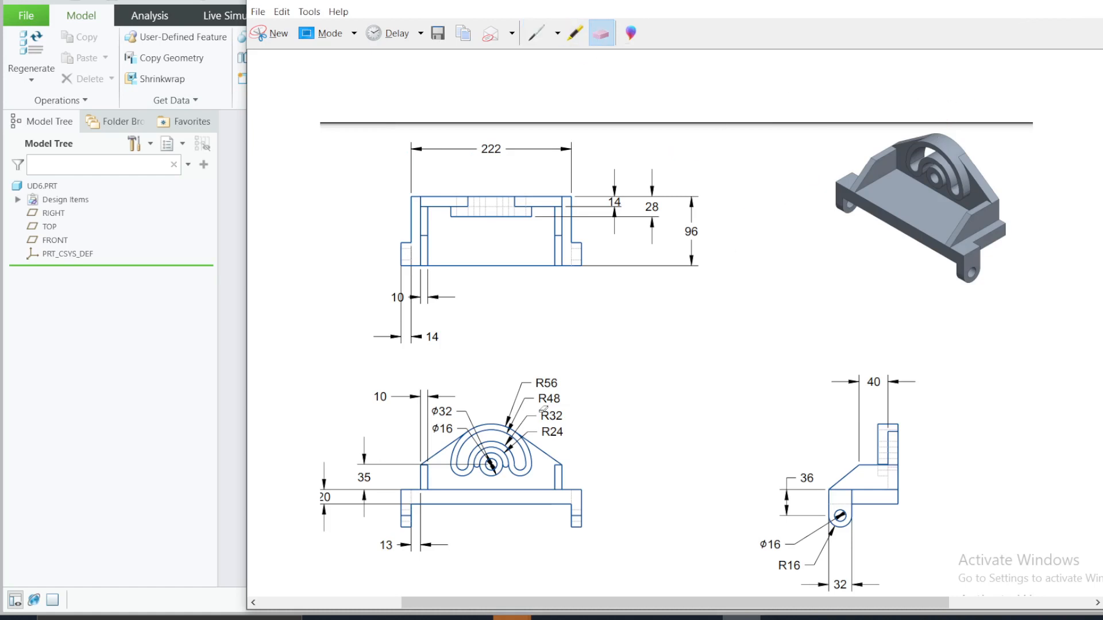
# Step: Mark the front viewing direction on the isometric picture, outline the front view with the pen, and erase both marks
pyautogui.click(537, 33)
pyautogui.moveTo(744, 325)
pyautogui.mouseDown()
pyautogui.moveTo(843, 200)
pyautogui.moveTo(908, 185)
pyautogui.mouseUp()
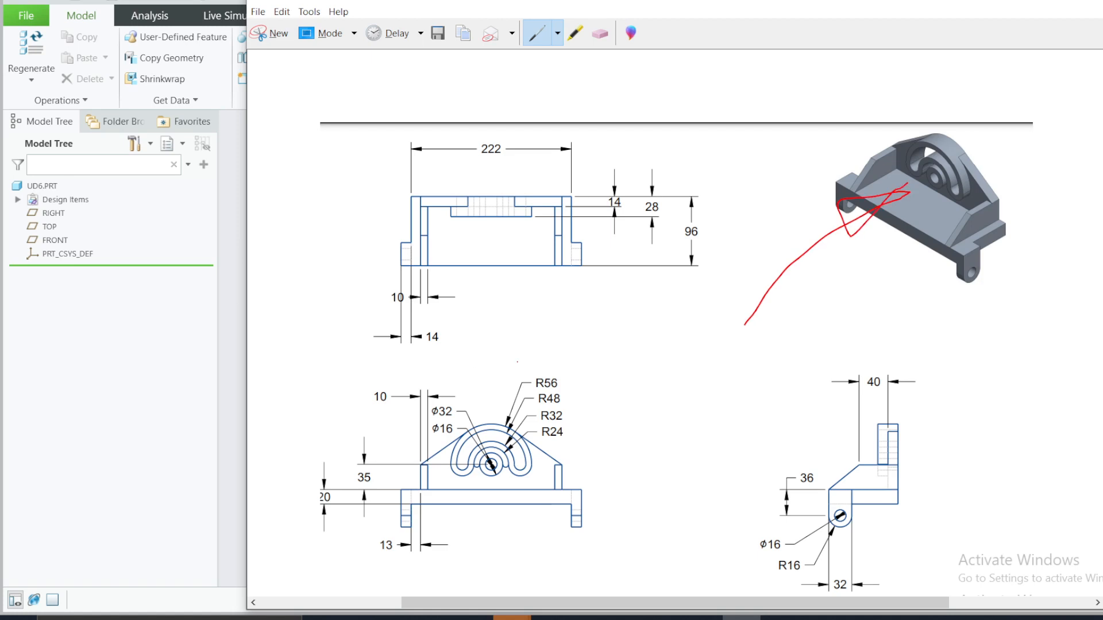
pyautogui.moveTo(524, 357)
pyautogui.mouseDown()
pyautogui.moveTo(650, 492)
pyautogui.moveTo(553, 549)
pyautogui.mouseUp()
pyautogui.click(600, 34)
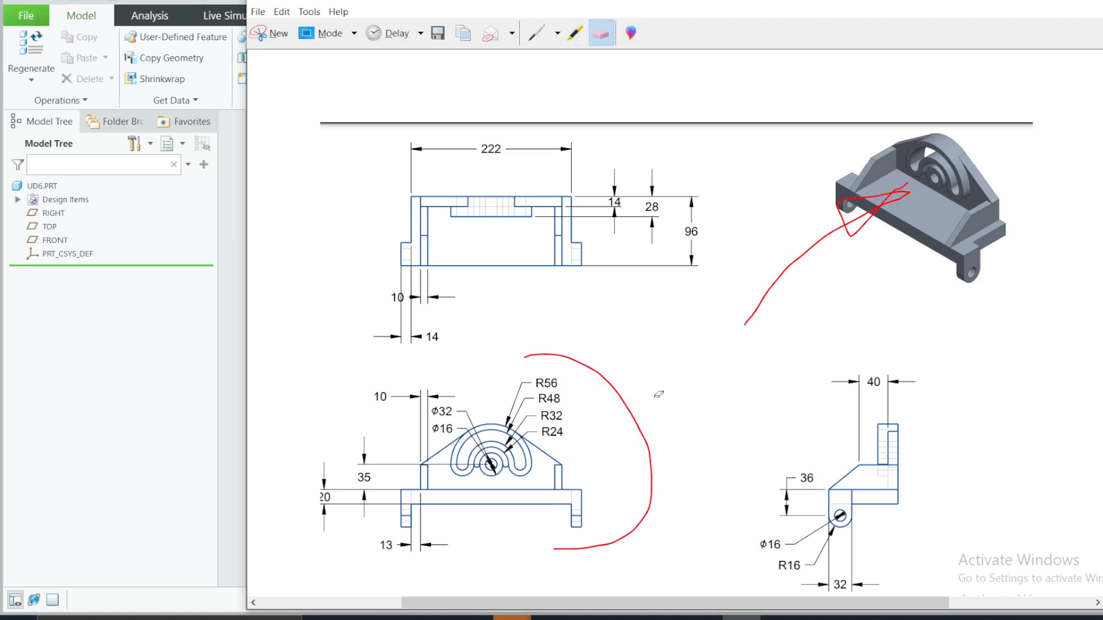
pyautogui.moveTo(659, 395); pyautogui.dragTo(623, 469)
pyautogui.moveTo(928, 218); pyautogui.dragTo(850, 229)
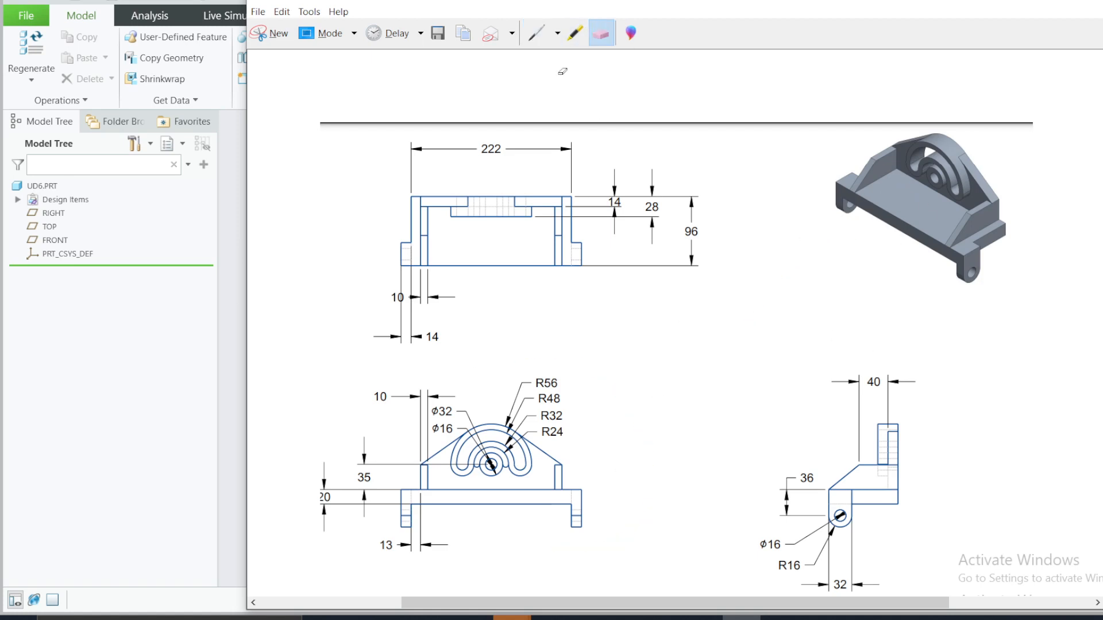
# Step: Mark the side viewing direction on the isometric picture, circle the side view with the pen, and erase both marks
pyautogui.click(512, 34)
pyautogui.click(538, 38)
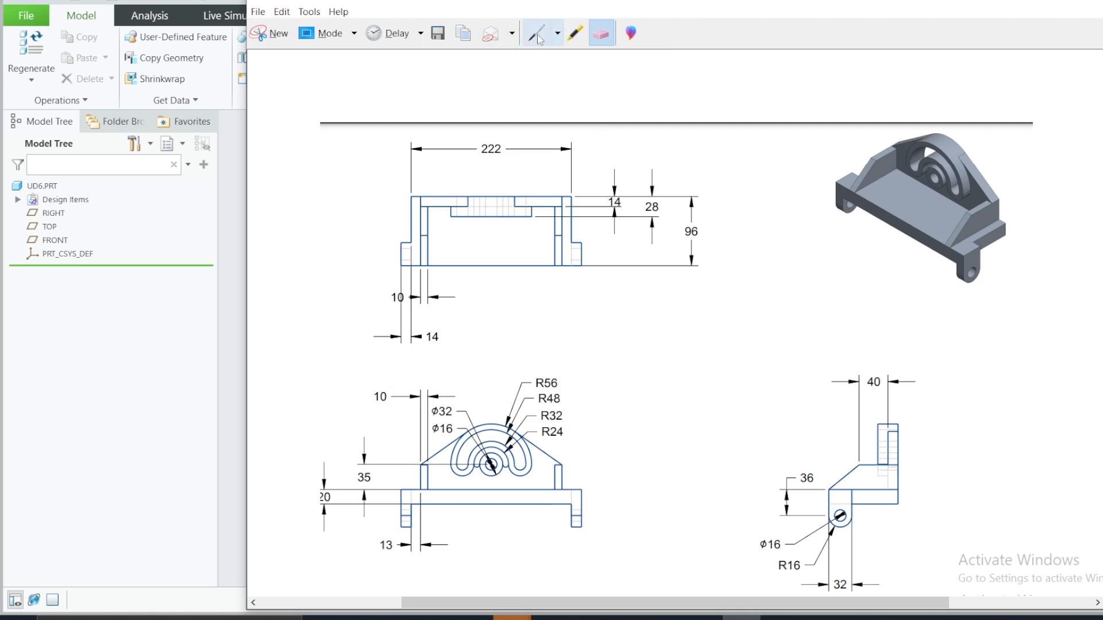
pyautogui.click(537, 33)
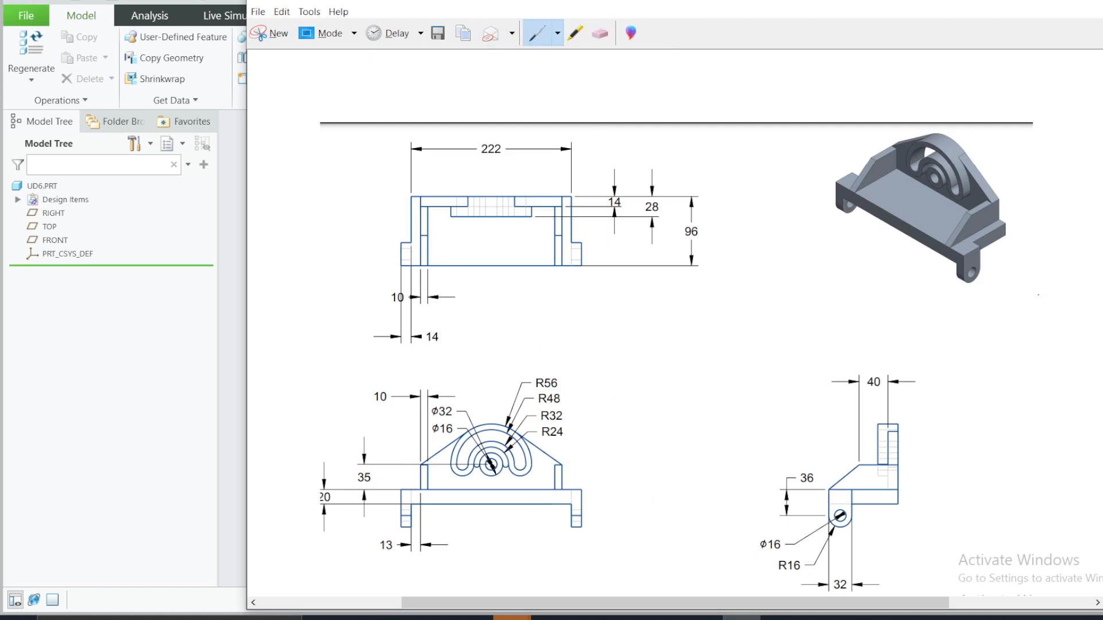
pyautogui.moveTo(991, 244)
pyautogui.mouseDown()
pyautogui.moveTo(1058, 324)
pyautogui.moveTo(1040, 253)
pyautogui.moveTo(1005, 298)
pyautogui.mouseUp()
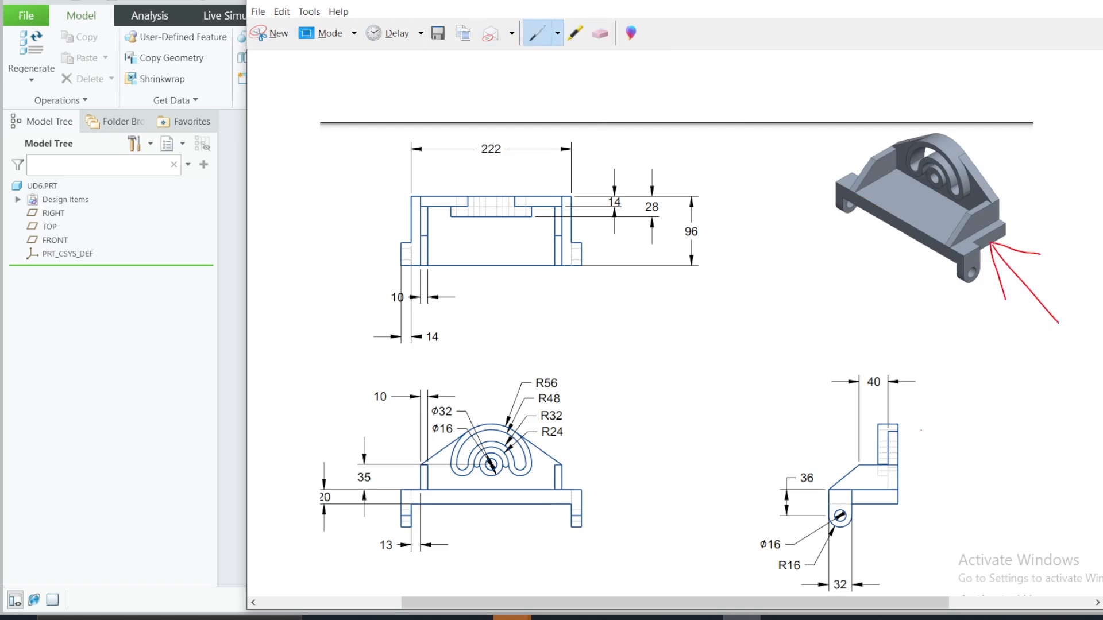
pyautogui.moveTo(903, 345)
pyautogui.mouseDown()
pyautogui.moveTo(787, 526)
pyautogui.moveTo(951, 379)
pyautogui.mouseUp()
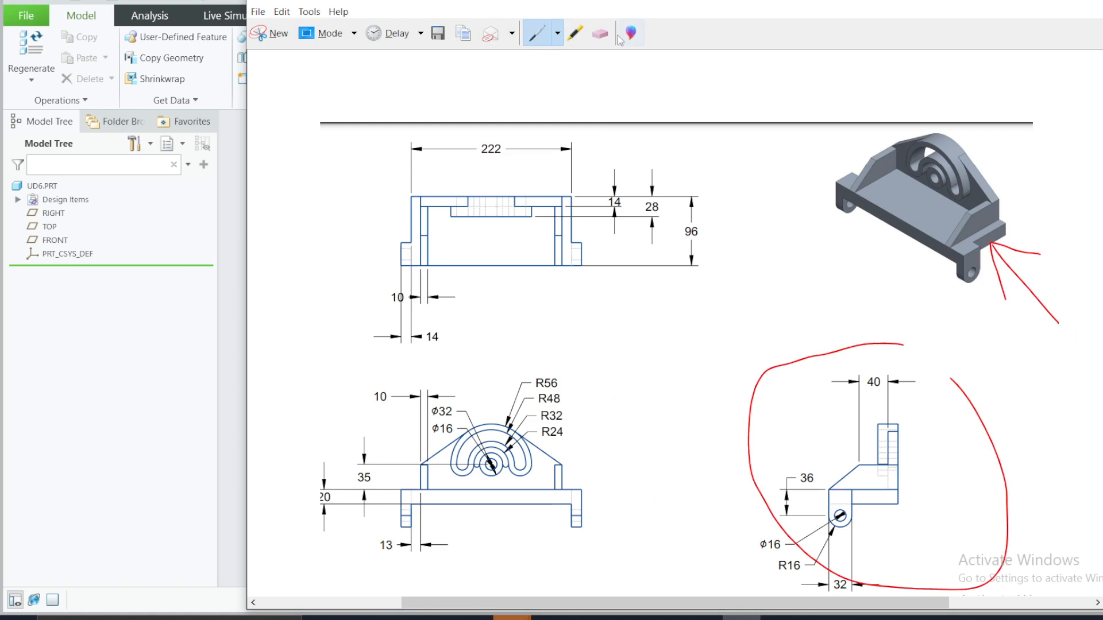
pyautogui.click(600, 33)
pyautogui.moveTo(986, 465); pyautogui.dragTo(1007, 381)
pyautogui.moveTo(941, 293); pyautogui.dragTo(1016, 231)
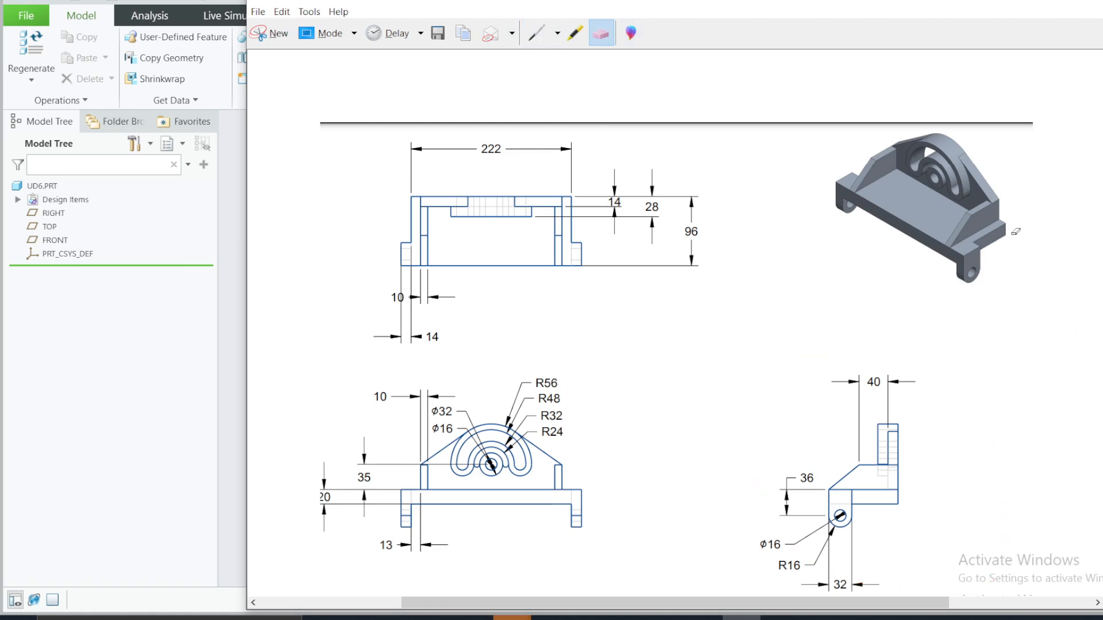
# Step: Point an arrow at the base plate in the isometric picture and circle its 222, 96 and 20 dimensions
pyautogui.click(535, 35)
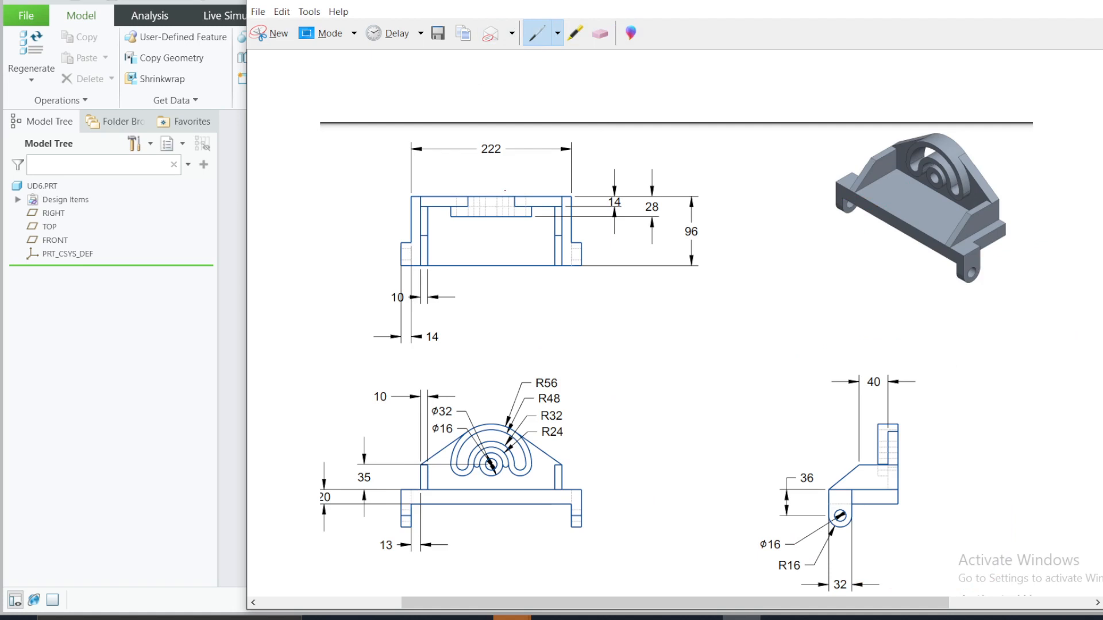
pyautogui.moveTo(865, 257); pyautogui.dragTo(896, 217)
pyautogui.moveTo(474, 161)
pyautogui.mouseDown()
pyautogui.moveTo(527, 142)
pyautogui.moveTo(472, 147)
pyautogui.moveTo(467, 164)
pyautogui.mouseUp()
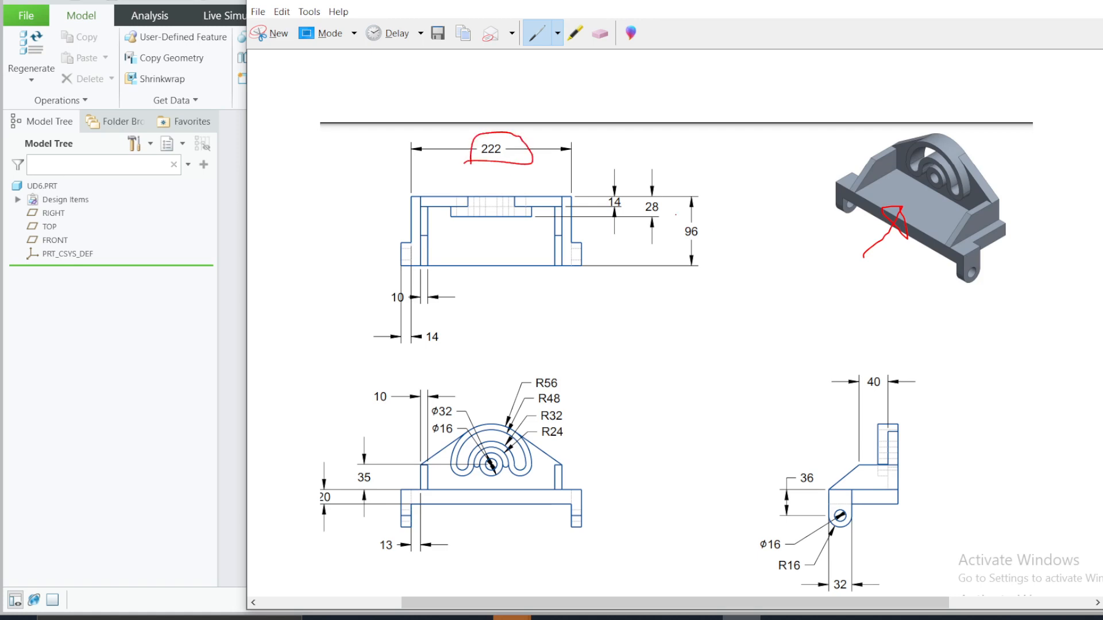
pyautogui.moveTo(675, 228); pyautogui.dragTo(713, 235)
pyautogui.moveTo(322, 461)
pyautogui.mouseDown()
pyautogui.moveTo(312, 527)
pyautogui.moveTo(341, 467)
pyautogui.mouseUp()
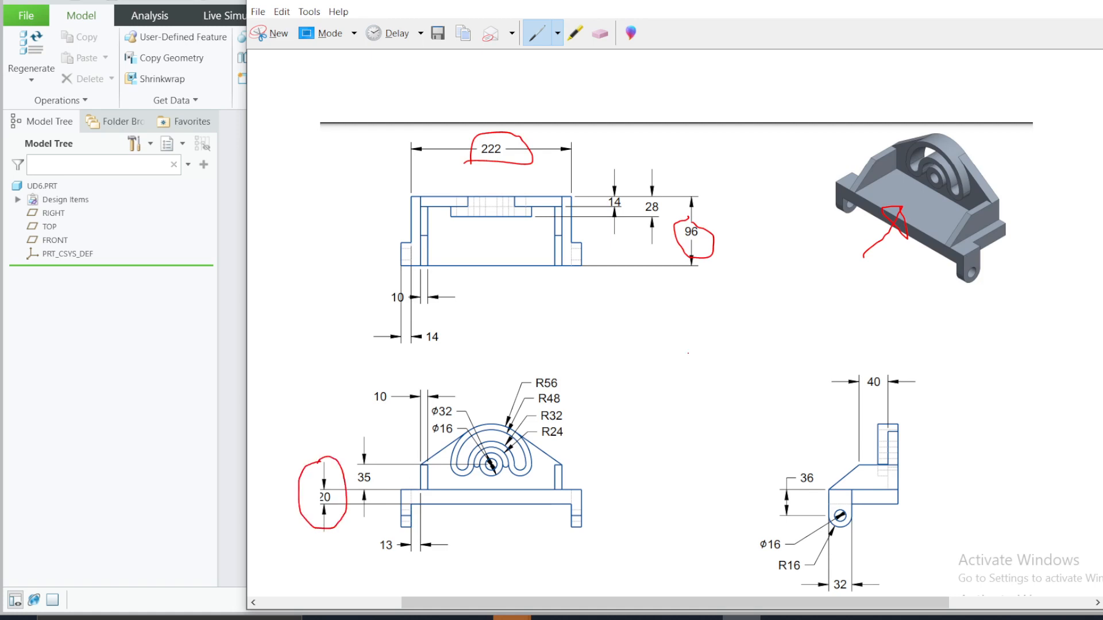
# Step: Switch to Creo Parametric and sketch a center rectangle about 120 by 89 at the origin of the TOP plane for an extrusion
pyautogui.click(1028, 1)
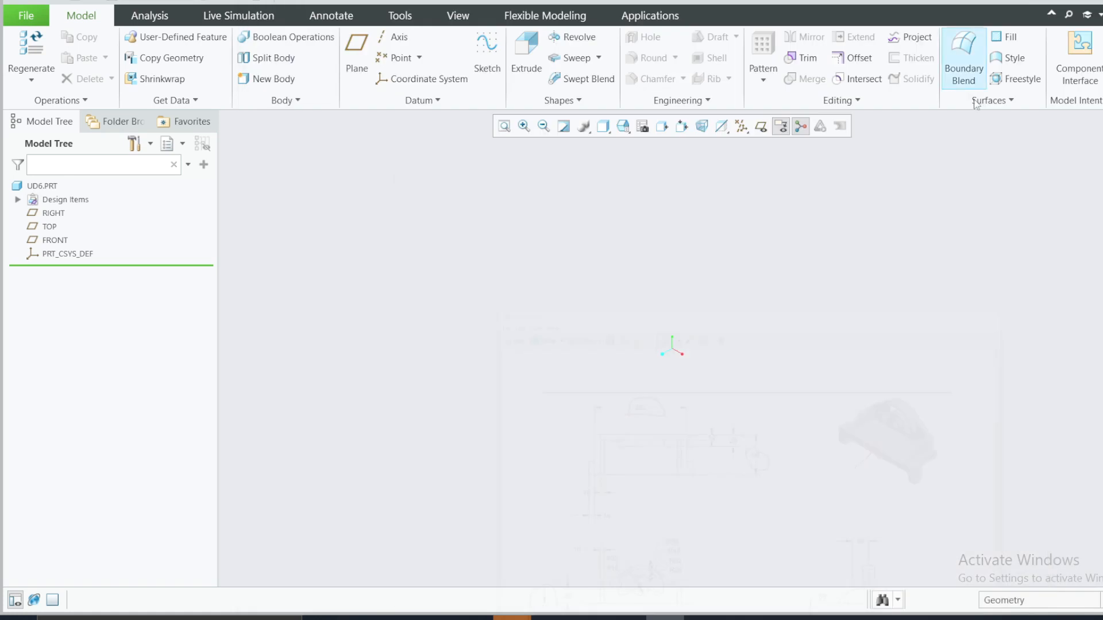
pyautogui.click(56, 232)
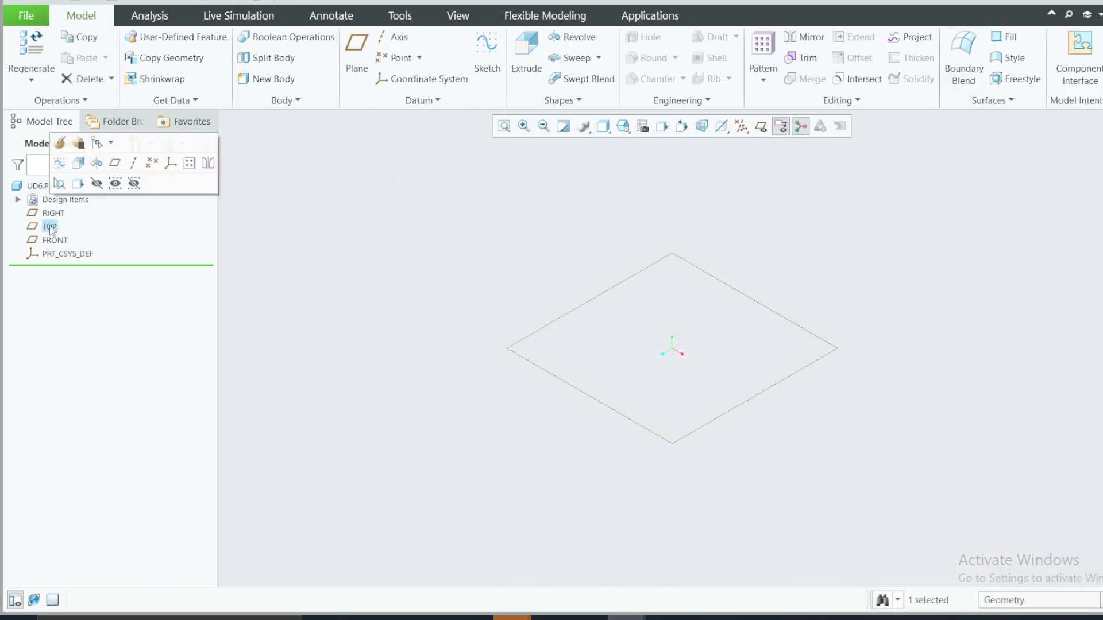
pyautogui.click(85, 165)
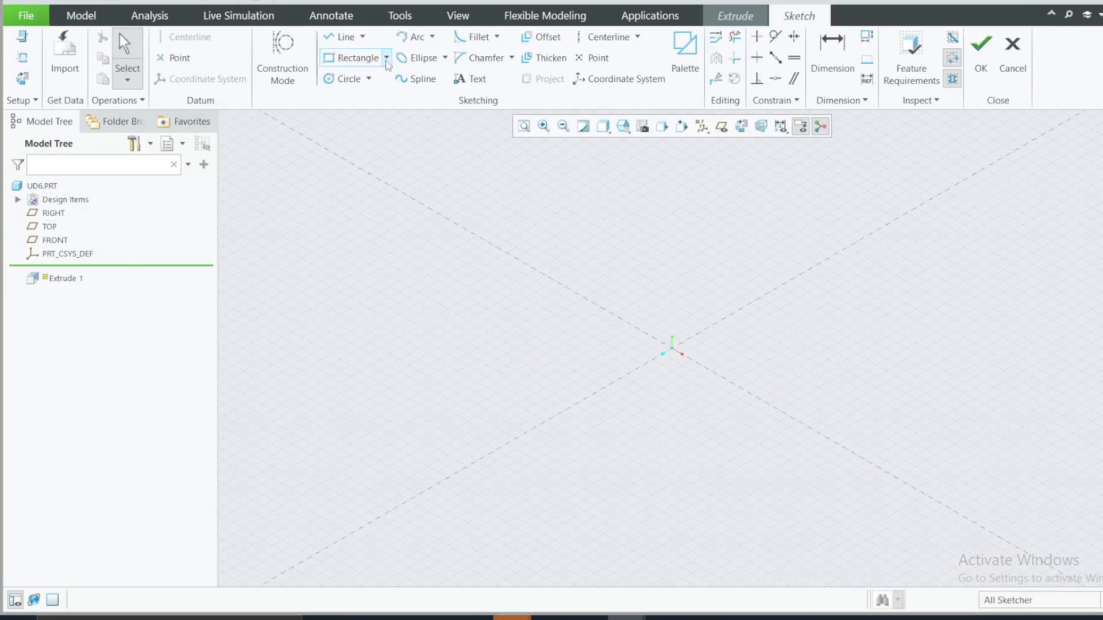
pyautogui.click(387, 57)
pyautogui.click(384, 111)
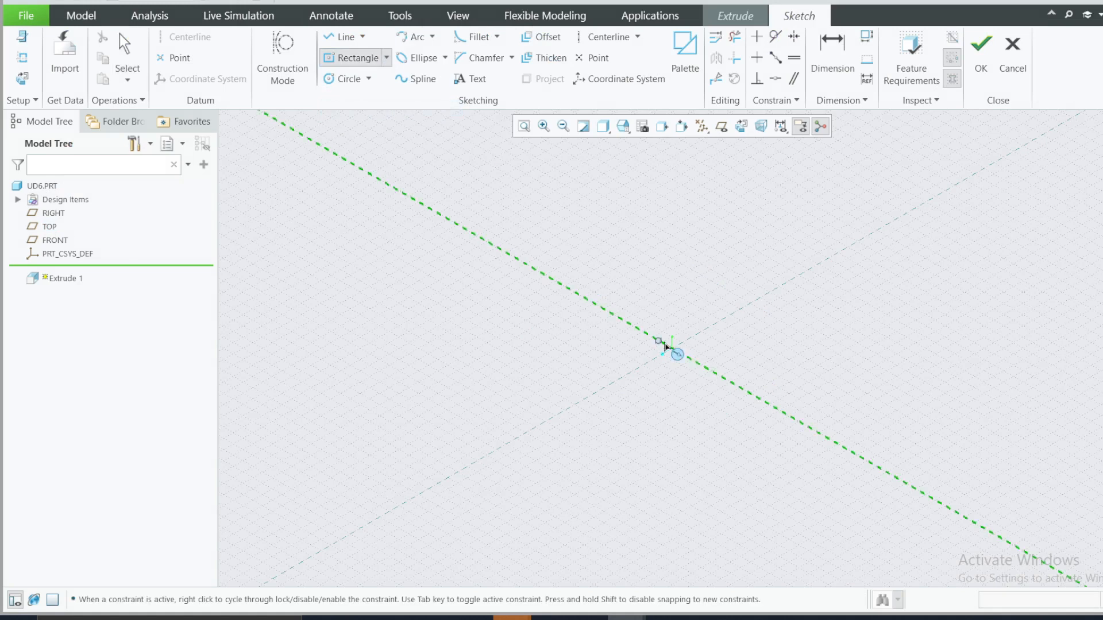
pyautogui.click(672, 348)
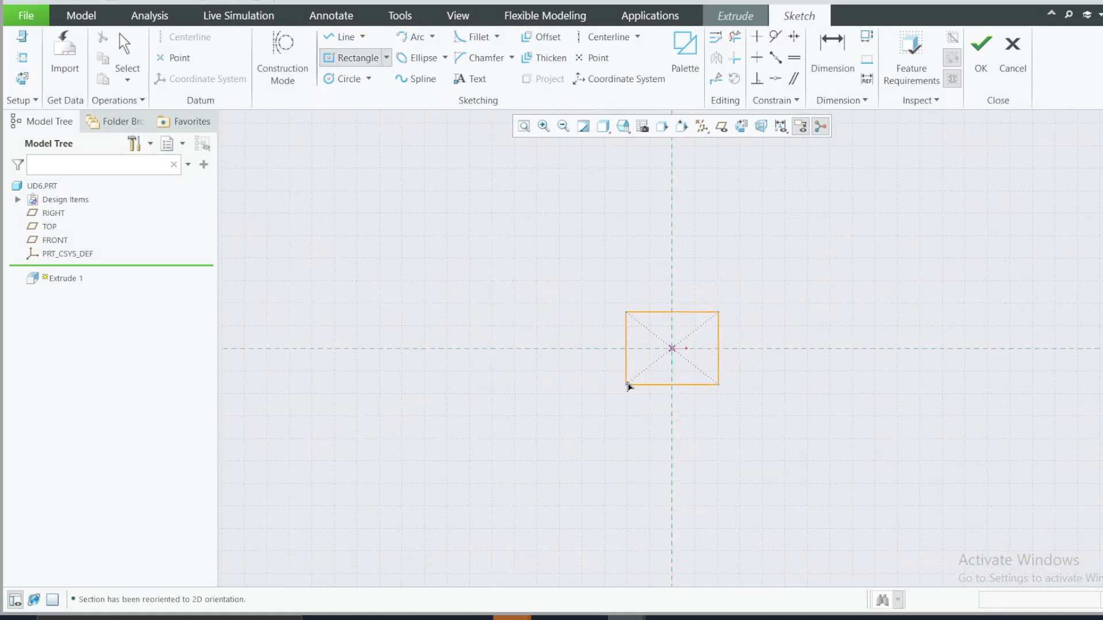
pyautogui.click(628, 381)
pyautogui.middleClick(768, 316)
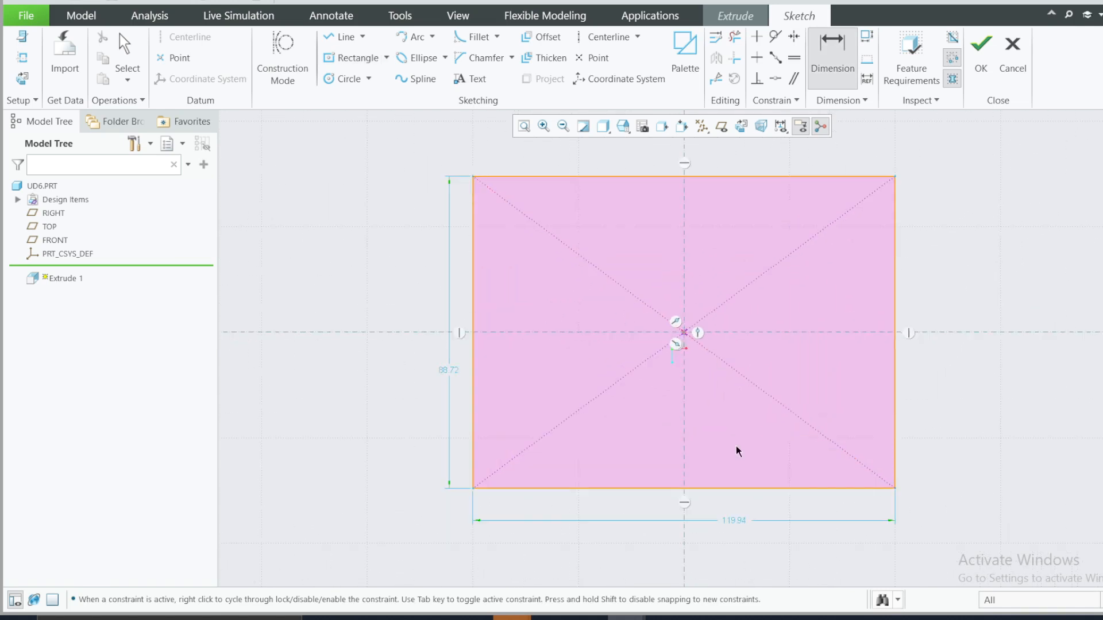
# Step: Set the rectangle's width to 222 and its height to 96, and accept the sketch
pyautogui.doubleClick(734, 521)
pyautogui.write('222')
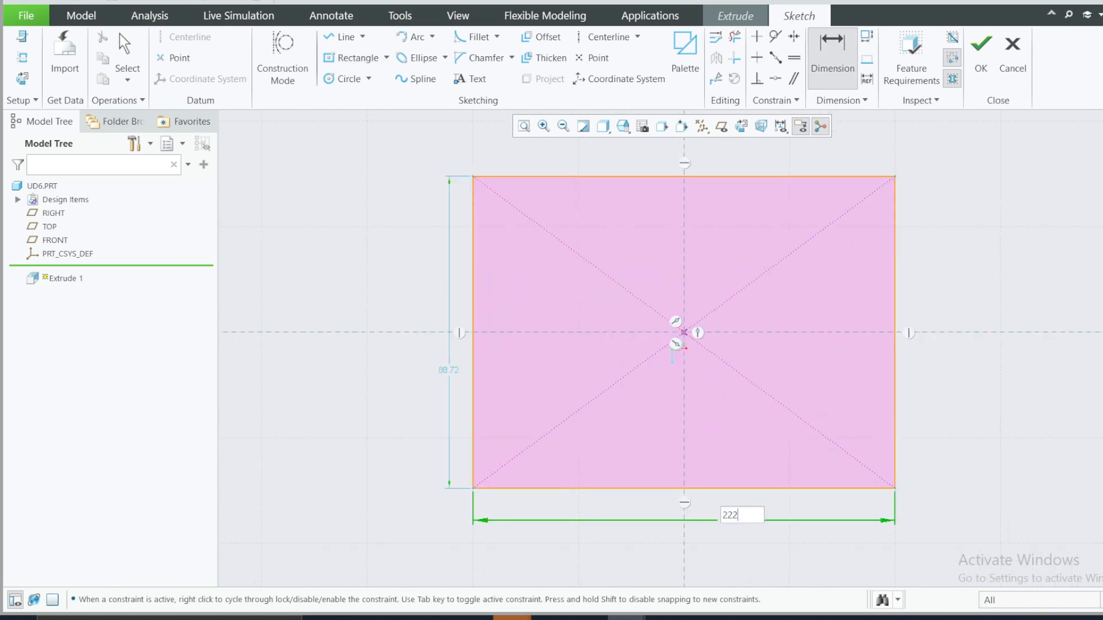
pyautogui.press('Return')
pyautogui.click(740, 619)
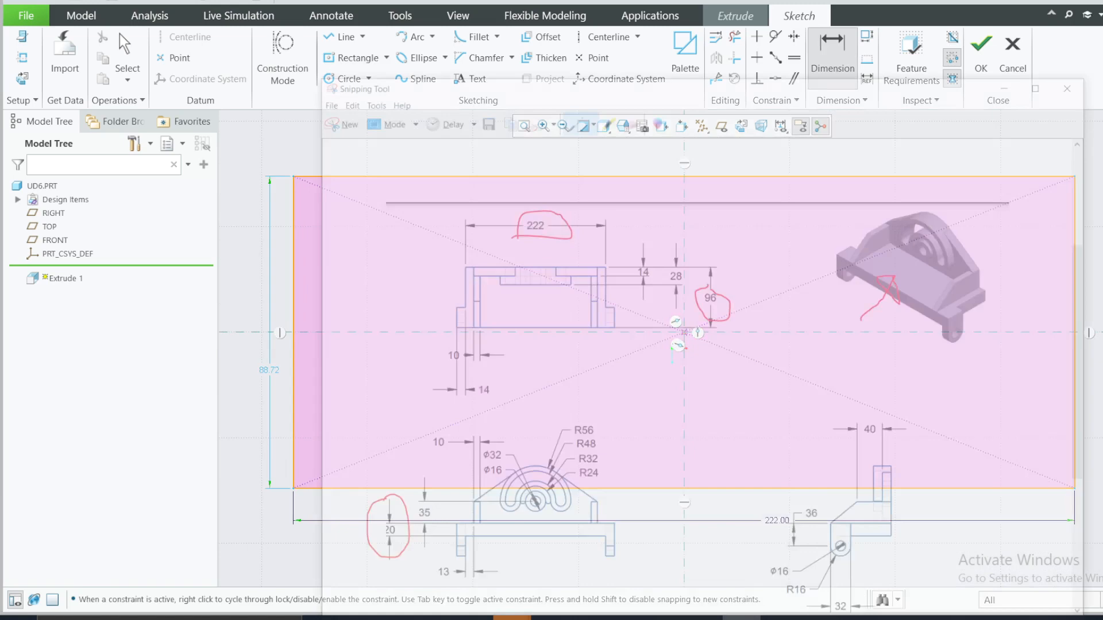
pyautogui.click(740, 619)
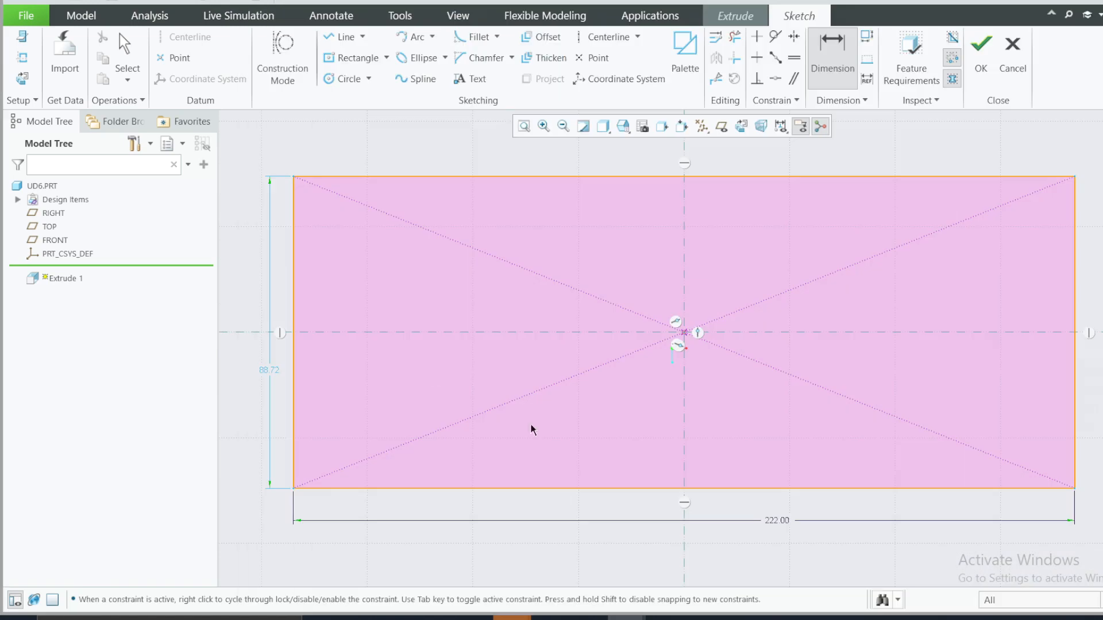
pyautogui.doubleClick(270, 370)
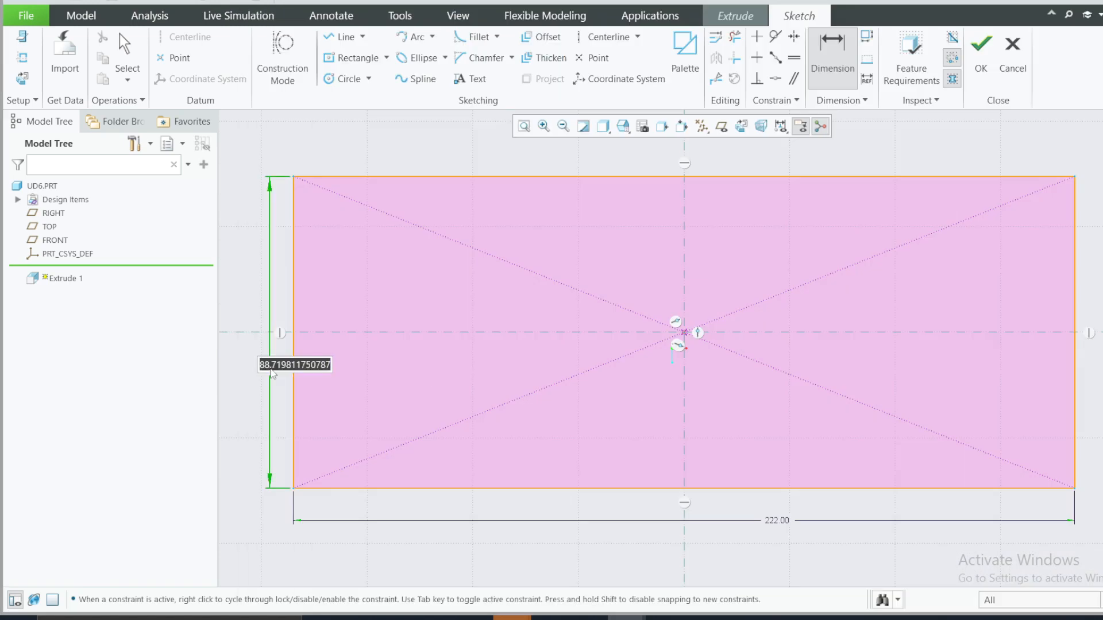
pyautogui.write('96')
pyautogui.press('Return')
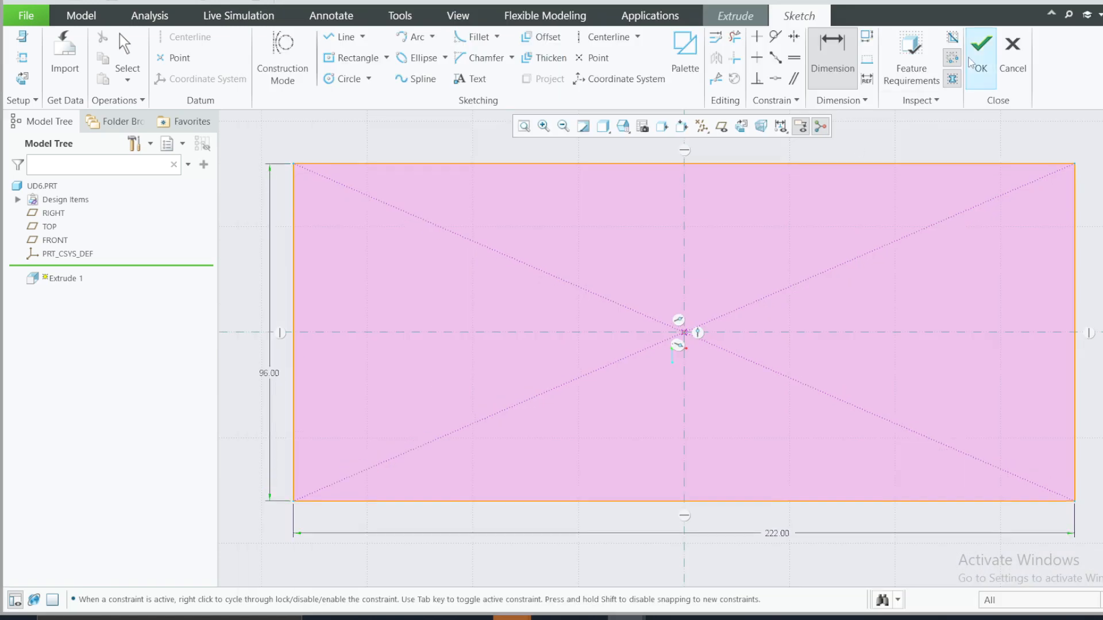
pyautogui.click(980, 44)
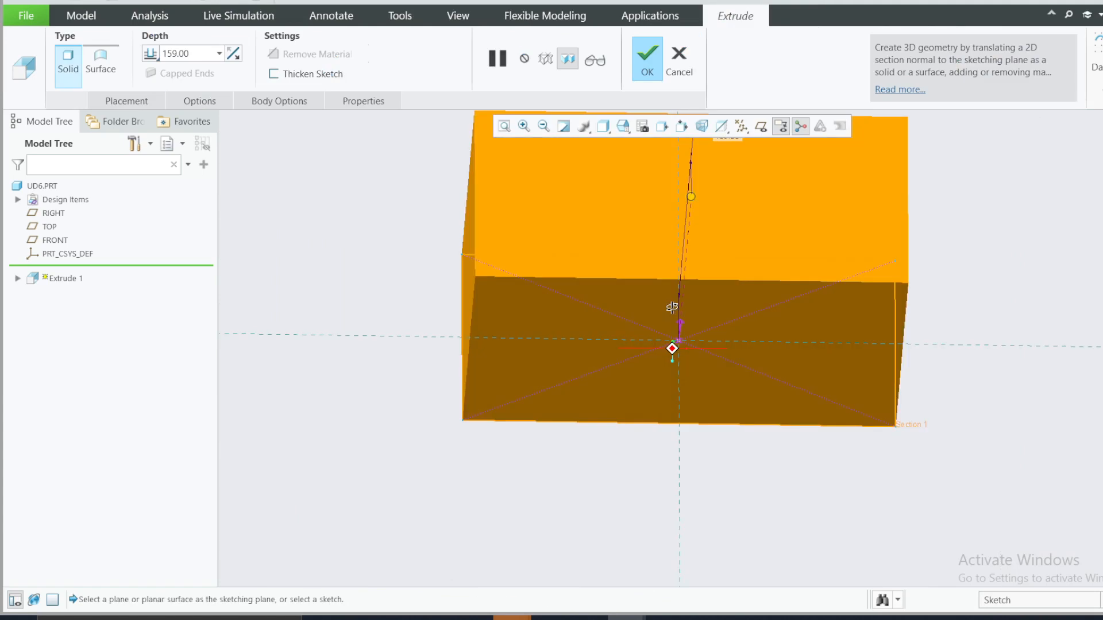
# Step: Set the extrusion depth to 20, check it against the reference drawing, and complete the base plate
pyautogui.doubleClick(195, 53)
pyautogui.write('2')
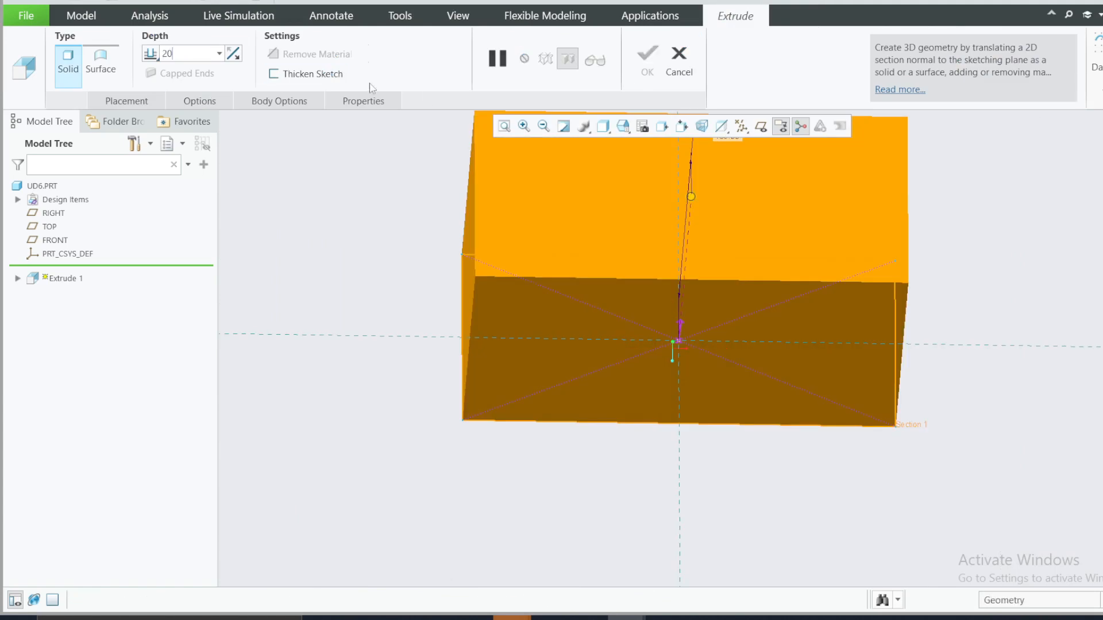
pyautogui.write('0')
pyautogui.press('Return')
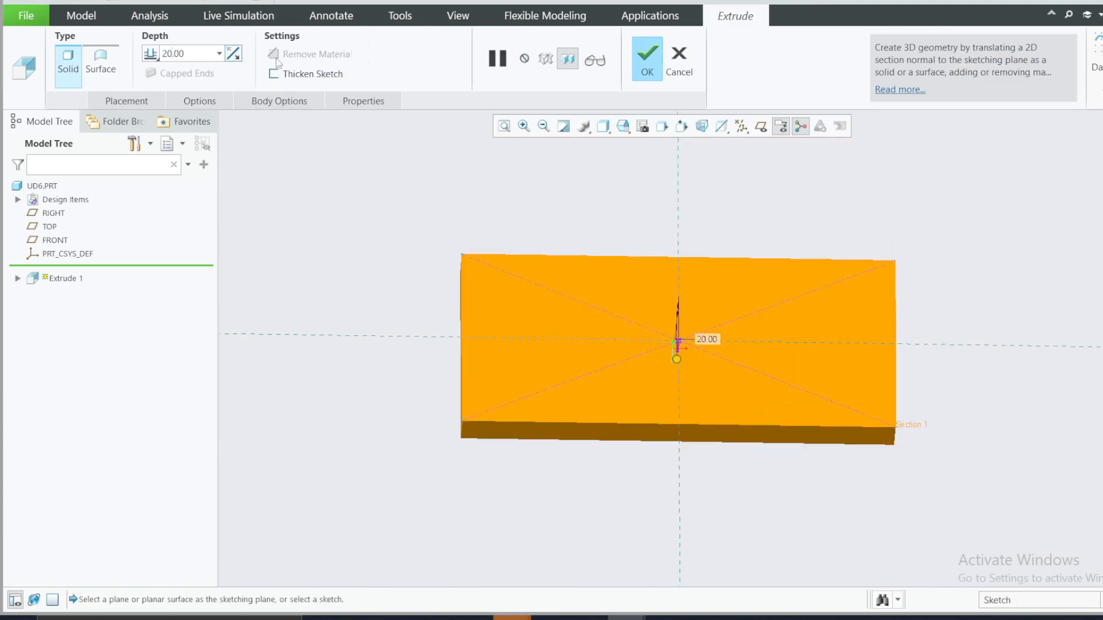
pyautogui.click(740, 618)
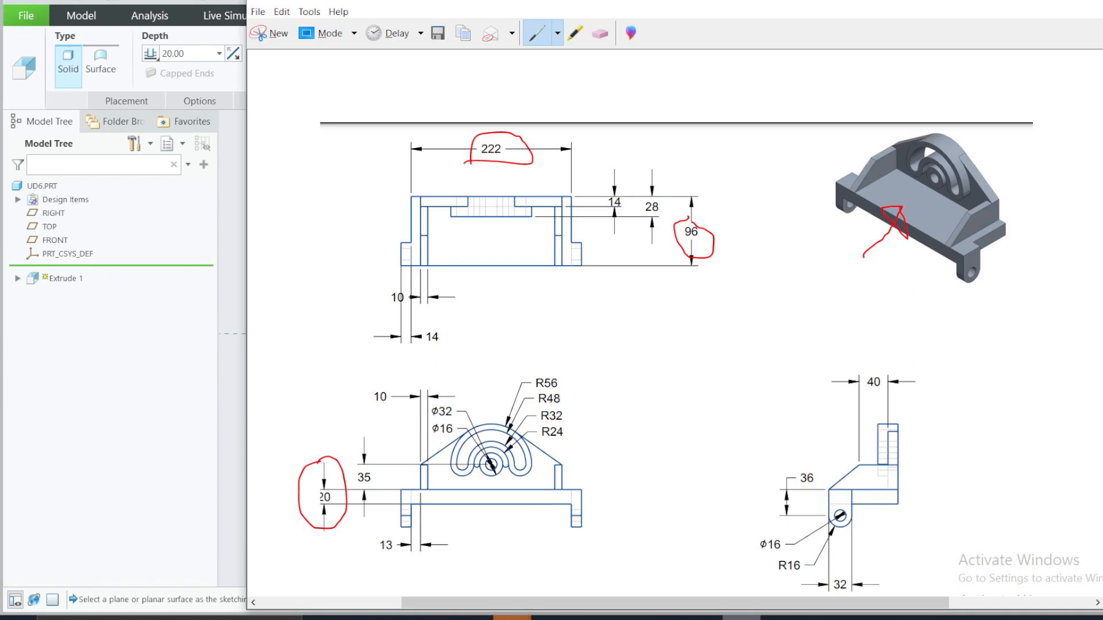
pyautogui.click(741, 617)
pyautogui.click(650, 66)
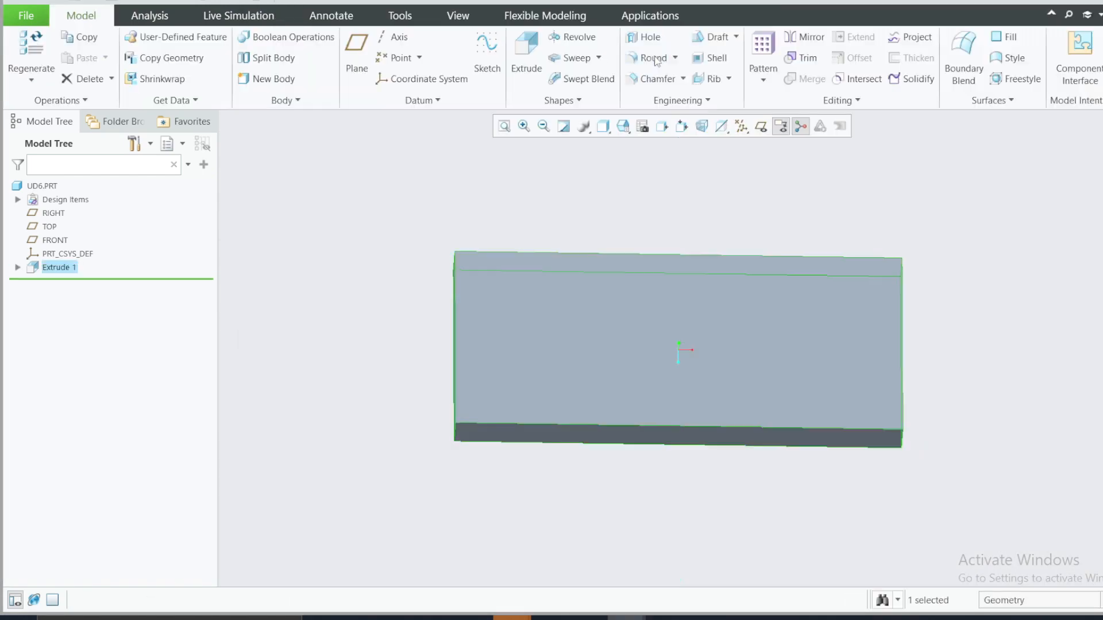
# Step: Check the reference drawing and start an extrusion sketch on the short end face of the base plate
pyautogui.click(741, 618)
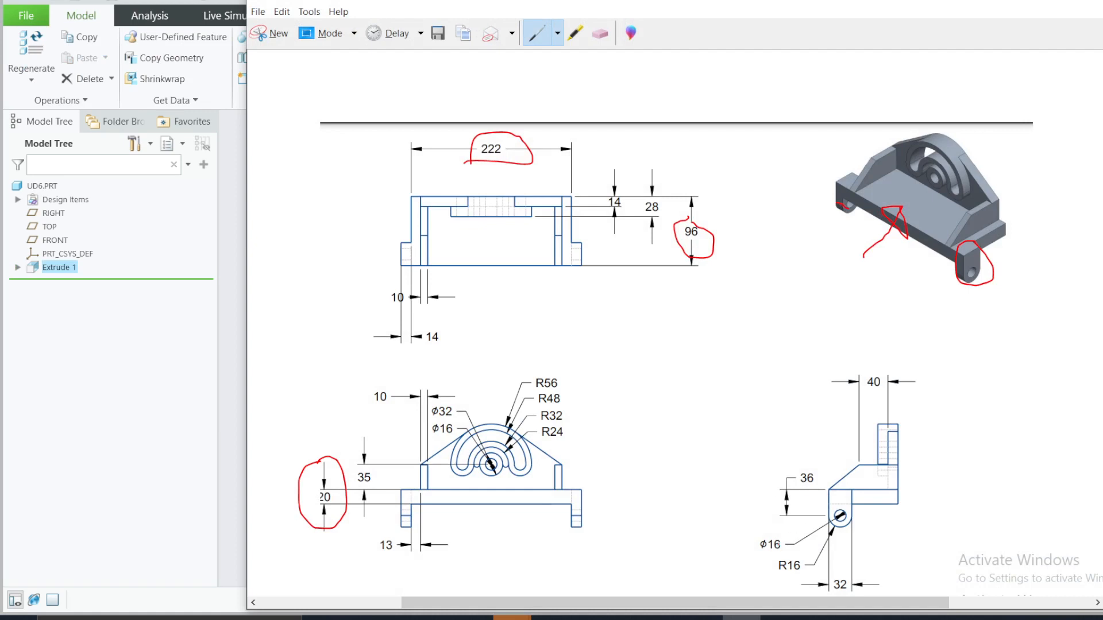
pyautogui.click(989, 5)
pyautogui.moveTo(818, 341)
pyautogui.mouseDown(button='middle')
pyautogui.moveTo(736, 369)
pyautogui.moveTo(713, 316)
pyautogui.moveTo(756, 381)
pyautogui.mouseUp(button='middle')
pyautogui.click(836, 421)
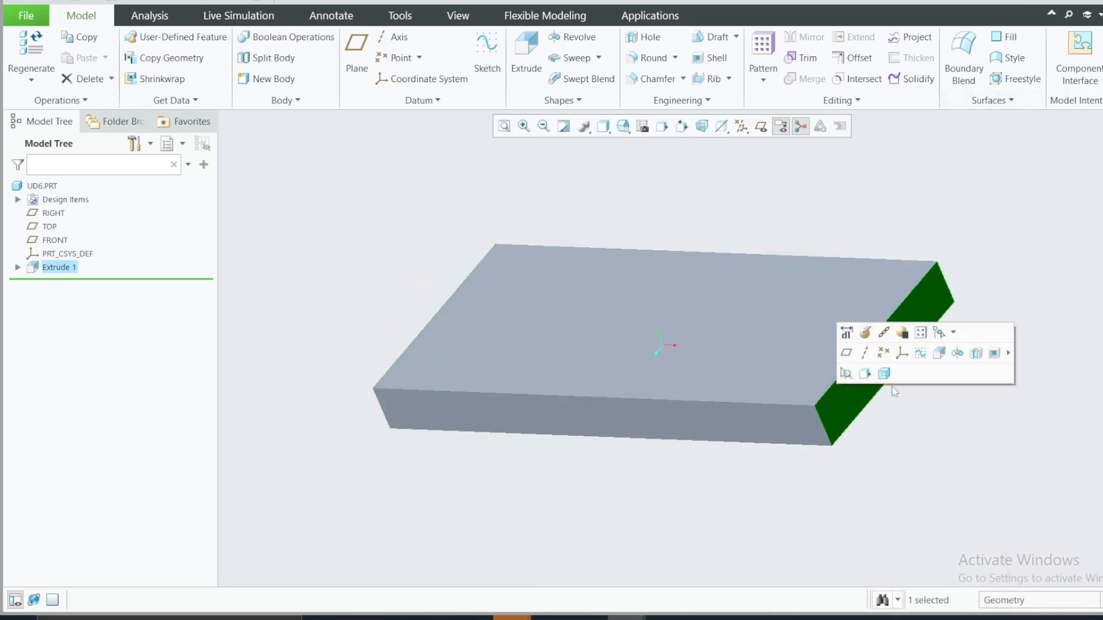
pyautogui.click(940, 353)
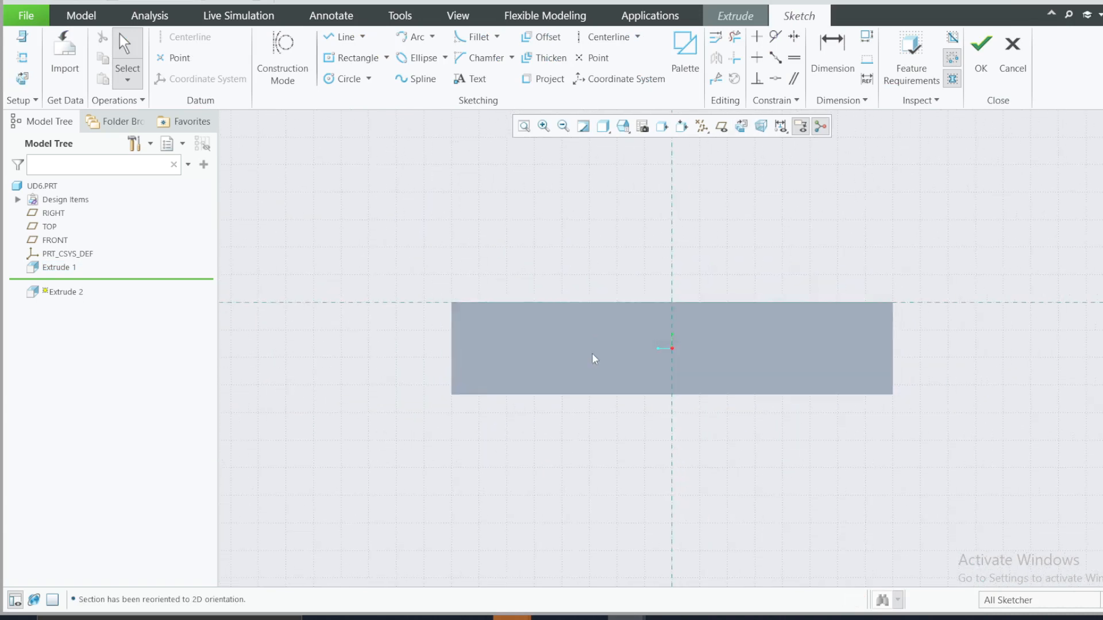
pyautogui.scroll(-1, 580, 365)
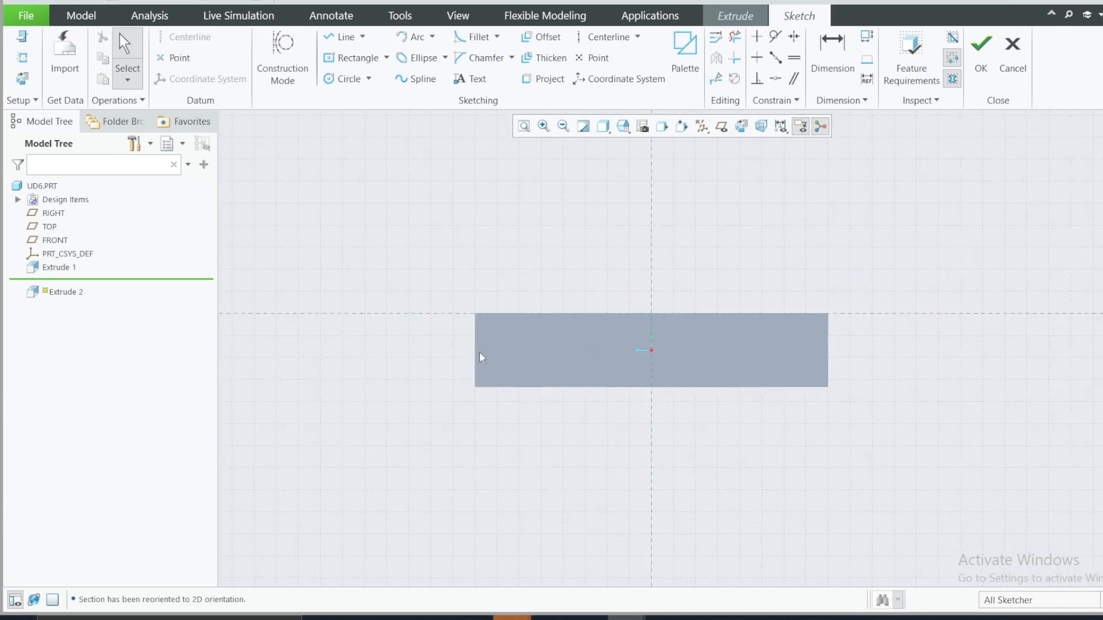
# Step: Add the end face's vertical side edge, opposite the lug-free side, as a sketch reference
pyautogui.click(22, 58)
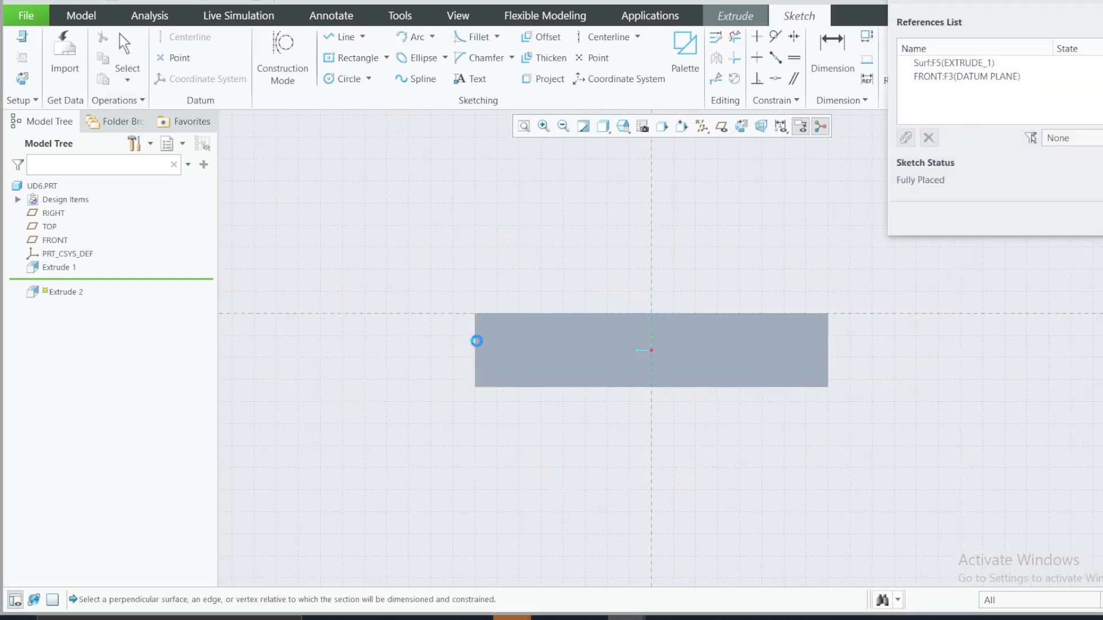
pyautogui.click(476, 341)
pyautogui.click(1098, 219)
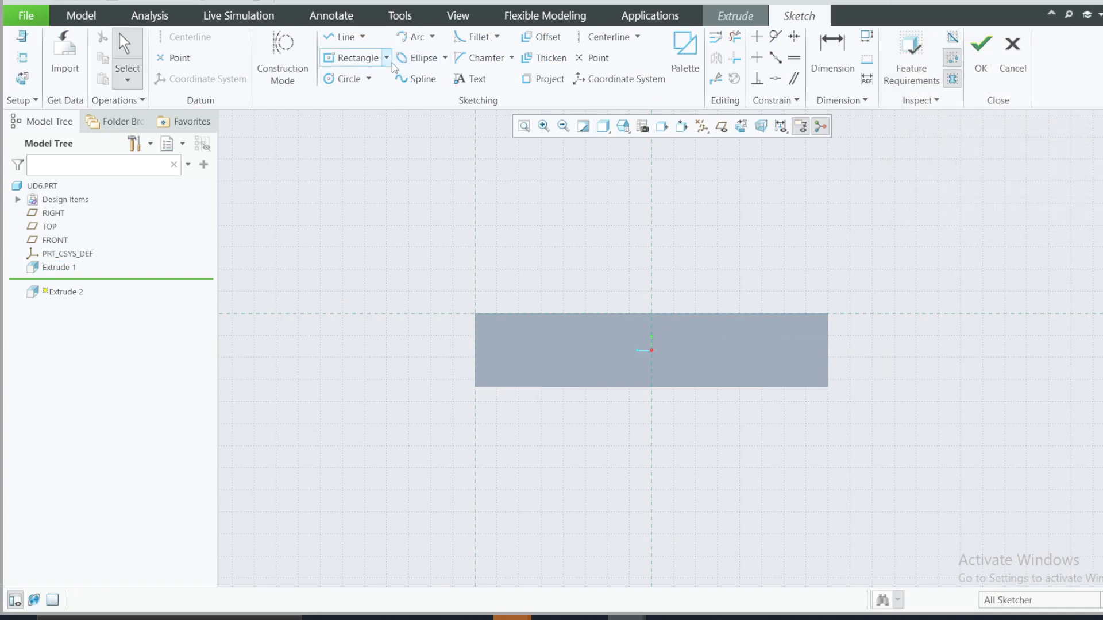
pyautogui.click(351, 58)
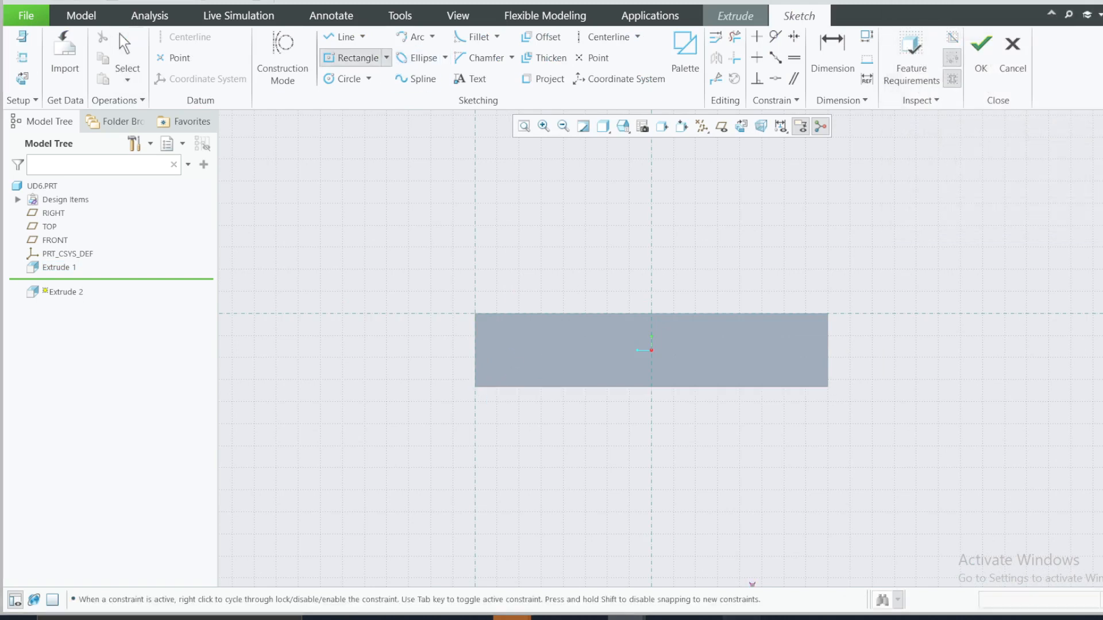
pyautogui.click(741, 619)
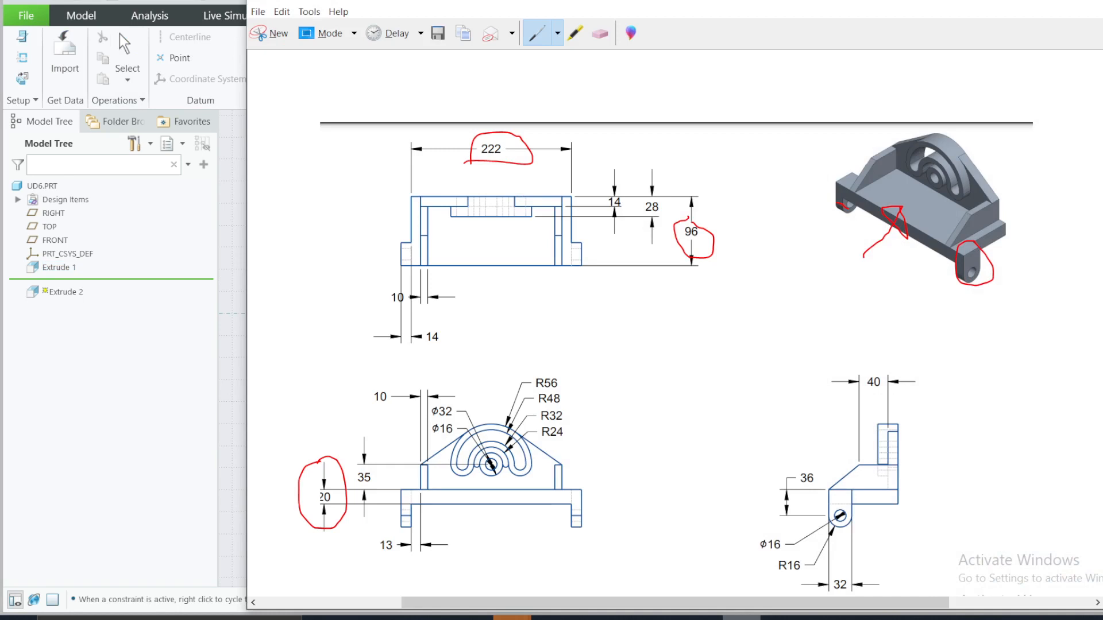
pyautogui.click(741, 618)
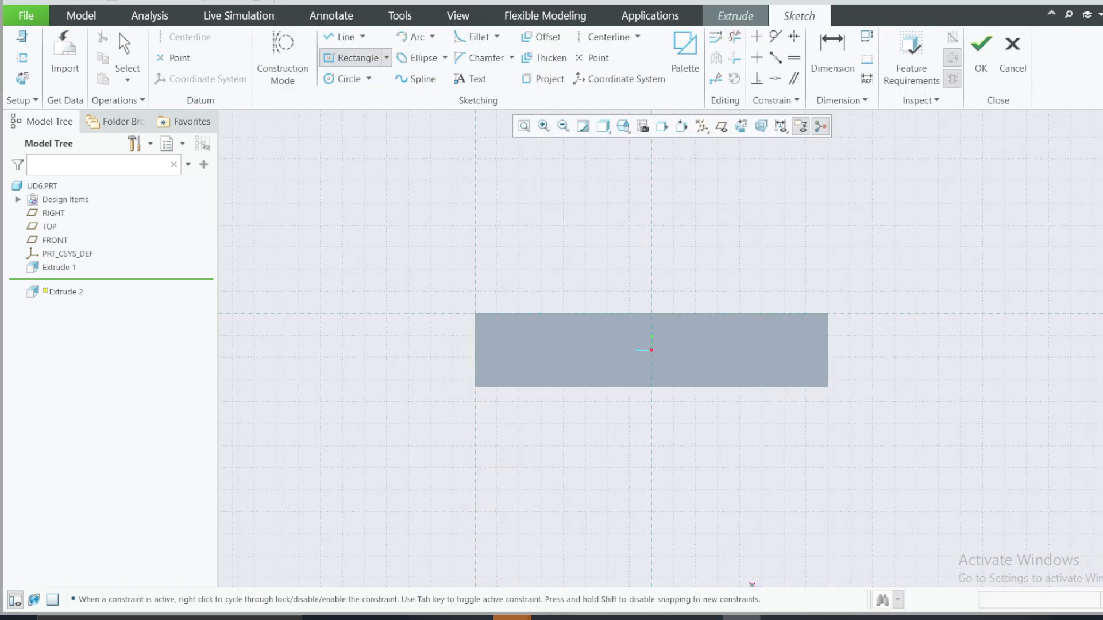
pyautogui.click(475, 314)
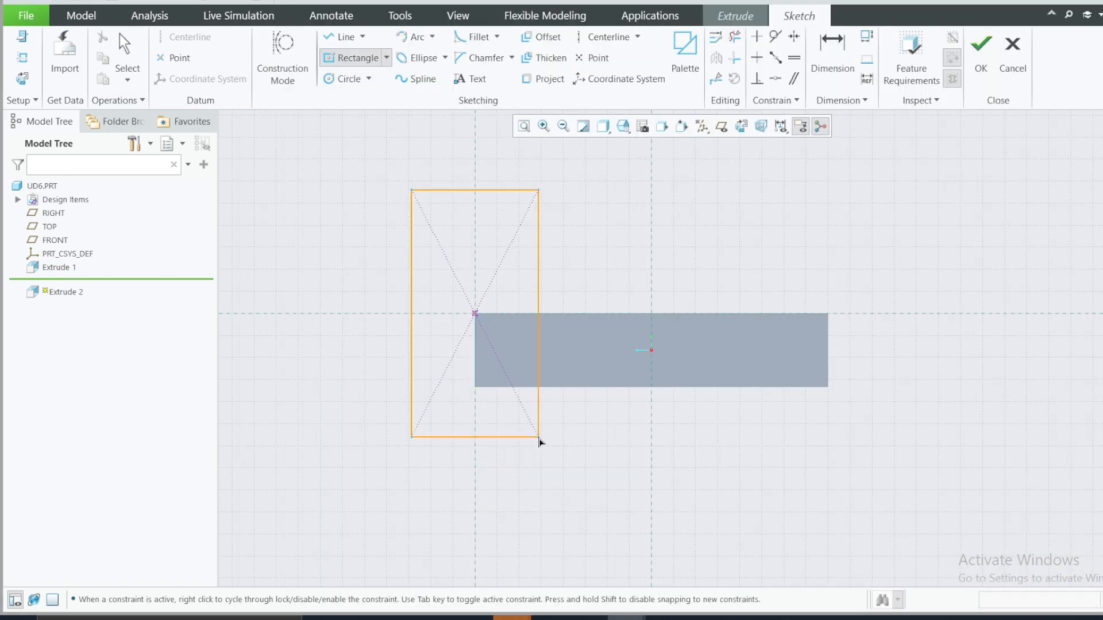
pyautogui.click(538, 437)
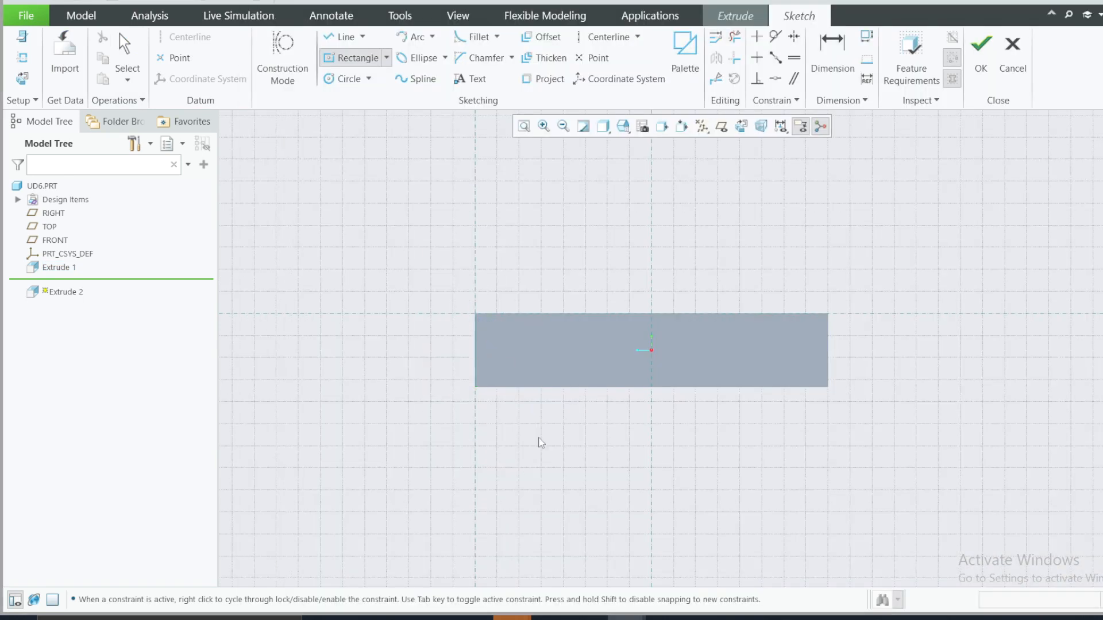
# Step: Sketch a corner rectangle about 23 by 48 downward from the end face's upper corner at the new reference
pyautogui.click(386, 58)
pyautogui.click(412, 81)
pyautogui.click(475, 314)
pyautogui.click(560, 492)
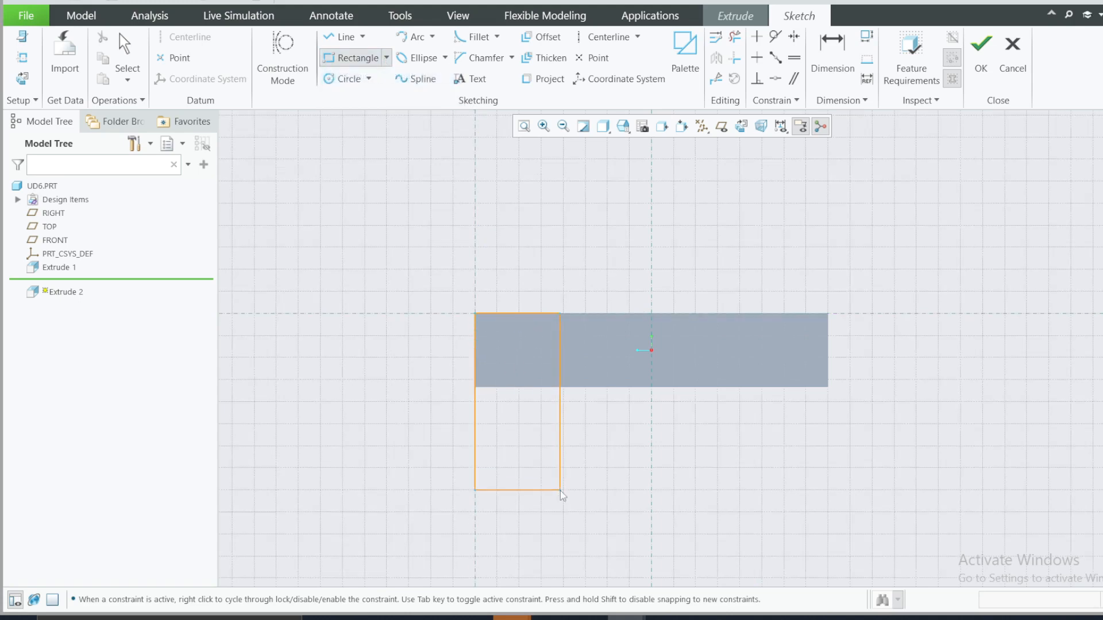
pyautogui.middleClick(632, 464)
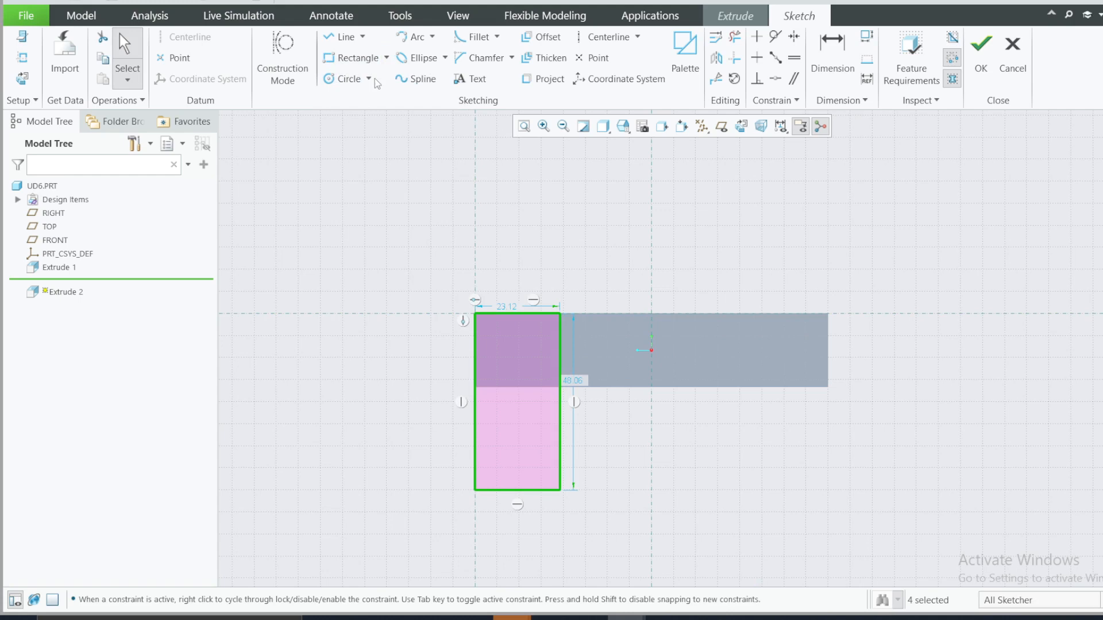
pyautogui.click(432, 37)
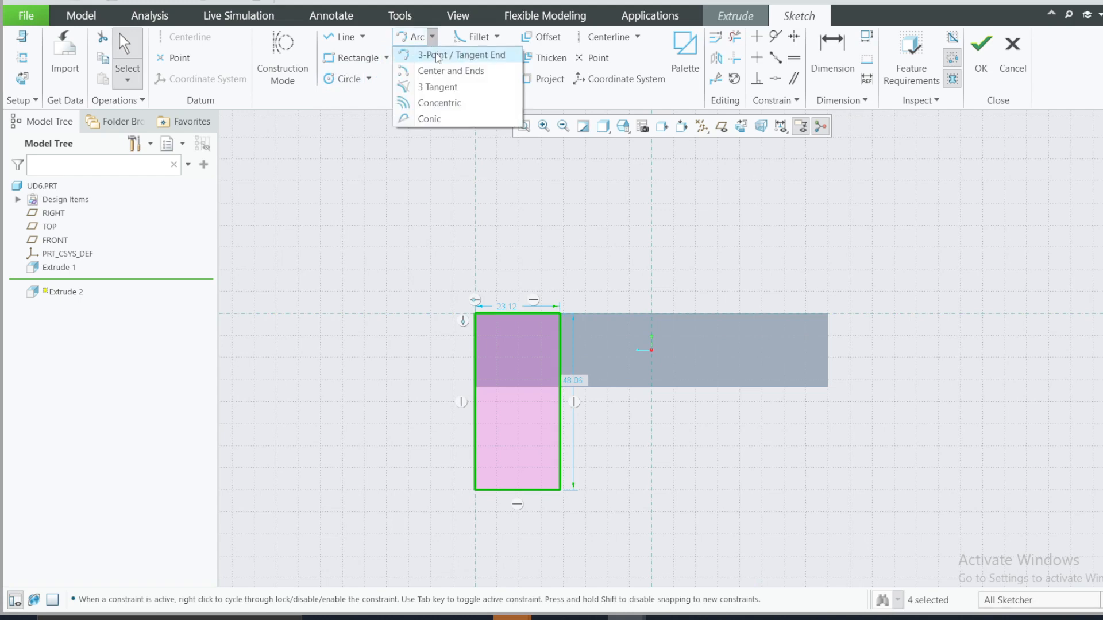
pyautogui.click(437, 55)
pyautogui.click(475, 490)
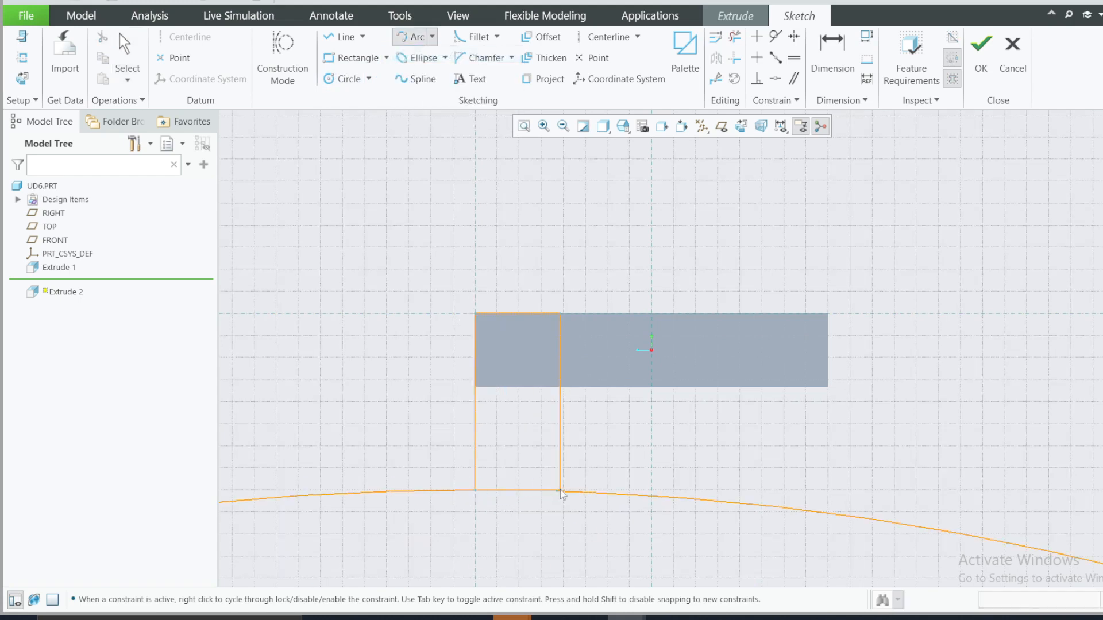
pyautogui.click(561, 491)
pyautogui.middleClick(517, 493)
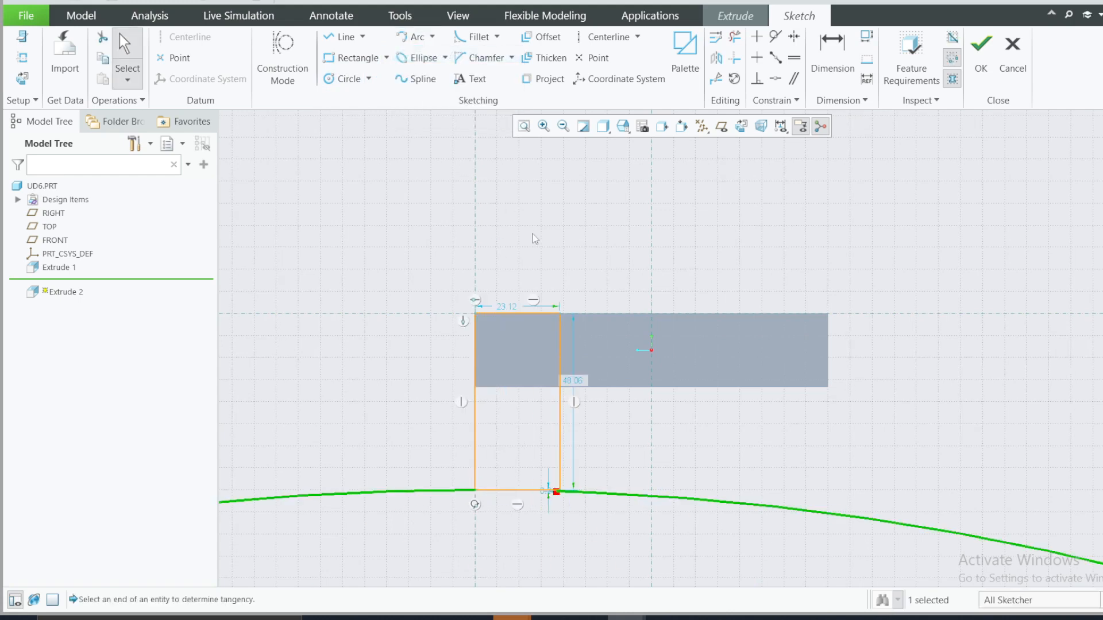
pyautogui.press('Delete')
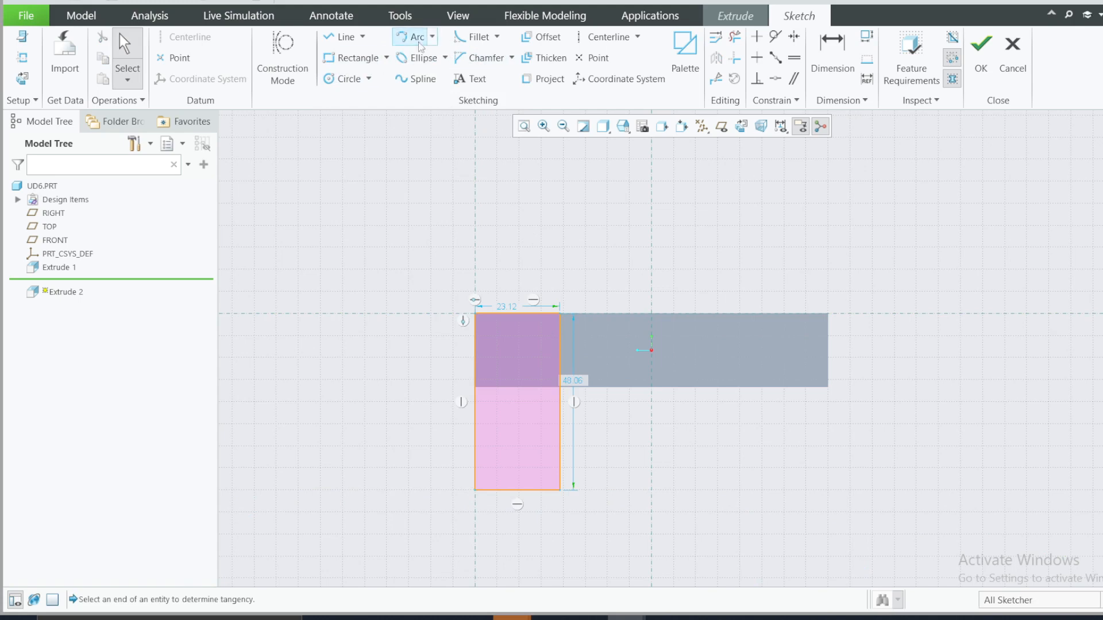
# Step: Close the rectangle's lower end with a center-and-ends arc of about R11.6 and delete the straight bottom line
pyautogui.click(432, 37)
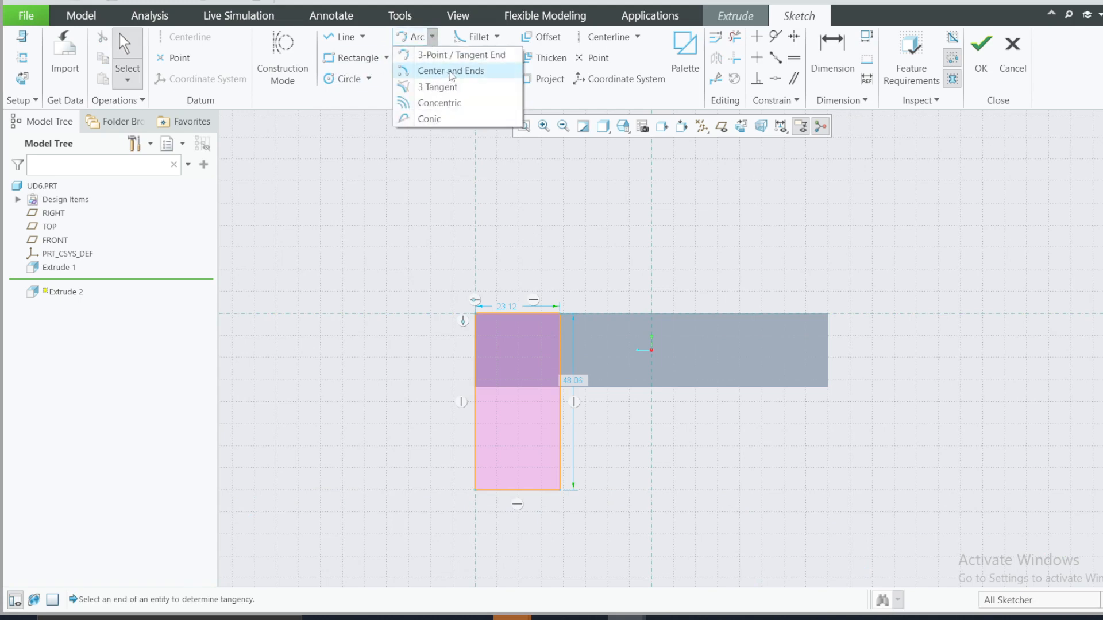
pyautogui.click(451, 71)
pyautogui.click(517, 490)
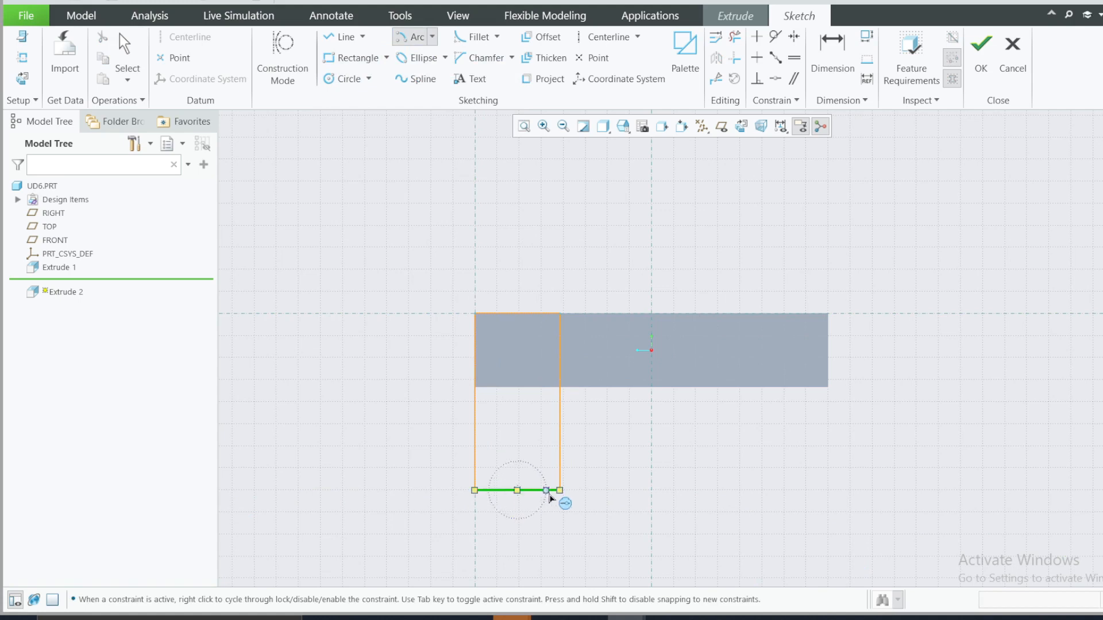
pyautogui.click(560, 490)
pyautogui.click(477, 494)
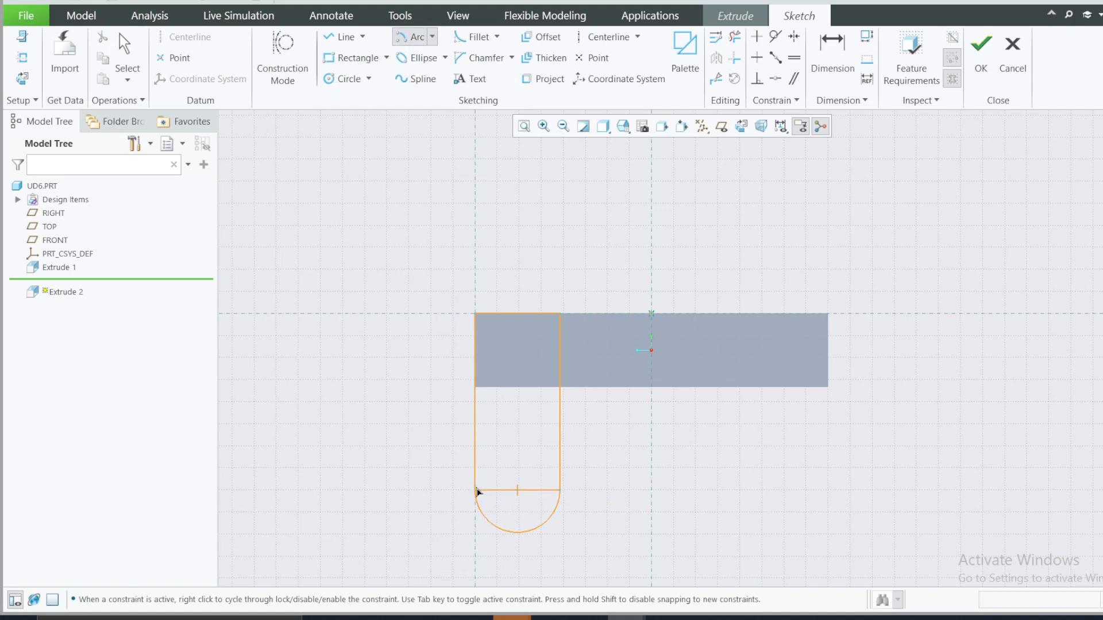
pyautogui.middleClick(653, 472)
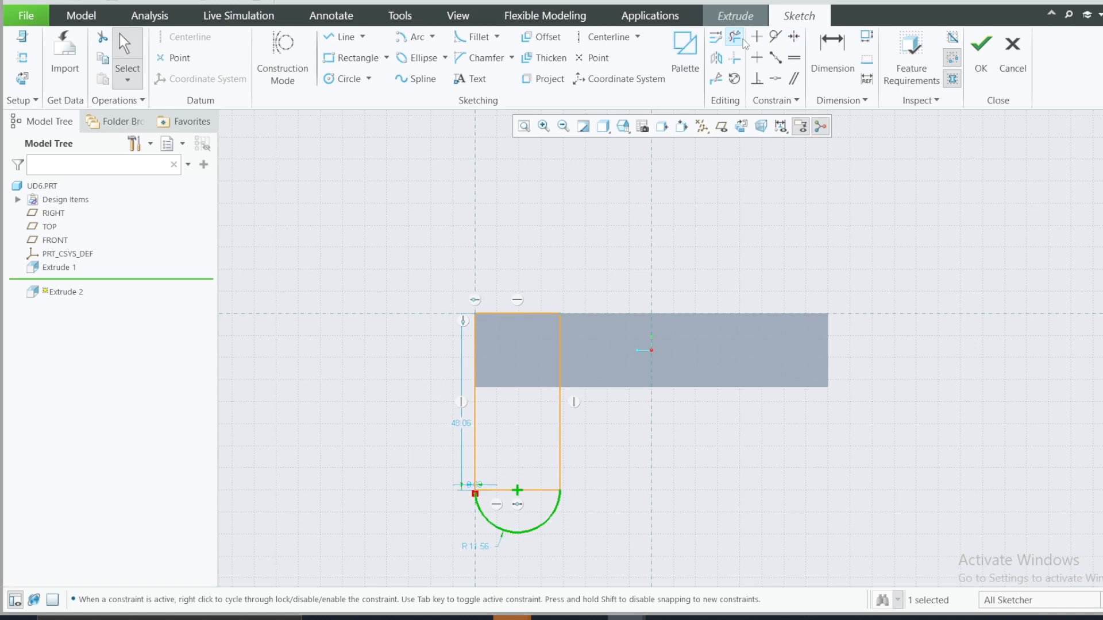
pyautogui.click(736, 38)
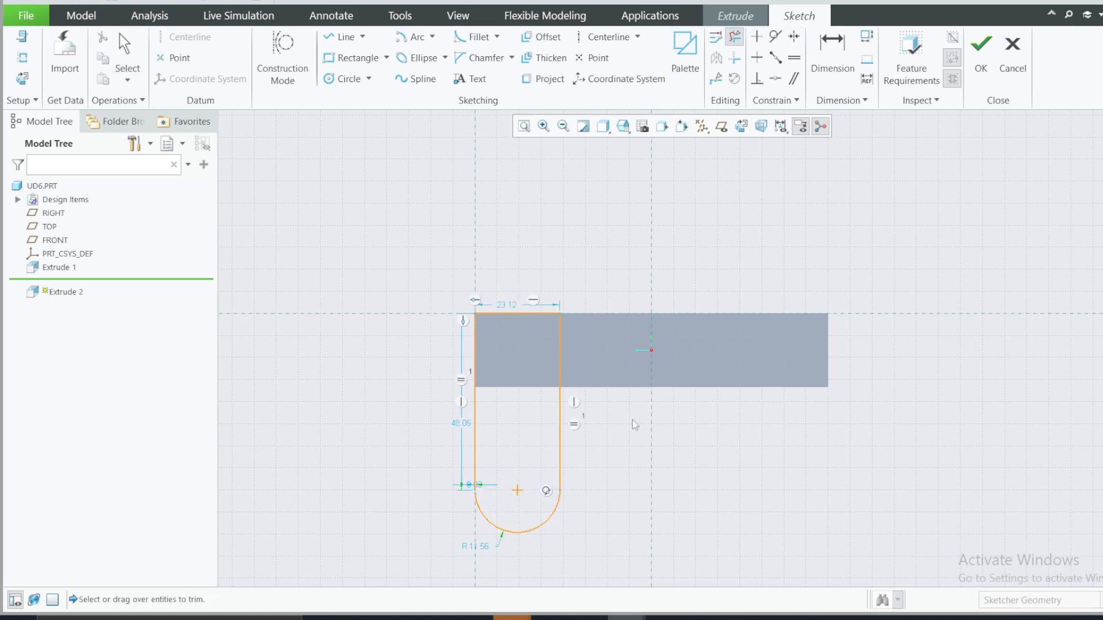
# Step: Check the lug dimensions in the reference drawing and try to set the lug profile's width to 32
pyautogui.scroll(-1, 591, 513)
pyautogui.click(745, 618)
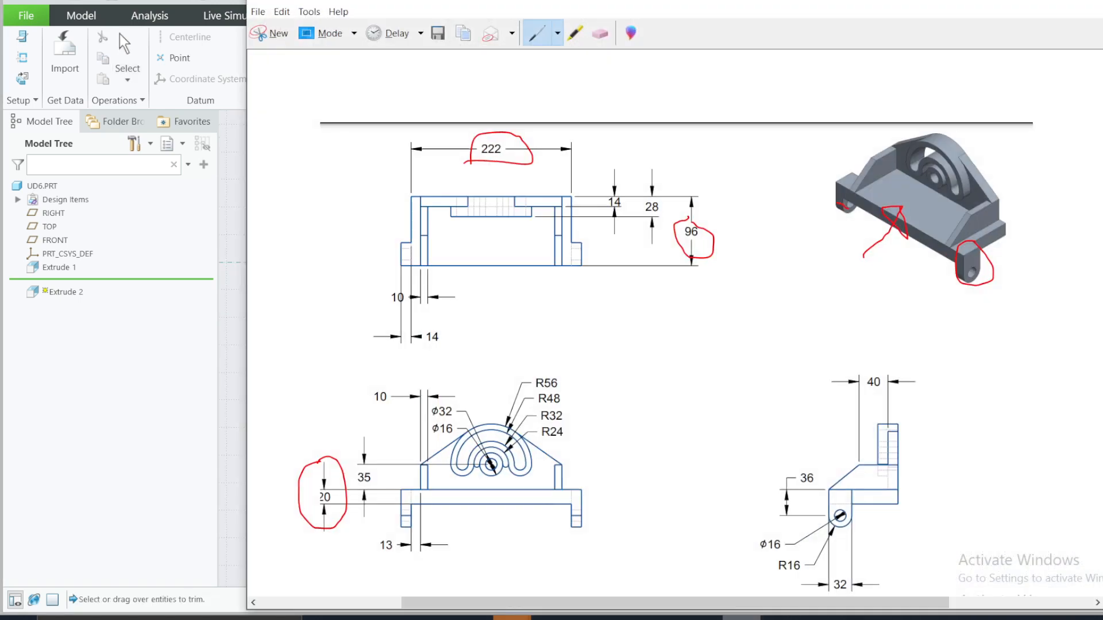
pyautogui.click(742, 618)
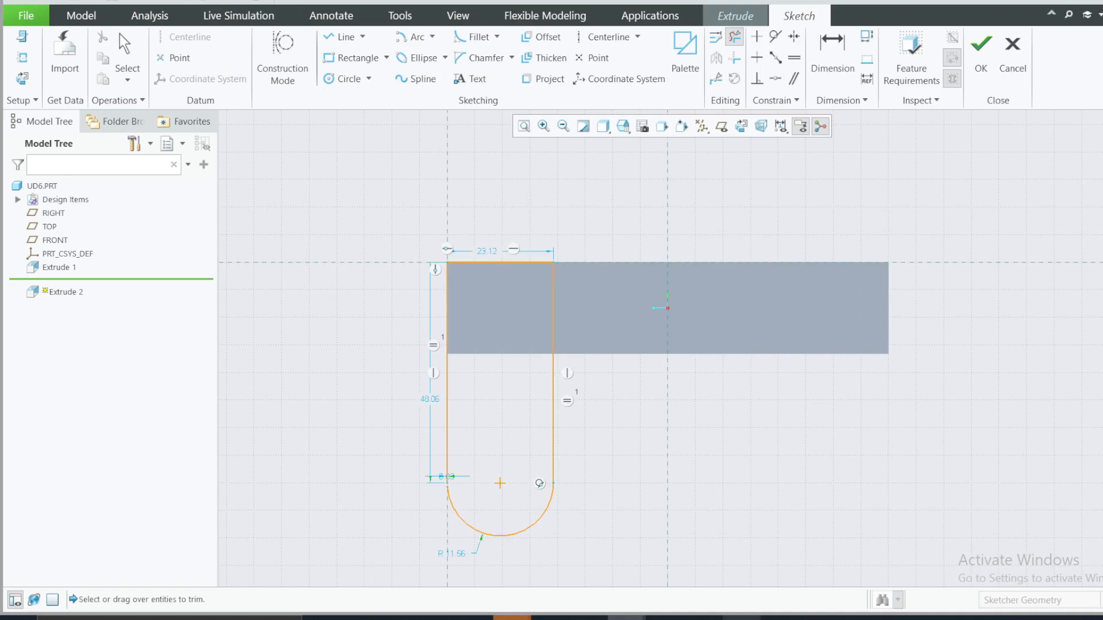
pyautogui.doubleClick(493, 250)
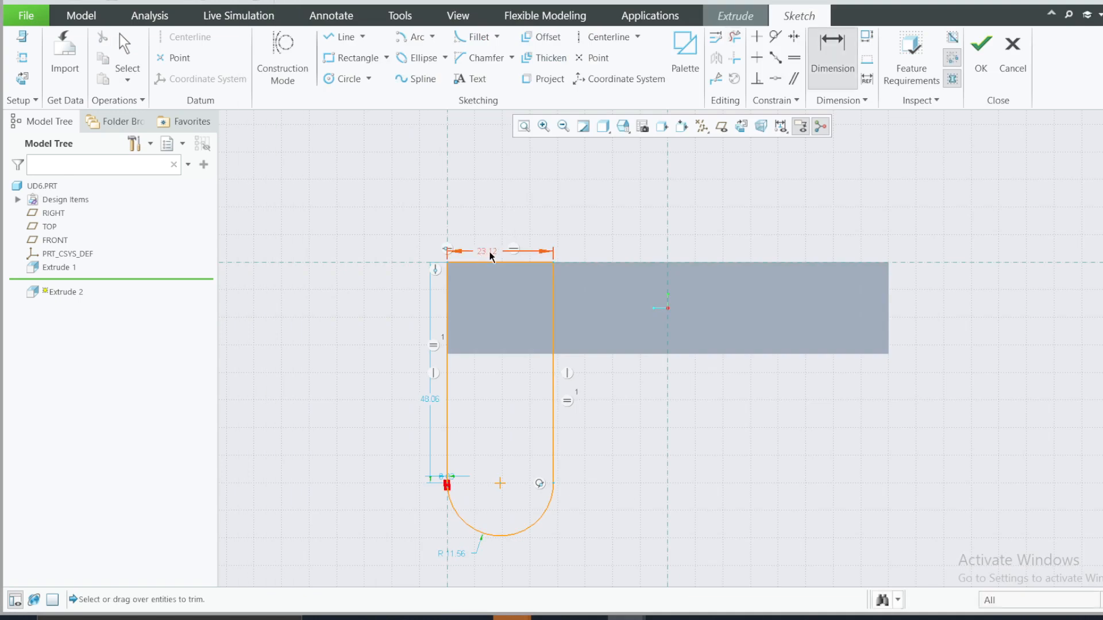
pyautogui.write('3')
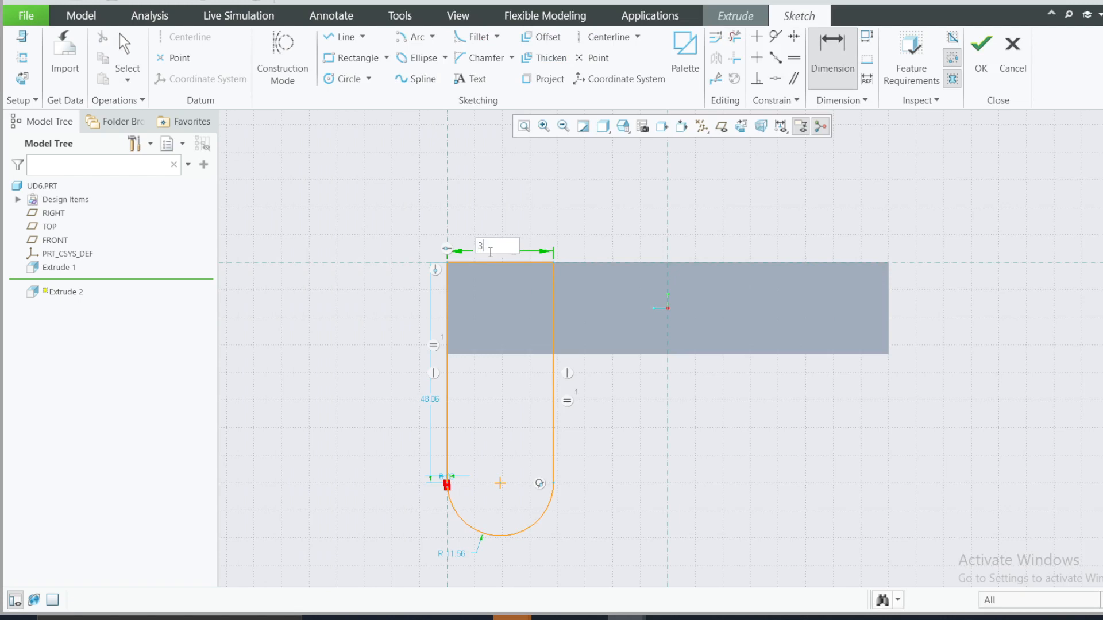
pyautogui.write('2')
pyautogui.press('Return')
# Step: Make the arc's open endpoint coincident with the lower end of the adjacent vertical line to close the profile
pyautogui.scroll(5, 448, 486)
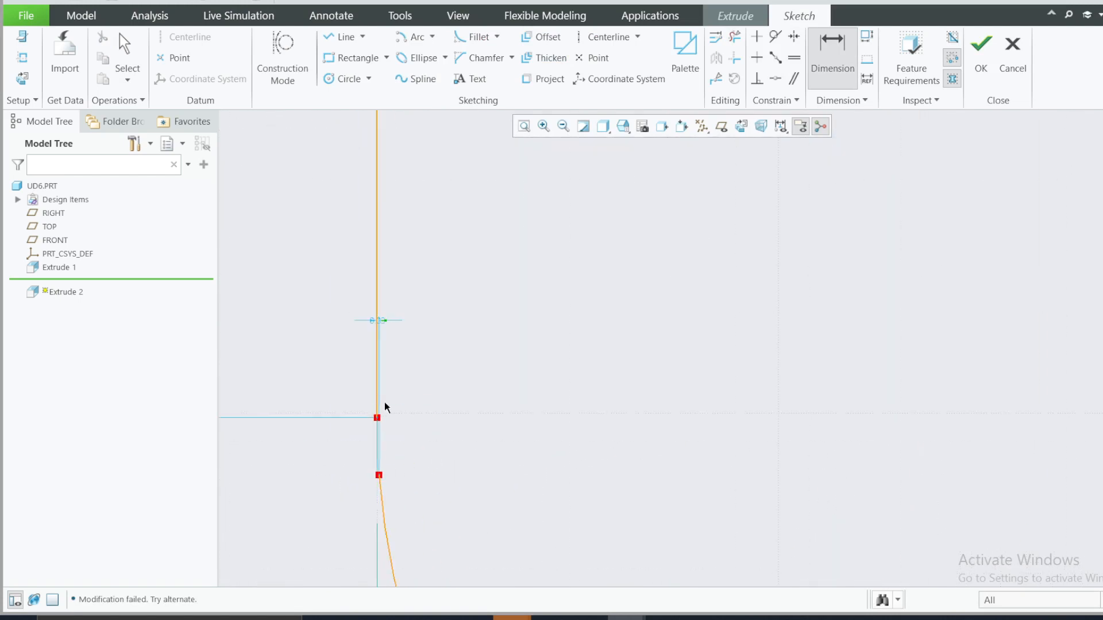
pyautogui.scroll(-4, 384, 407)
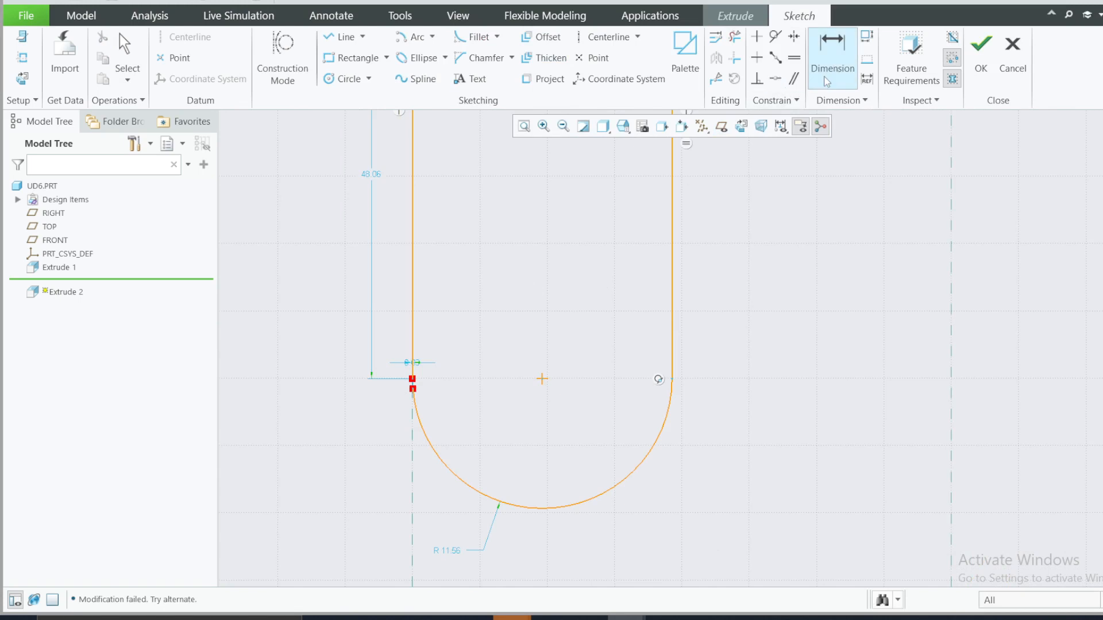
pyautogui.click(775, 79)
pyautogui.scroll(-4, 386, 373)
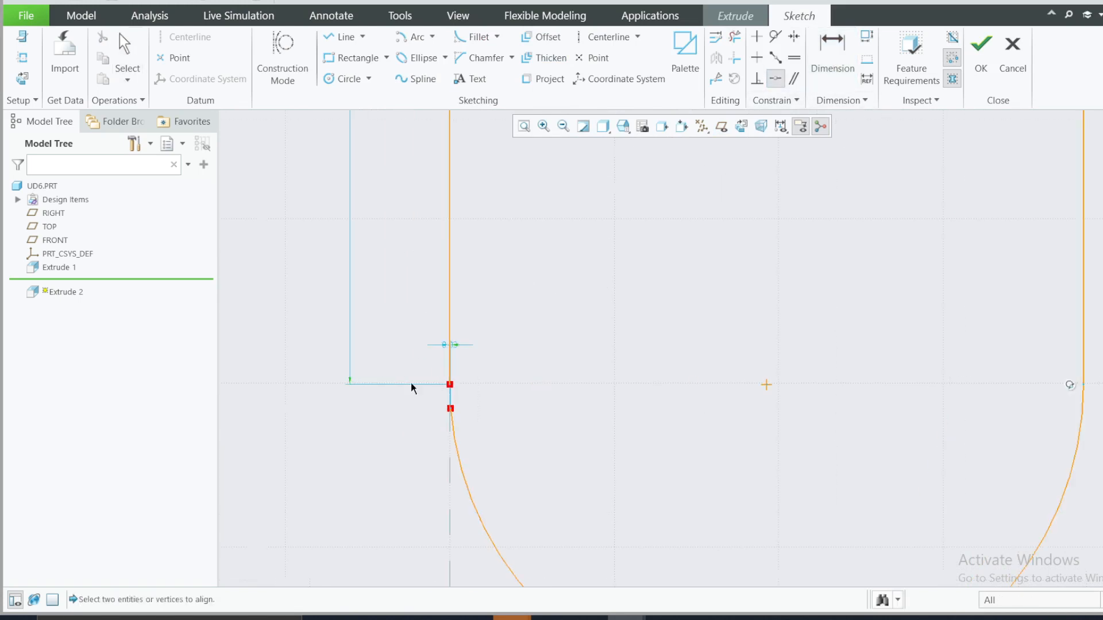
pyautogui.click(449, 385)
pyautogui.click(451, 409)
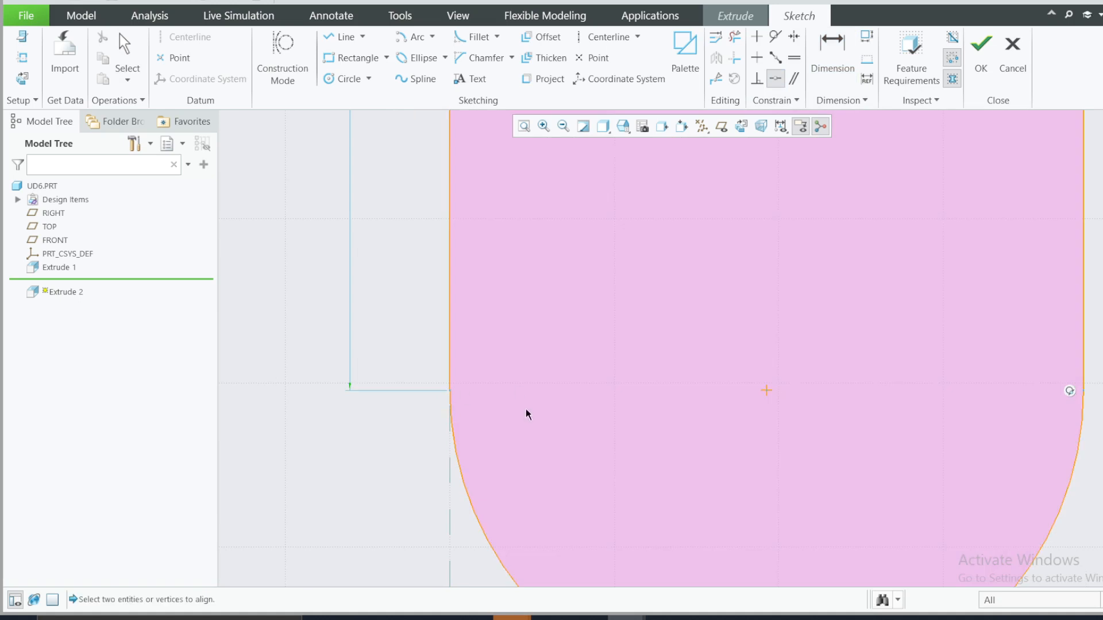
pyautogui.scroll(8, 527, 413)
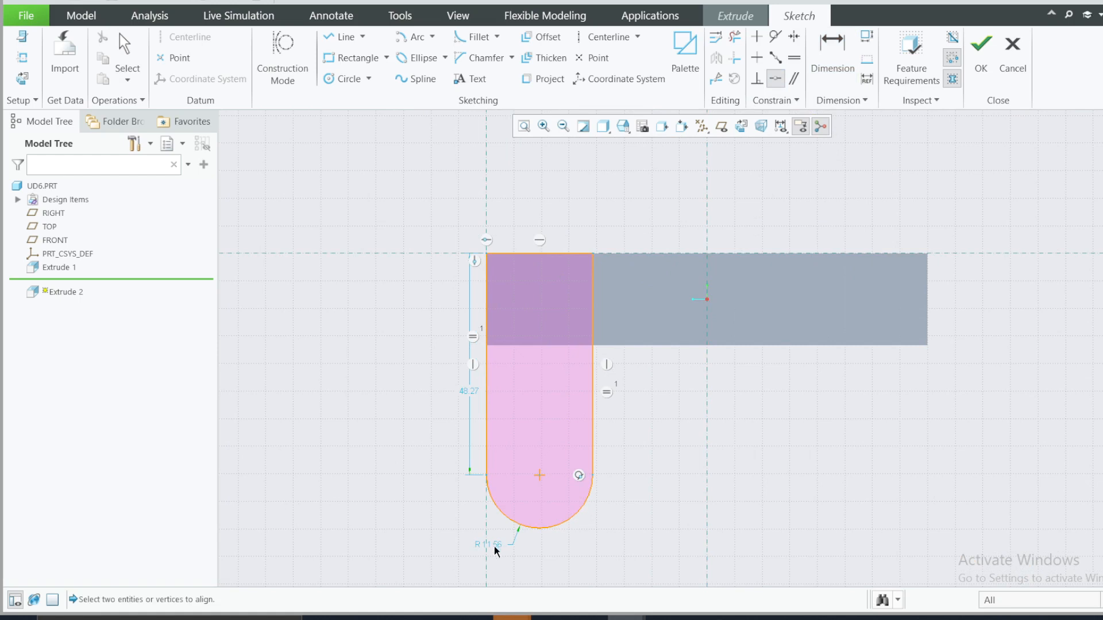
# Step: Check the lug hole in the reference drawing and sketch a circle about 7.6 in diameter at the arc's center
pyautogui.click(723, 618)
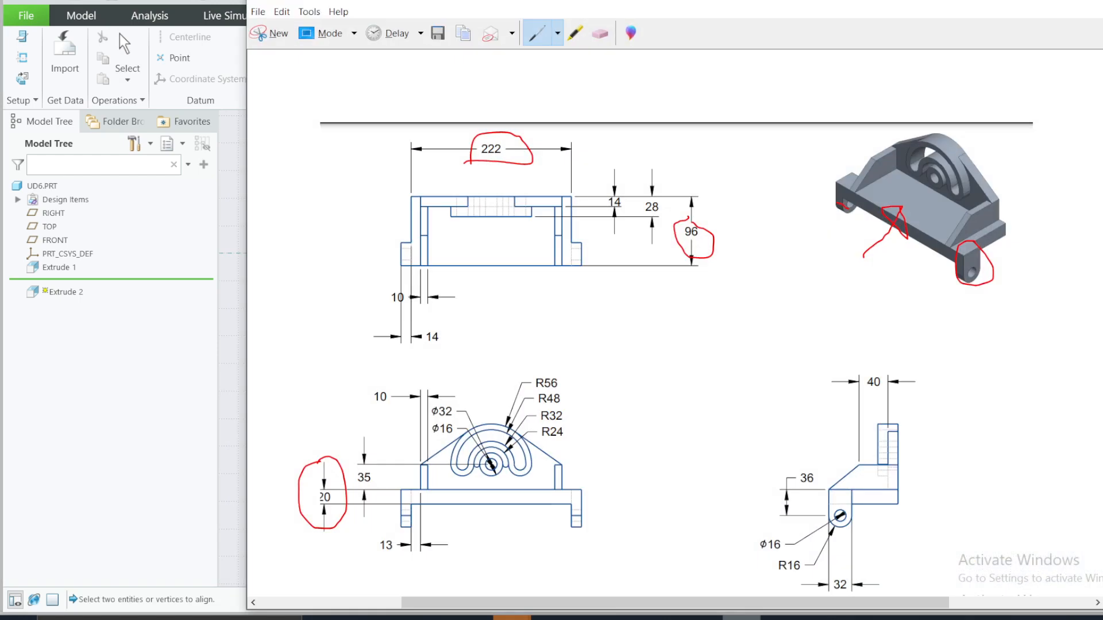
pyautogui.click(733, 618)
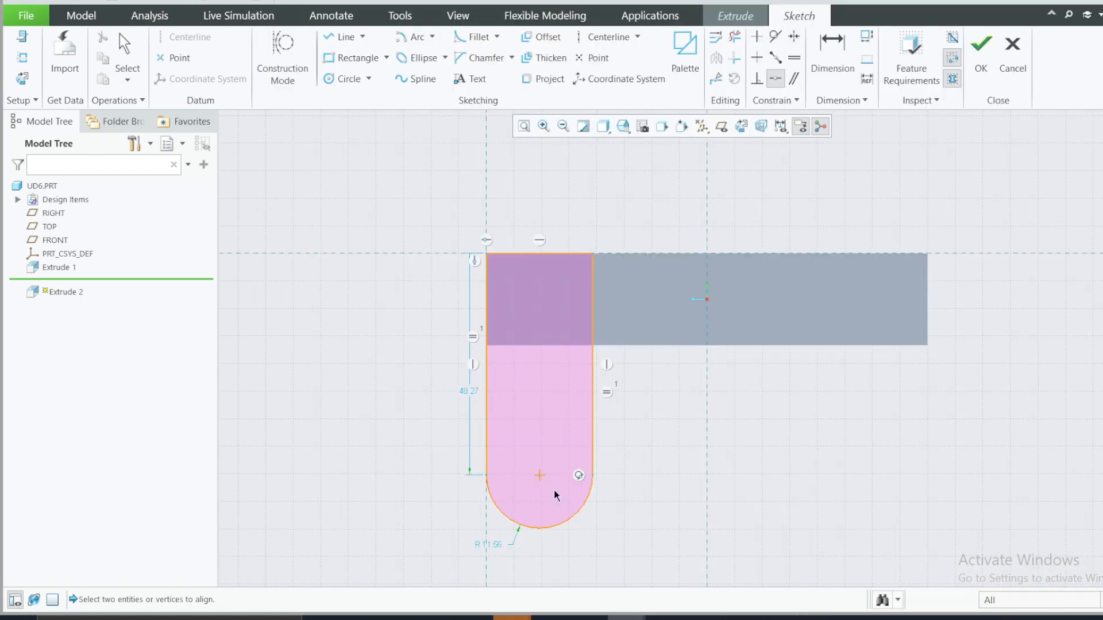
pyautogui.click(342, 80)
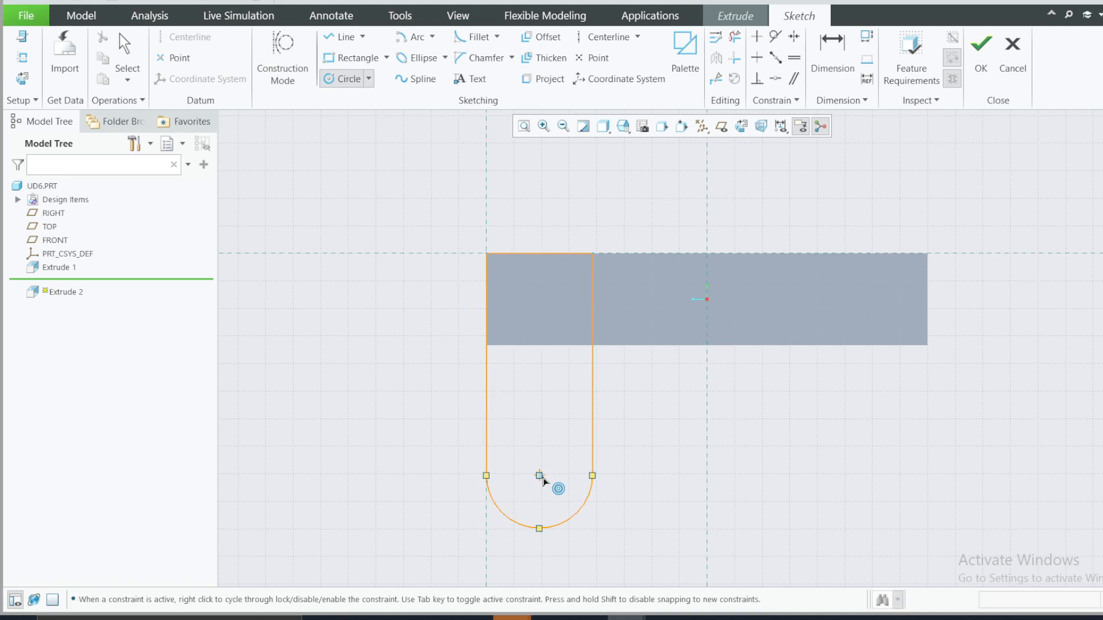
pyautogui.click(539, 475)
pyautogui.click(545, 497)
pyautogui.middleClick(706, 437)
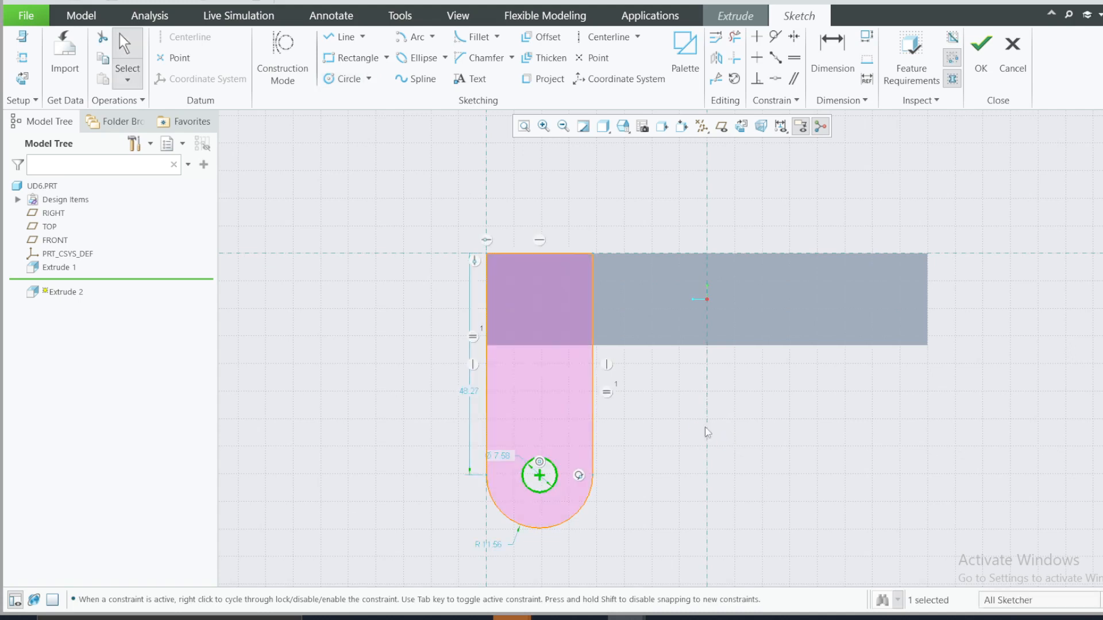
# Step: Set the lug hole's diameter to 16 and the radius of the lug's rounded end to 16
pyautogui.doubleClick(503, 458)
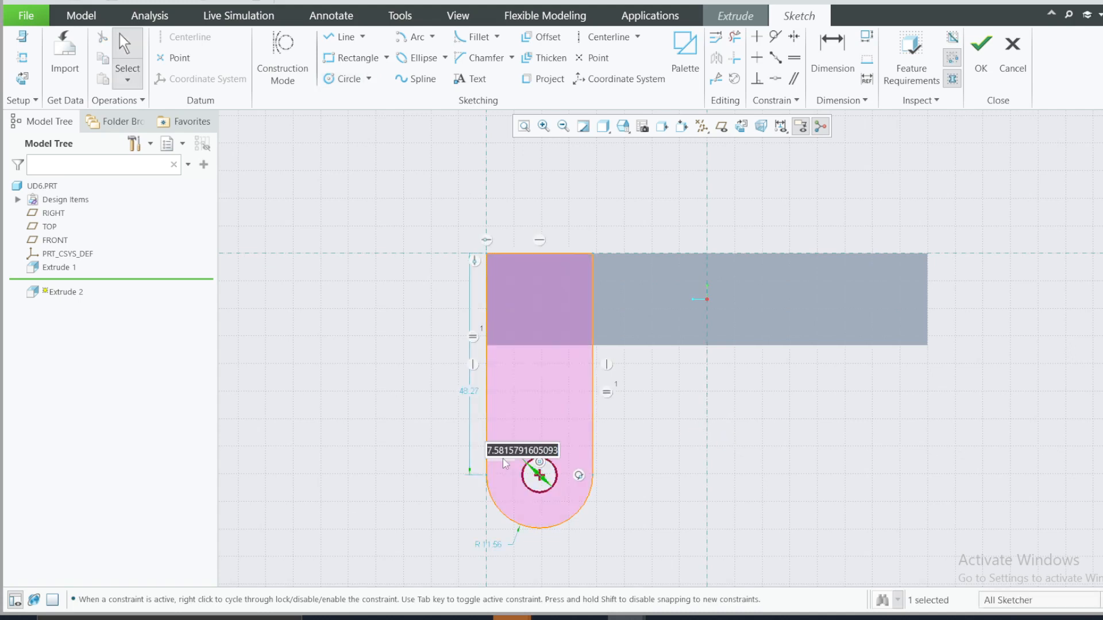
pyautogui.write('16')
pyautogui.press('Return')
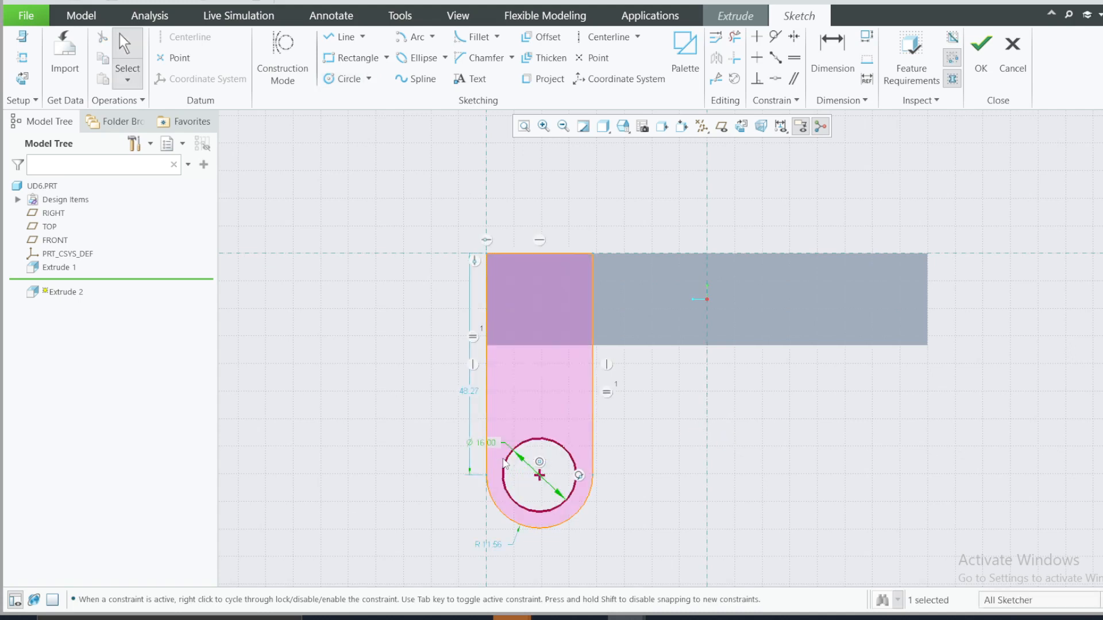
pyautogui.doubleClick(494, 545)
pyautogui.write('16')
pyautogui.press('Return')
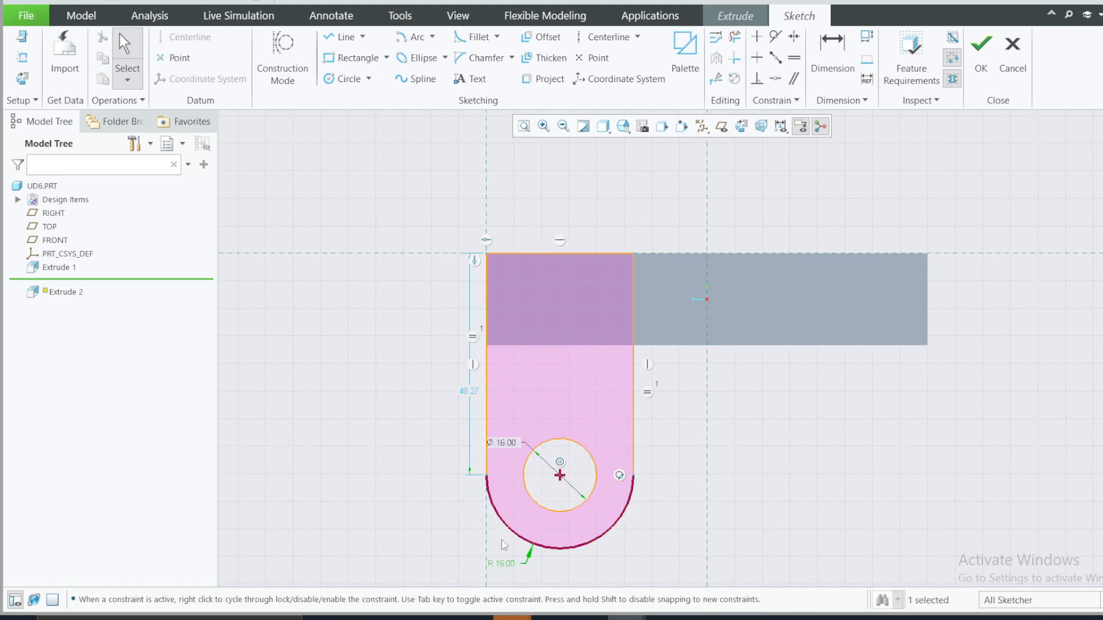
# Step: Check the lug height in the reference drawing and set the length of the lug's straight side to 36
pyautogui.click(741, 618)
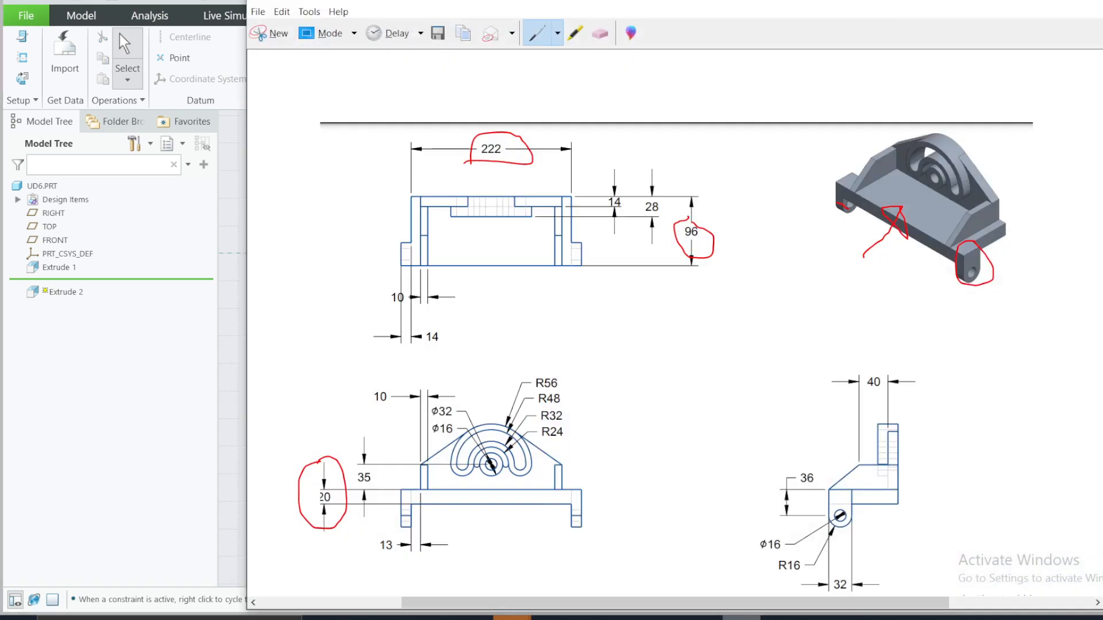
pyautogui.click(741, 618)
pyautogui.doubleClick(475, 394)
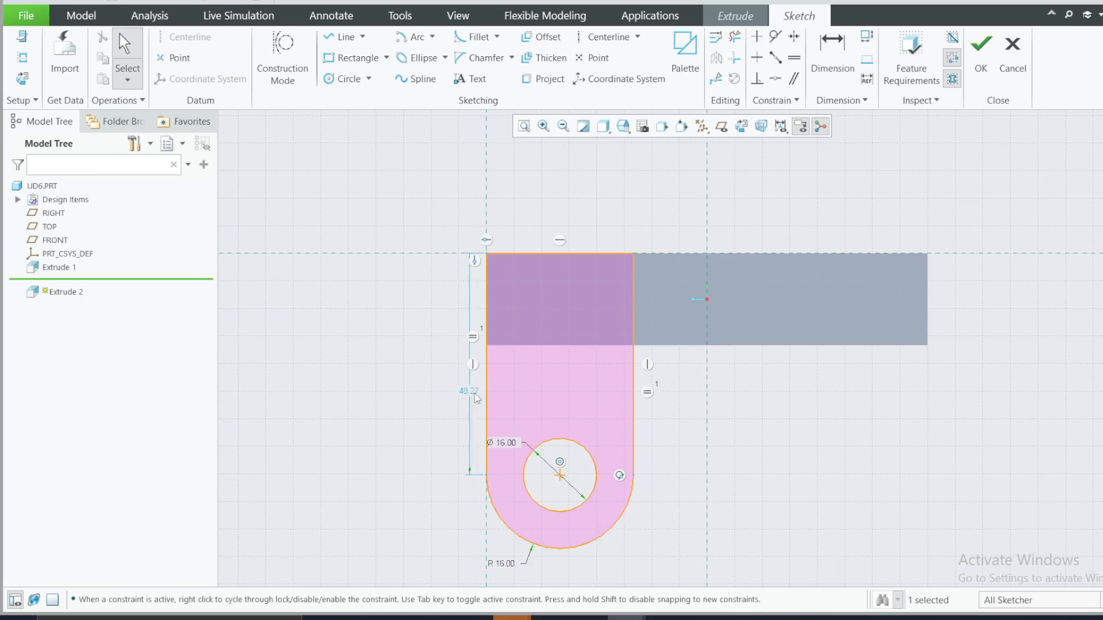
pyautogui.doubleClick(474, 395)
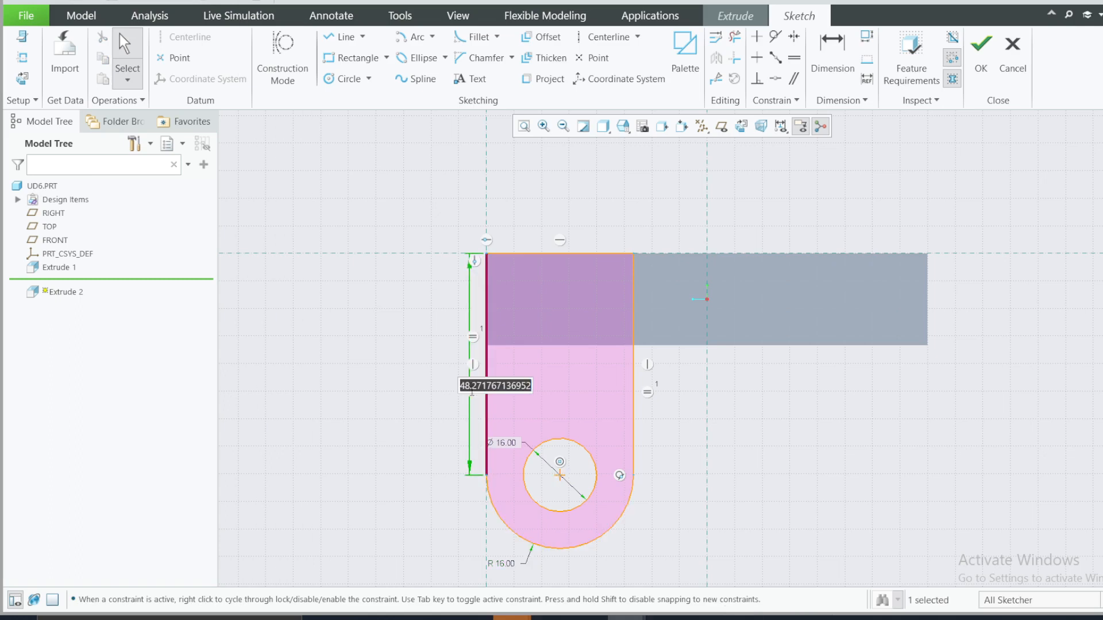
pyautogui.write('36')
pyautogui.press('Return')
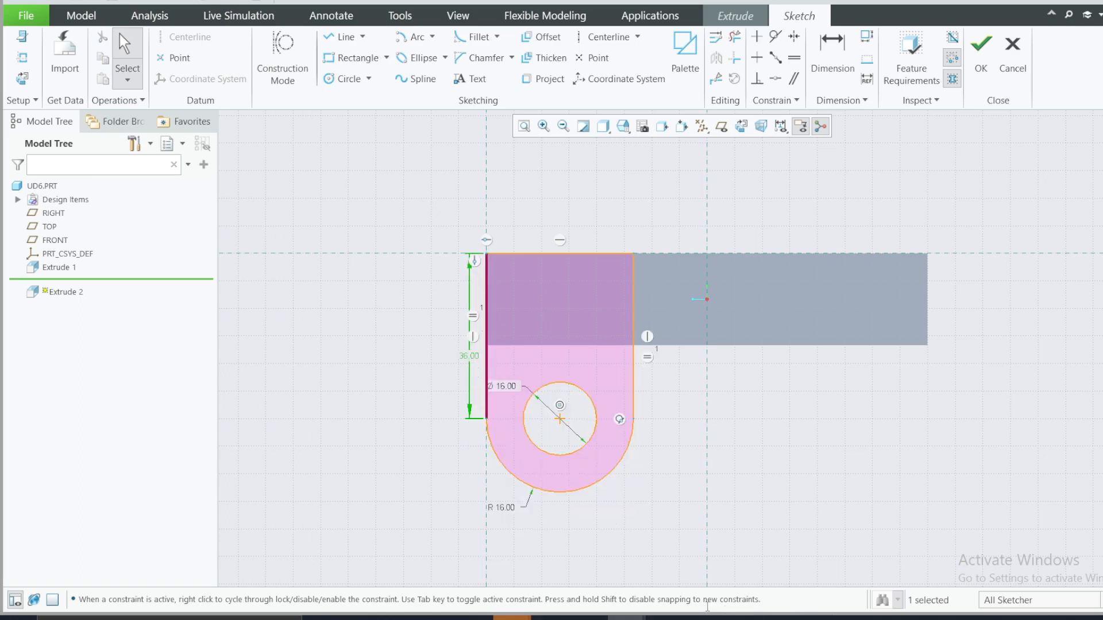
# Step: Check and mark the lug thickness in the reference drawing, then finish the sketch and extrude the lug profile 14
pyautogui.click(741, 618)
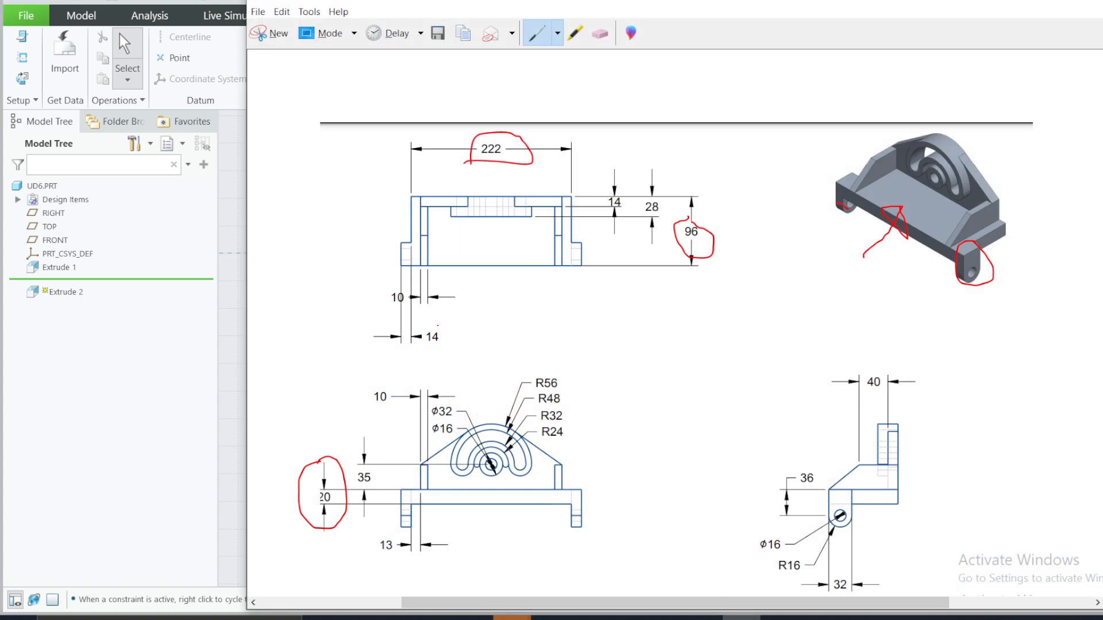
pyautogui.moveTo(437, 325)
pyautogui.mouseDown()
pyautogui.moveTo(368, 335)
pyautogui.moveTo(463, 357)
pyautogui.moveTo(437, 326)
pyautogui.mouseUp()
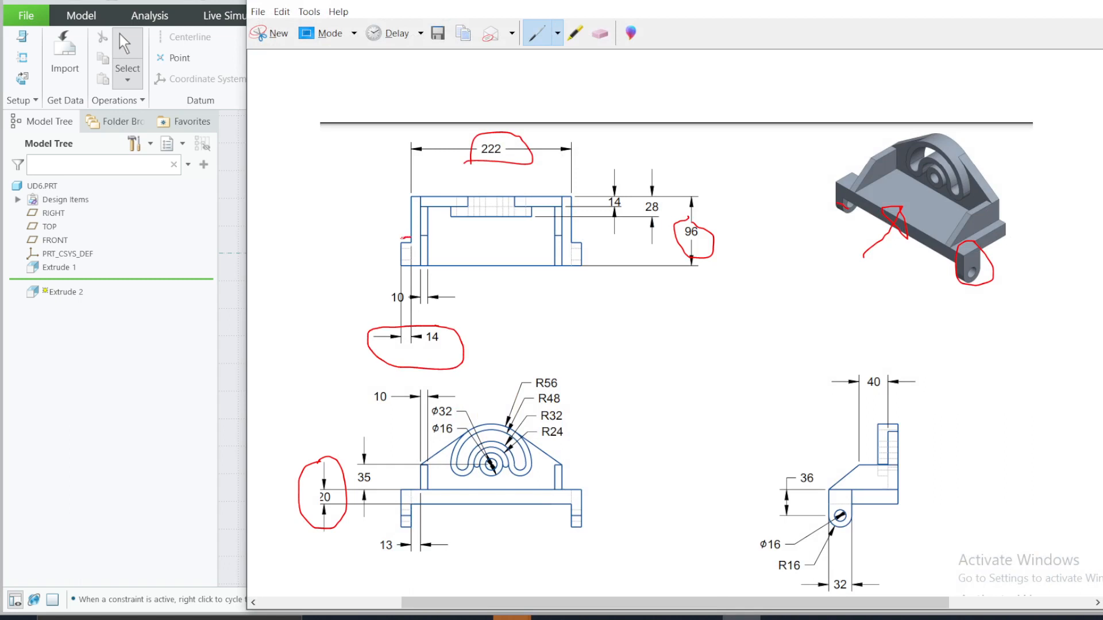
pyautogui.click(1026, 4)
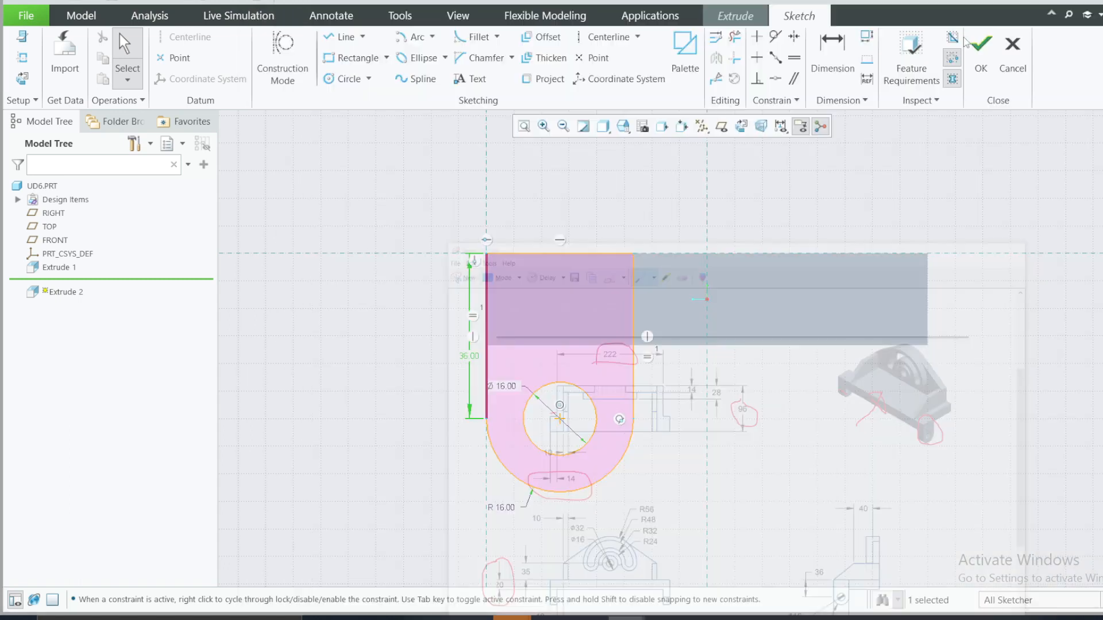
pyautogui.click(973, 59)
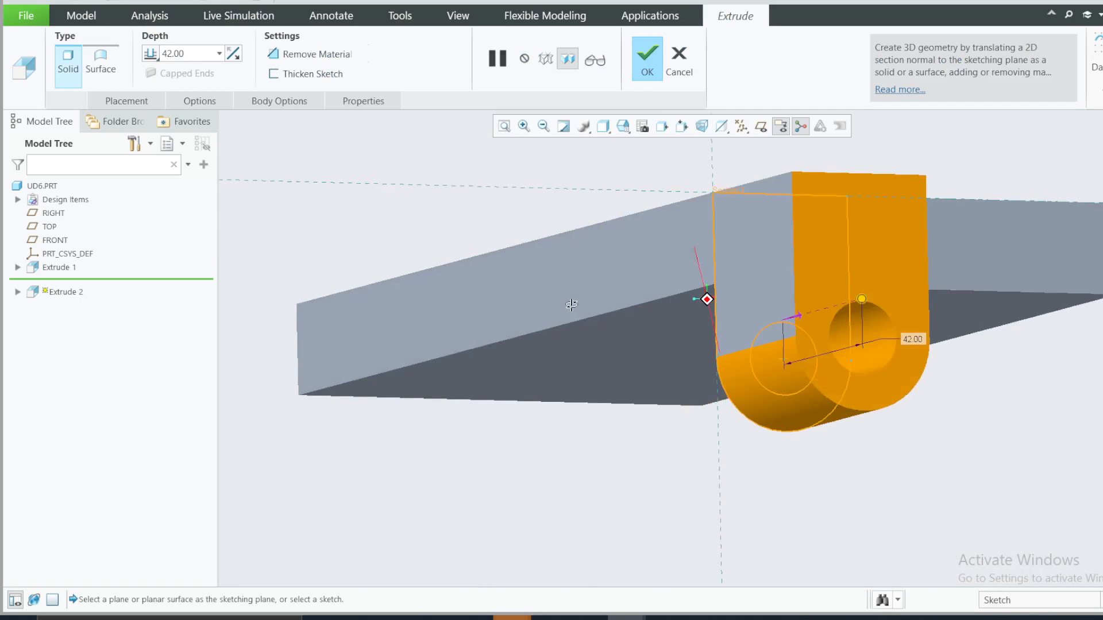
pyautogui.doubleClick(175, 54)
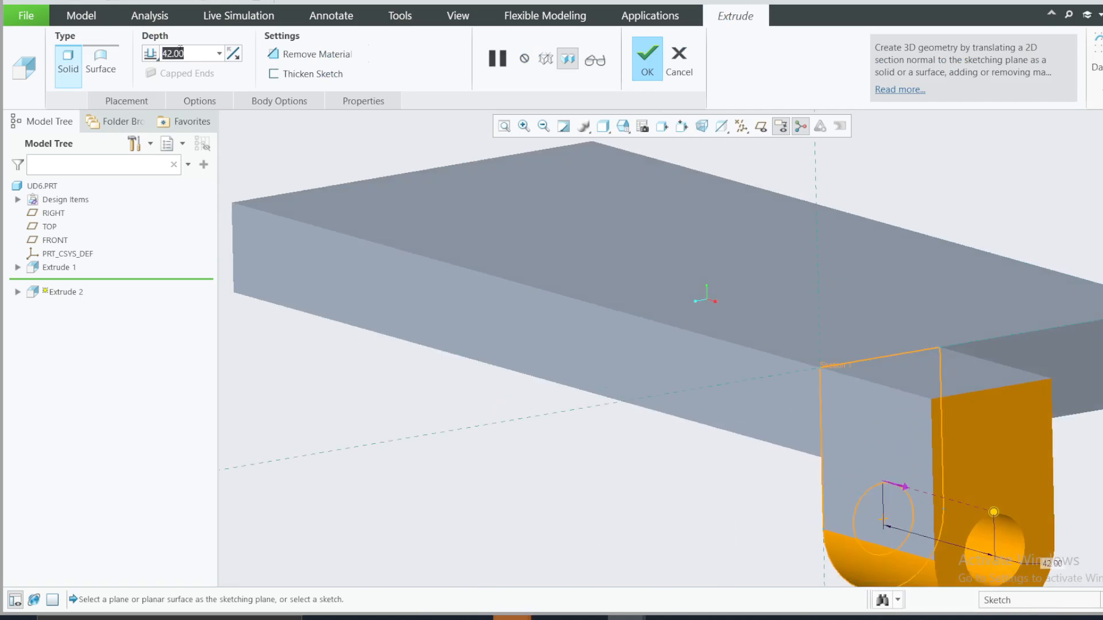
pyautogui.write('14')
pyautogui.press('Return')
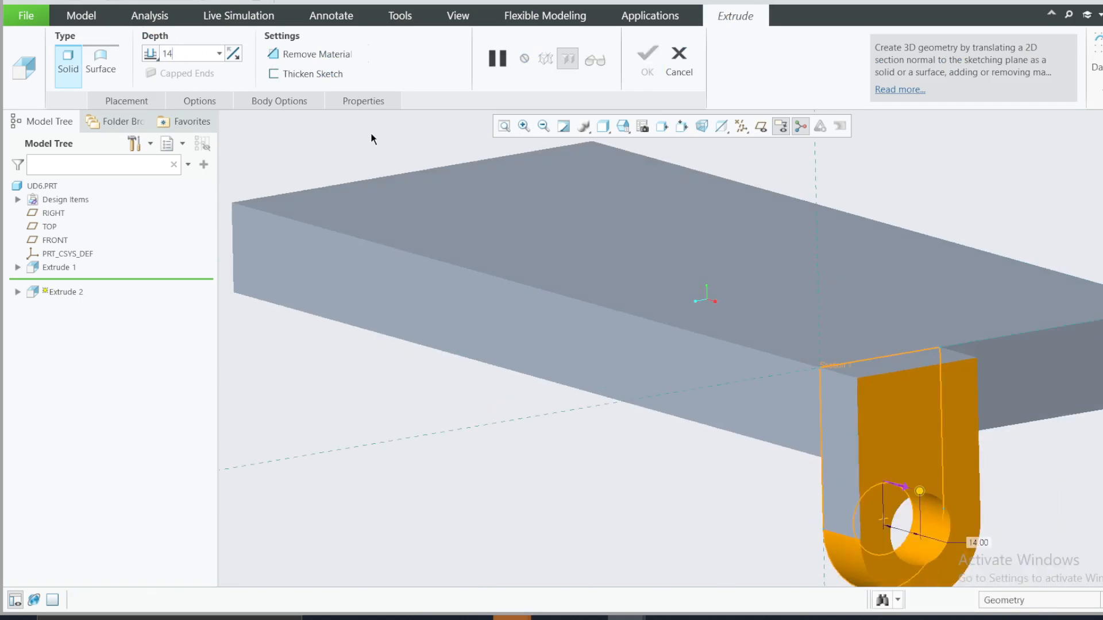
pyautogui.click(647, 57)
pyautogui.scroll(2, 653, 295)
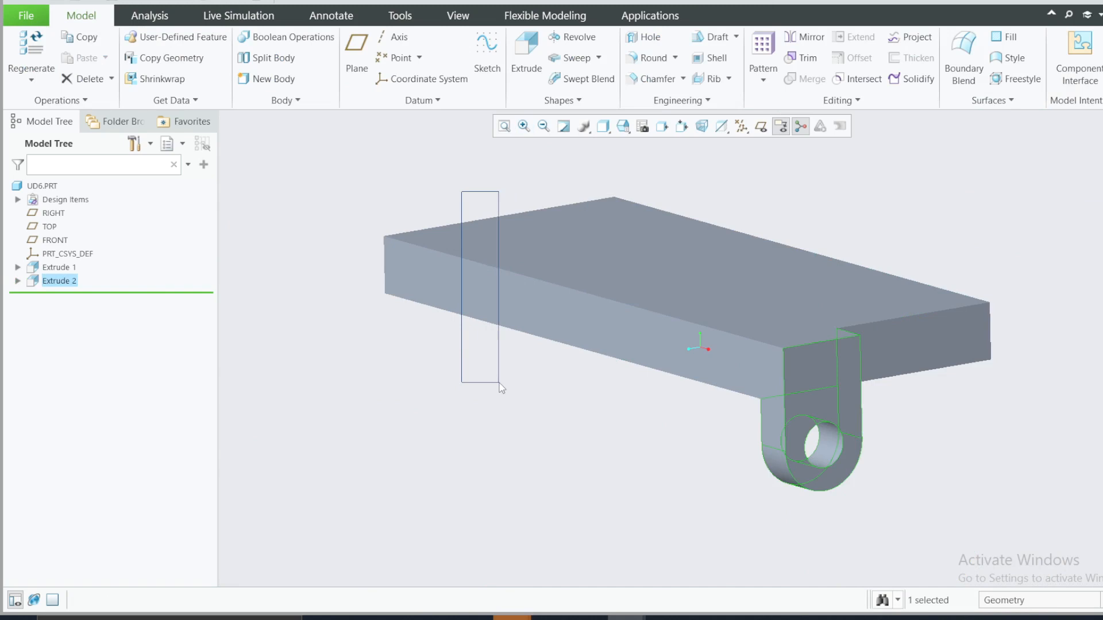
pyautogui.moveTo(501, 381); pyautogui.dragTo(560, 420)
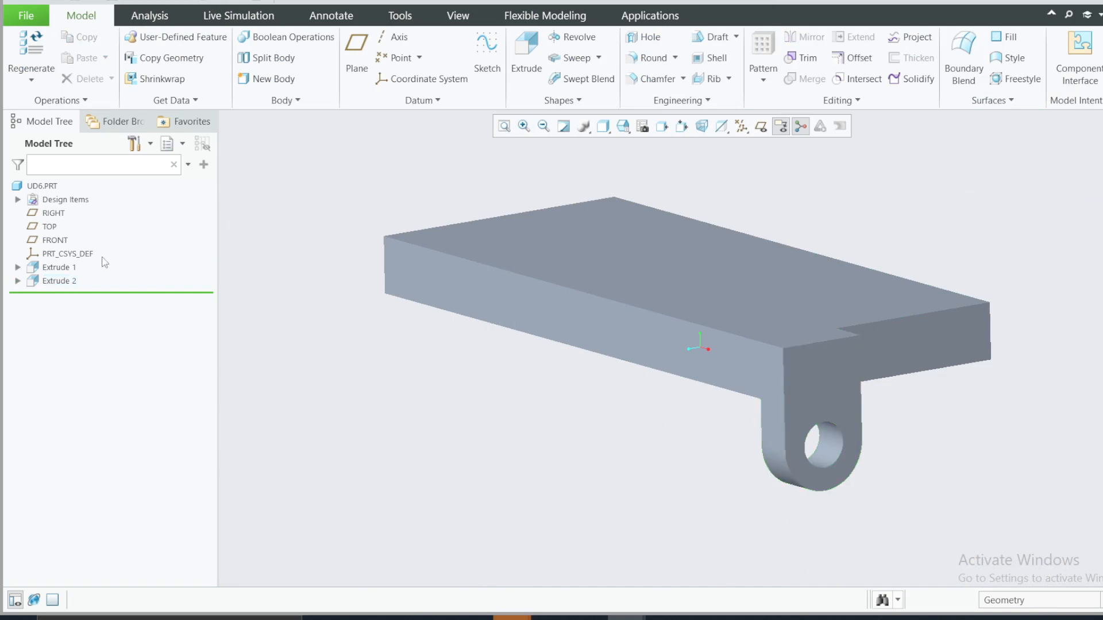
# Step: Mirror the lug extrusion about the RIGHT plane to the opposite end of the base plate
pyautogui.click(54, 226)
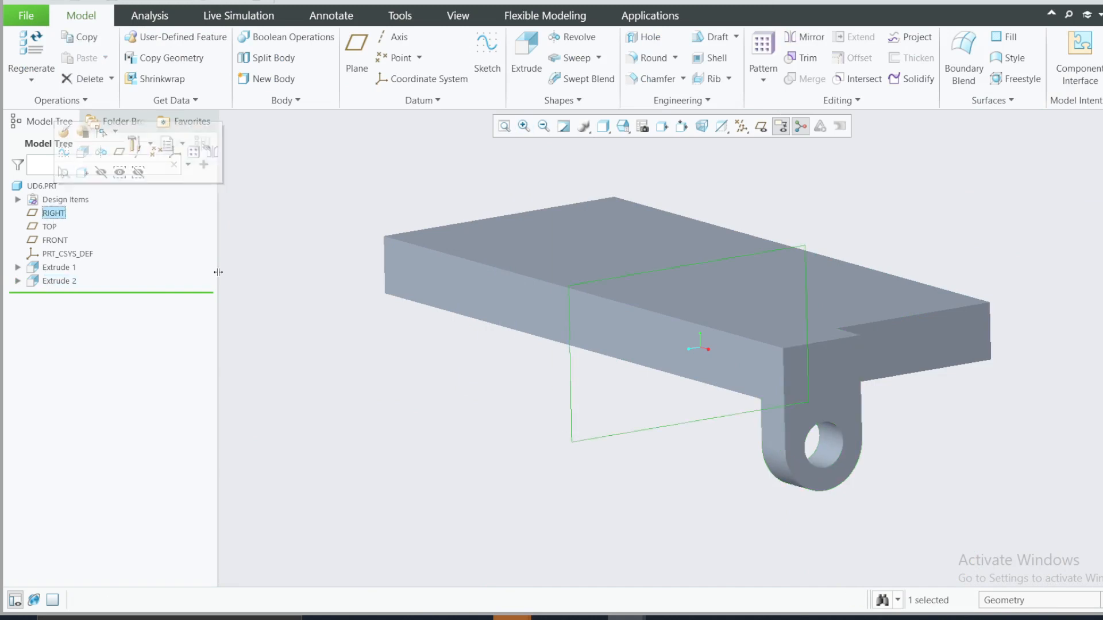
pyautogui.rightClick(56, 281)
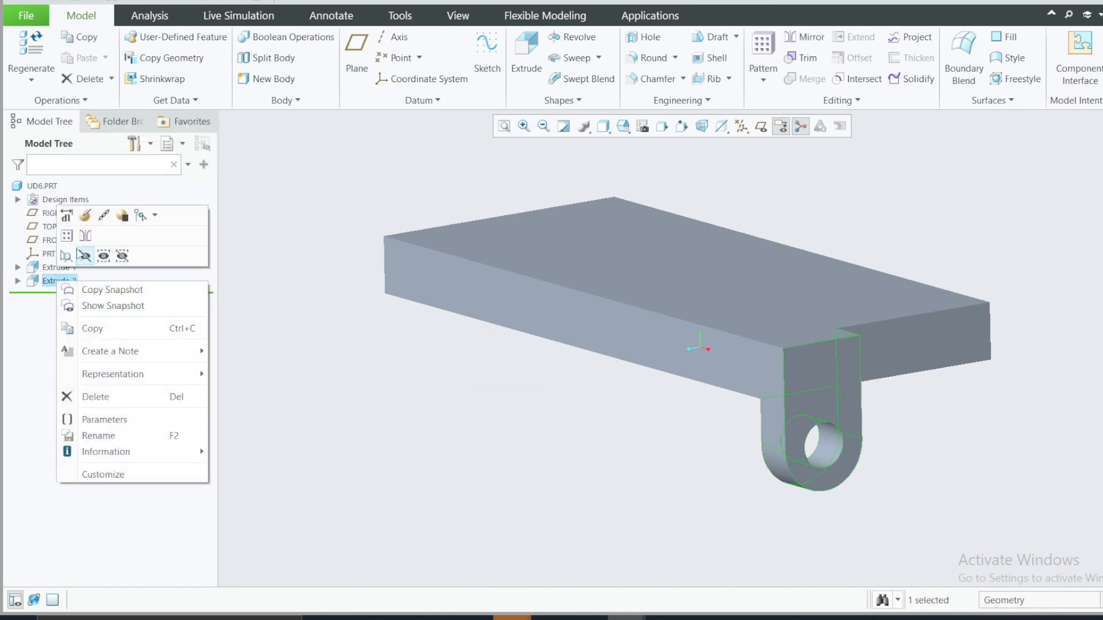
pyautogui.click(85, 235)
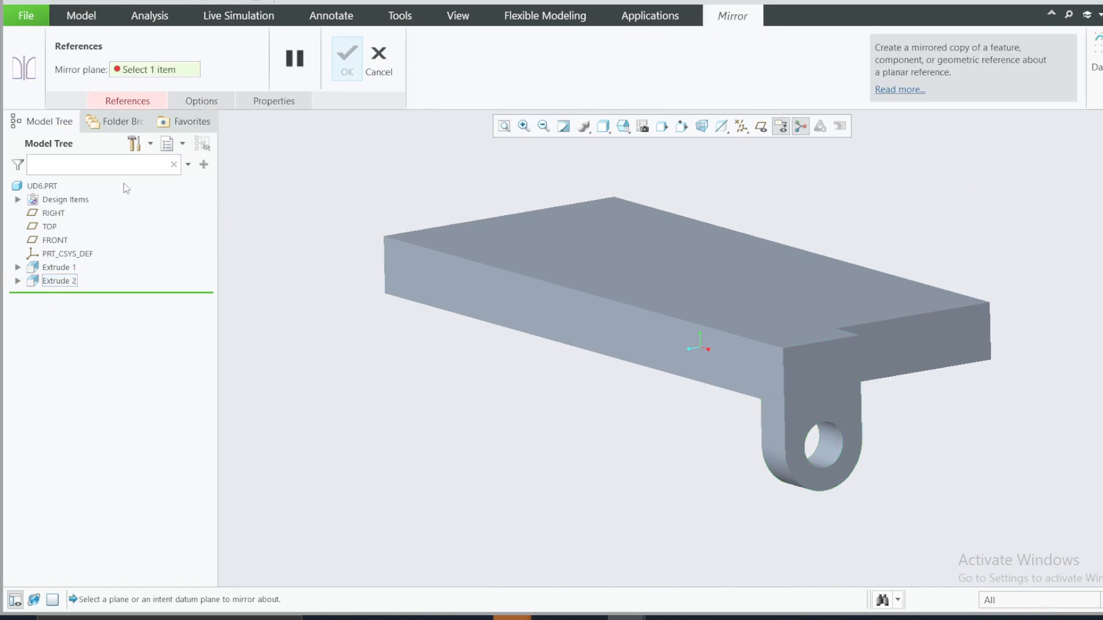
pyautogui.click(143, 105)
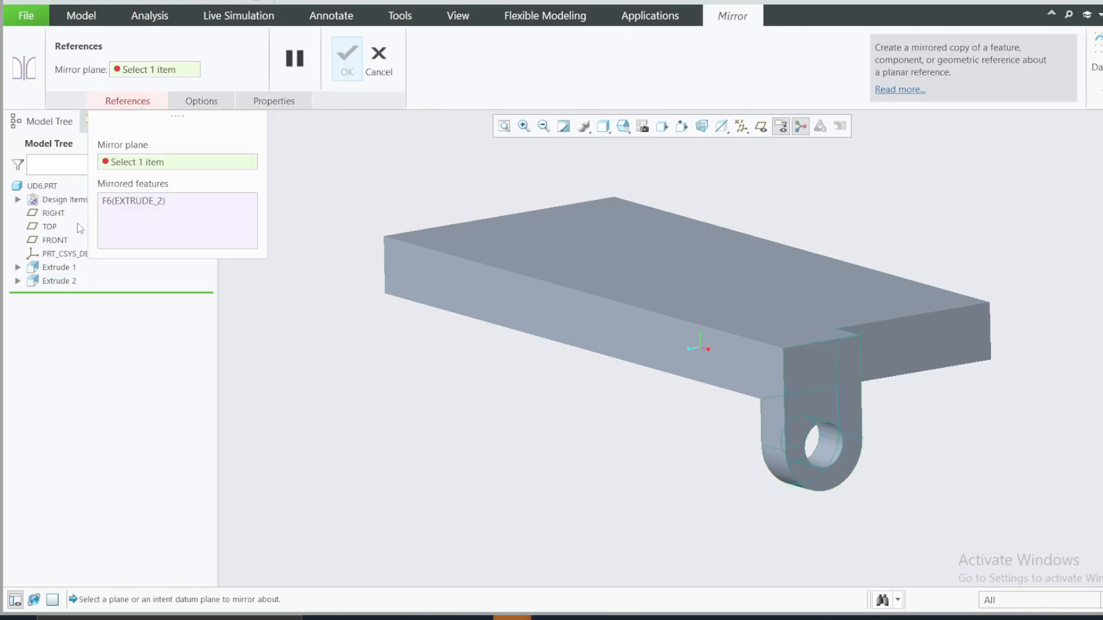
pyautogui.click(53, 213)
pyautogui.click(347, 60)
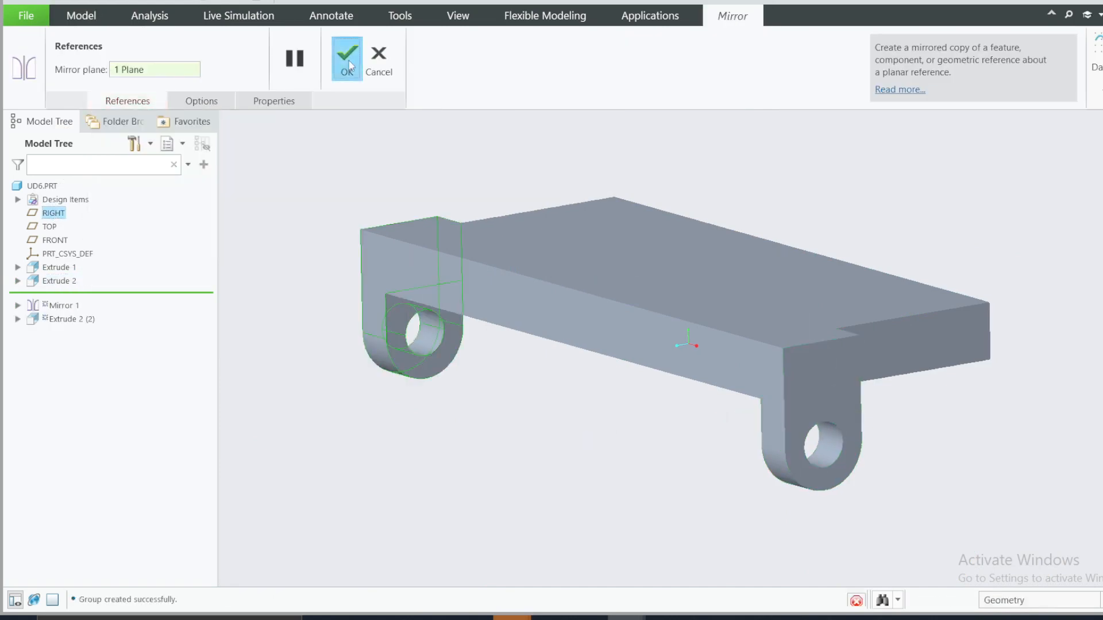
pyautogui.moveTo(709, 369)
pyautogui.mouseDown(button='middle')
pyautogui.moveTo(736, 362)
pyautogui.moveTo(726, 382)
pyautogui.mouseUp(button='middle')
# Step: Examine the upright rounded plate at the rear of the base in the reference drawing
pyautogui.click(741, 618)
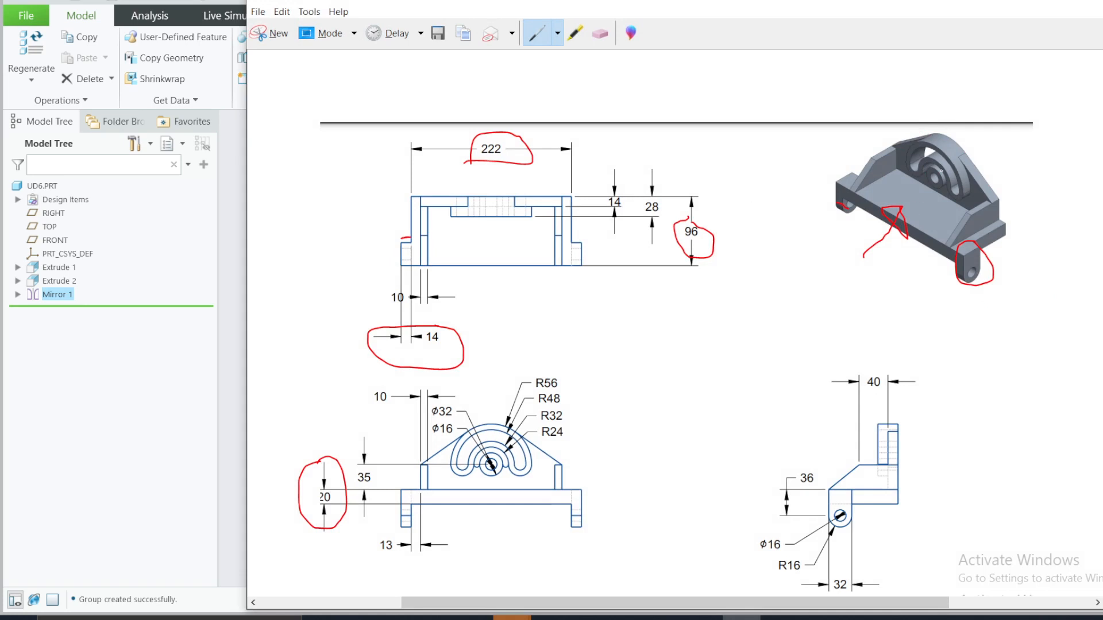
pyautogui.moveTo(918, 192); pyautogui.dragTo(927, 183)
pyautogui.click(731, 617)
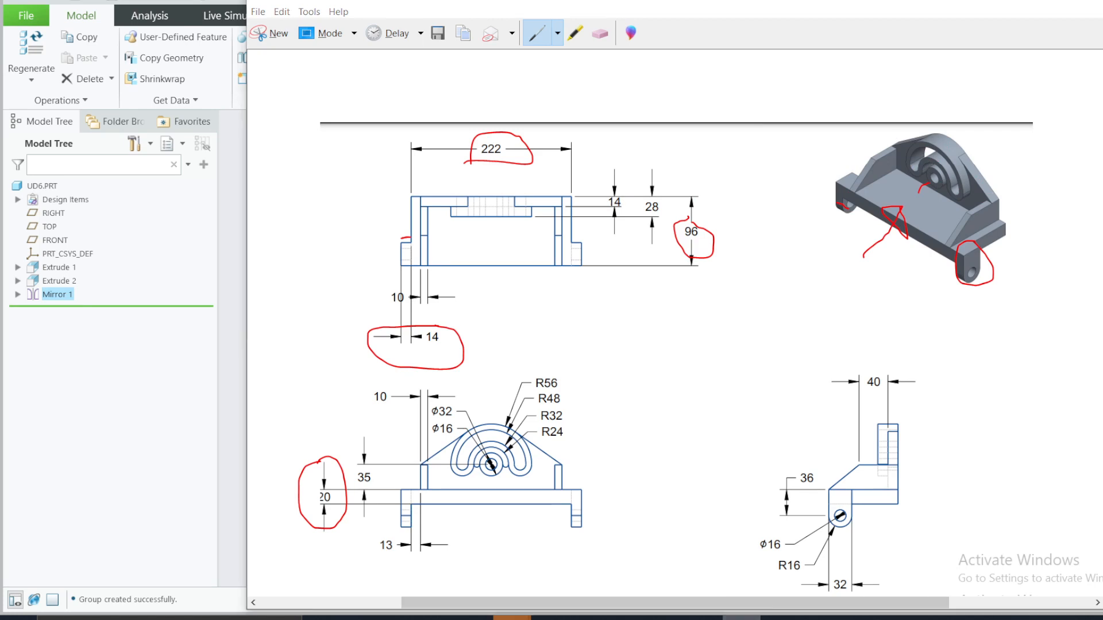
# Step: Create a datum plane on the base plate's long rear face with an offset of 0
pyautogui.moveTo(763, 296); pyautogui.dragTo(769, 316, button='middle')
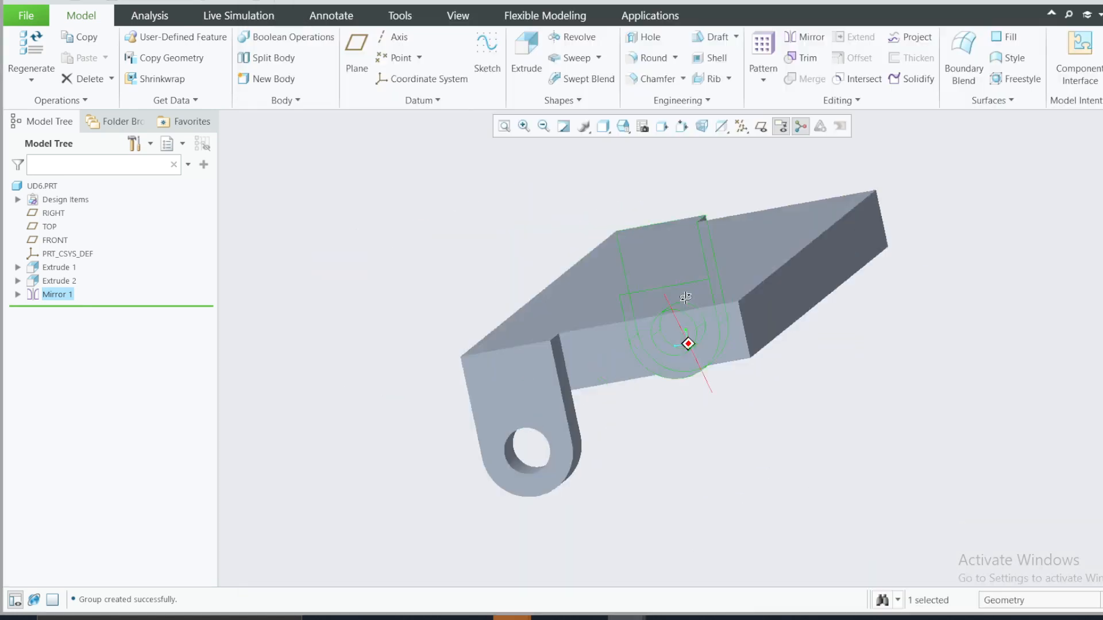
pyautogui.click(773, 317)
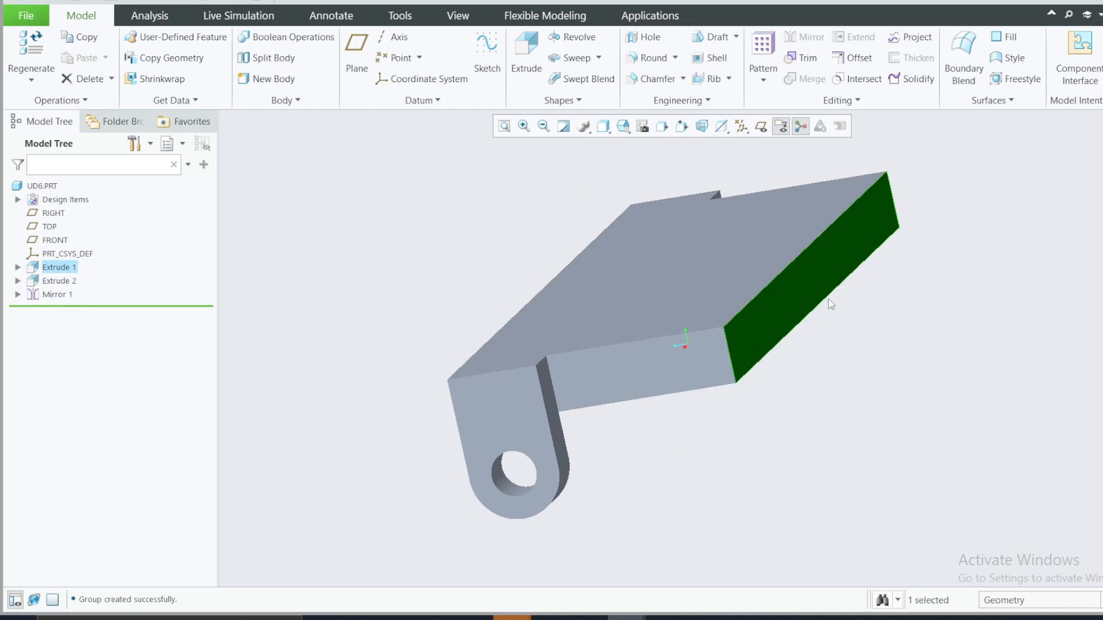
pyautogui.click(357, 54)
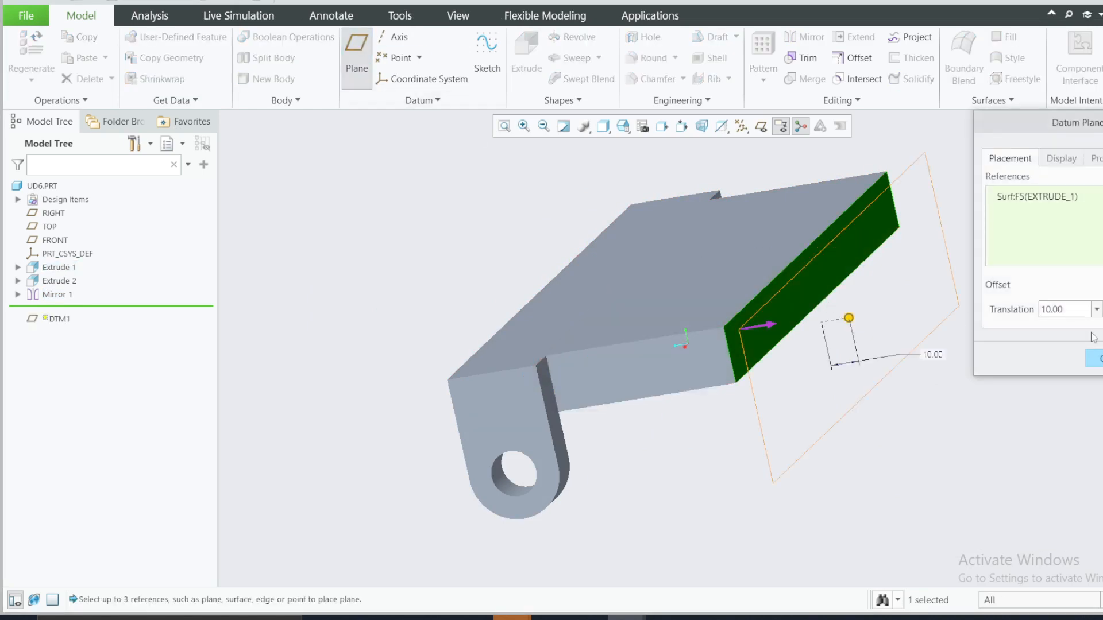
pyautogui.doubleClick(1052, 309)
pyautogui.write('0')
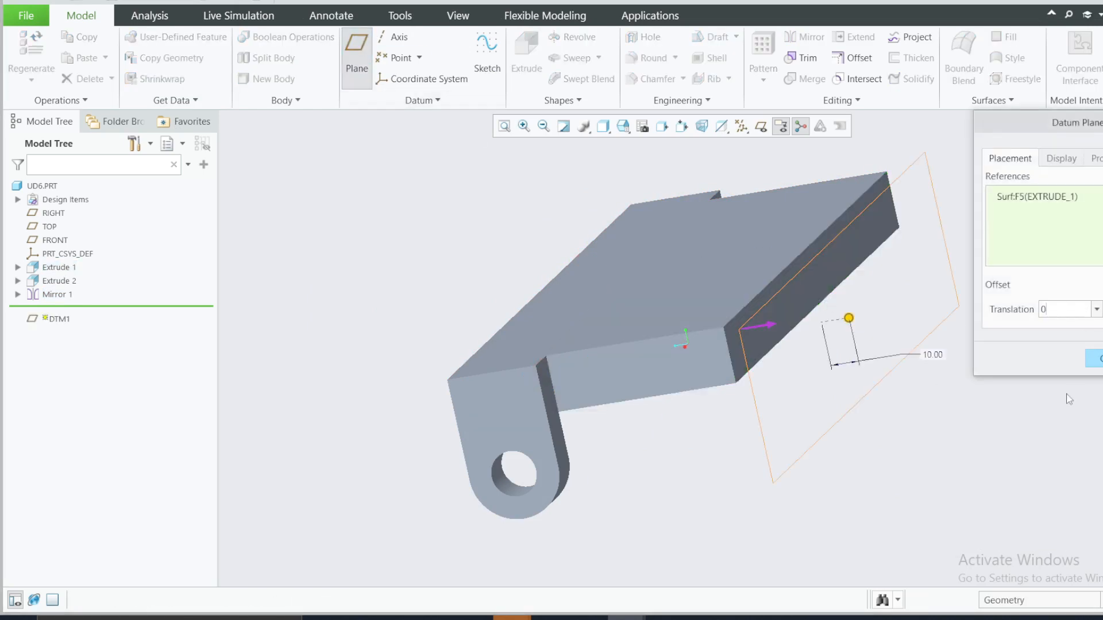
pyautogui.press('Return')
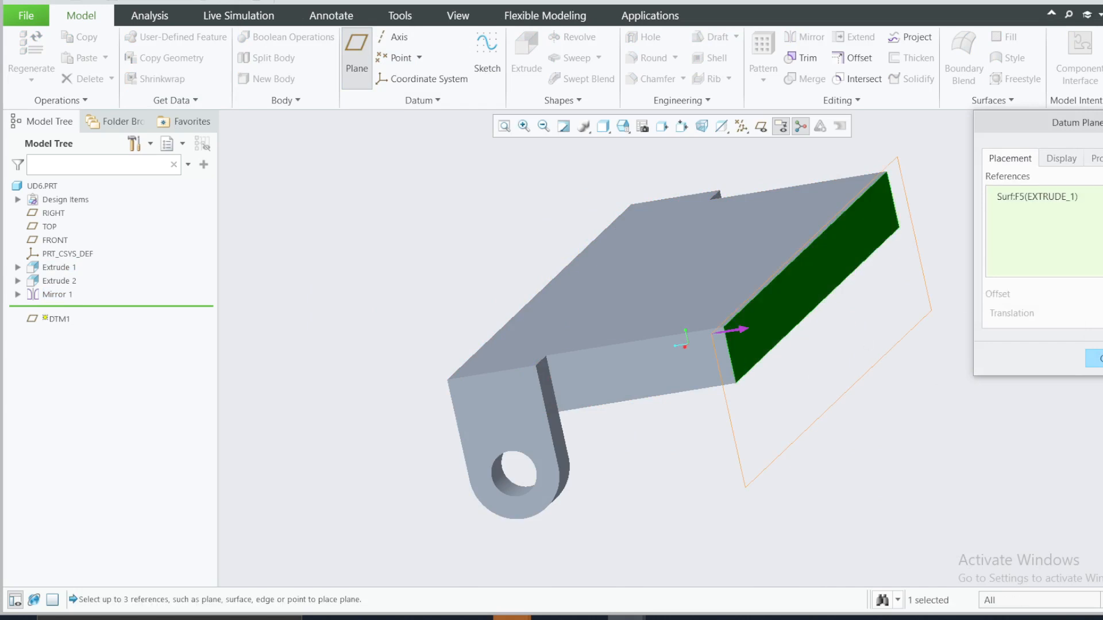
pyautogui.click(1099, 359)
# Step: Start an extrude sketch on the datum plane at the rear face and orient the model squarely to the front view
pyautogui.moveTo(793, 381); pyautogui.dragTo(1006, 402, button='middle')
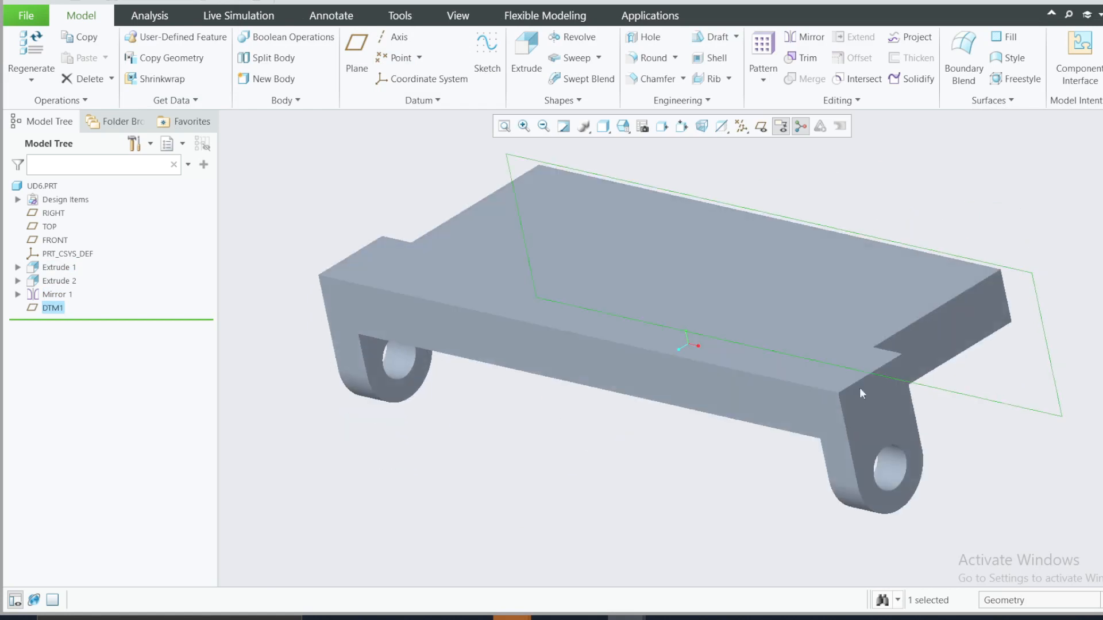
pyautogui.rightClick(55, 316)
pyautogui.click(88, 269)
pyautogui.click(22, 79)
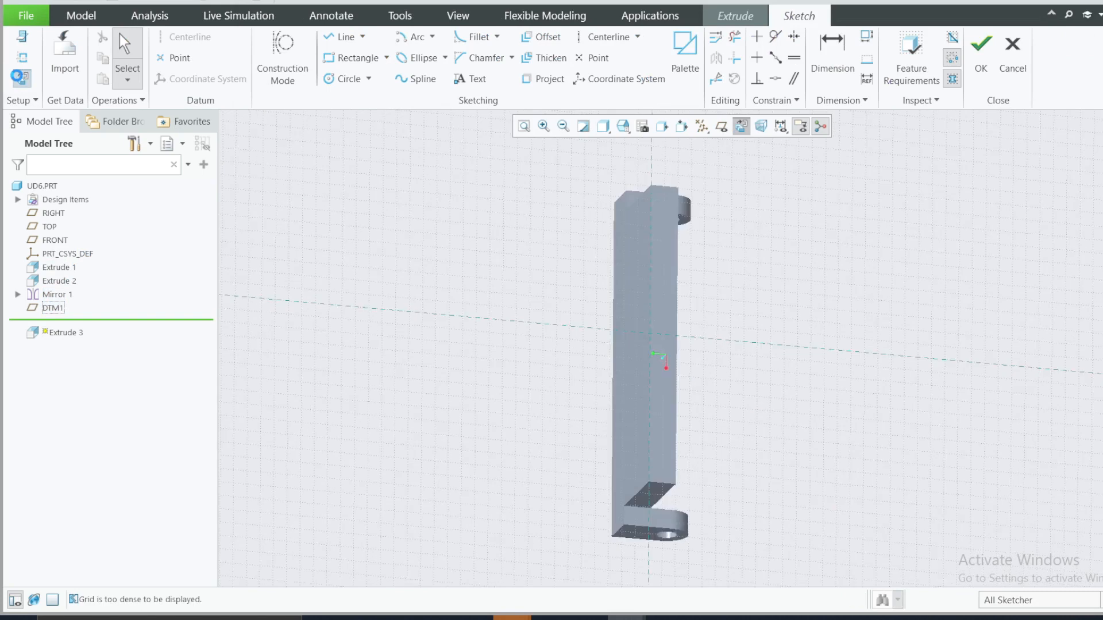
pyautogui.moveTo(544, 293); pyautogui.dragTo(651, 198, button='middle')
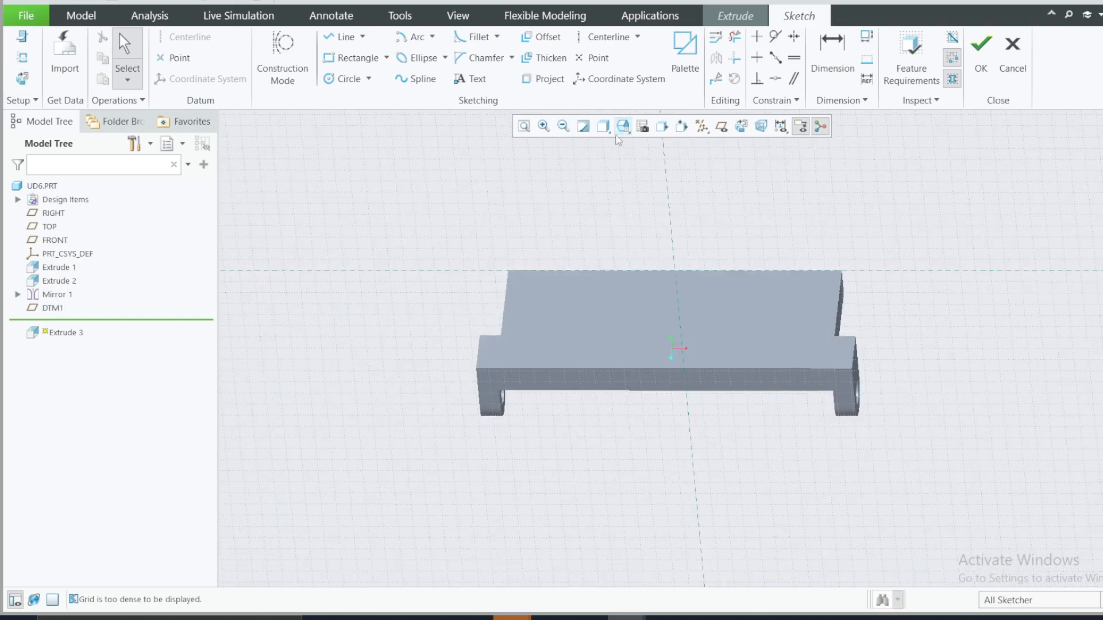
pyautogui.click(624, 129)
pyautogui.click(644, 171)
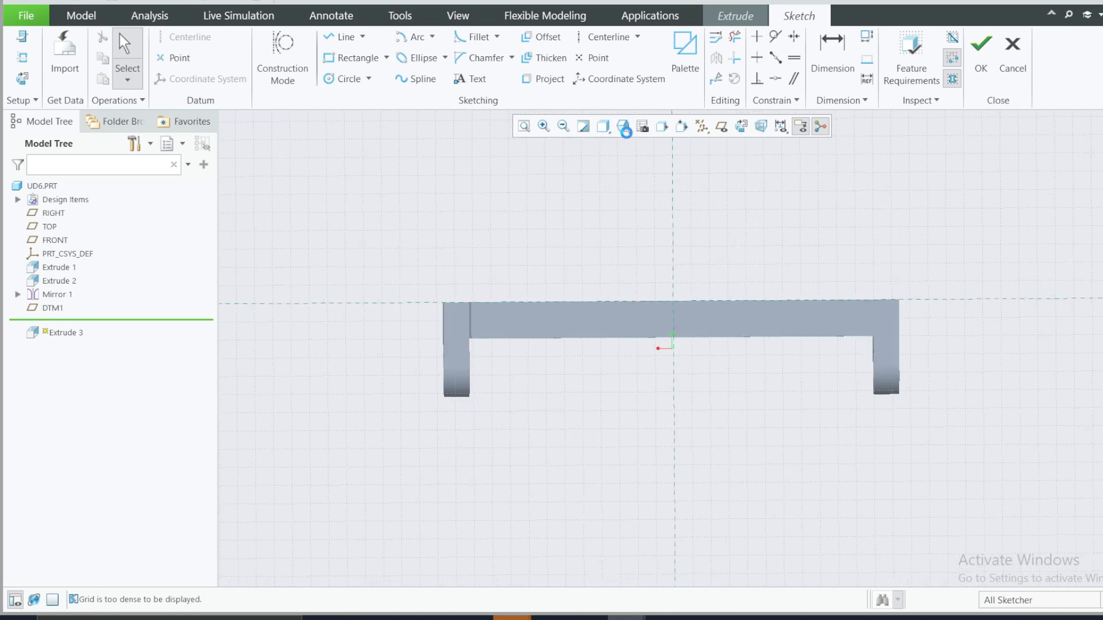
pyautogui.click(624, 128)
pyautogui.click(646, 198)
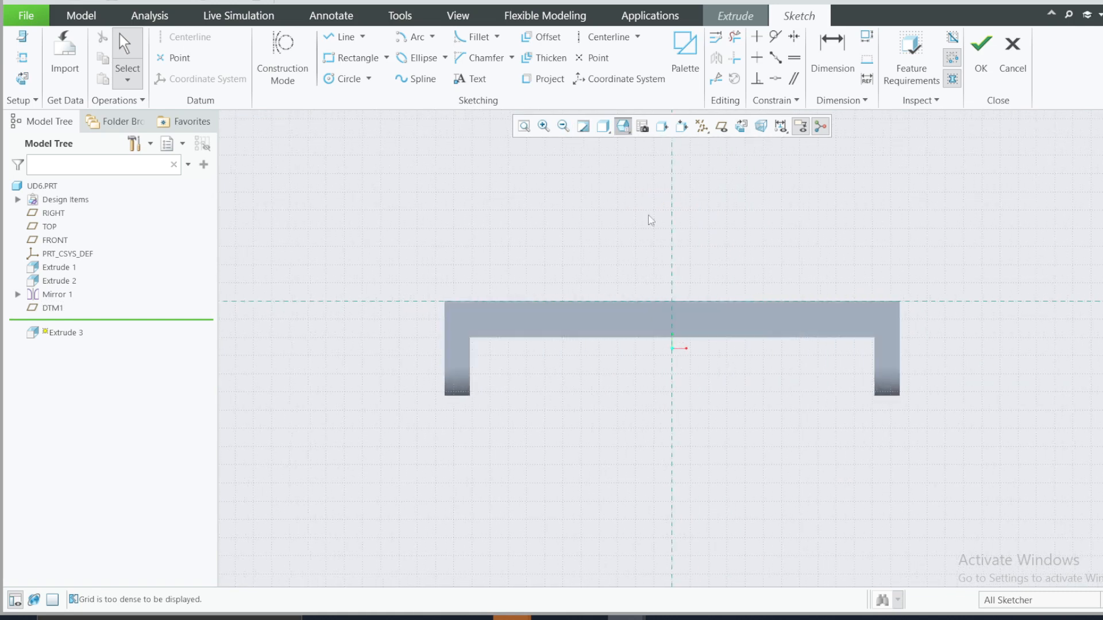
pyautogui.scroll(2, 653, 320)
pyautogui.scroll(-3, 683, 260)
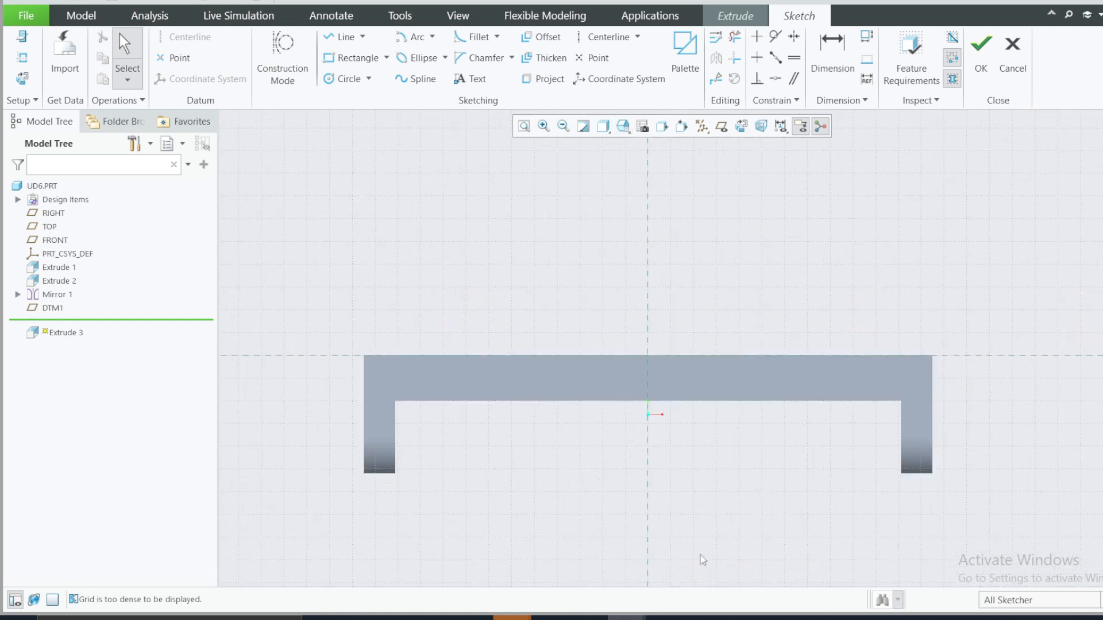
# Step: Check the outer arc radius of the upright rounded plate in the reference drawing
pyautogui.click(741, 619)
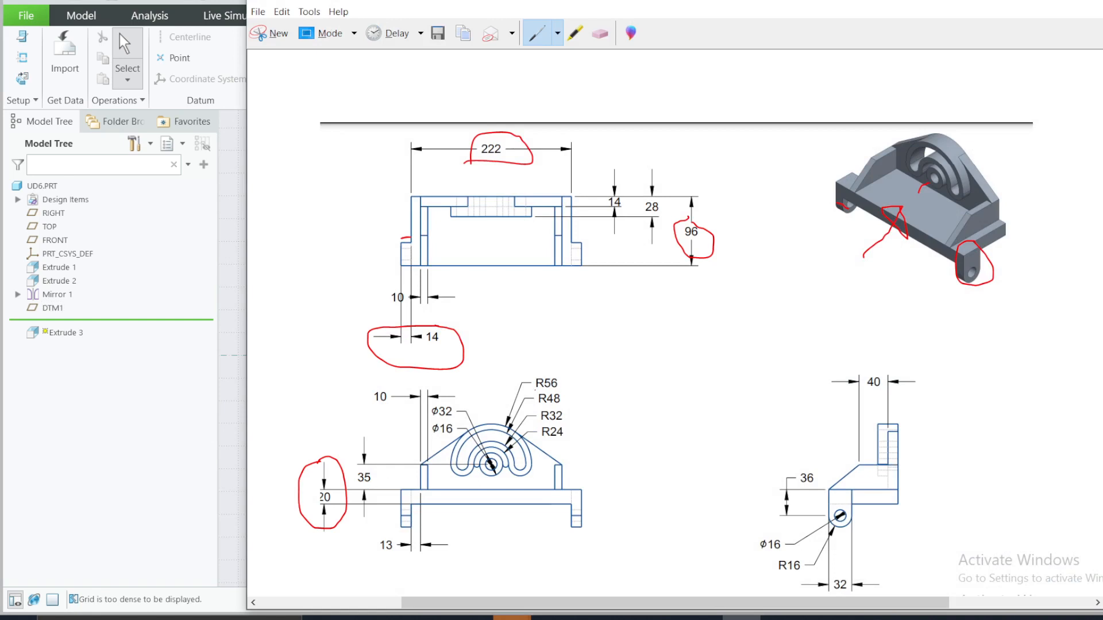
pyautogui.moveTo(534, 391); pyautogui.dragTo(554, 391)
pyautogui.click(740, 617)
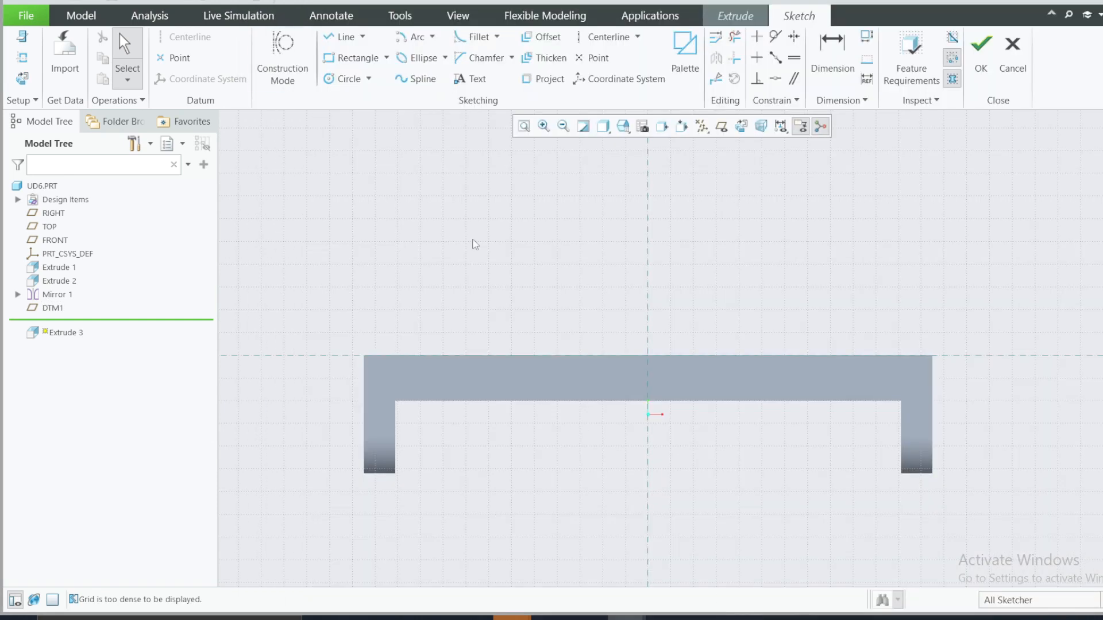
# Step: Add the outer vertical edges of the two end lugs as sketch references
pyautogui.click(21, 57)
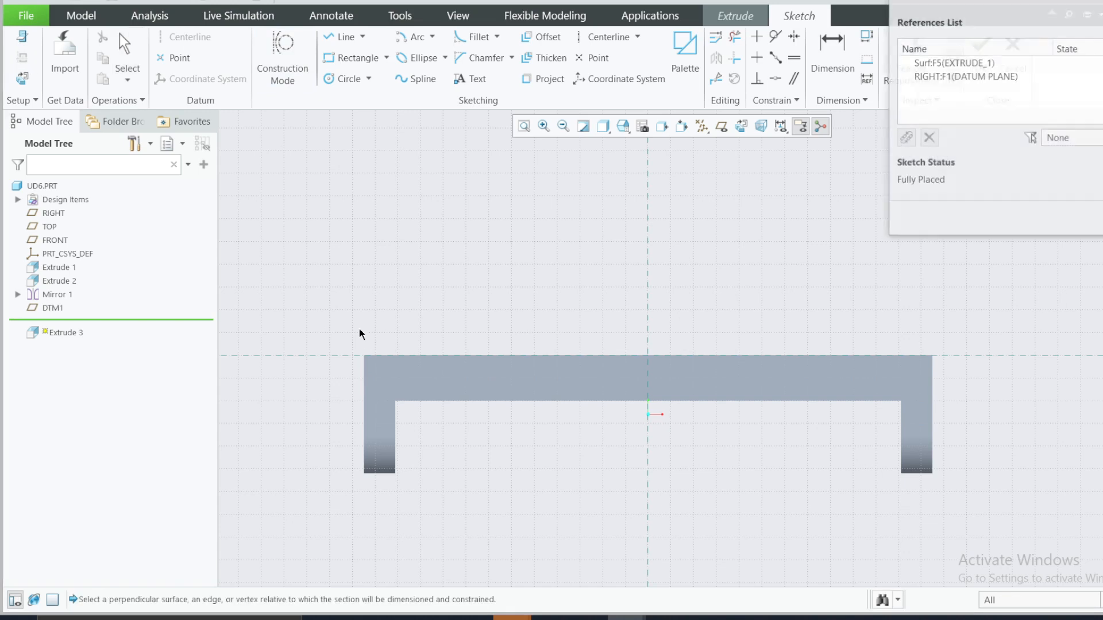
pyautogui.click(365, 379)
pyautogui.click(934, 382)
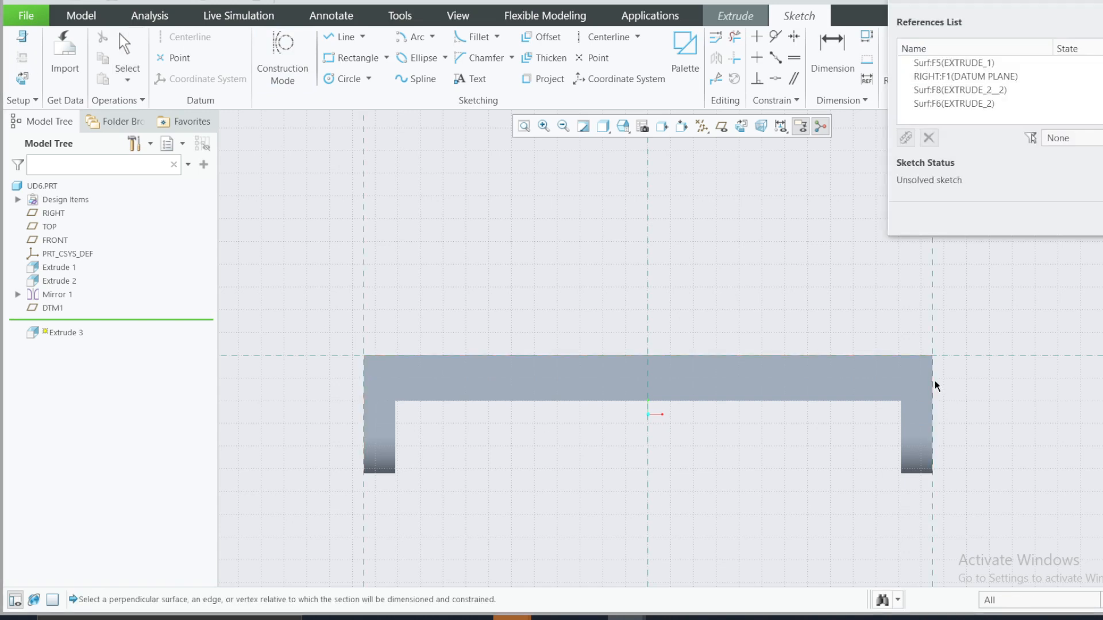
pyautogui.middleClick(670, 339)
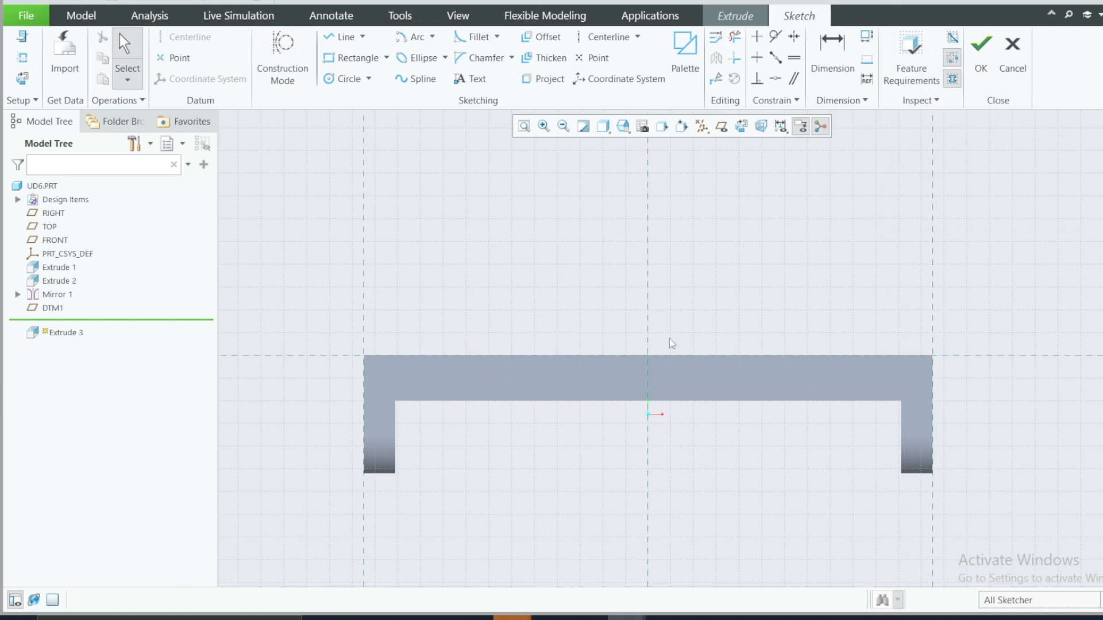
# Step: Project the base plate's top edge into the sketch
pyautogui.click(583, 362)
pyautogui.click(493, 276)
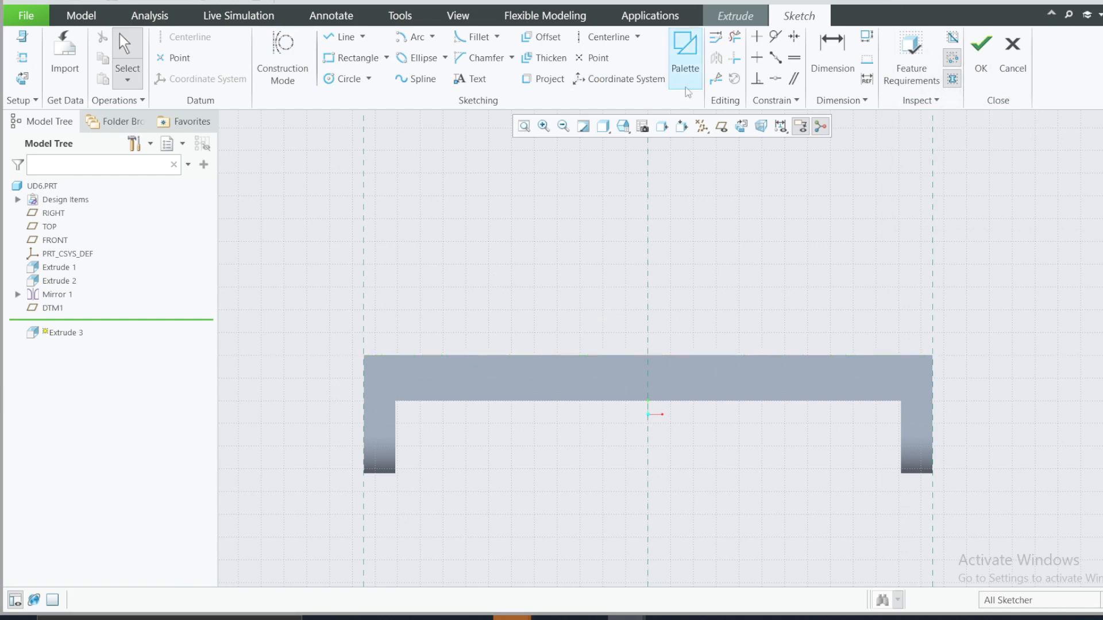
pyautogui.click(542, 79)
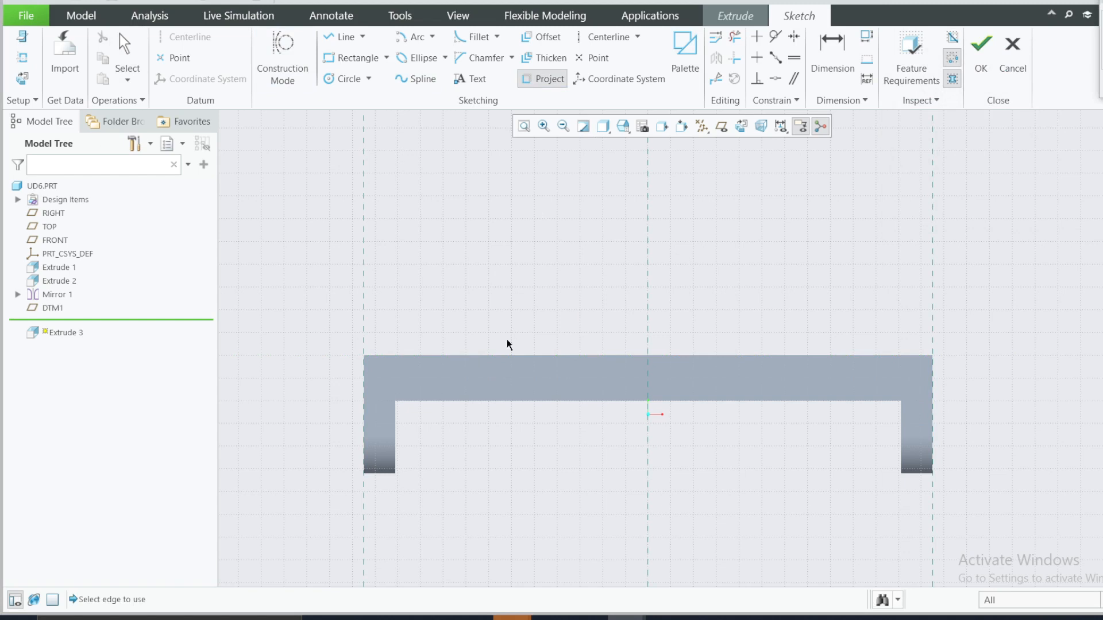
pyautogui.click(489, 357)
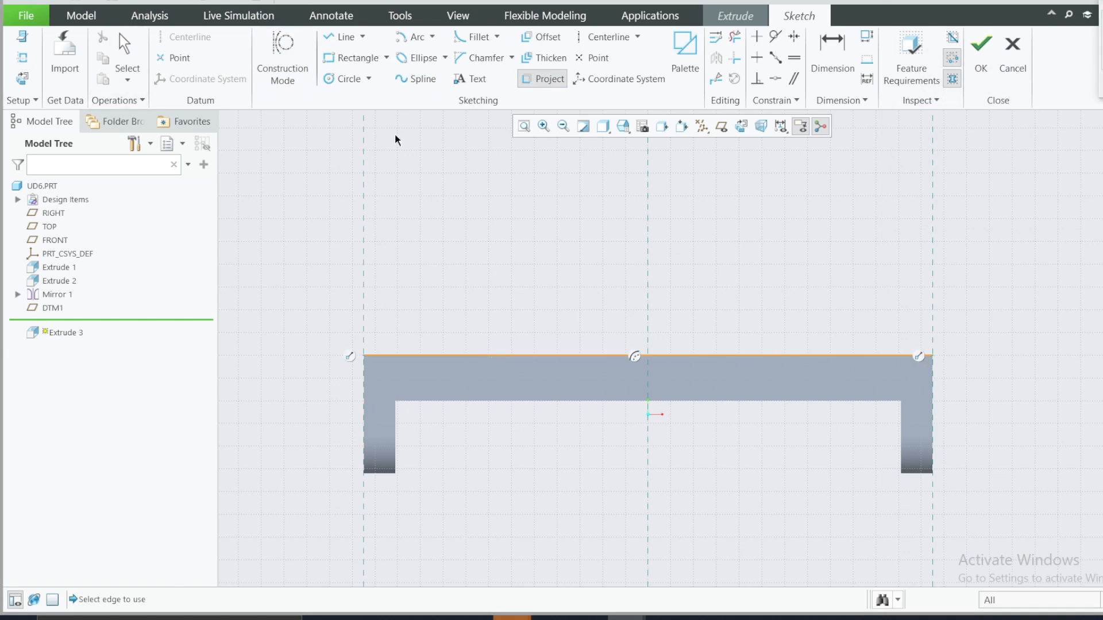
# Step: Sketch a vertical line about 62 long upward from the left end of the projected base edge
pyautogui.press('l')
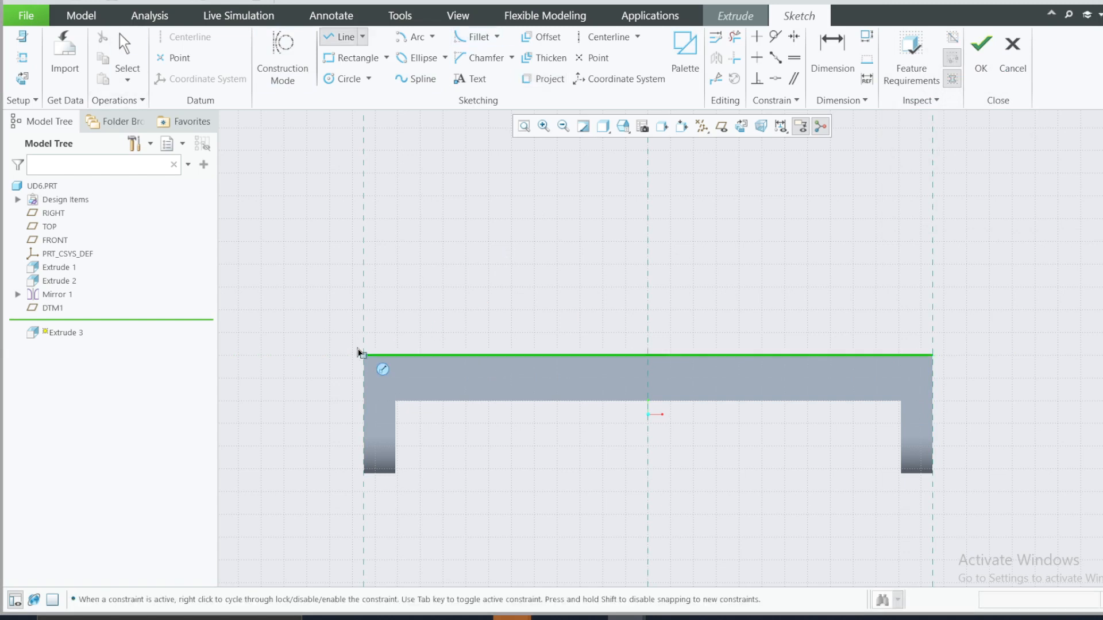
pyautogui.click(364, 356)
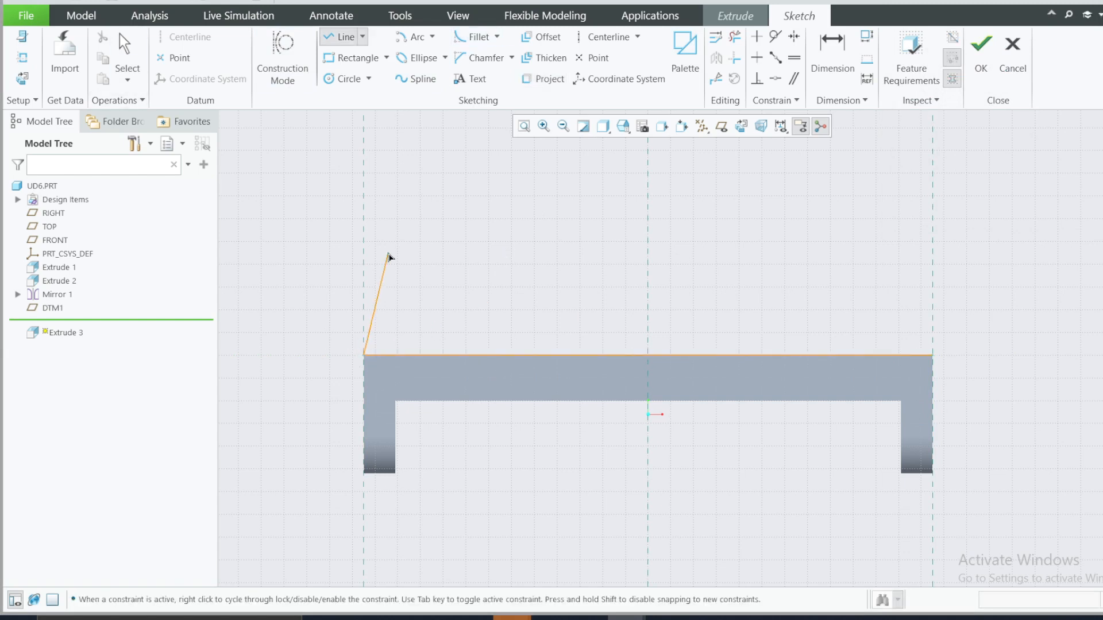
pyautogui.click(365, 217)
pyautogui.middleClick(365, 217)
# Step: Set the vertical line's length to 35 according to the reference drawing and move its dimension outside the profile
pyautogui.click(742, 618)
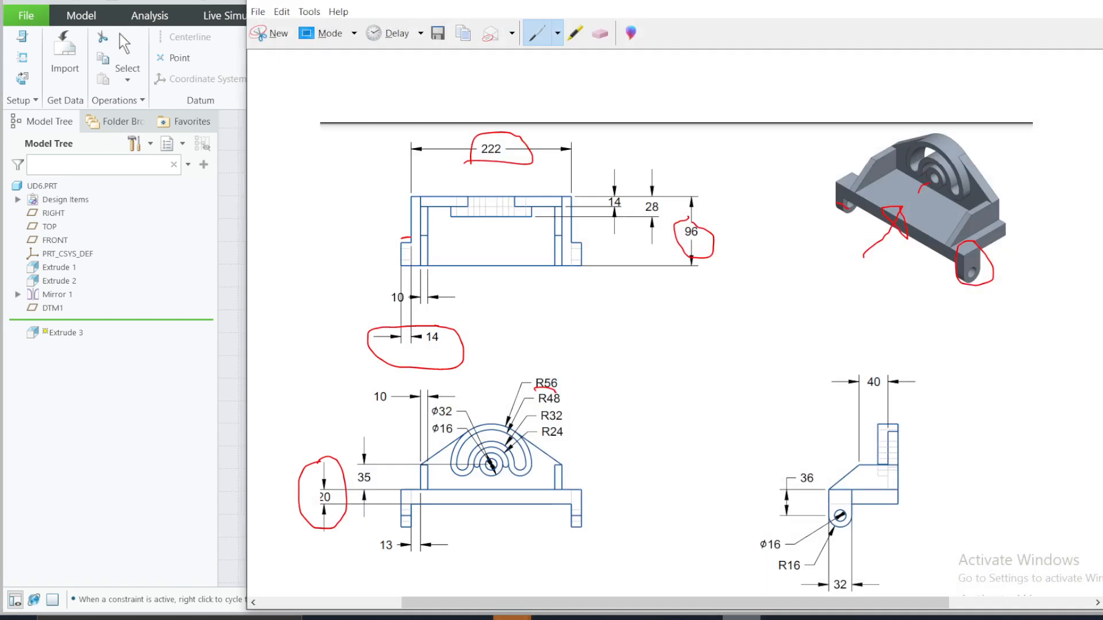
pyautogui.click(743, 618)
pyautogui.press('d')
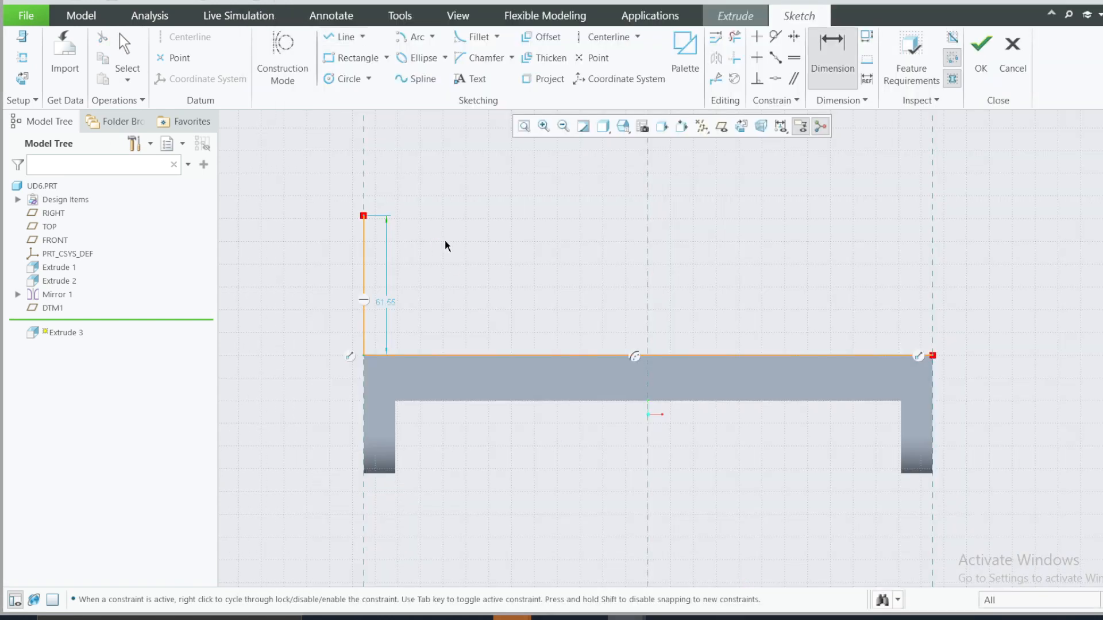
pyautogui.doubleClick(385, 304)
pyautogui.write('35')
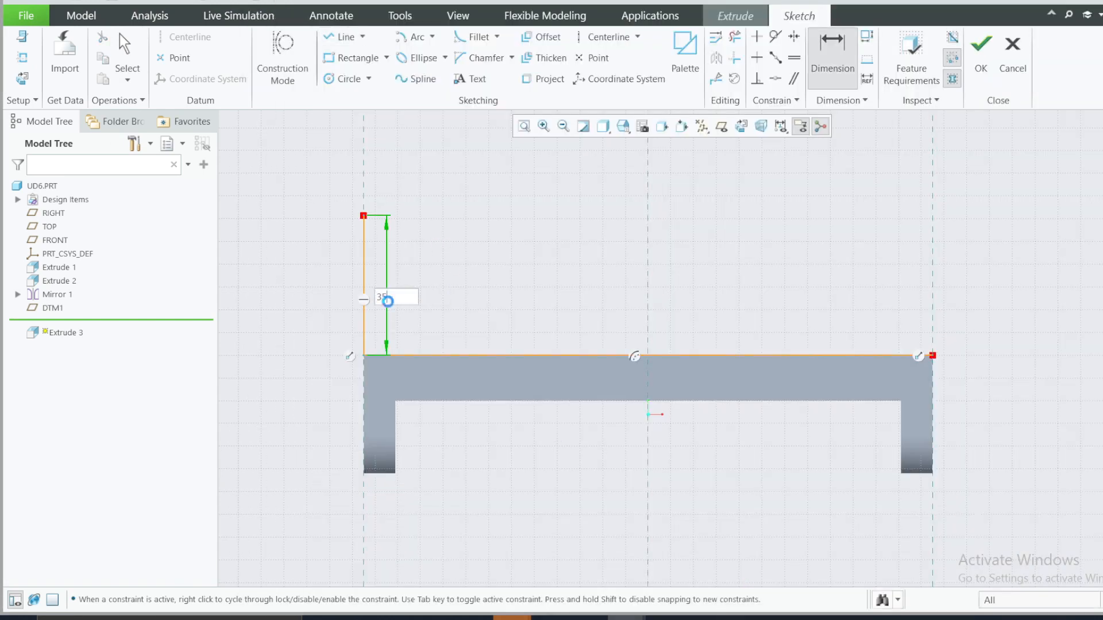
pyautogui.press('Return')
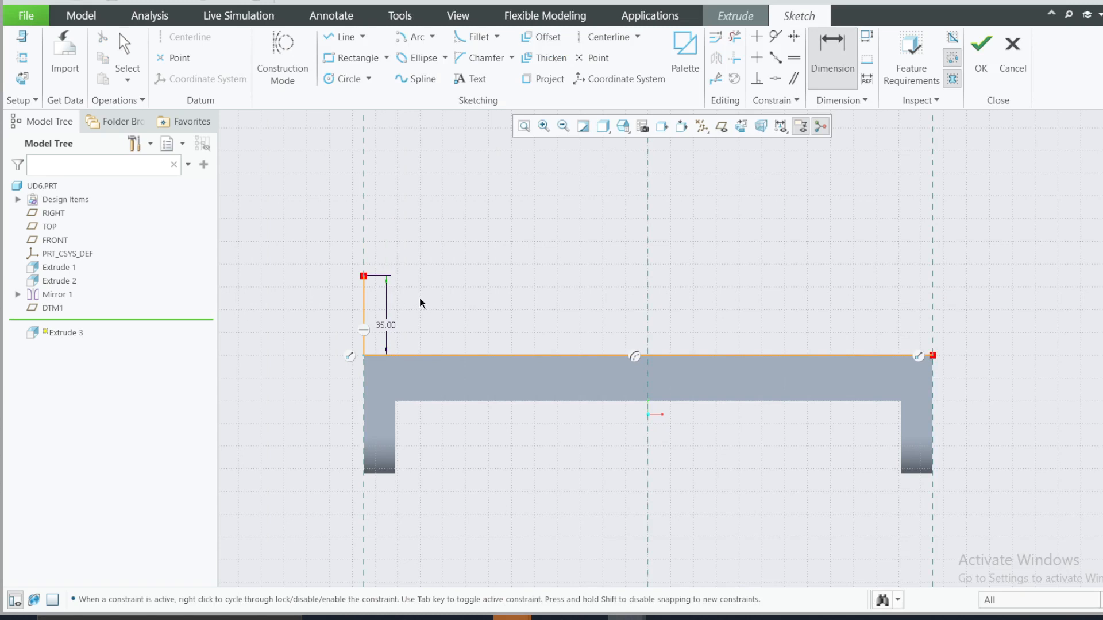
pyautogui.middleClick(419, 298)
pyautogui.moveTo(386, 325); pyautogui.dragTo(338, 323)
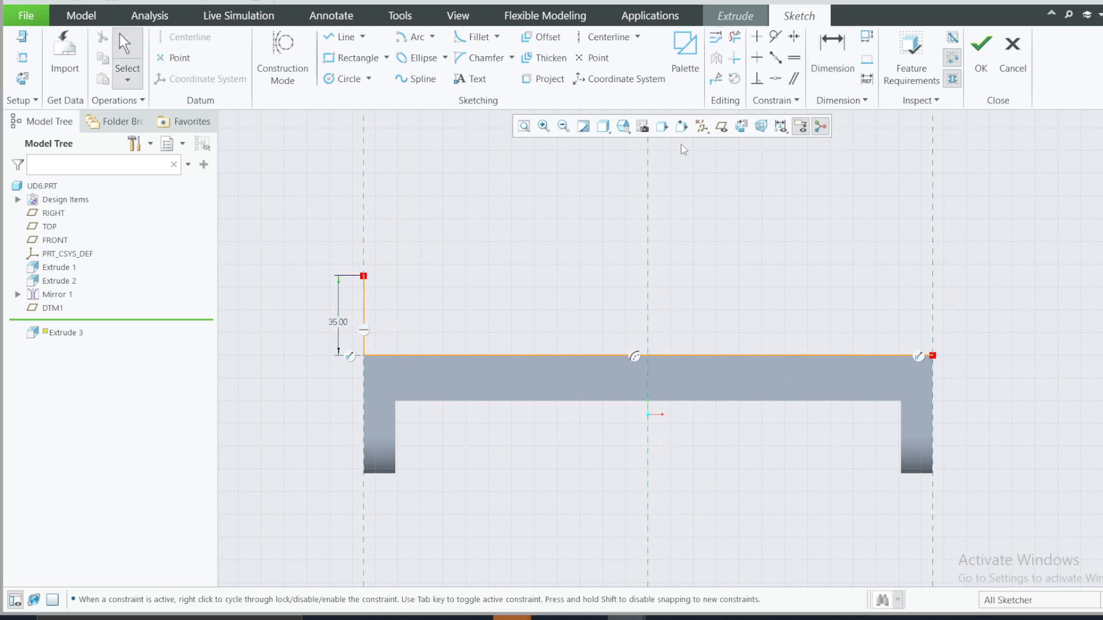
# Step: Mirror the 35-long vertical line about the vertical centre reference to the opposite end of the base
pyautogui.click(364, 305)
pyautogui.click(716, 59)
pyautogui.click(649, 265)
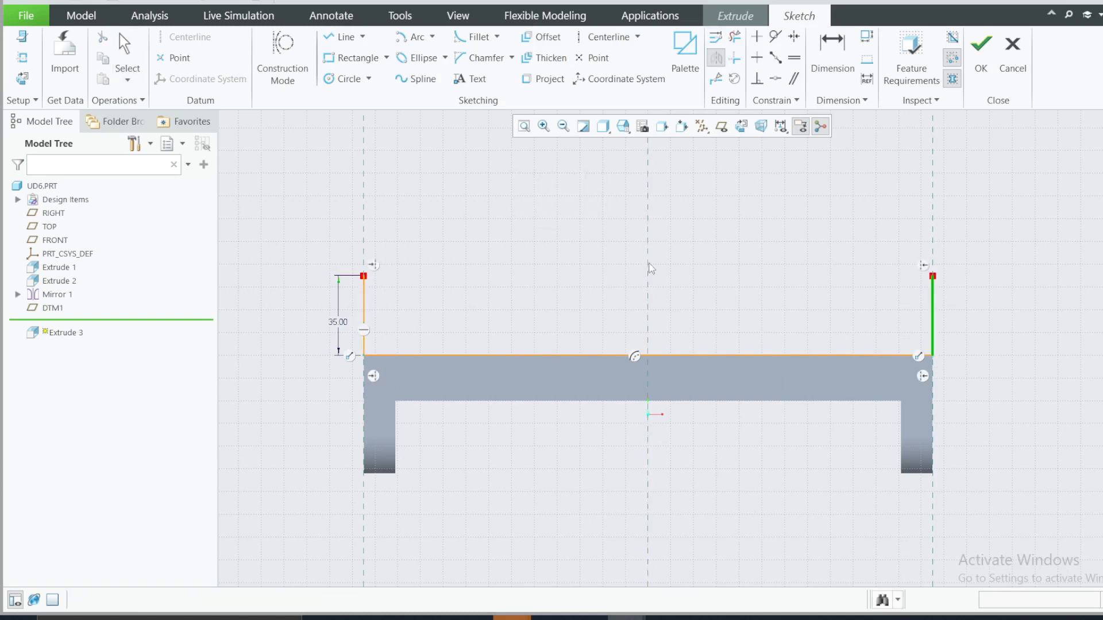
pyautogui.click(536, 187)
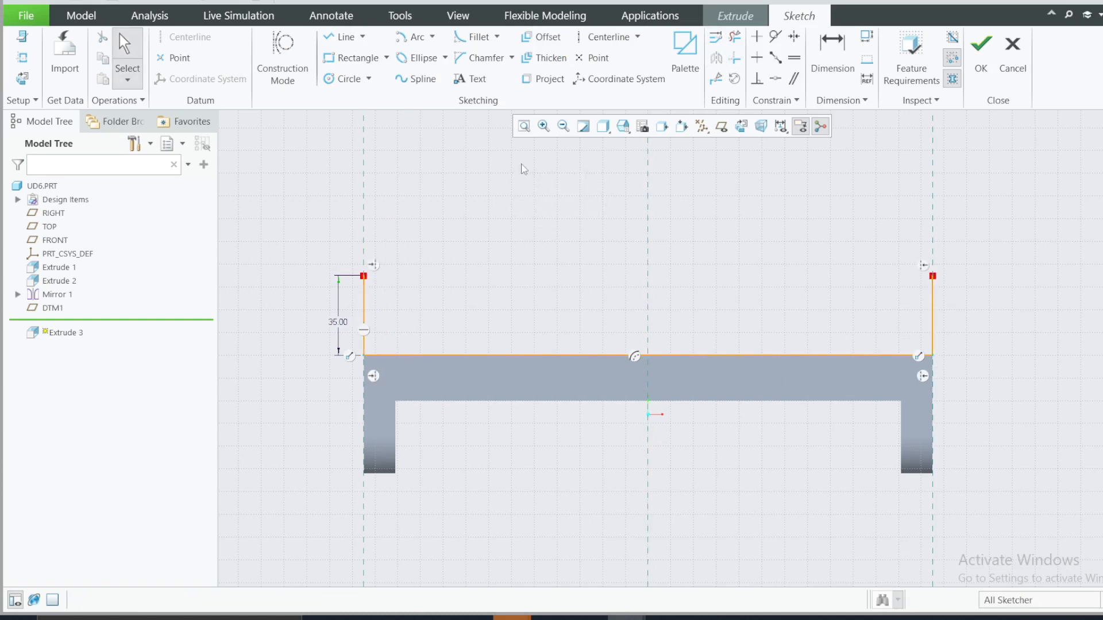
# Step: Check the arc in the reference drawing and sketch a circle about 40 in diameter on the vertical reference, about 120 above the base edge
pyautogui.click(741, 619)
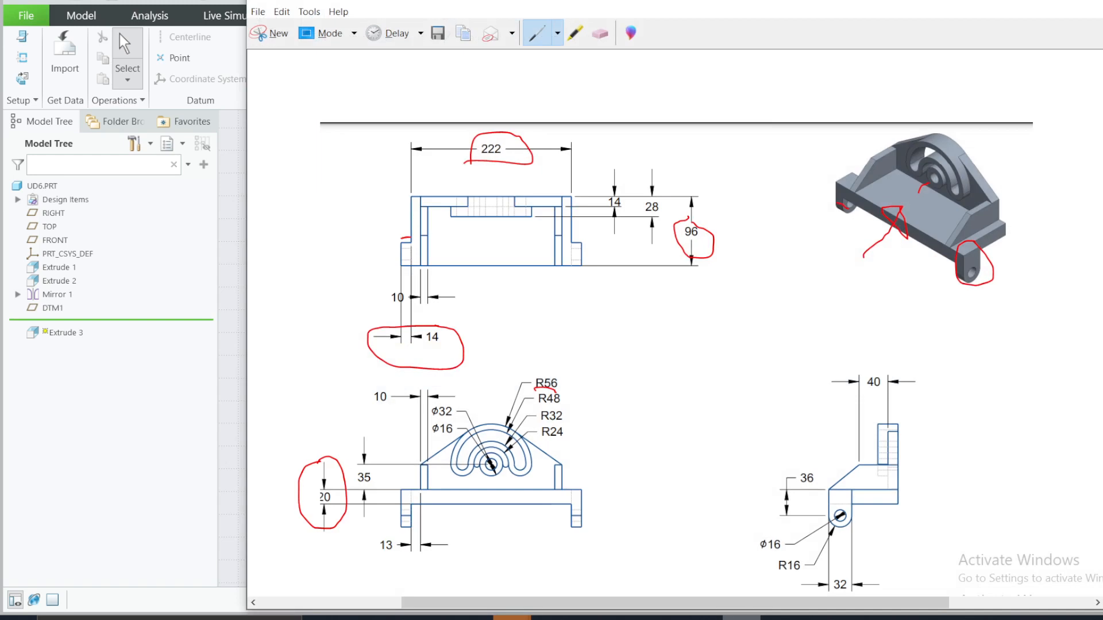
pyautogui.click(741, 619)
pyautogui.scroll(3, 655, 287)
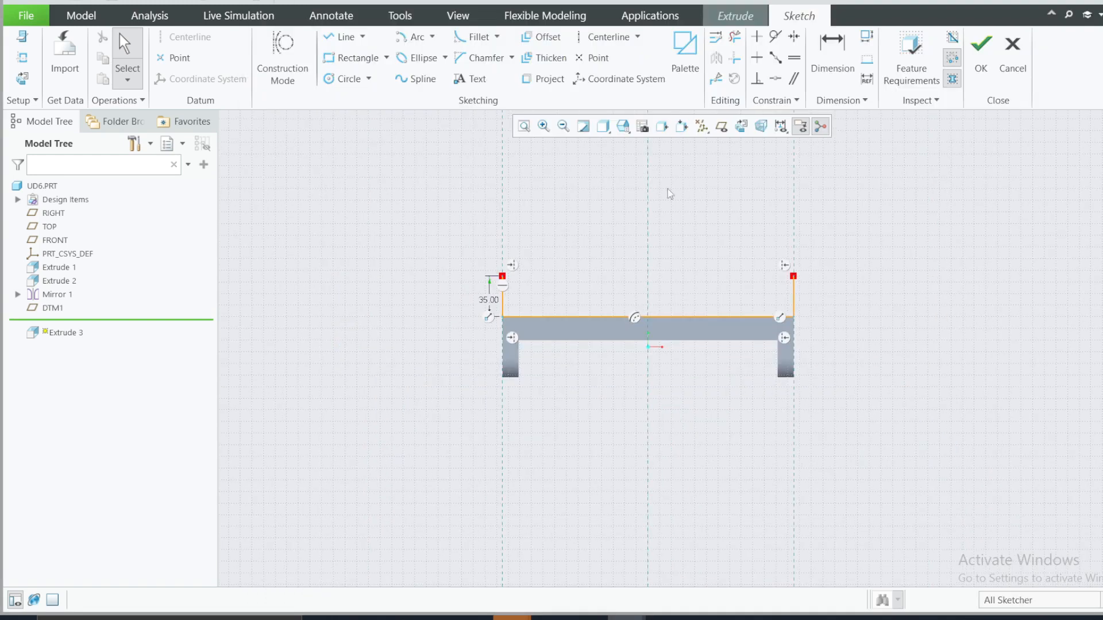
pyautogui.scroll(-3, 663, 181)
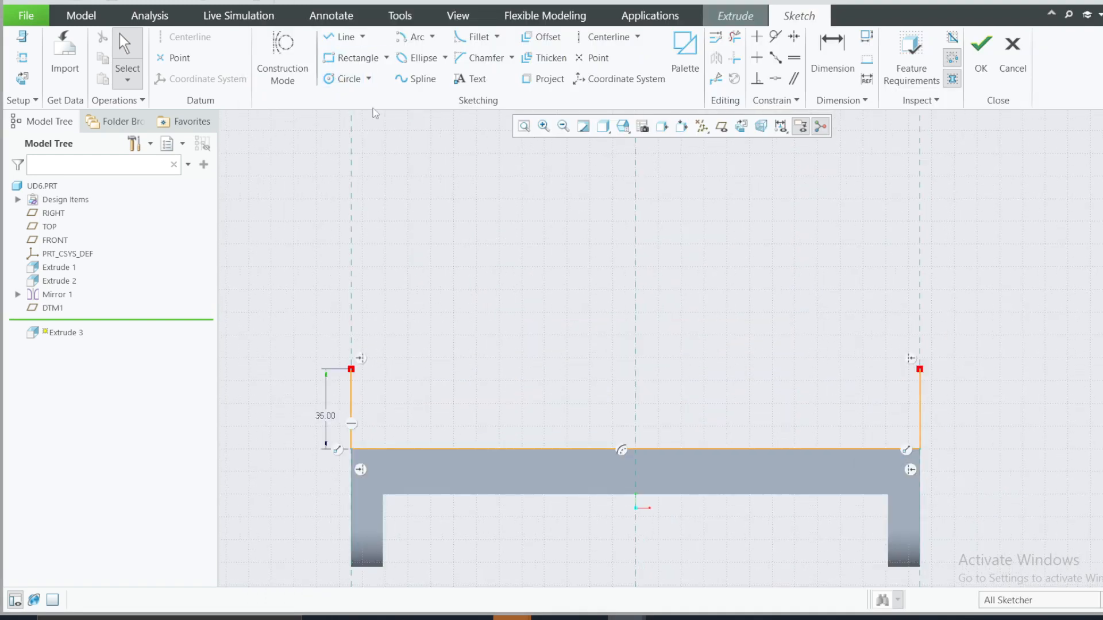
pyautogui.click(369, 79)
pyautogui.click(376, 97)
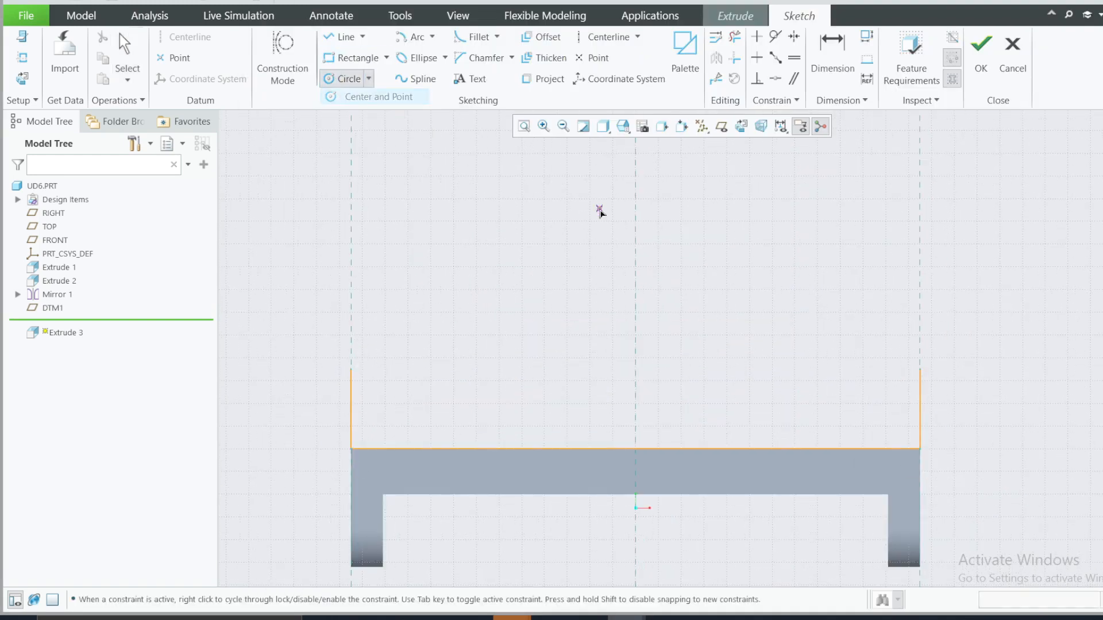
pyautogui.click(635, 176)
pyautogui.click(645, 224)
pyautogui.middleClick(670, 245)
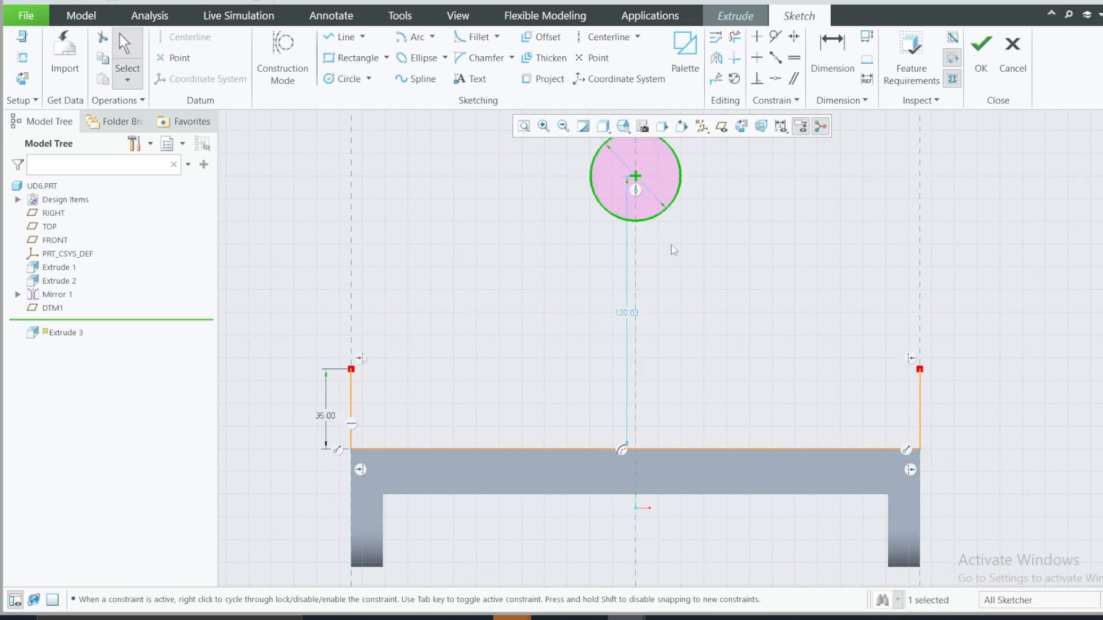
# Step: Set the circle's diameter to 56
pyautogui.scroll(-2, 687, 253)
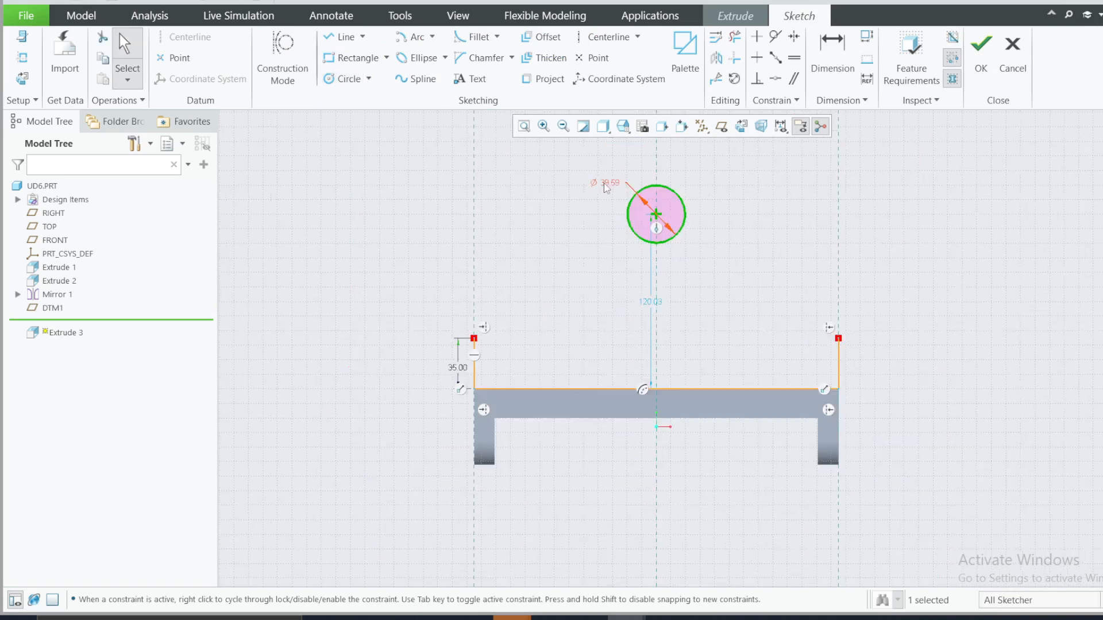
pyautogui.doubleClick(604, 184)
pyautogui.write('56')
pyautogui.press('Return')
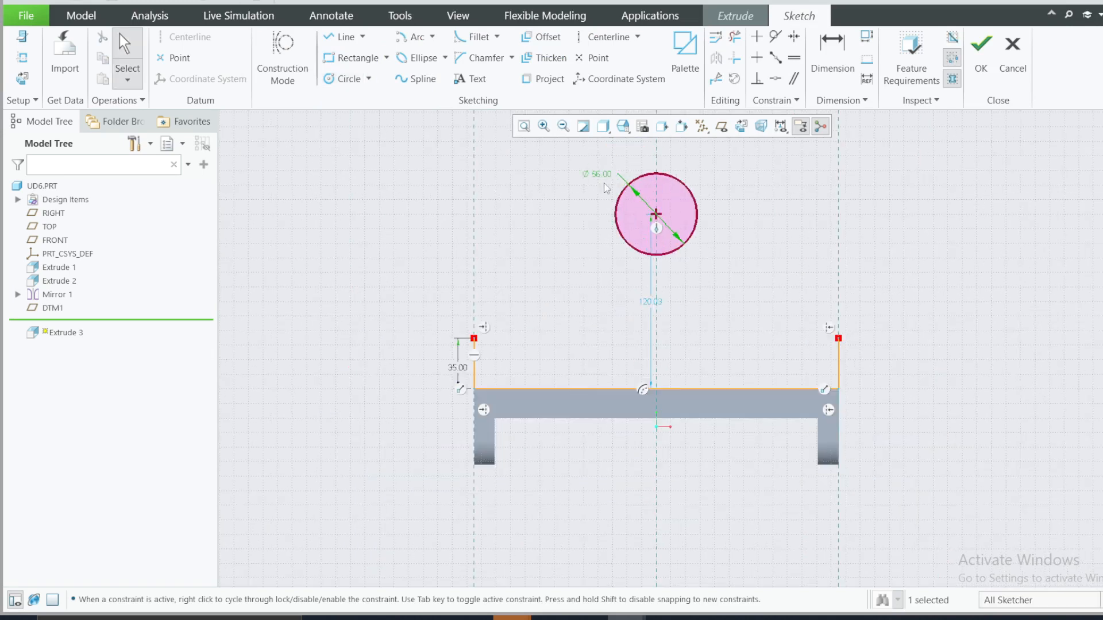
pyautogui.click(520, 218)
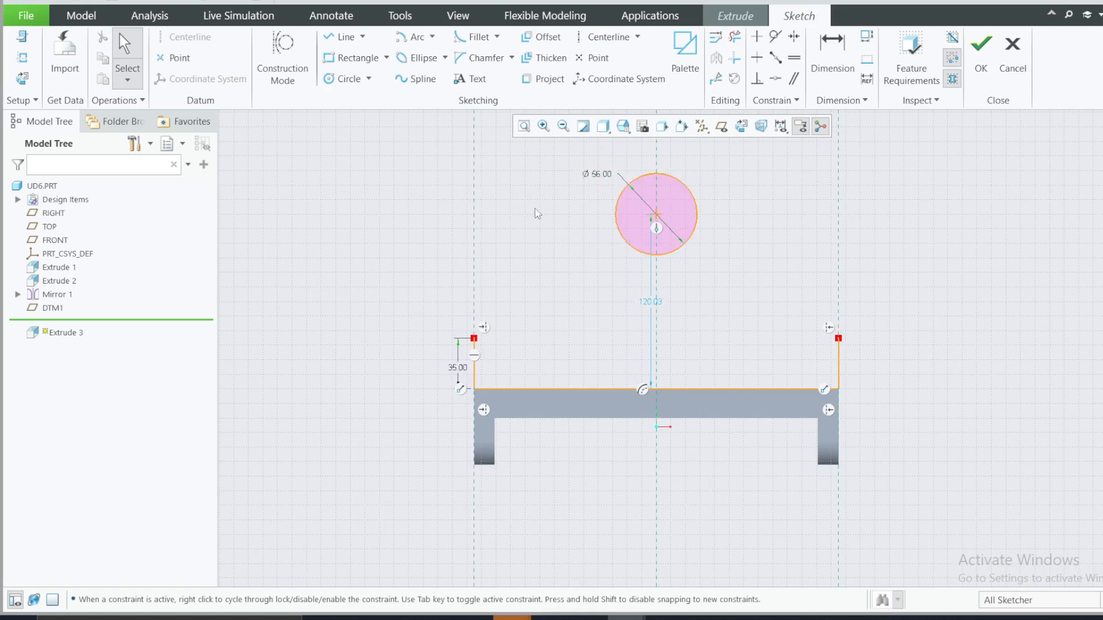
# Step: Convert the circle's diameter dimension to a radius and set the radius to 56
pyautogui.click(596, 176)
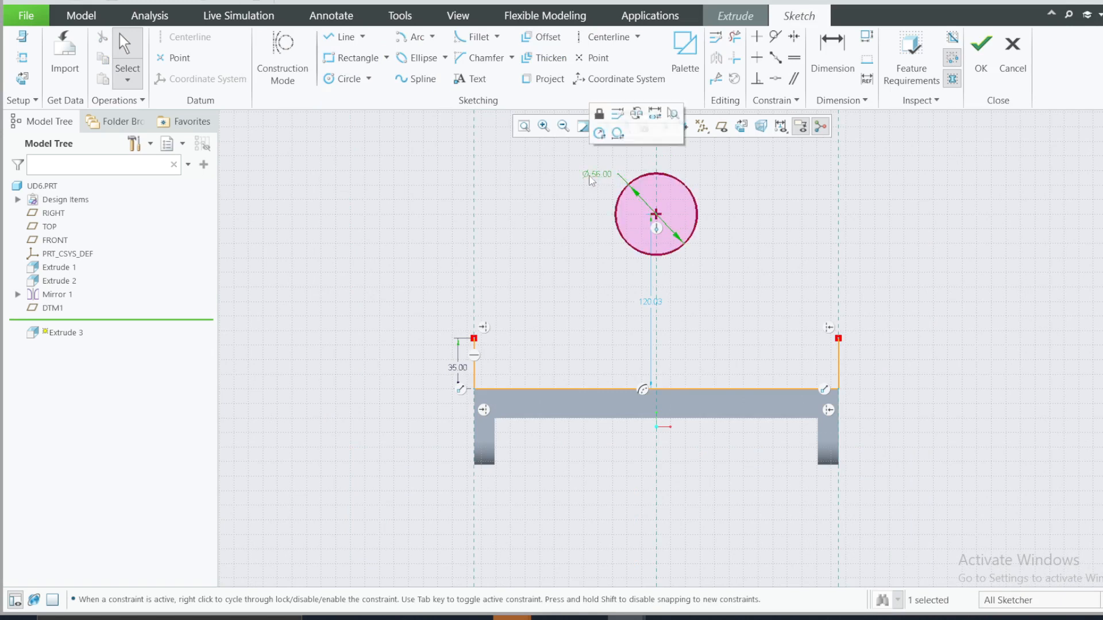
pyautogui.click(599, 134)
pyautogui.doubleClick(603, 175)
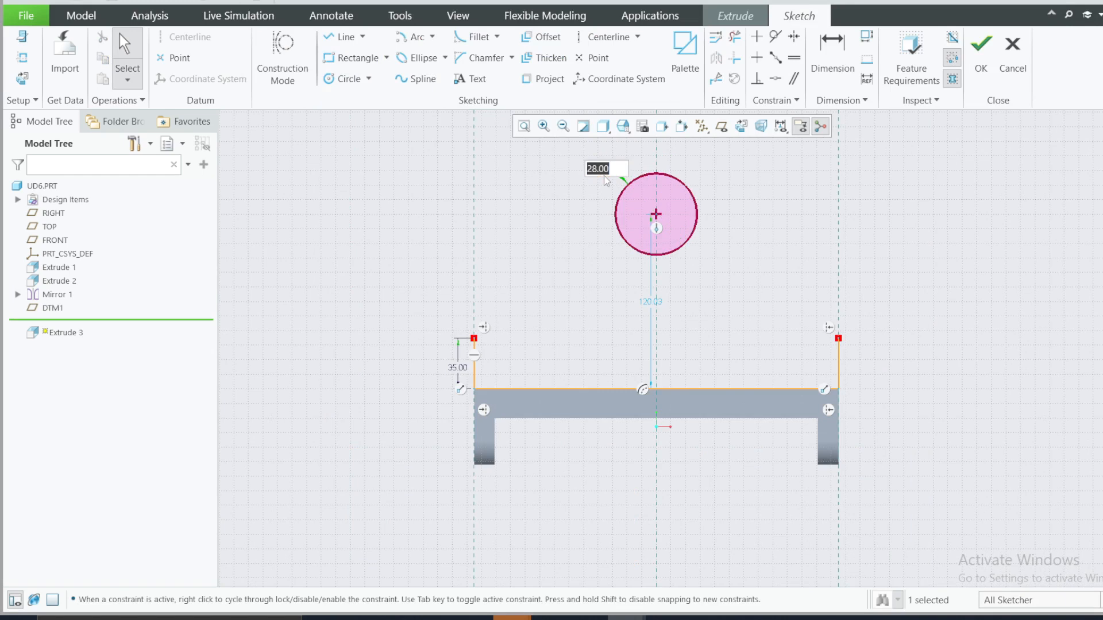
pyautogui.write('56')
pyautogui.press('Return')
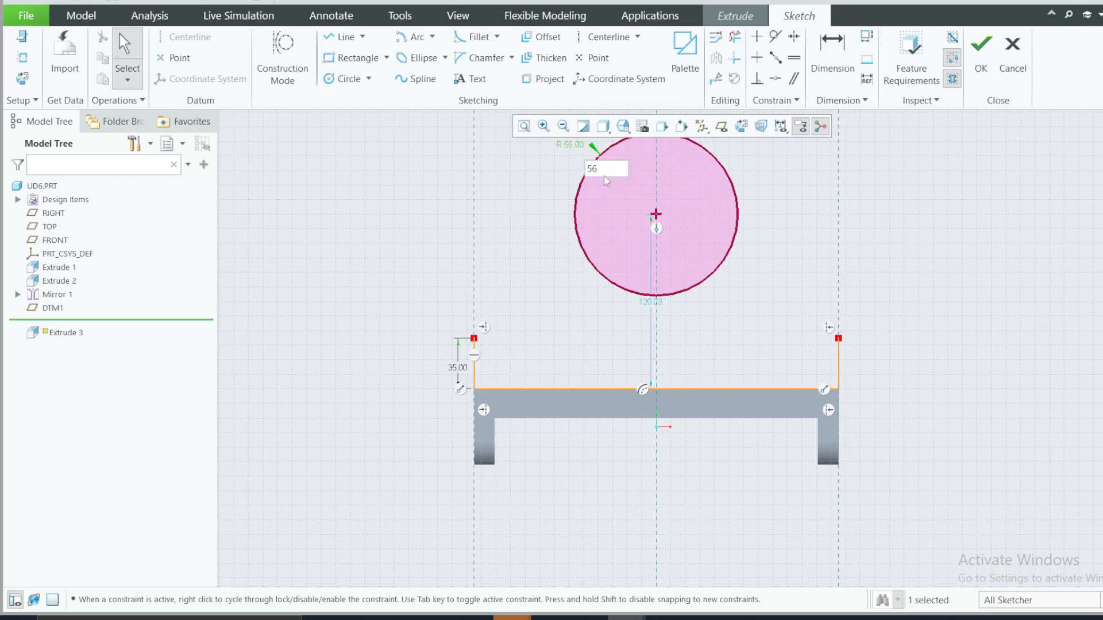
# Step: Check the arc centre's height in the reference drawing and set the circle centre's distance above the base edge to 35
pyautogui.click(742, 618)
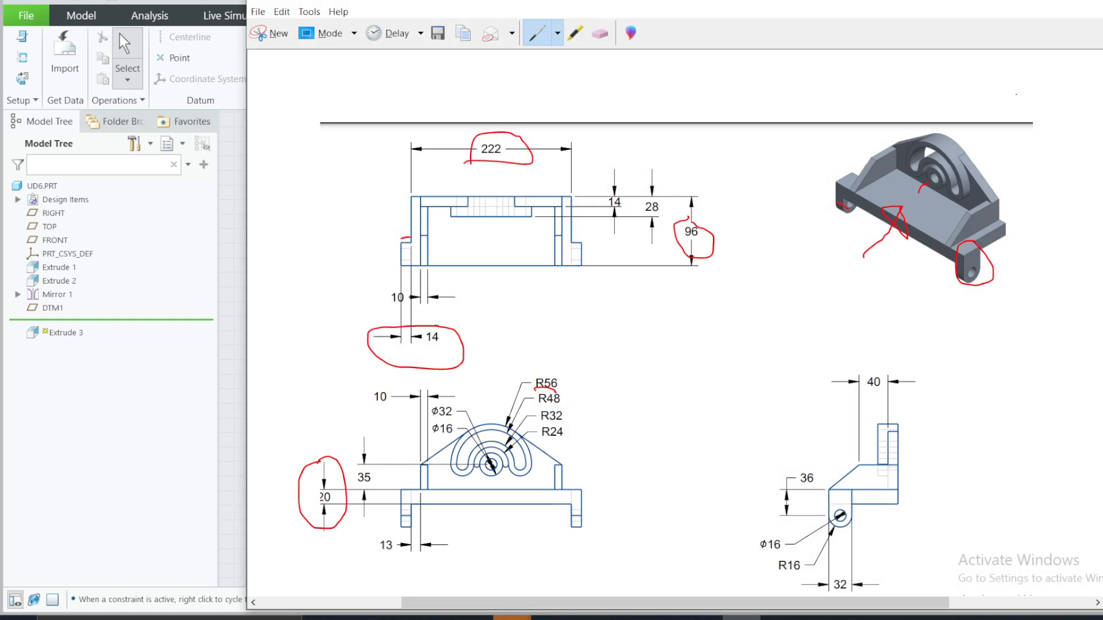
pyautogui.click(1029, 2)
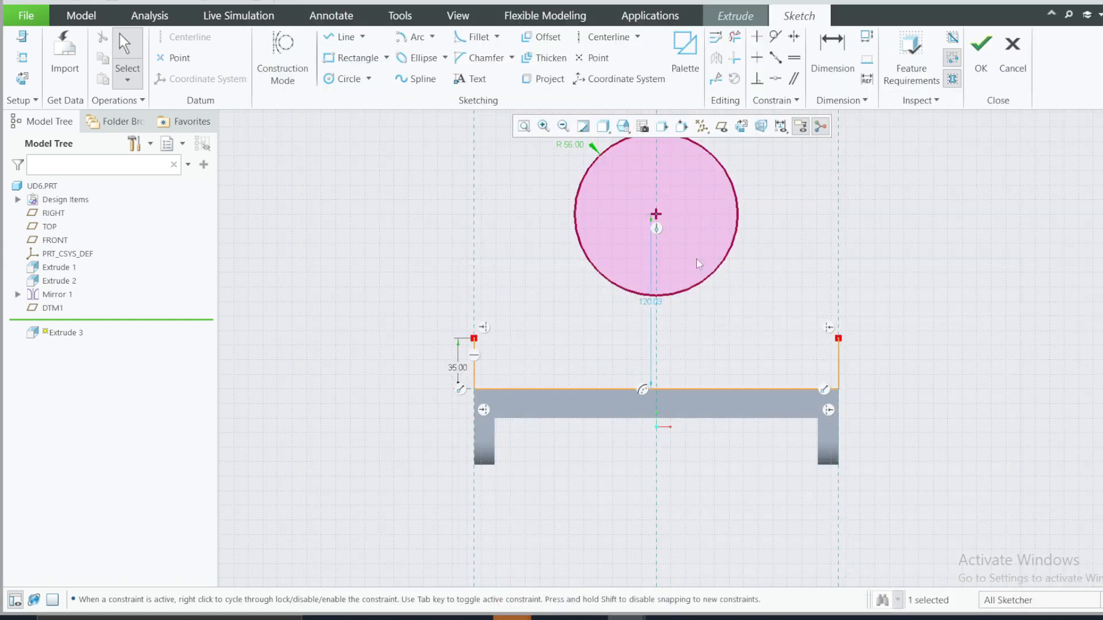
pyautogui.doubleClick(652, 305)
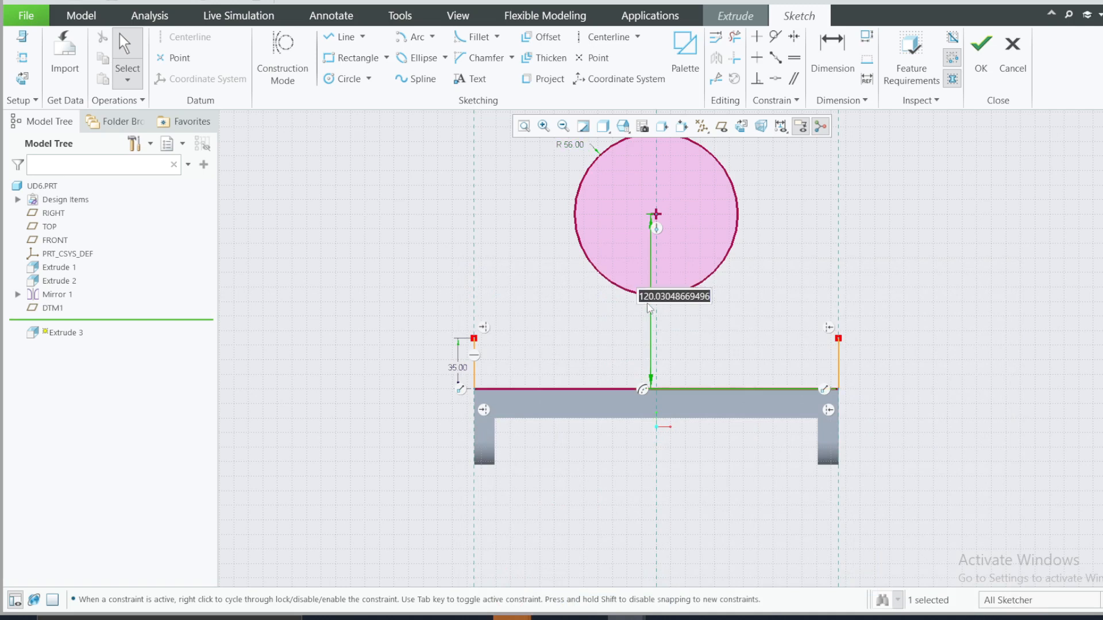
pyautogui.write('35')
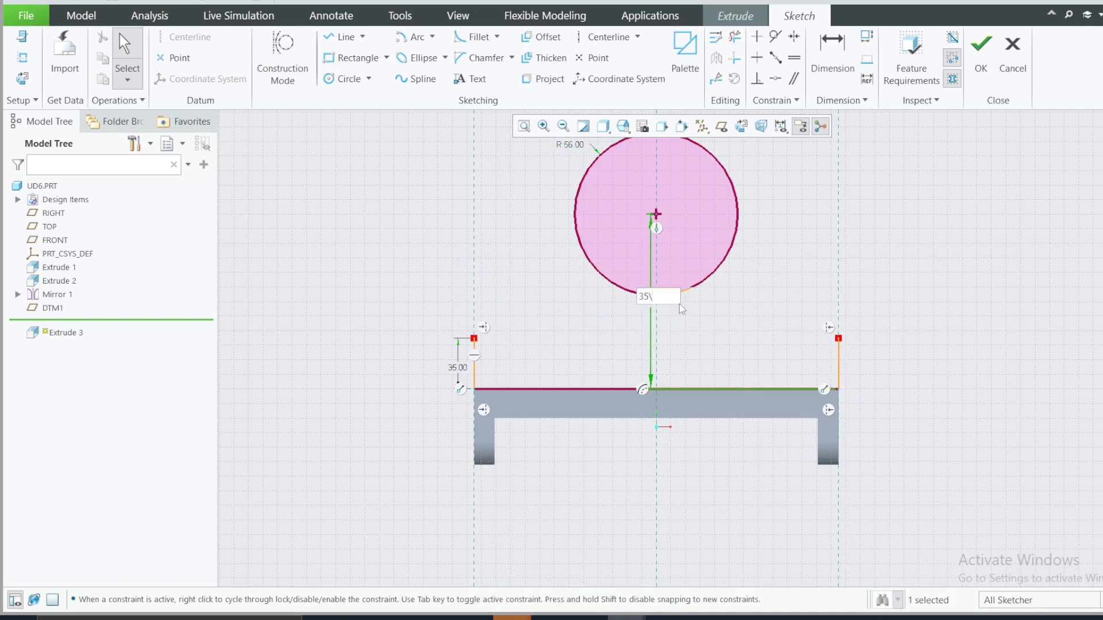
pyautogui.press('Return')
pyautogui.click(763, 240)
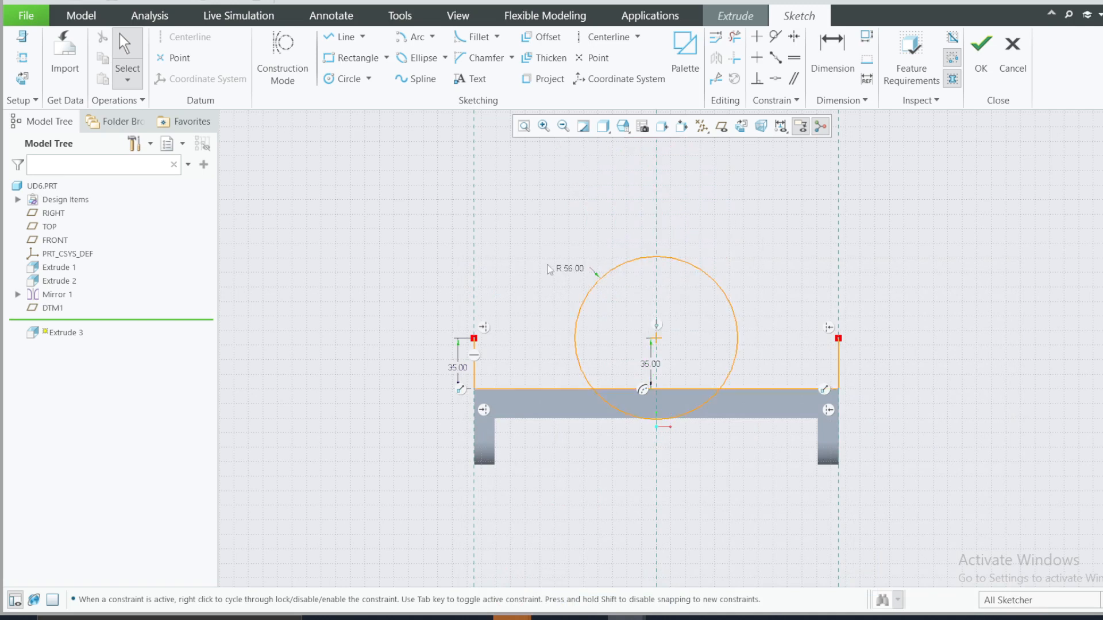
# Step: Sketch a slanted line from the left vertical line's upper end to the circle, at about 110° to the vertical line
pyautogui.click(343, 36)
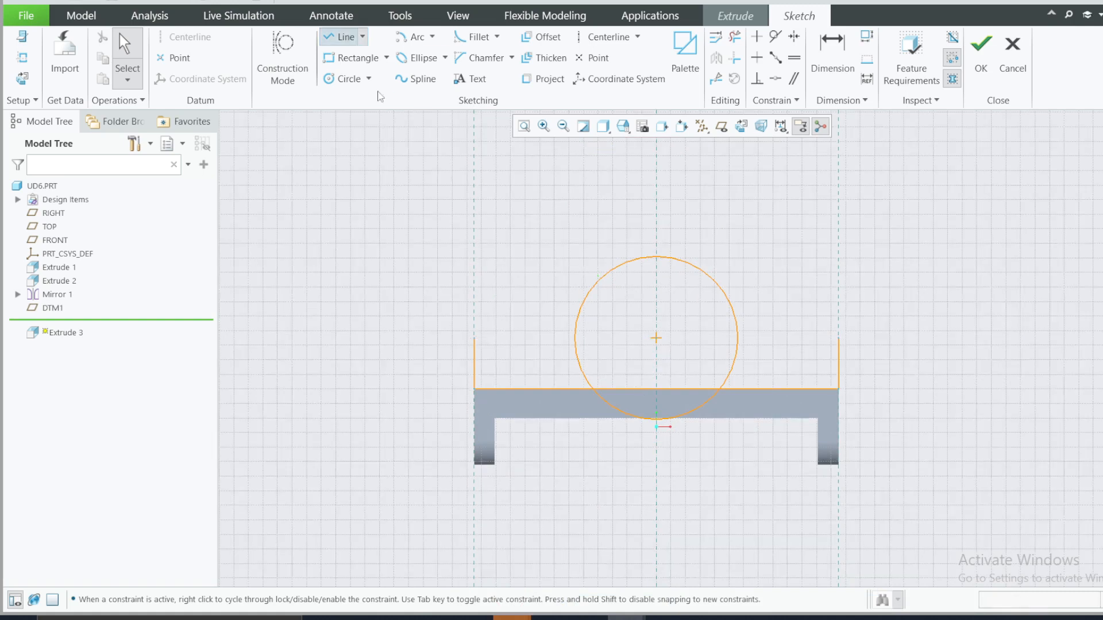
pyautogui.click(474, 338)
pyautogui.click(585, 297)
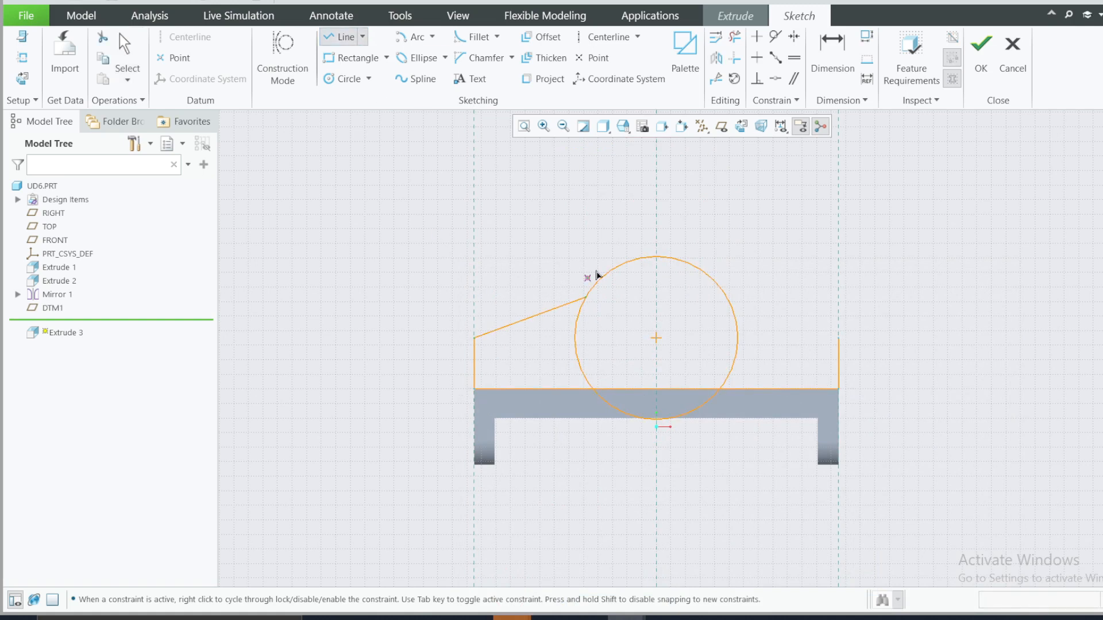
# Step: Constrain the left slanted line to be tangent to the circle
pyautogui.click(761, 39)
pyautogui.click(774, 39)
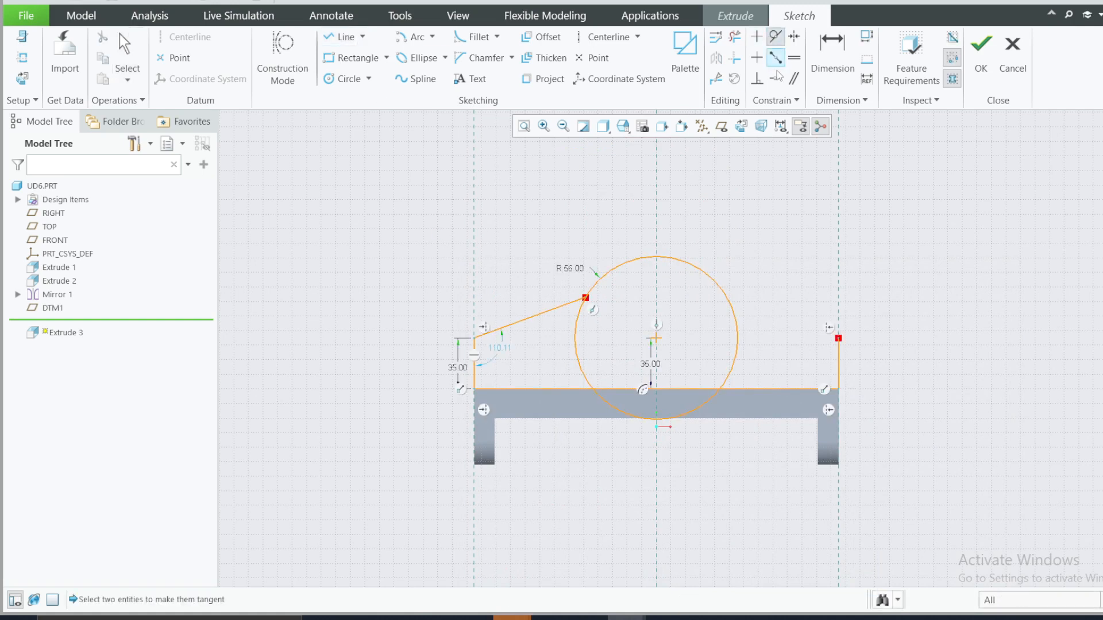
pyautogui.click(571, 303)
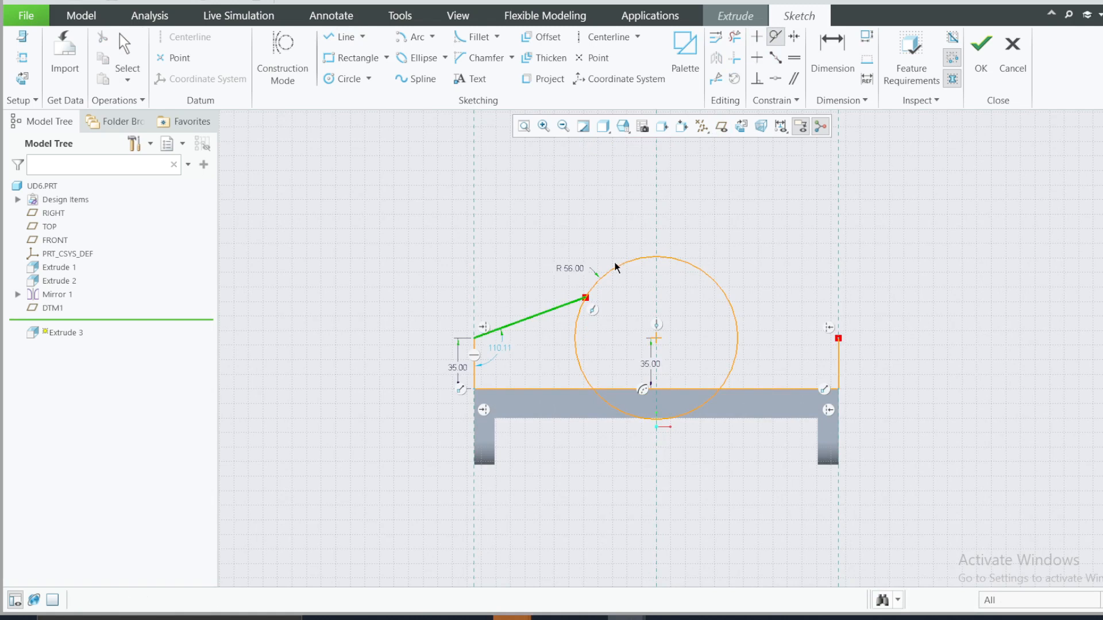
pyautogui.click(622, 266)
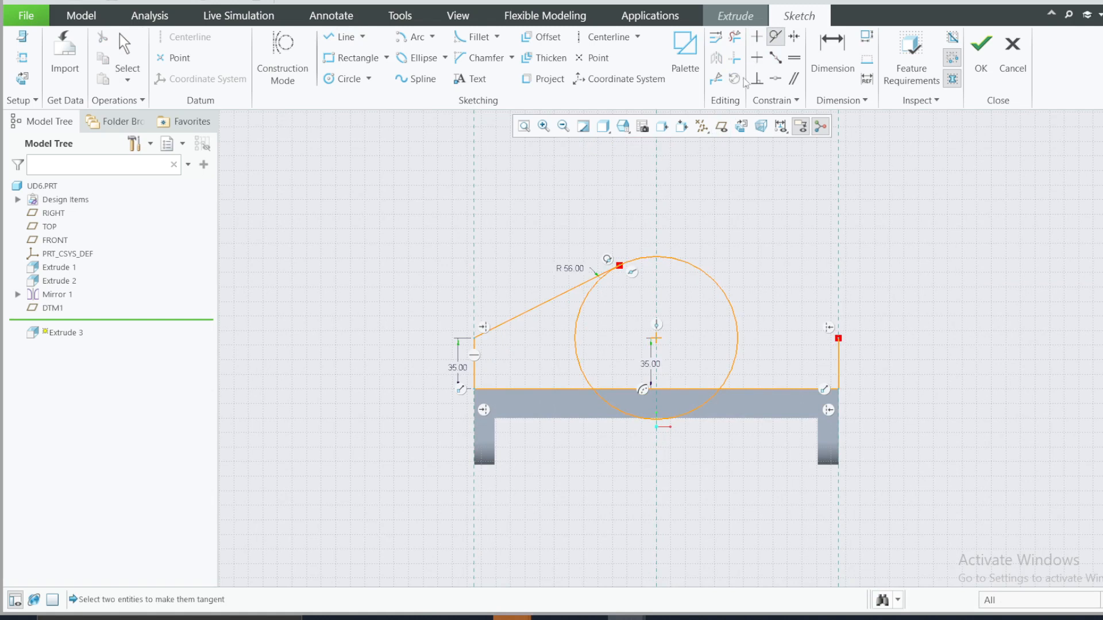
# Step: Mirror the left slanted line about the vertical centreline
pyautogui.click(545, 309)
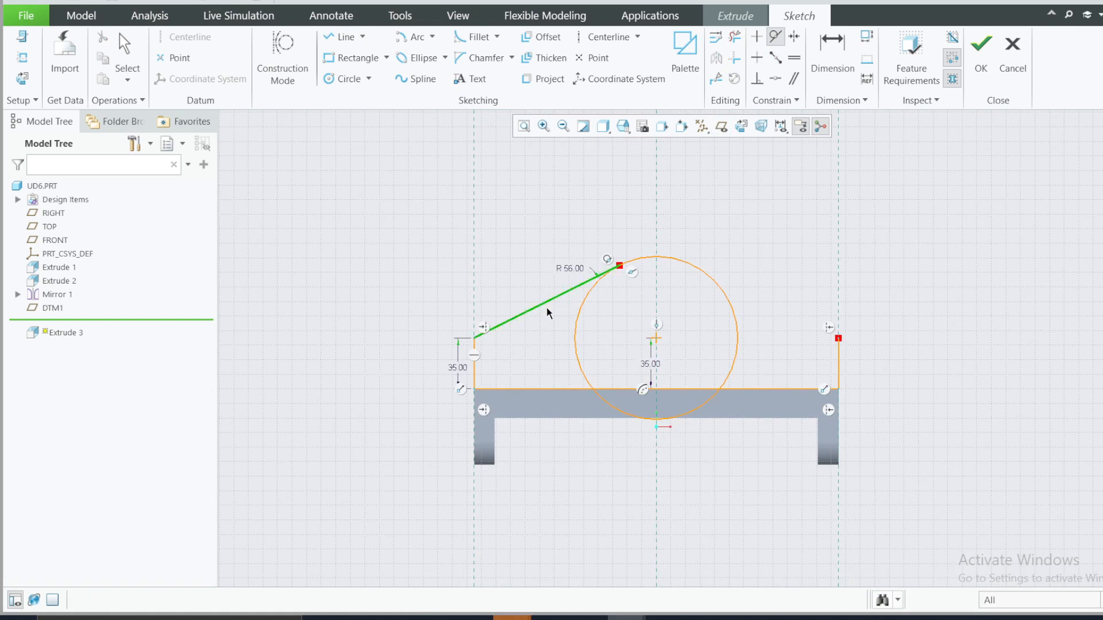
pyautogui.middleClick(547, 310)
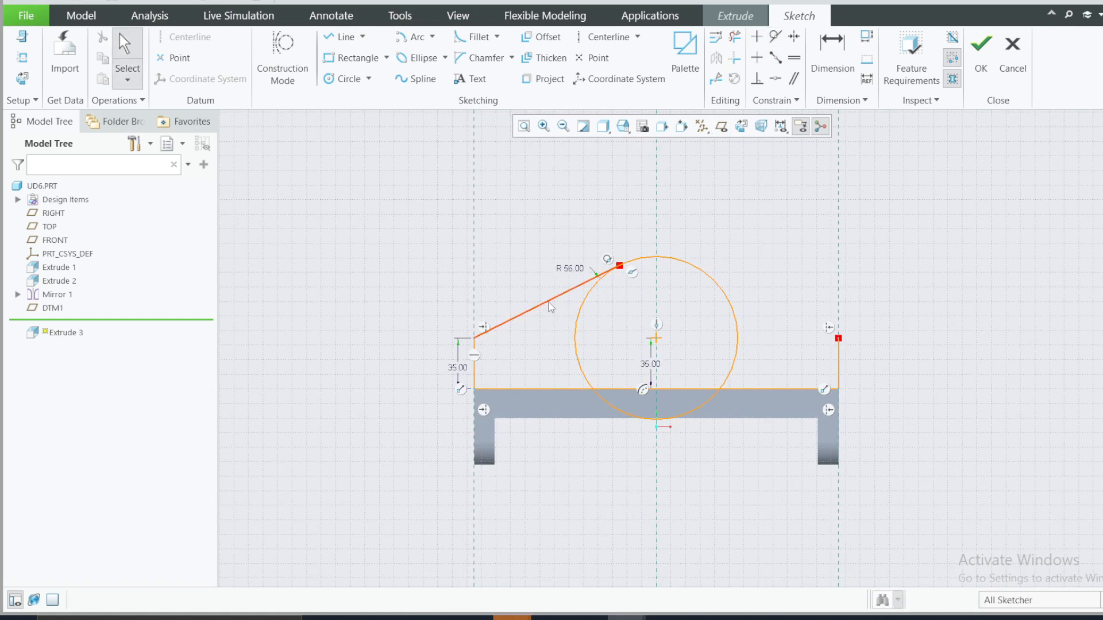
pyautogui.click(548, 303)
pyautogui.click(716, 58)
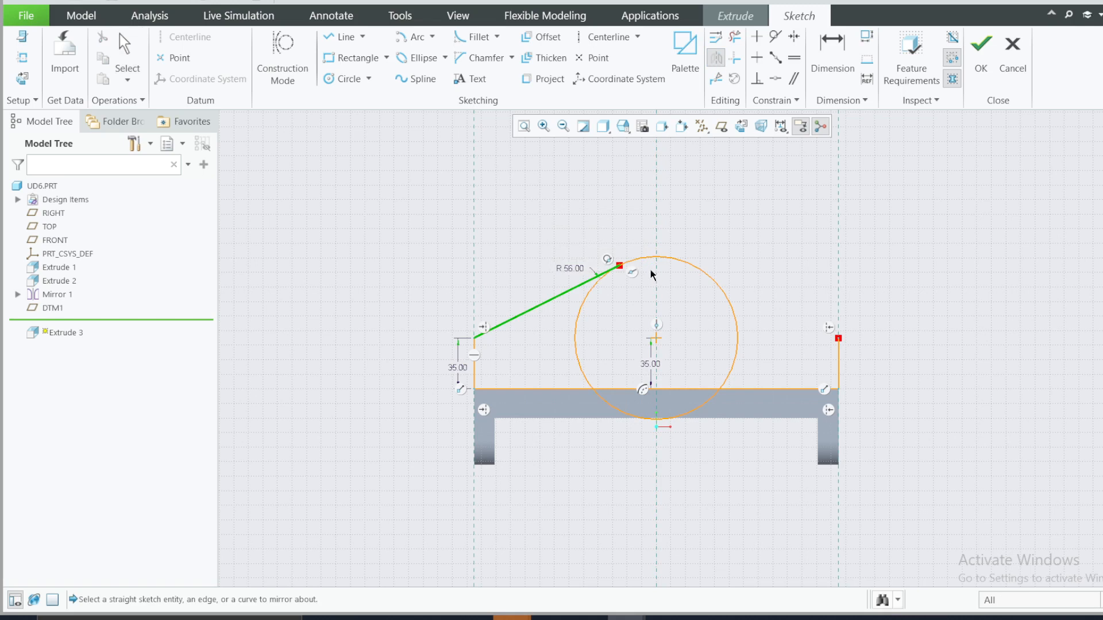
pyautogui.click(657, 289)
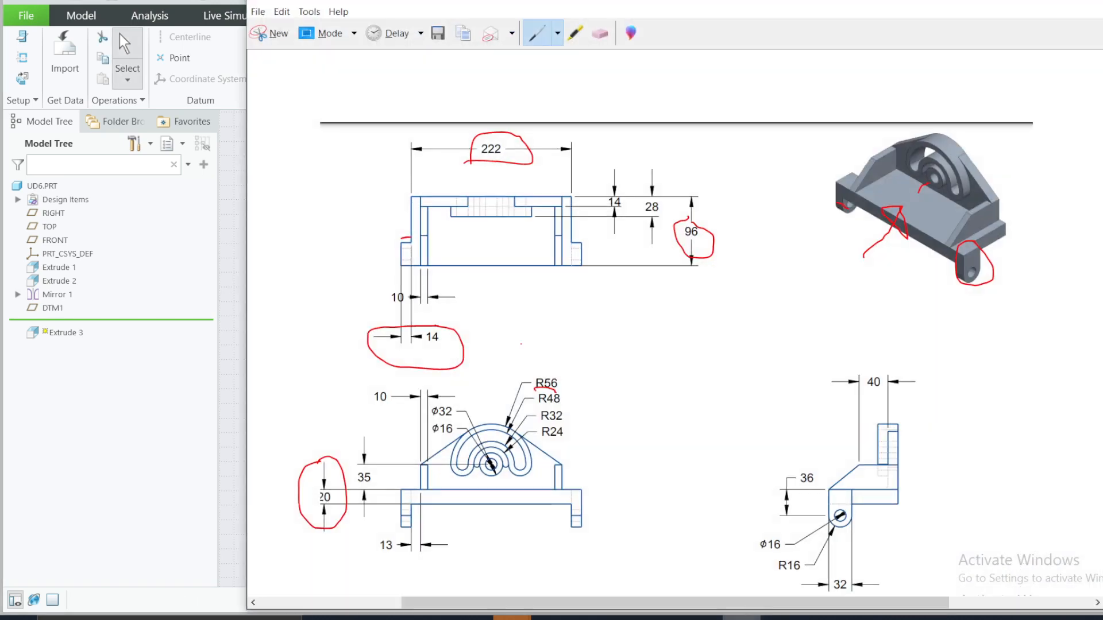
# Step: Trim away the circle's side and lower arcs, keeping only the top arc between the two slanted lines
pyautogui.click(742, 617)
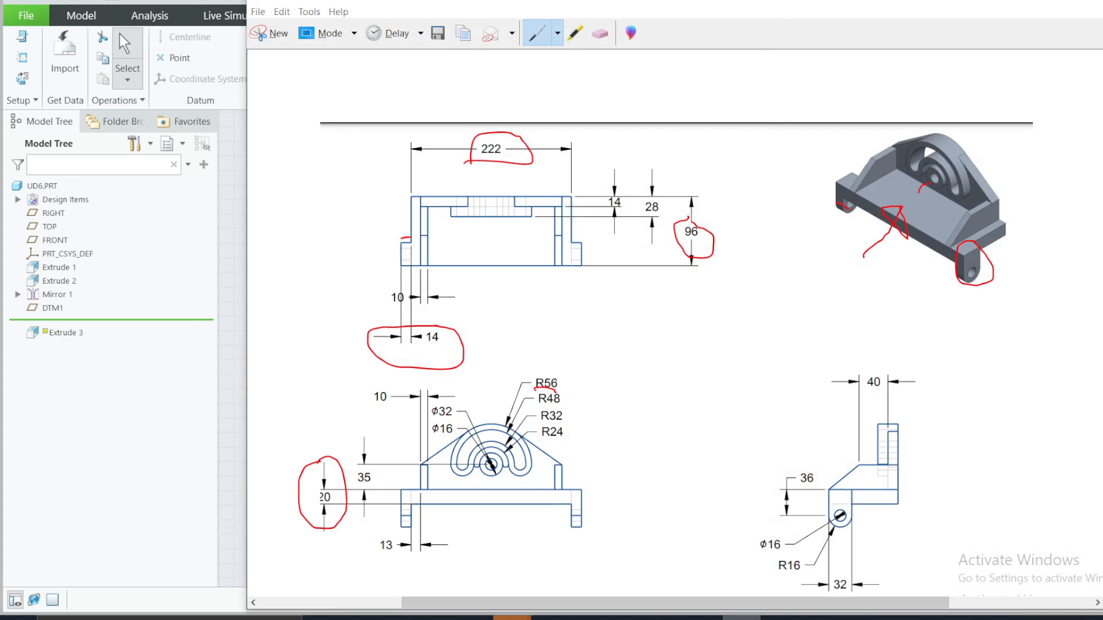
pyautogui.click(742, 618)
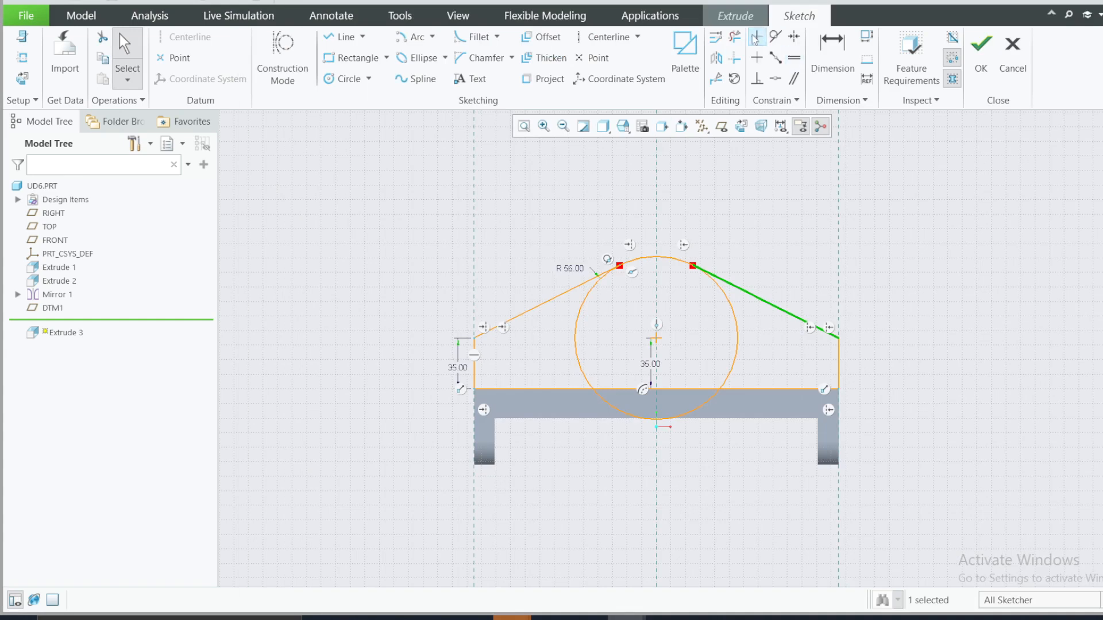
pyautogui.click(735, 36)
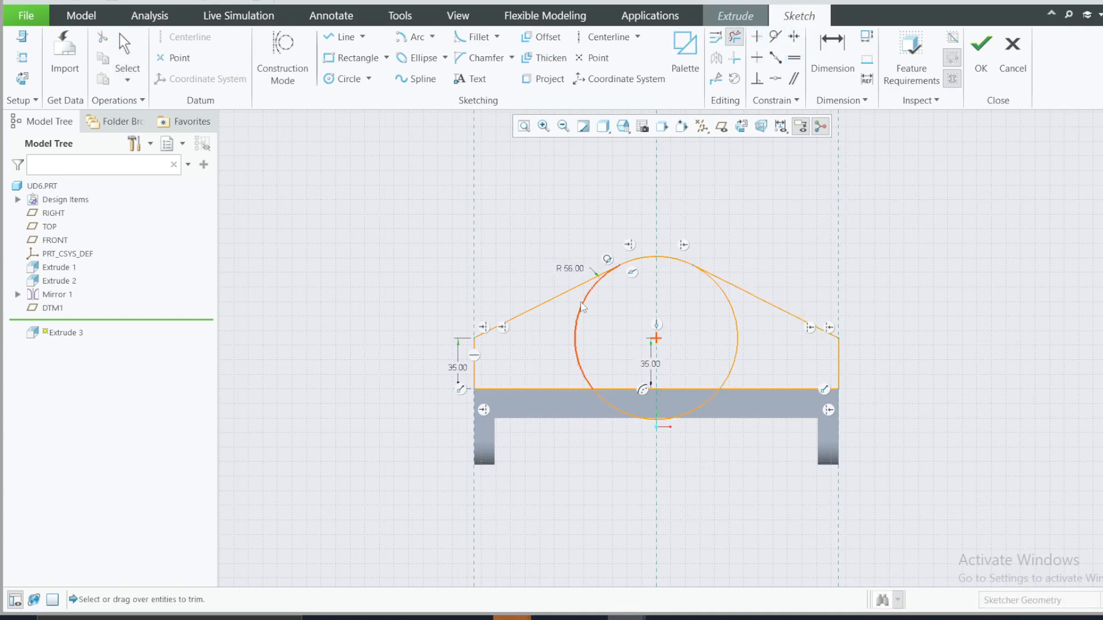
pyautogui.click(582, 309)
pyautogui.click(735, 320)
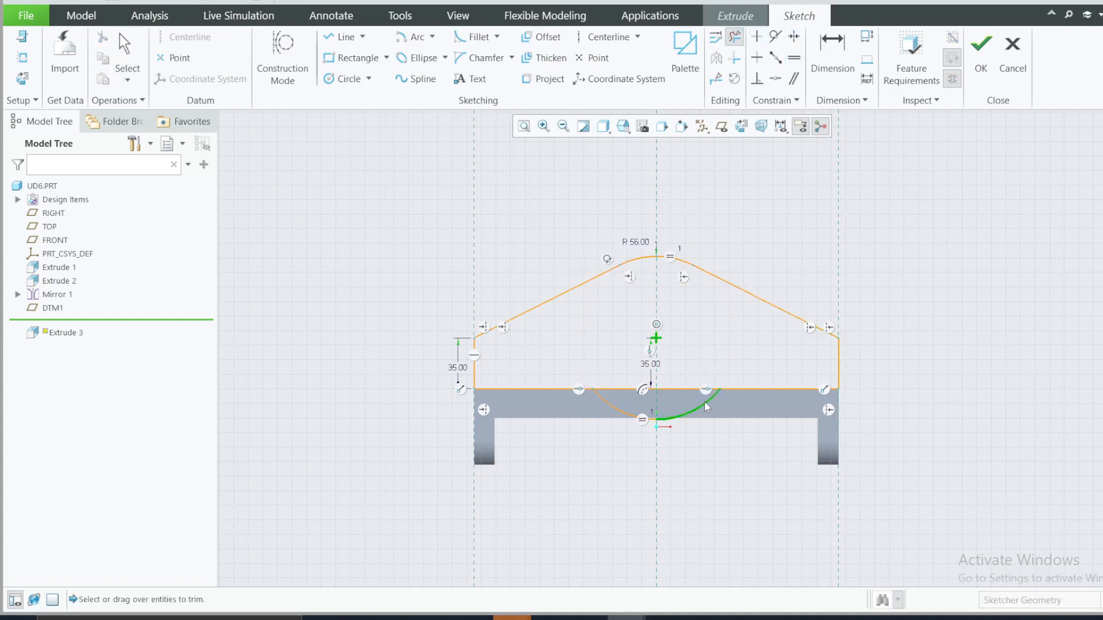
pyautogui.click(705, 400)
pyautogui.click(631, 414)
# Step: Check the plate thickness in the reference drawing, finish the sketch and extrude the profile 14 deep toward the front of the base
pyautogui.moveTo(855, 405)
pyautogui.mouseDown(button='middle')
pyautogui.moveTo(842, 397)
pyautogui.moveTo(820, 432)
pyautogui.mouseUp(button='middle')
pyautogui.click(741, 618)
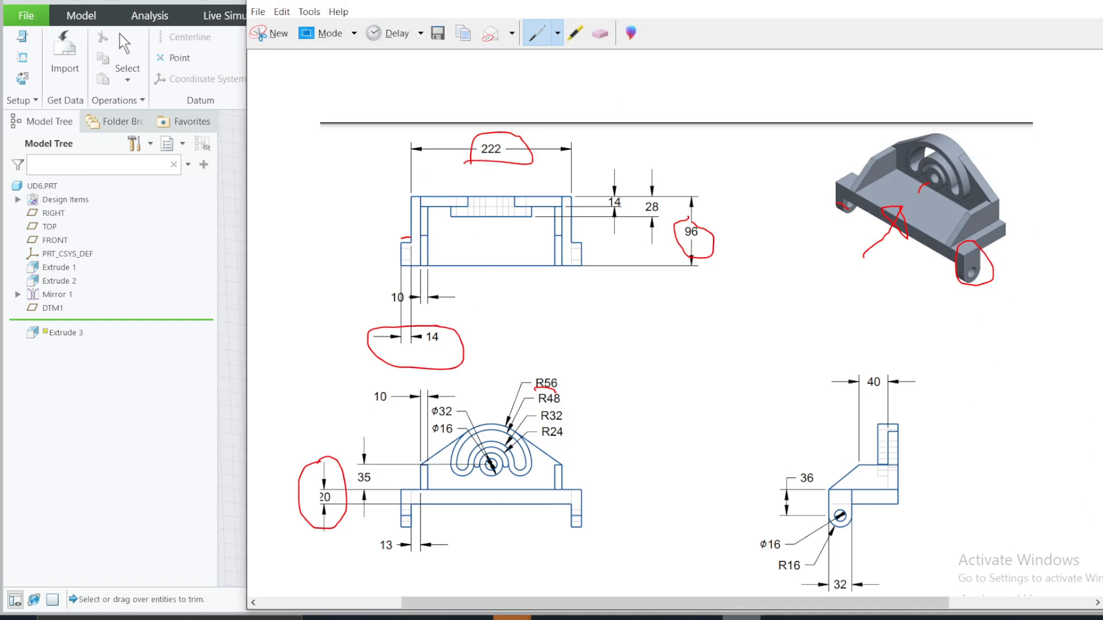
pyautogui.click(1053, 6)
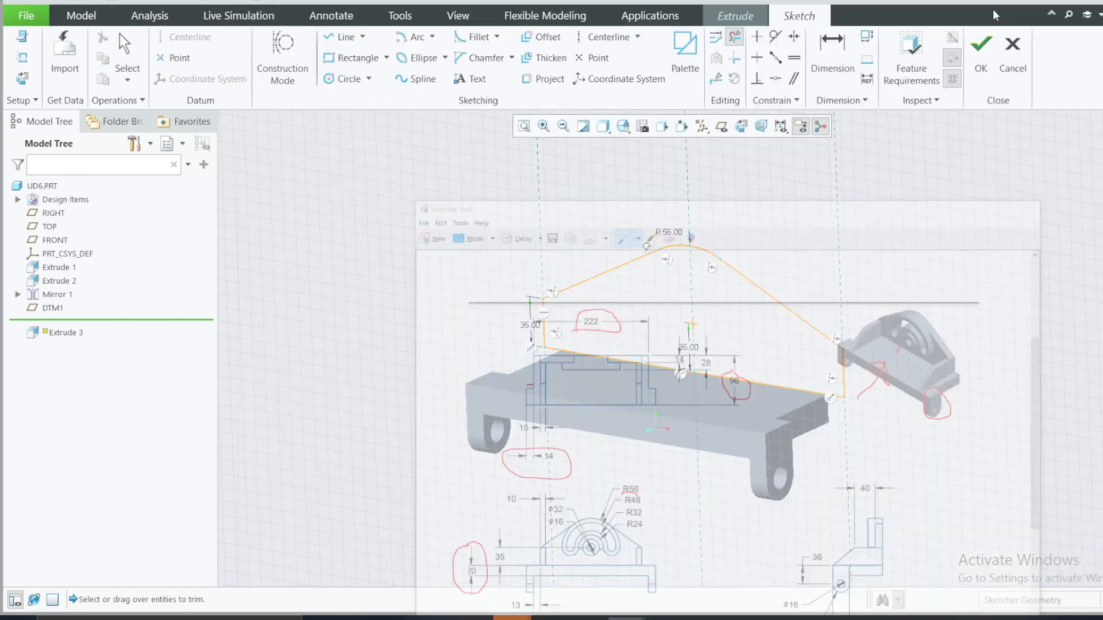
pyautogui.click(987, 43)
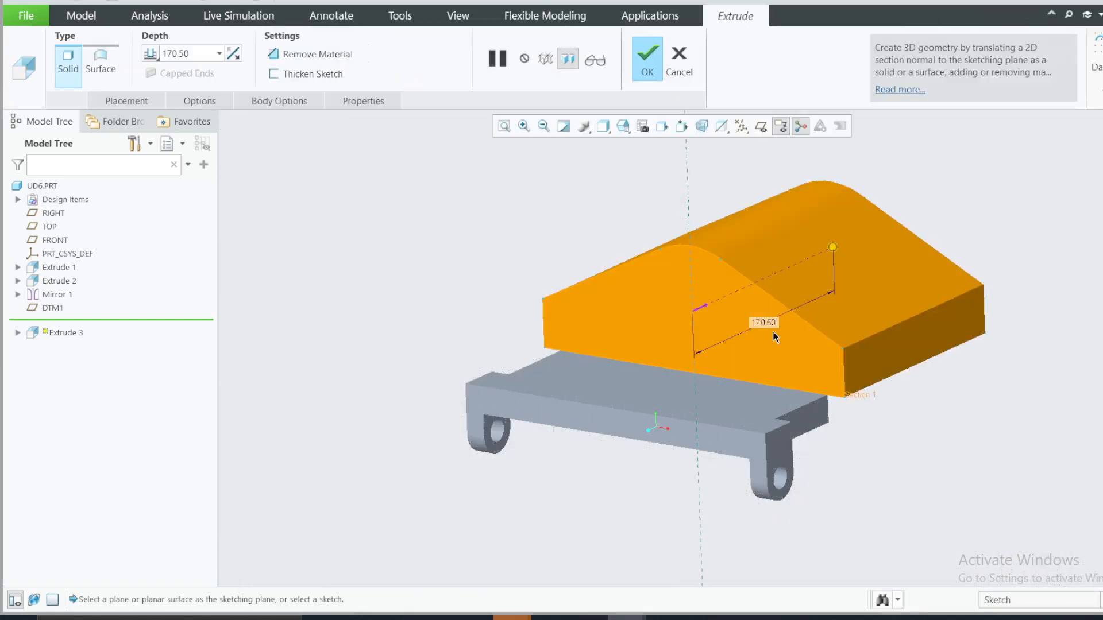
pyautogui.click(705, 304)
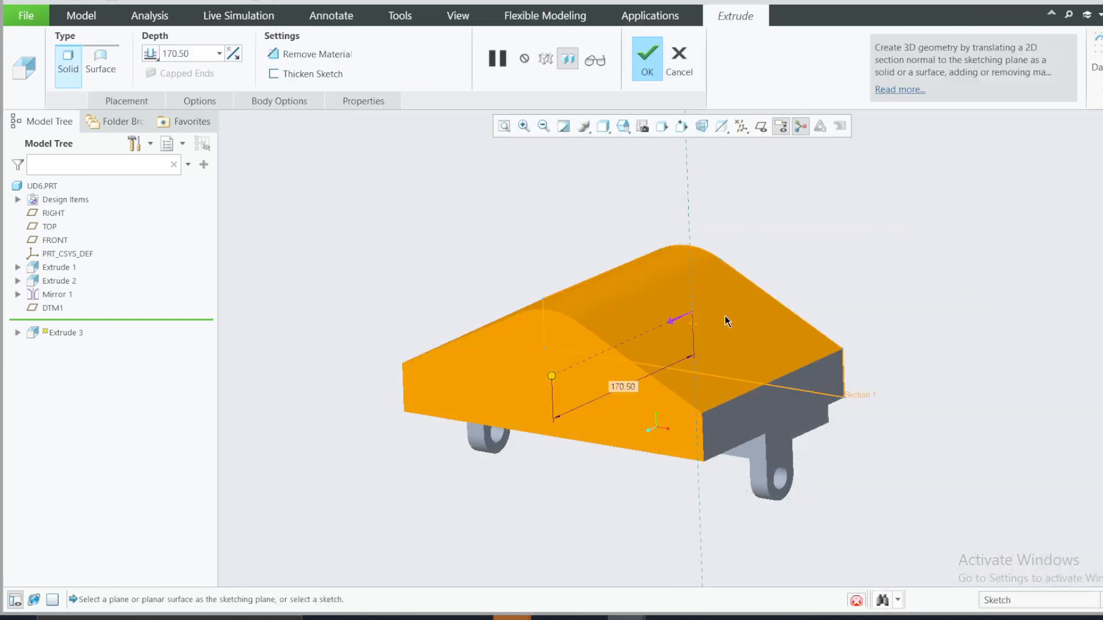
pyautogui.doubleClick(625, 381)
pyautogui.write('14')
pyautogui.press('Return')
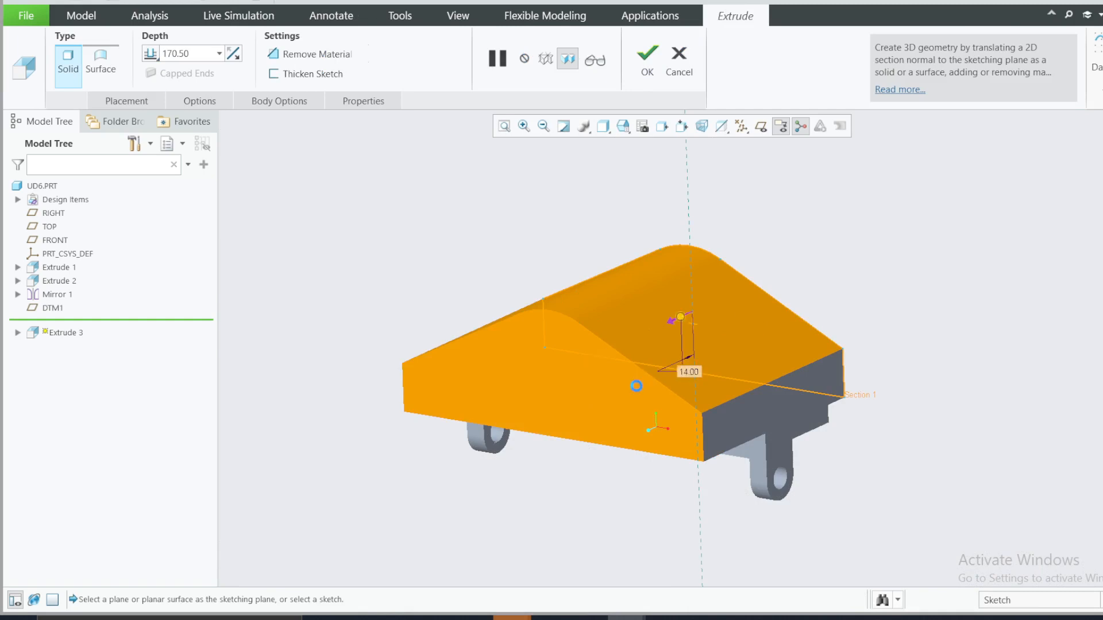
pyautogui.click(647, 58)
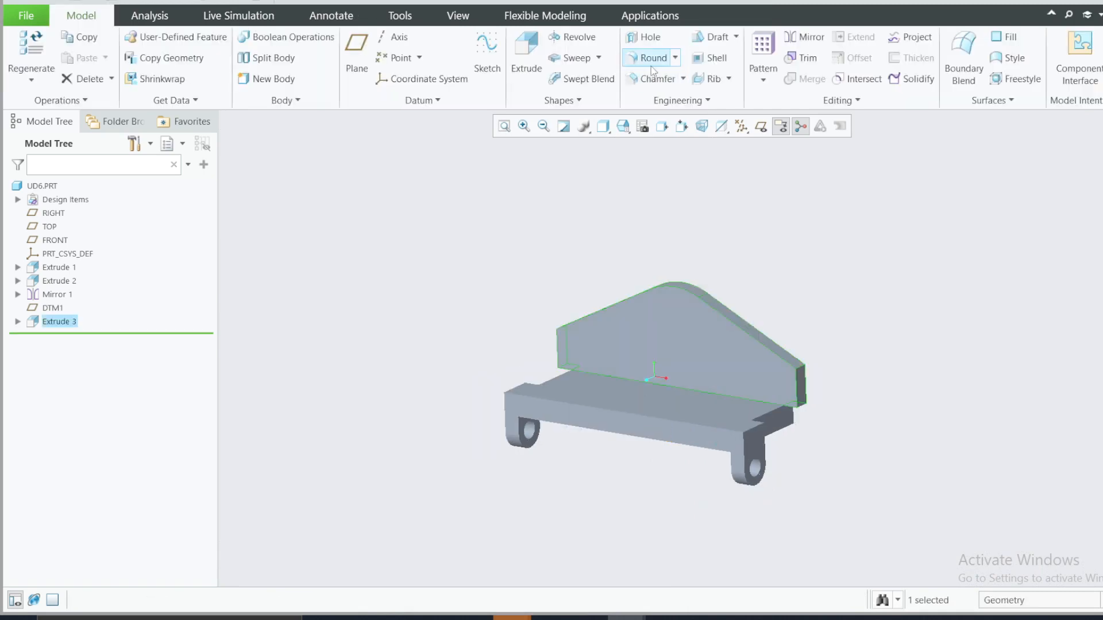
# Step: Inspect the plate's ends and underline the 13 side inset in the reference drawing's front view
pyautogui.moveTo(691, 381); pyautogui.dragTo(687, 419, button='middle')
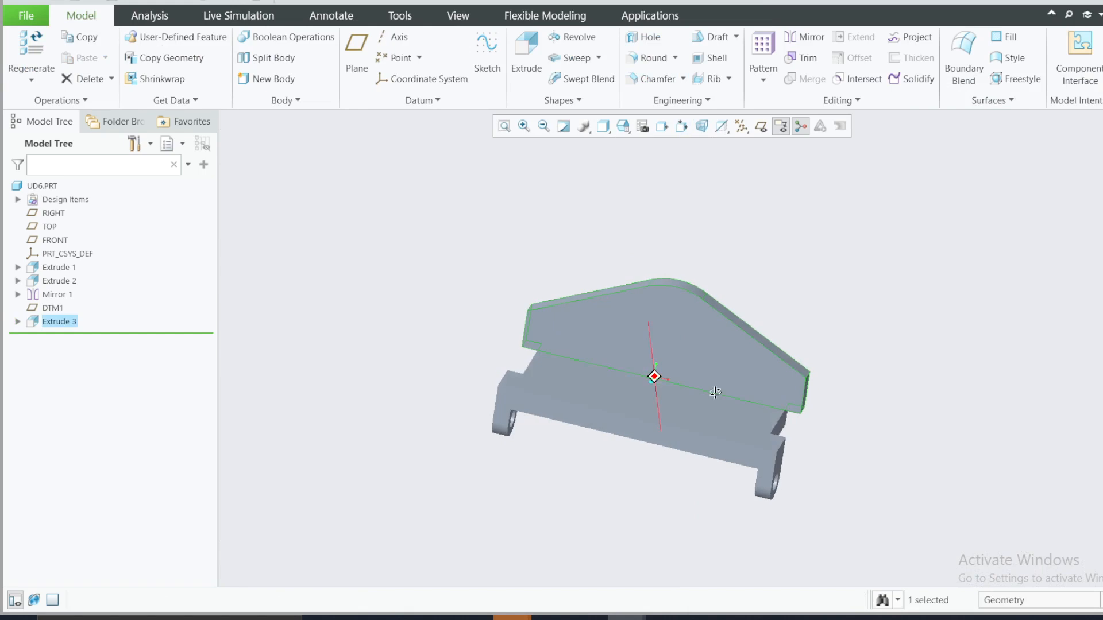
pyautogui.click(741, 618)
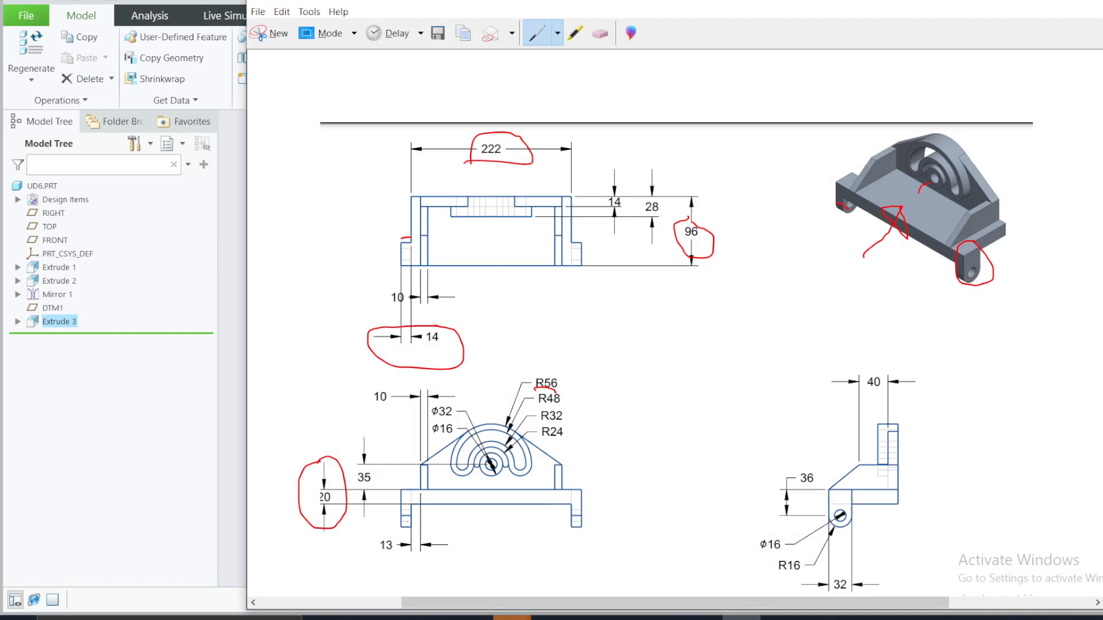
pyautogui.moveTo(387, 555); pyautogui.dragTo(450, 563)
pyautogui.click(1021, 4)
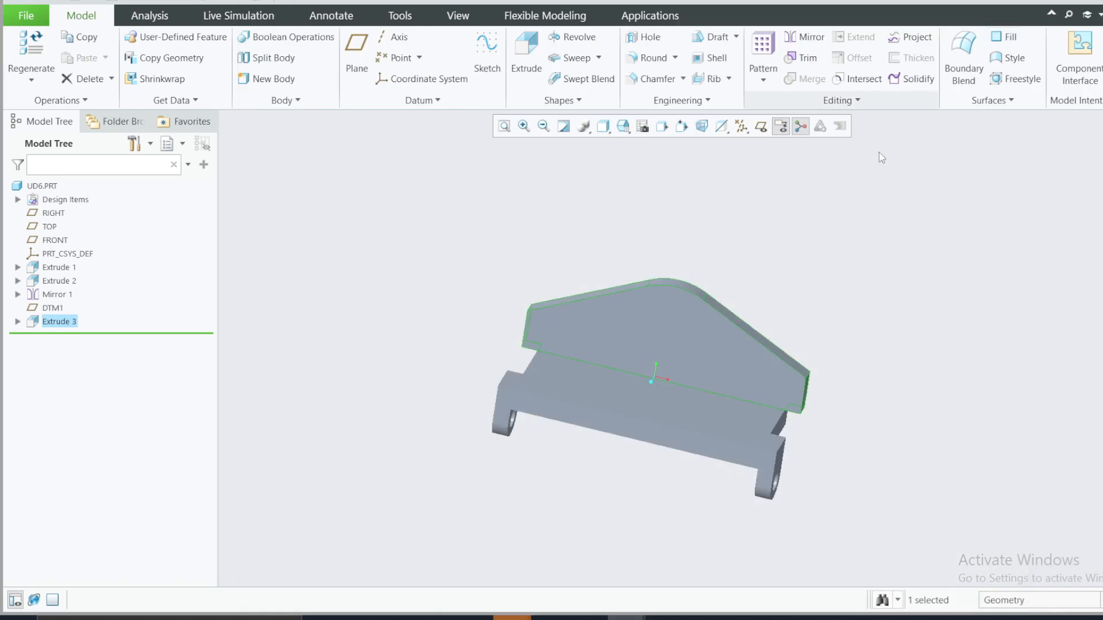
# Step: Reopen the upright plate's section sketch for editing and orient it head-on with the base horizontal
pyautogui.click(17, 322)
pyautogui.click(77, 337)
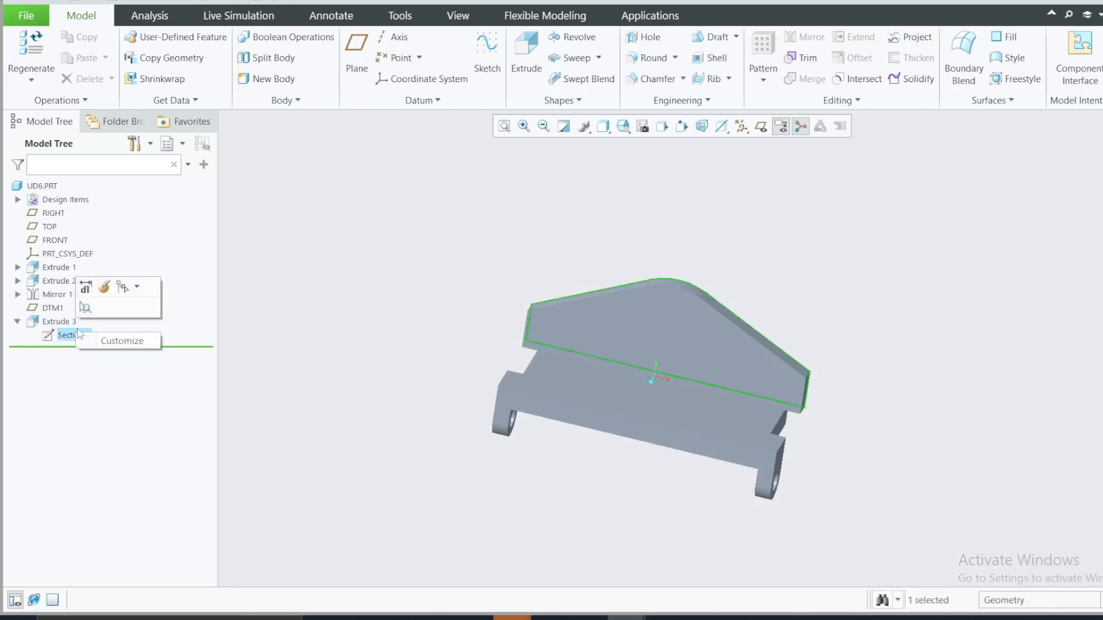
pyautogui.click(107, 294)
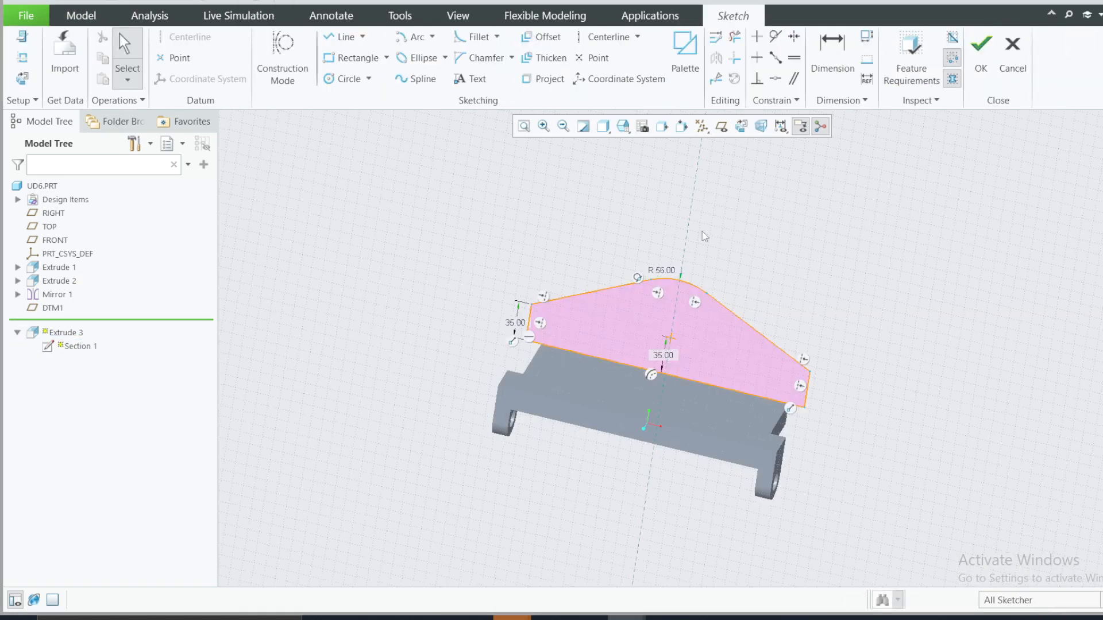
pyautogui.click(23, 78)
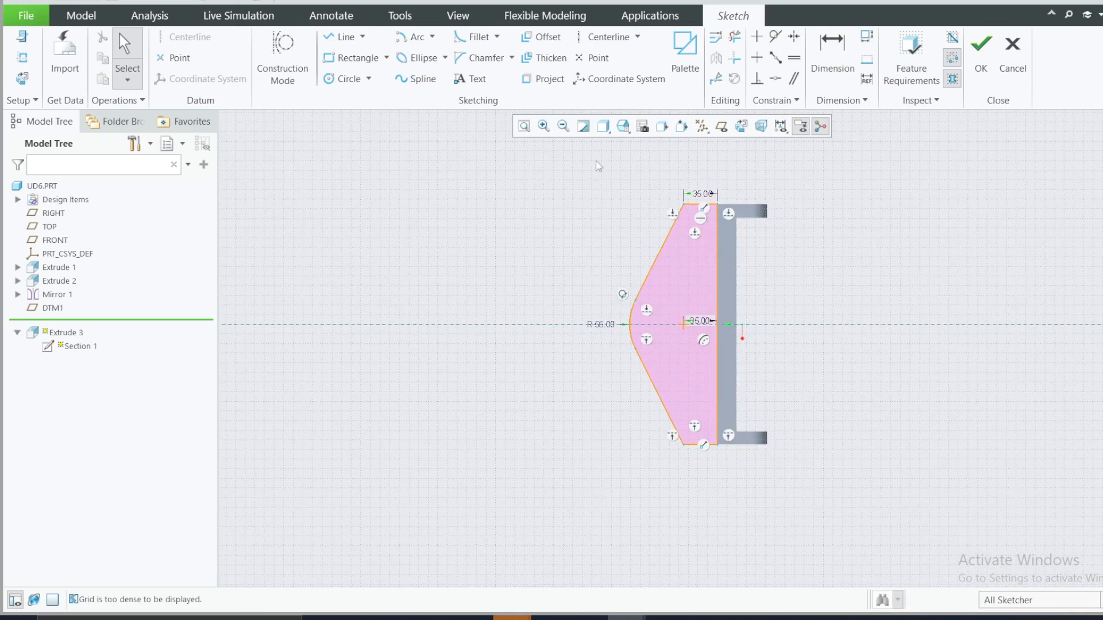
pyautogui.click(625, 127)
pyautogui.click(648, 184)
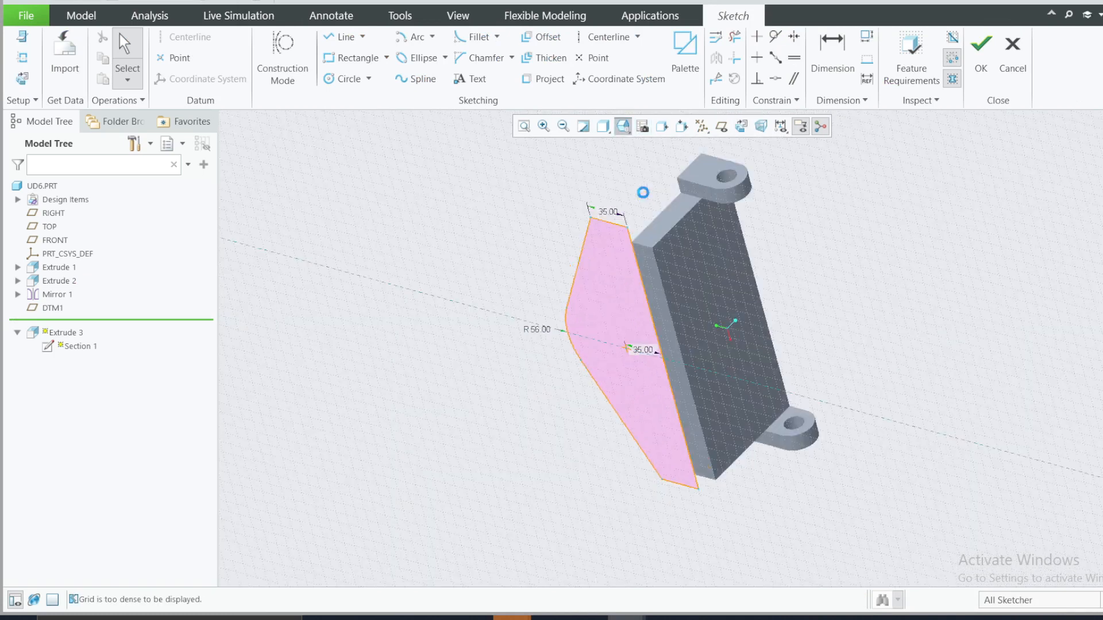
pyautogui.scroll(2, 610, 337)
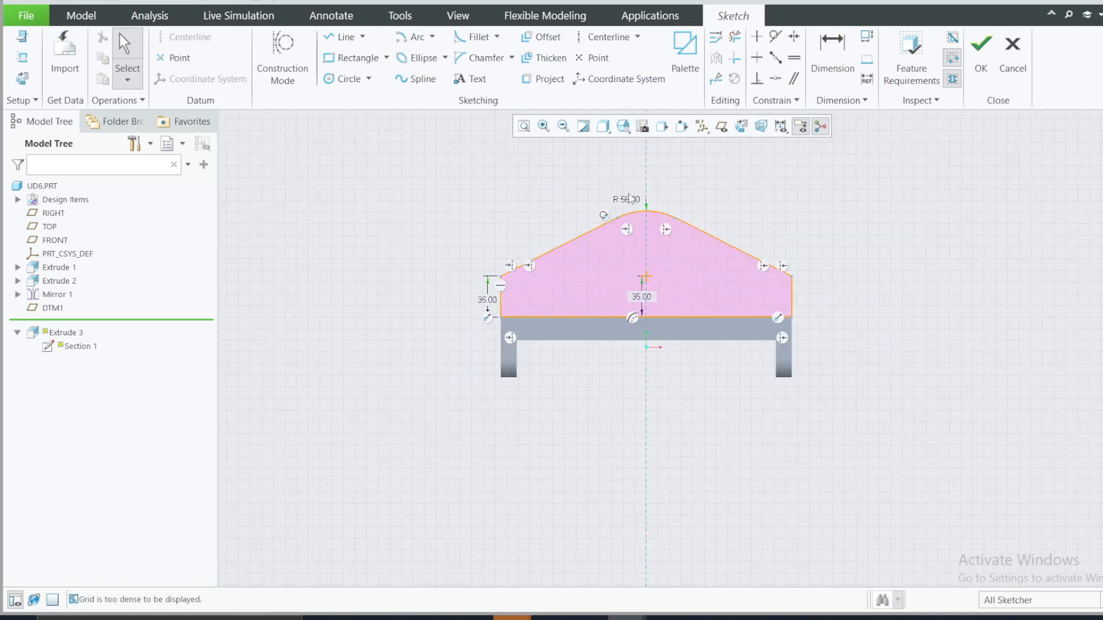
pyautogui.scroll(-1, 629, 195)
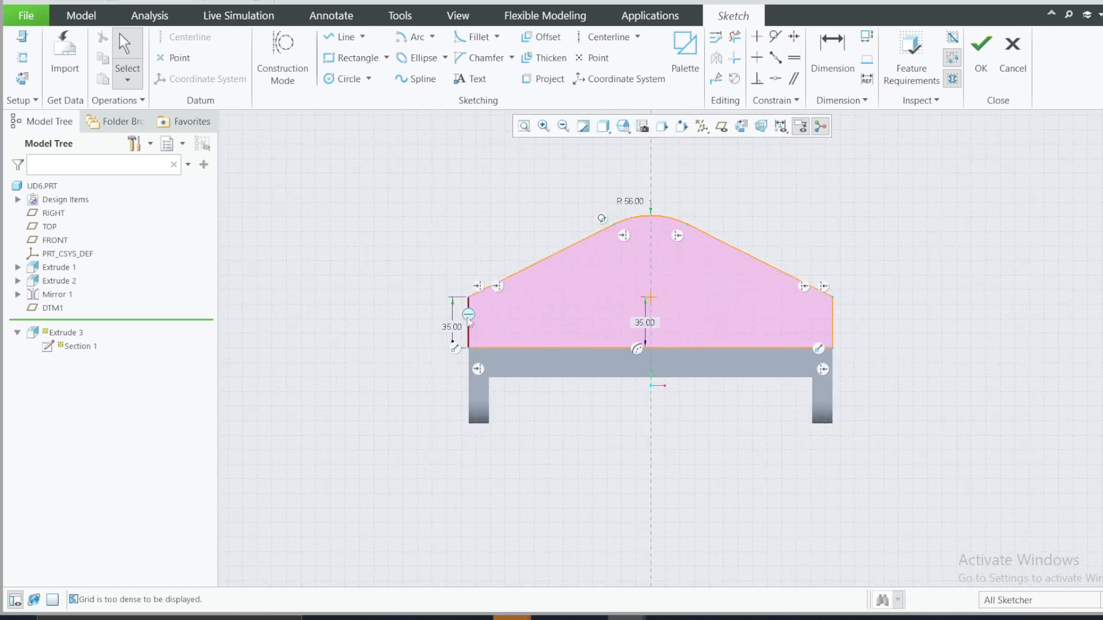
# Step: Replace the profile's left vertical line with one about 55 high, set inward between the base edge and the slanted line
pyautogui.click(468, 347)
pyautogui.press('Delete')
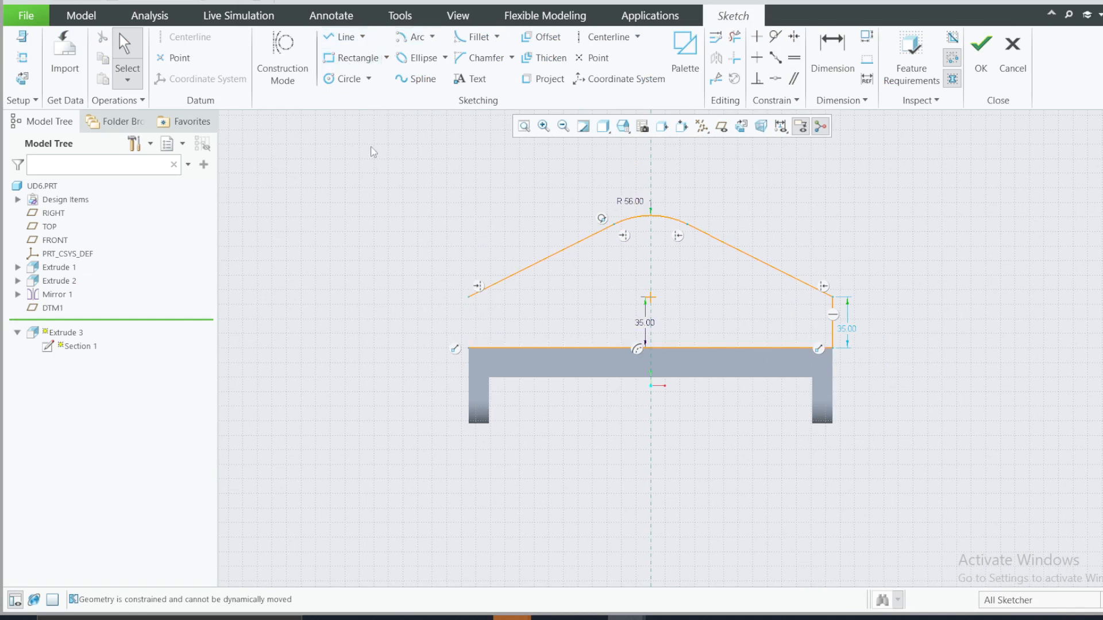
pyautogui.click(527, 347)
pyautogui.click(526, 268)
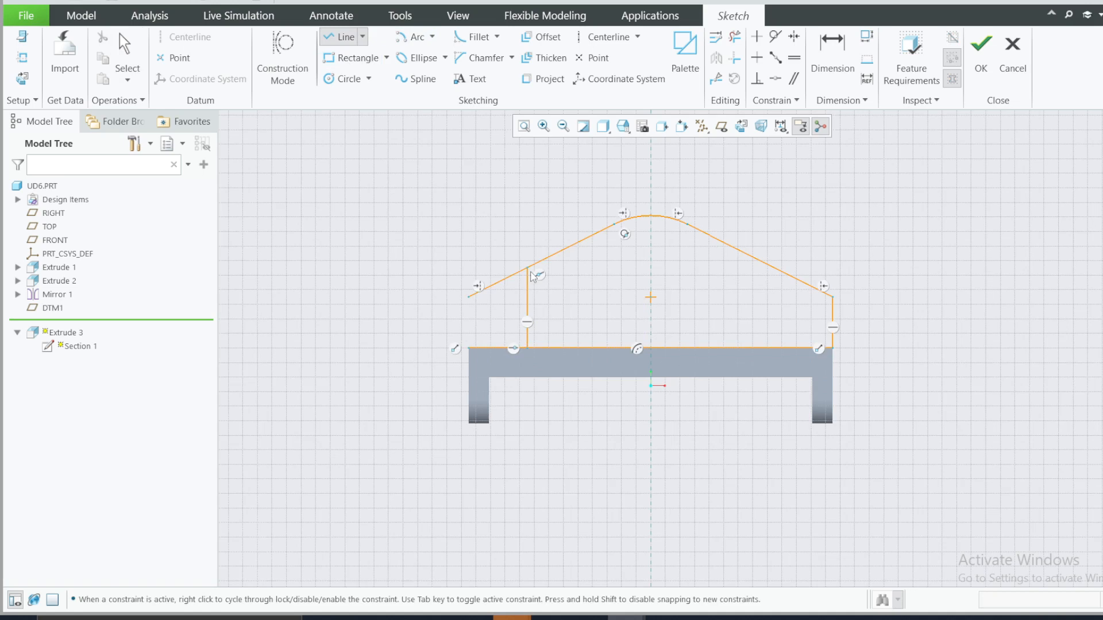
pyautogui.middleClick(538, 278)
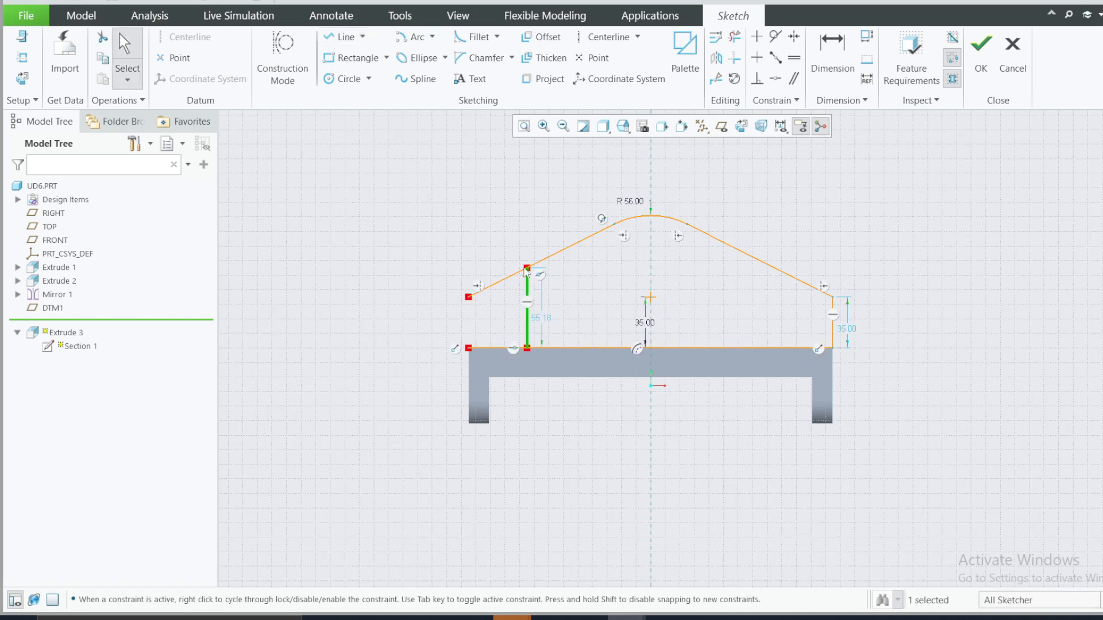
# Step: Set the new left vertical line's height to 35
pyautogui.doubleClick(544, 320)
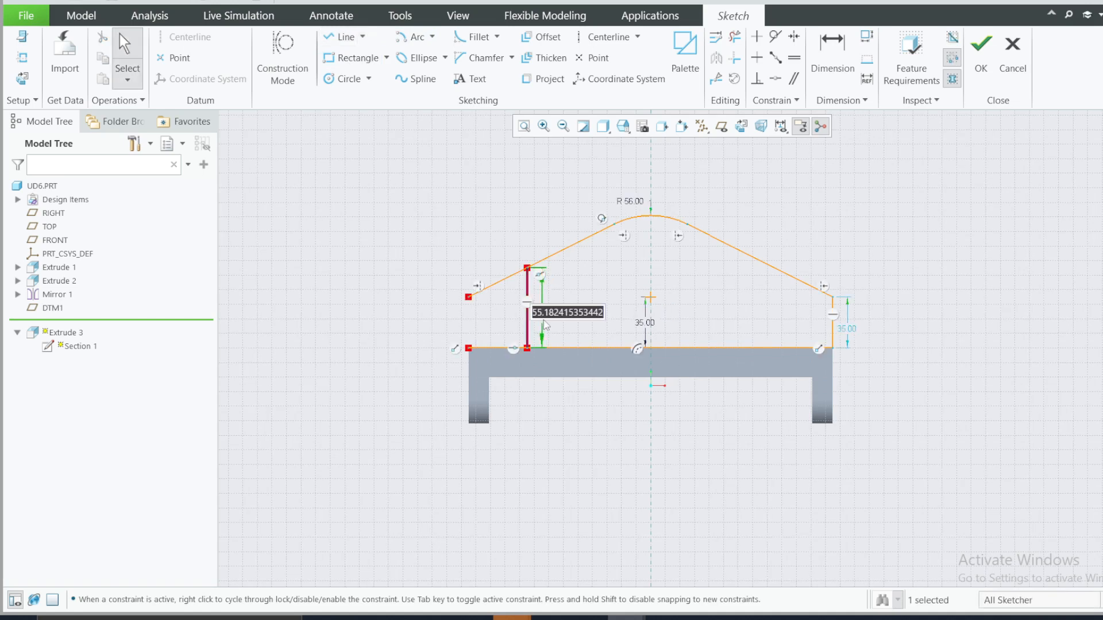
pyautogui.write('35')
pyautogui.press('Return')
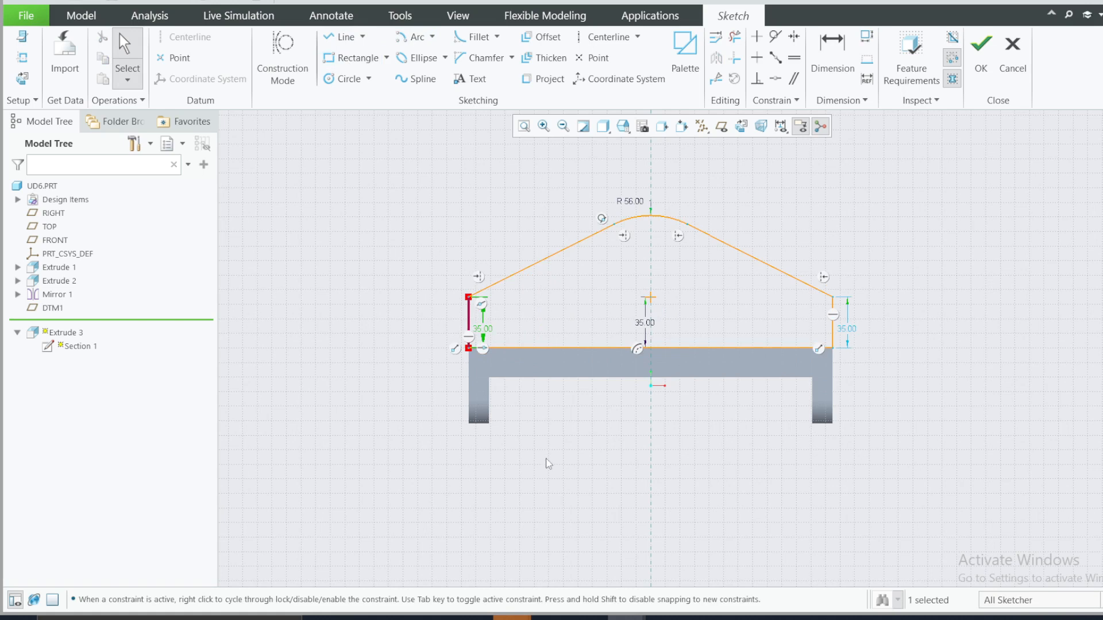
# Step: Circle the 13 side inset in the reference drawing's front view and return to the sketch
pyautogui.click(742, 617)
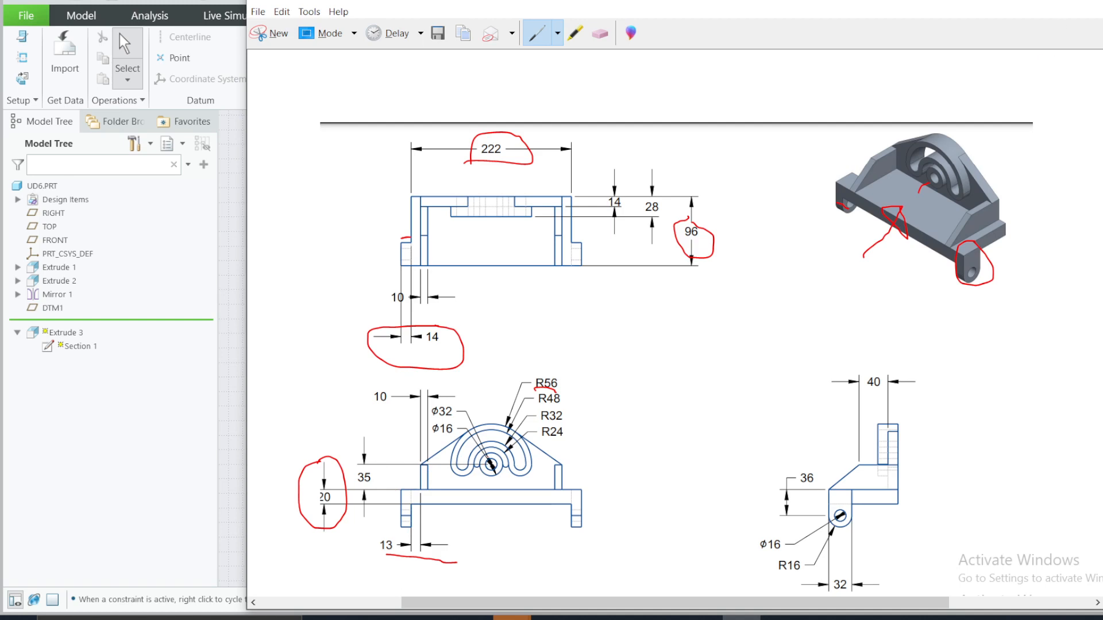
pyautogui.moveTo(382, 529)
pyautogui.mouseDown()
pyautogui.moveTo(376, 556)
pyautogui.moveTo(405, 540)
pyautogui.mouseUp()
pyautogui.click(1028, 4)
pyautogui.click(428, 248)
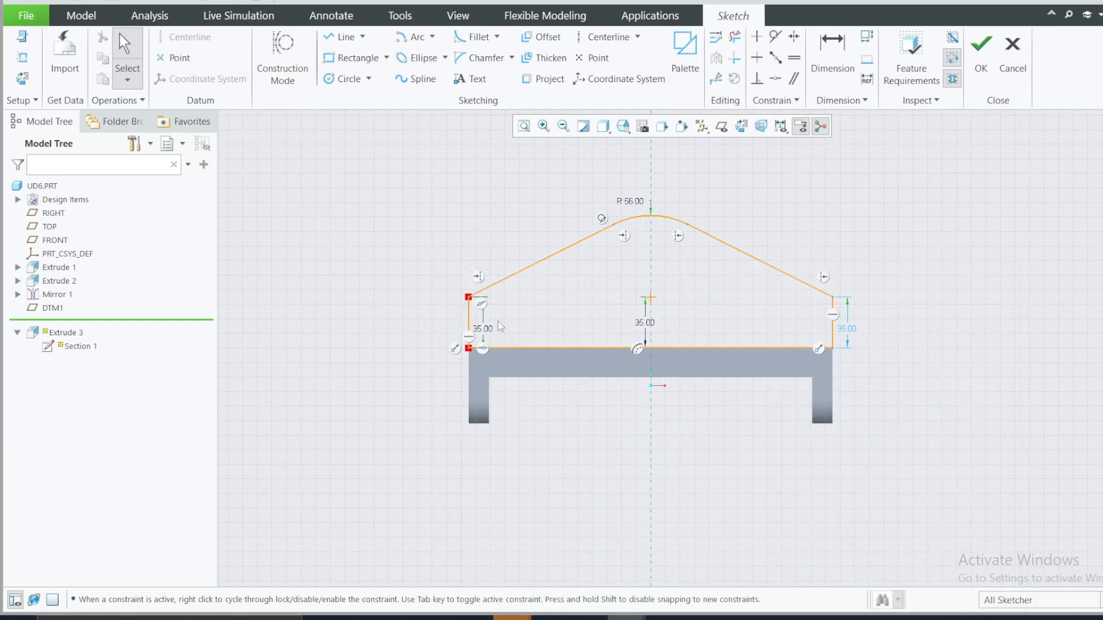
# Step: Undo the left vertical line's last height change and bring up the reference drawing again
pyautogui.hotkey('ctrl', 'z')
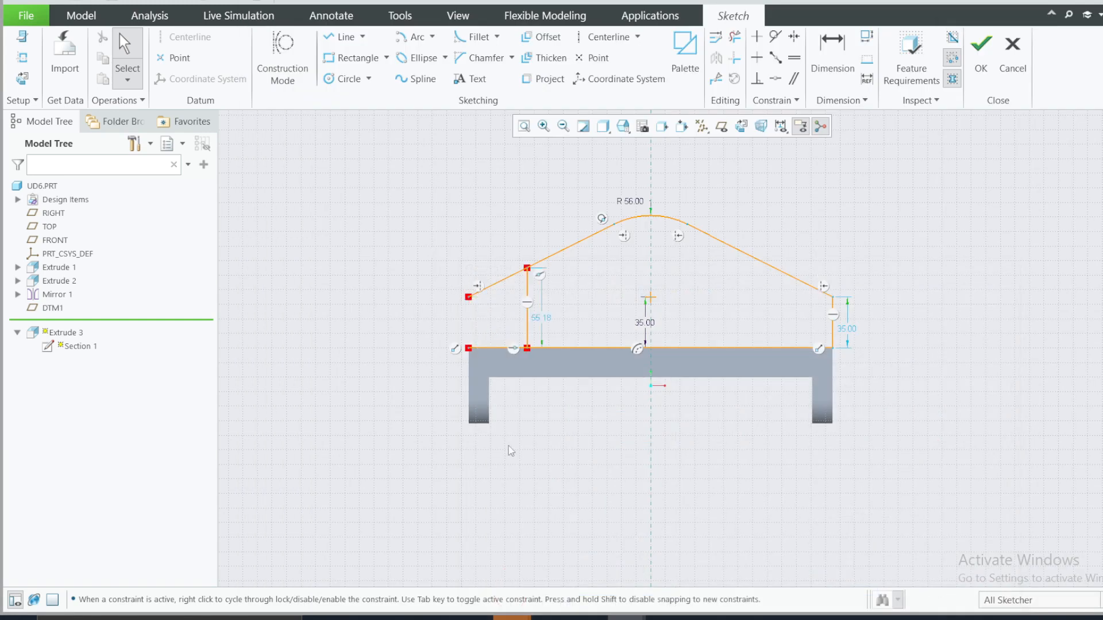
pyautogui.click(741, 618)
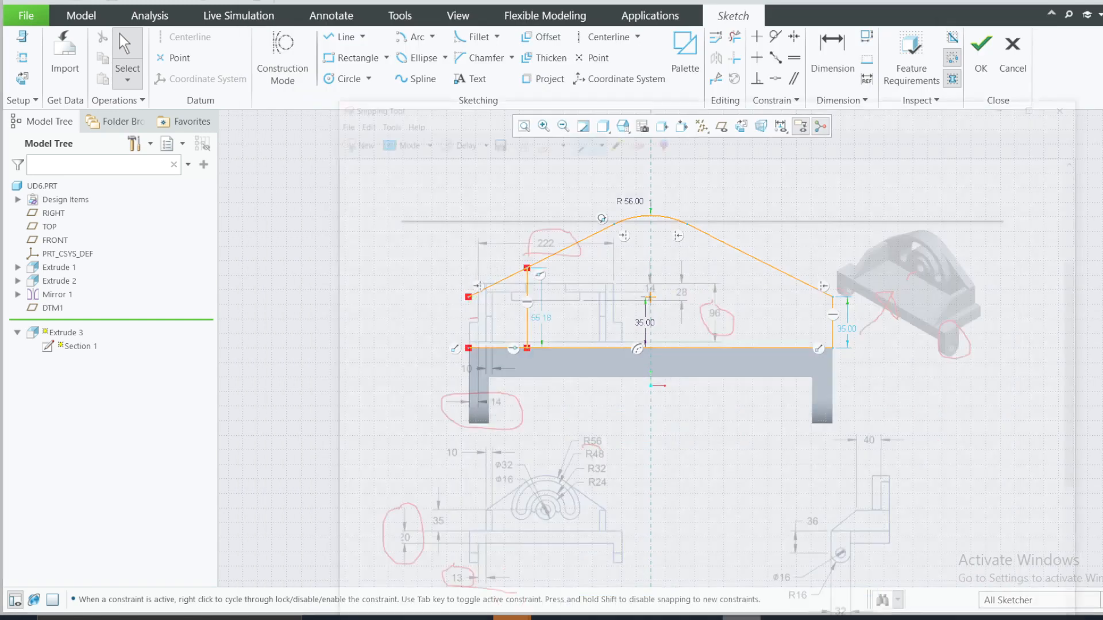
# Step: Return to the sketch and add the left leg's inner edge as a sketch reference
pyautogui.click(741, 618)
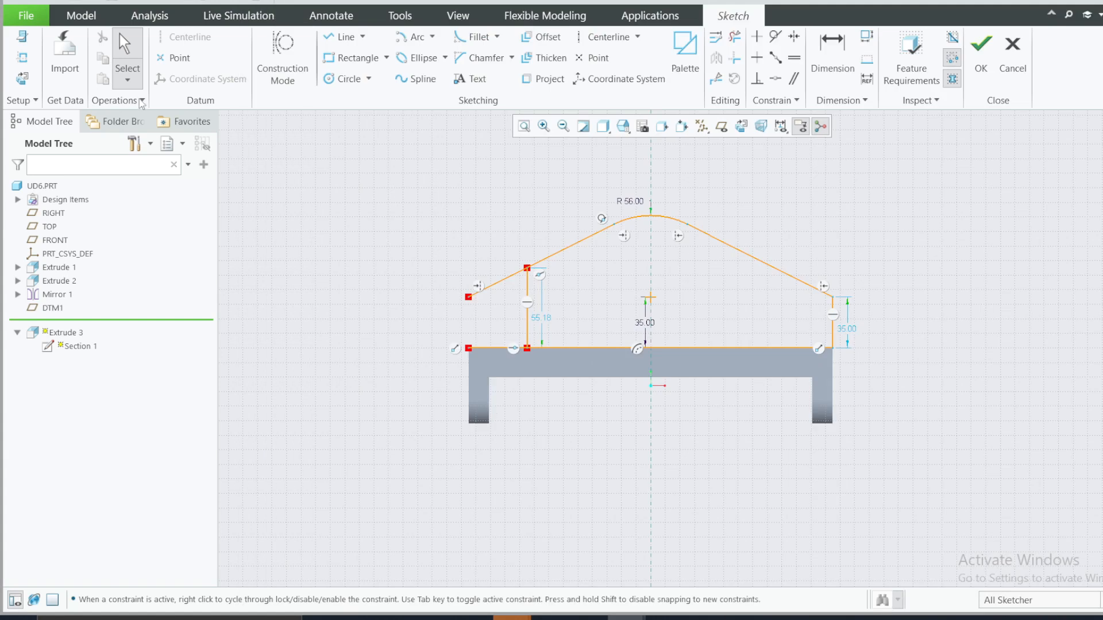
pyautogui.click(22, 57)
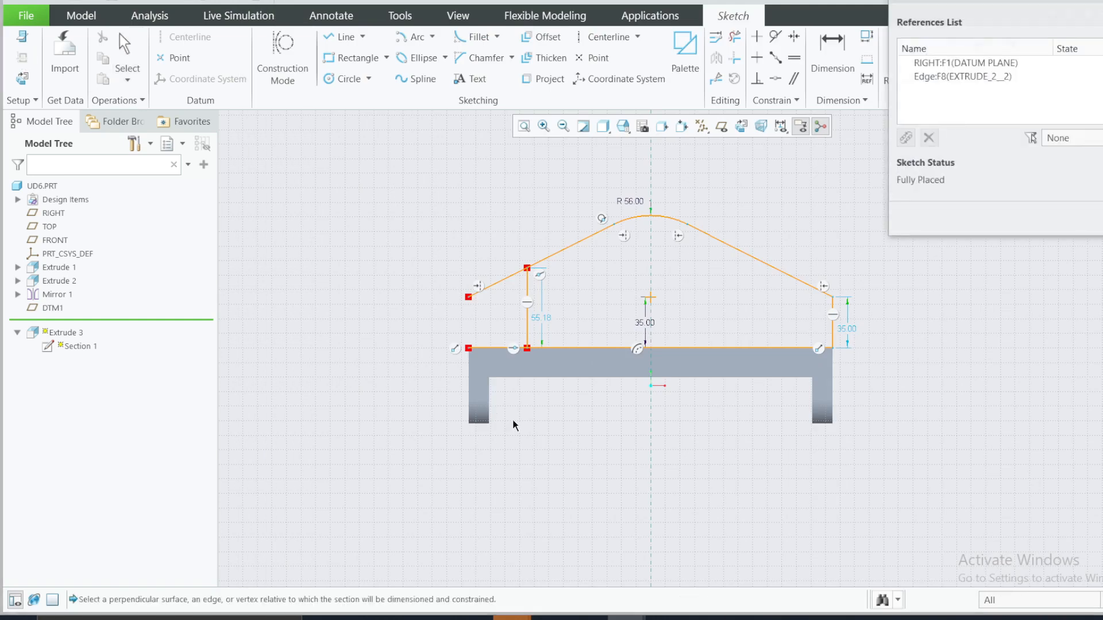
pyautogui.click(493, 391)
pyautogui.click(1101, 218)
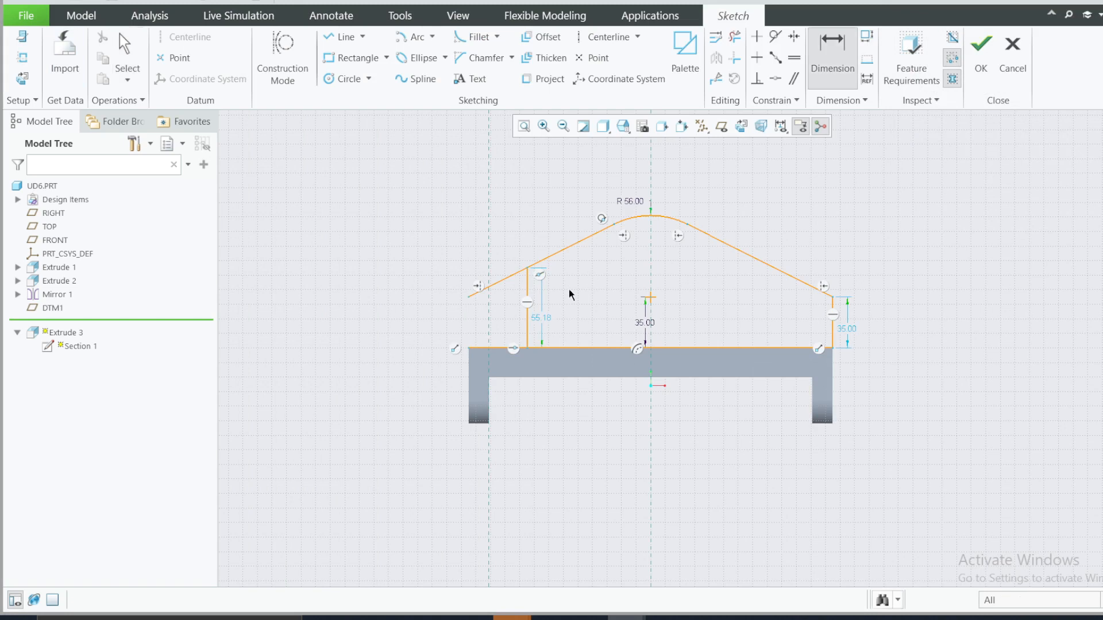
# Step: Dimension the profile's left vertical line 13 from the left leg's inner-edge reference
pyautogui.press('d')
pyautogui.click(490, 320)
pyautogui.click(526, 313)
pyautogui.middleClick(506, 328)
pyautogui.write('3')
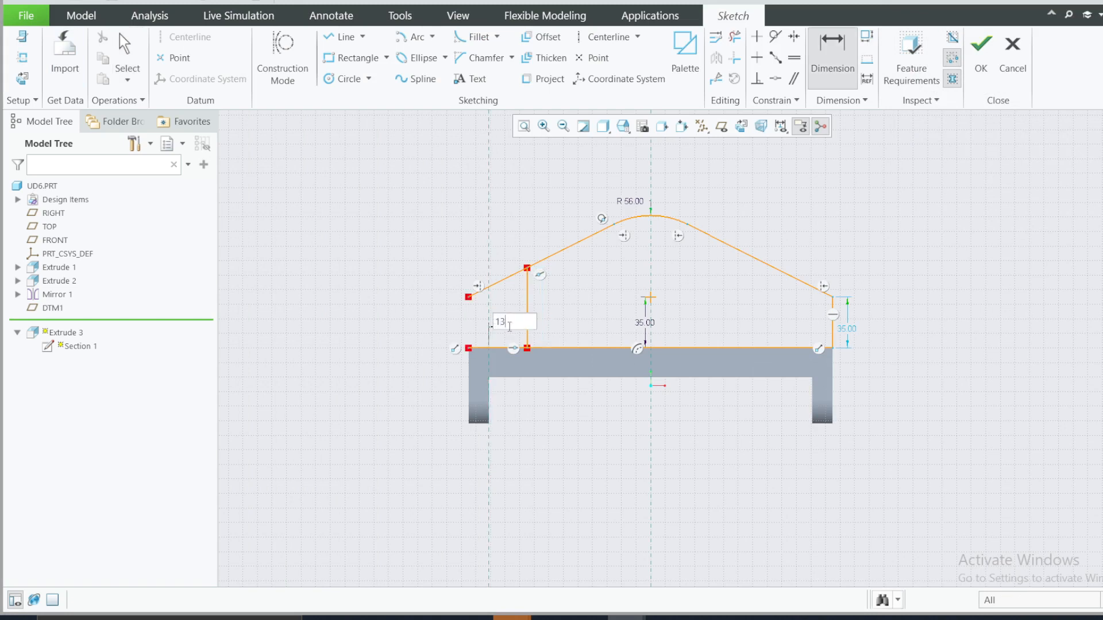
pyautogui.press('Return')
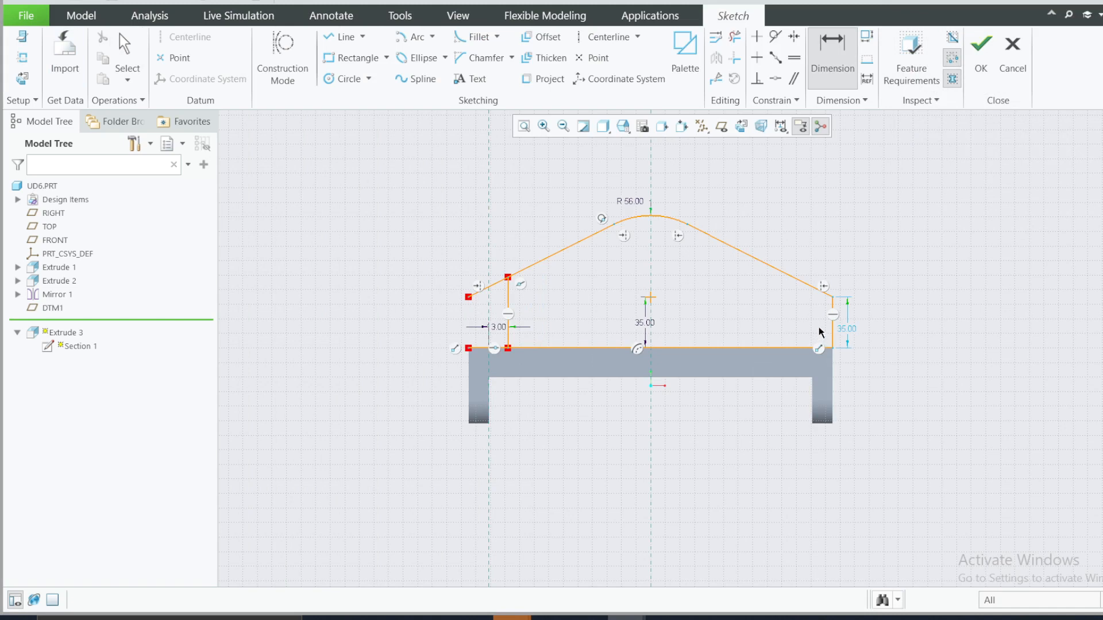
pyautogui.middleClick(877, 299)
# Step: Replace the profile's right vertical line with a mirrored copy of the left one about the vertical centre reference
pyautogui.click(833, 321)
pyautogui.press('Delete')
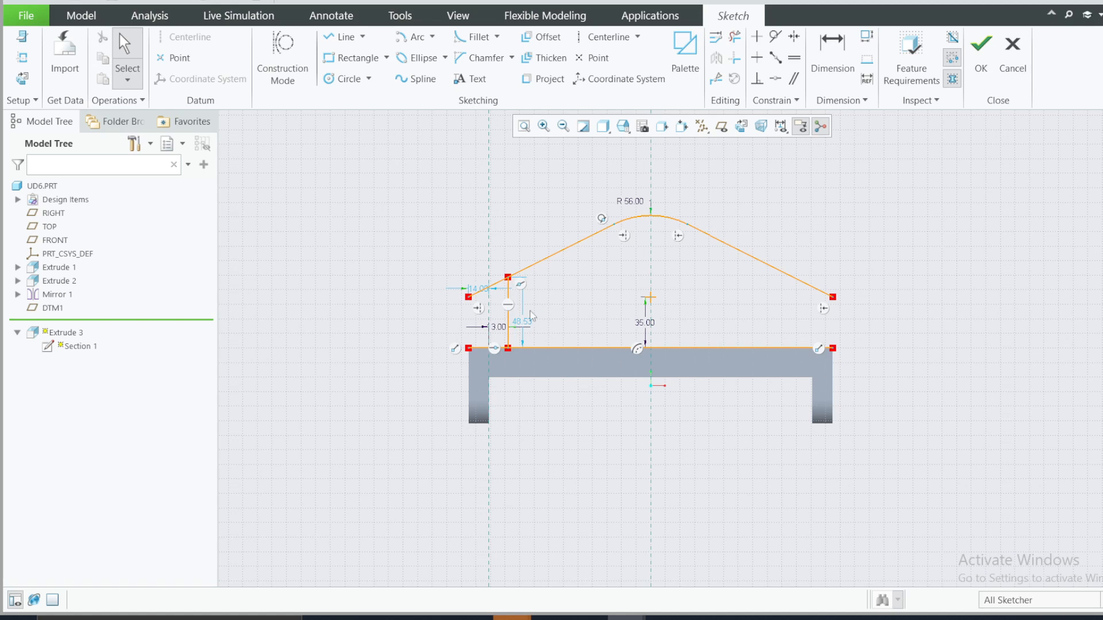
pyautogui.click(510, 326)
pyautogui.click(715, 57)
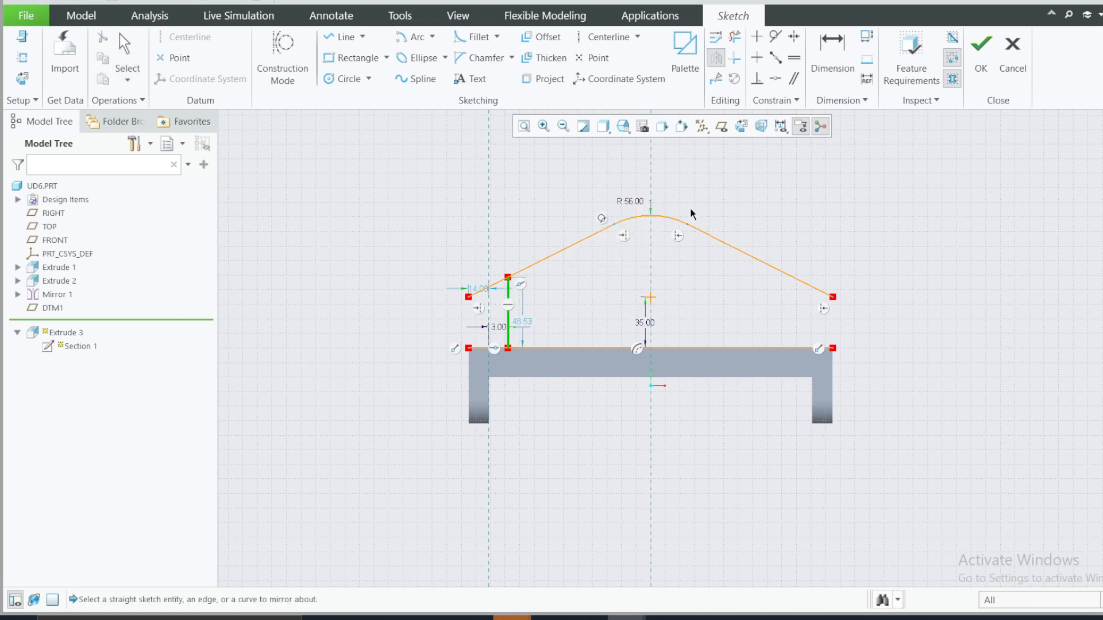
pyautogui.click(653, 271)
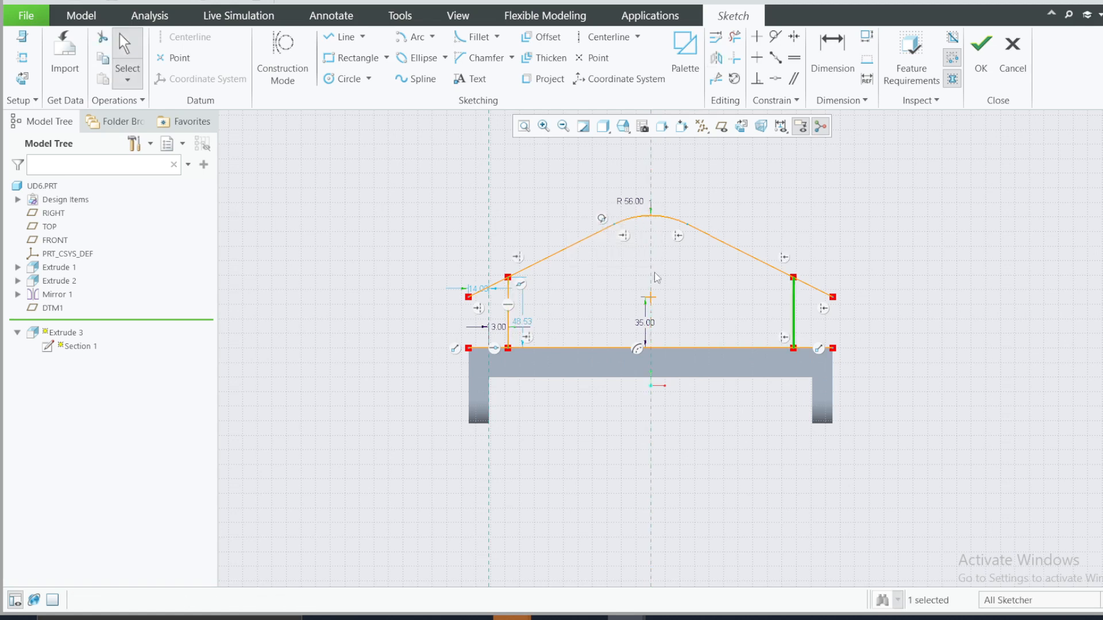
# Step: Trim the slanted and base line segments that extend beyond both vertical side lines
pyautogui.click(735, 36)
pyautogui.moveTo(817, 253); pyautogui.dragTo(821, 374)
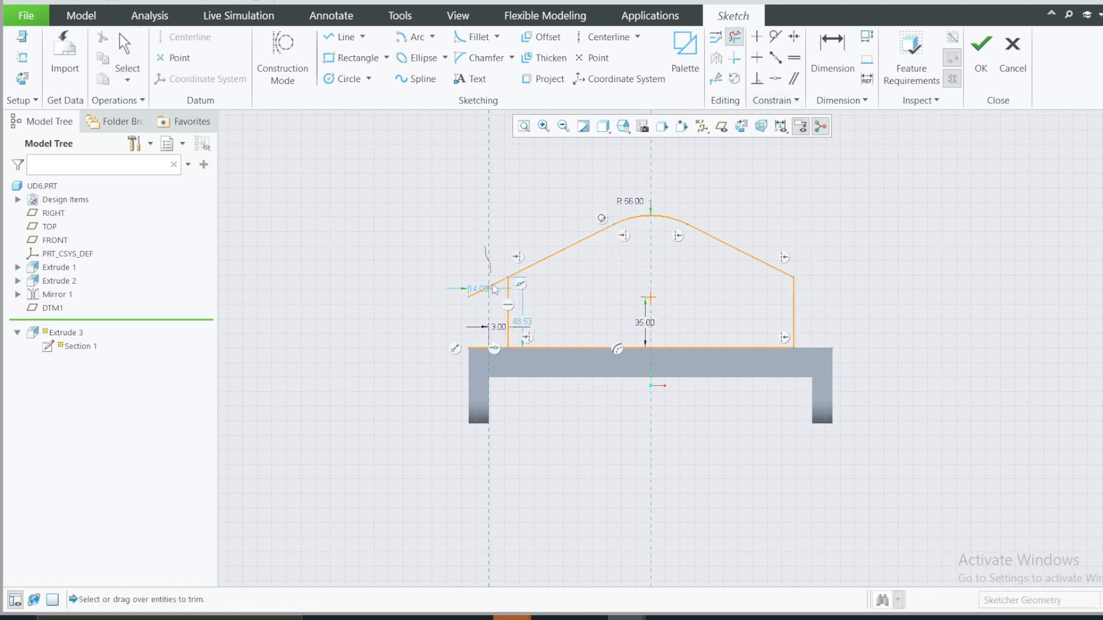
pyautogui.moveTo(498, 273)
pyautogui.mouseDown()
pyautogui.moveTo(496, 364)
pyautogui.moveTo(489, 246)
pyautogui.mouseUp()
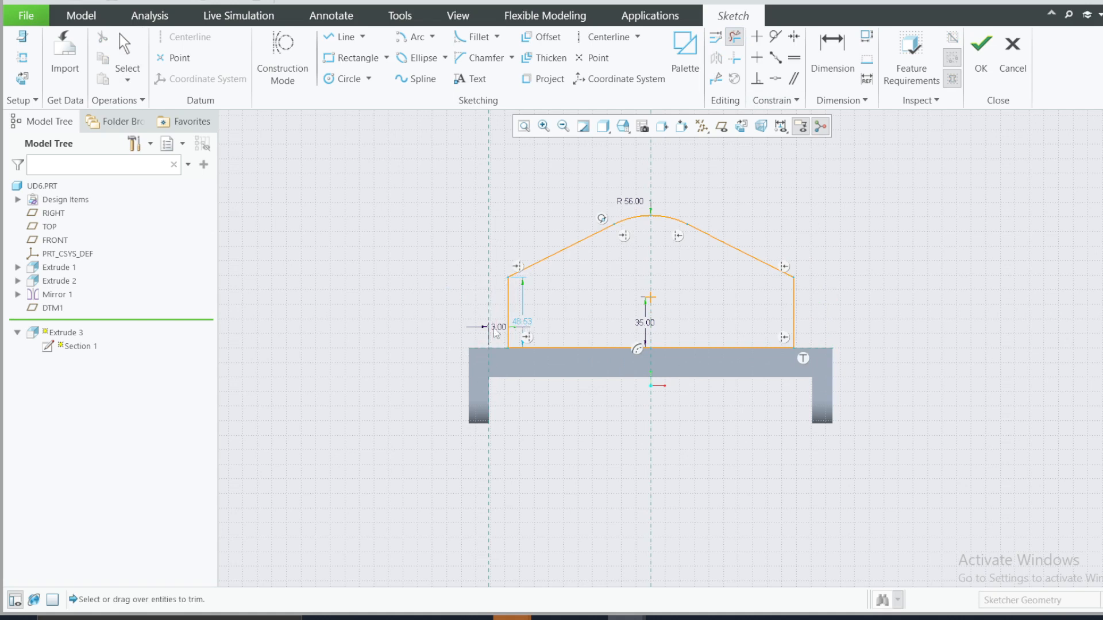
# Step: Lock the 13 inset dimension of the left vertical line
pyautogui.scroll(-3, 523, 326)
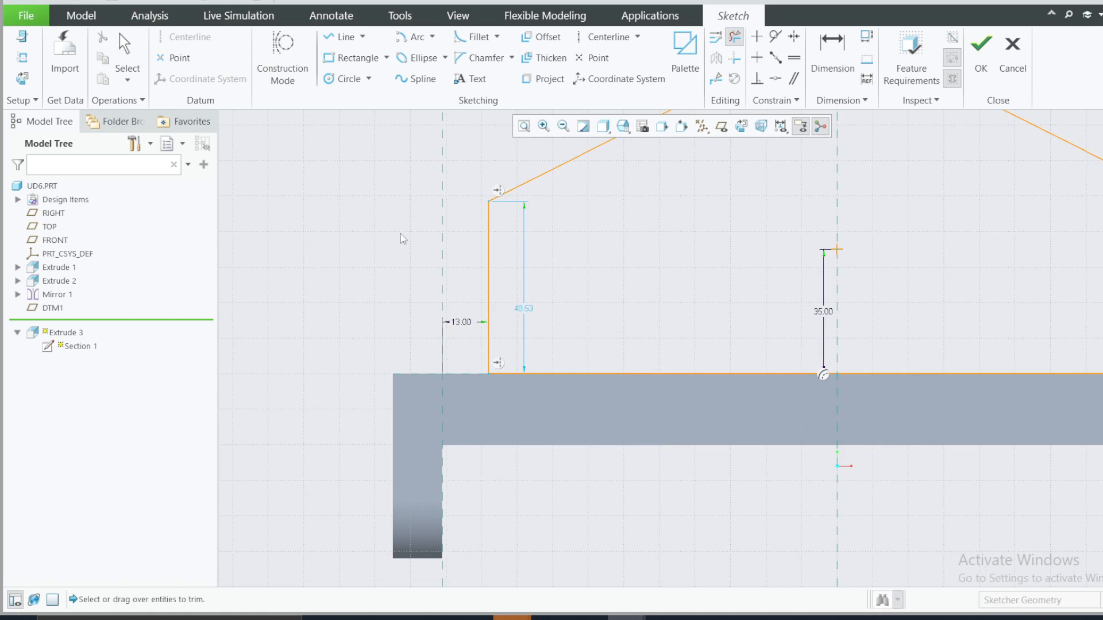
pyautogui.press('d')
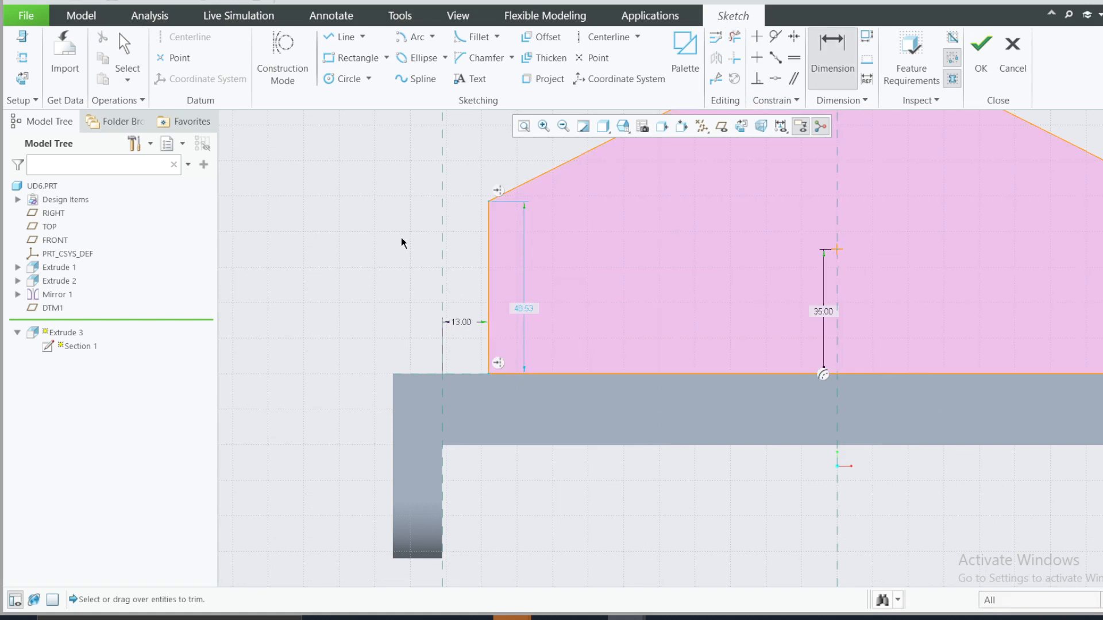
pyautogui.doubleClick(455, 322)
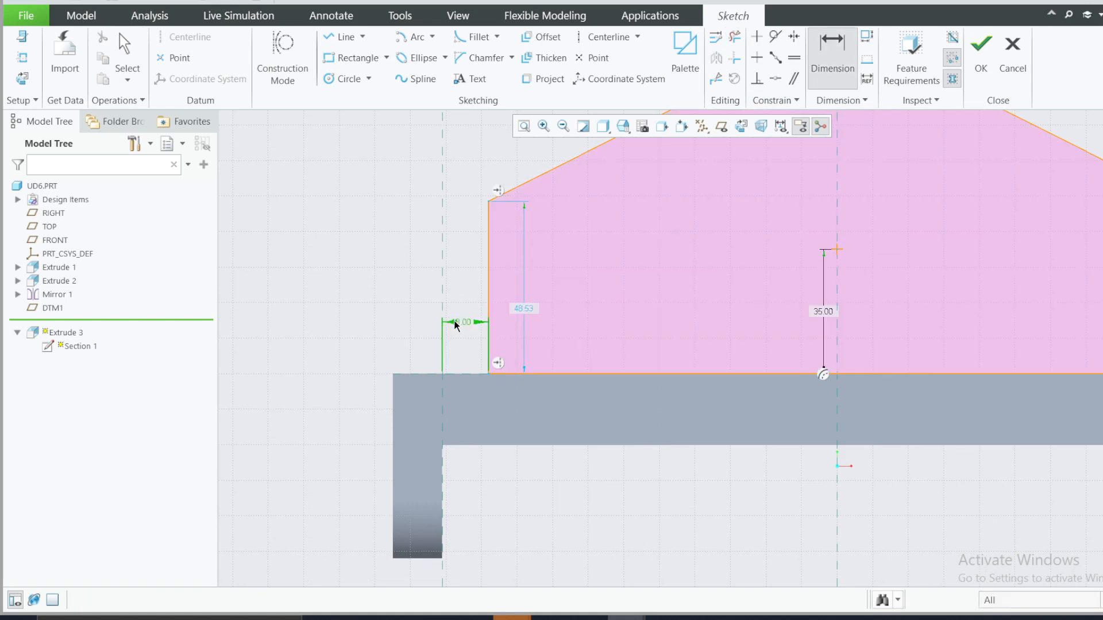
pyautogui.middleClick(455, 325)
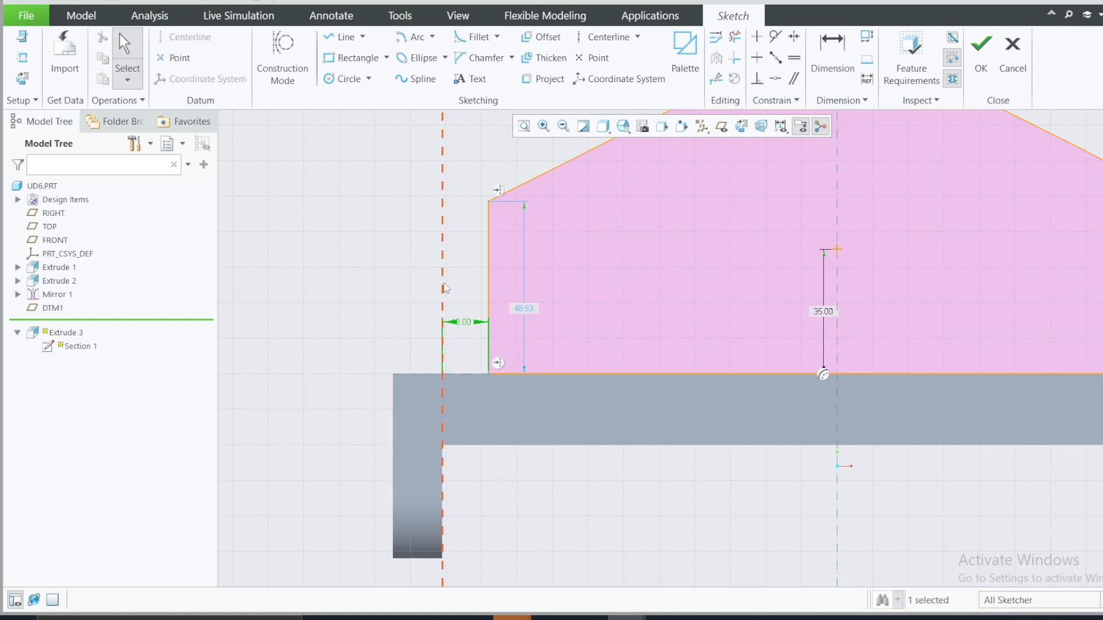
pyautogui.click(459, 325)
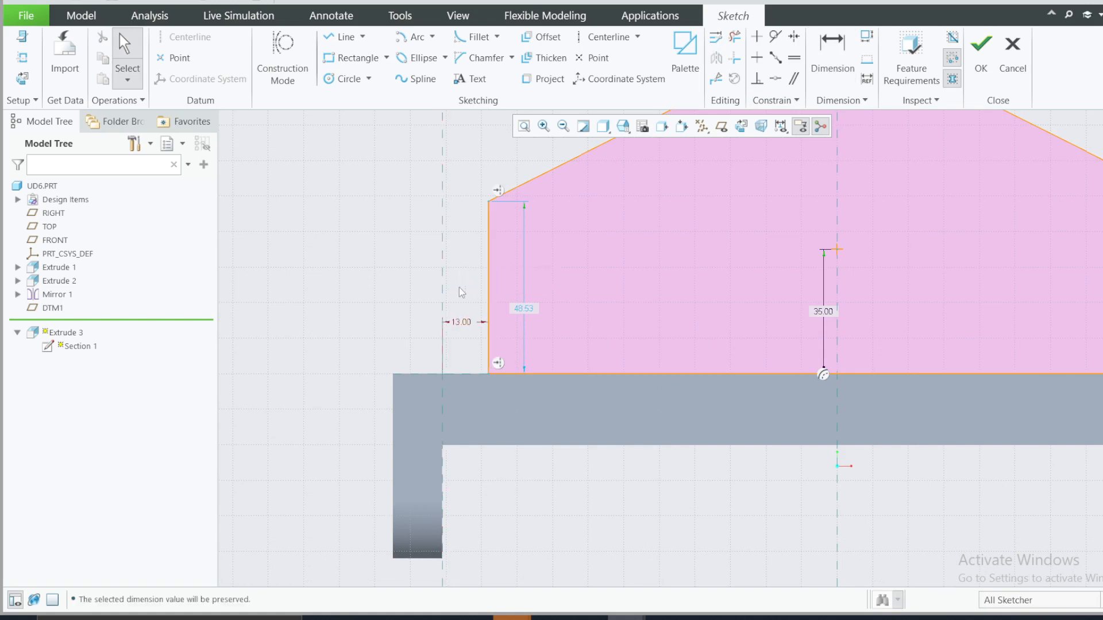
pyautogui.click(467, 281)
# Step: Set the left vertical line's height to 35, finish the upright plate's sketch and show the model in default orientation
pyautogui.doubleClick(535, 313)
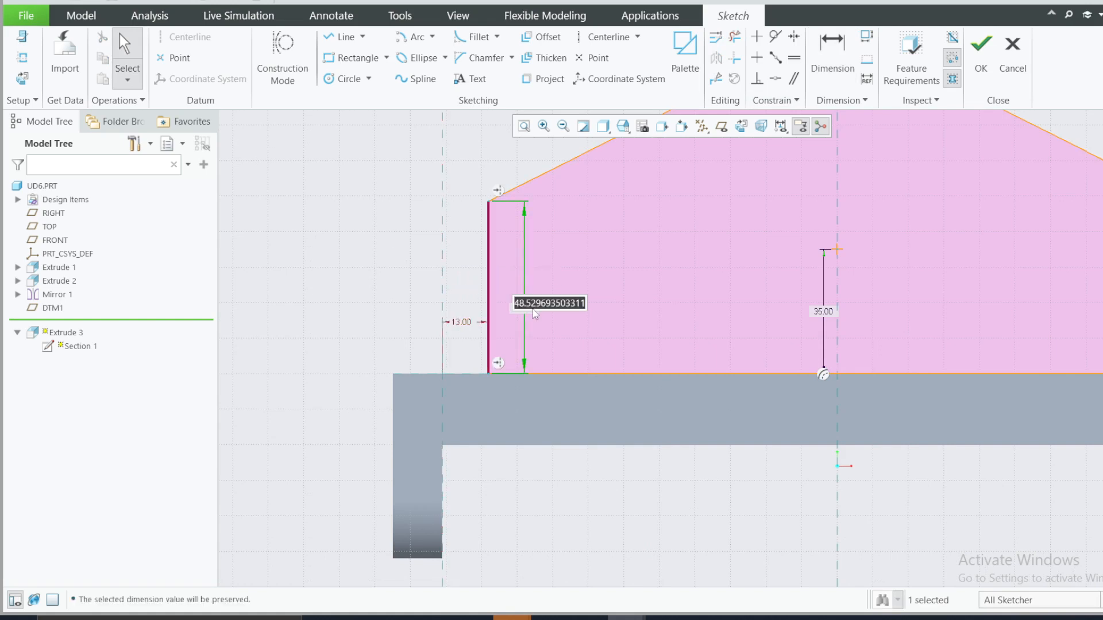
pyautogui.write('35')
pyautogui.press('Return')
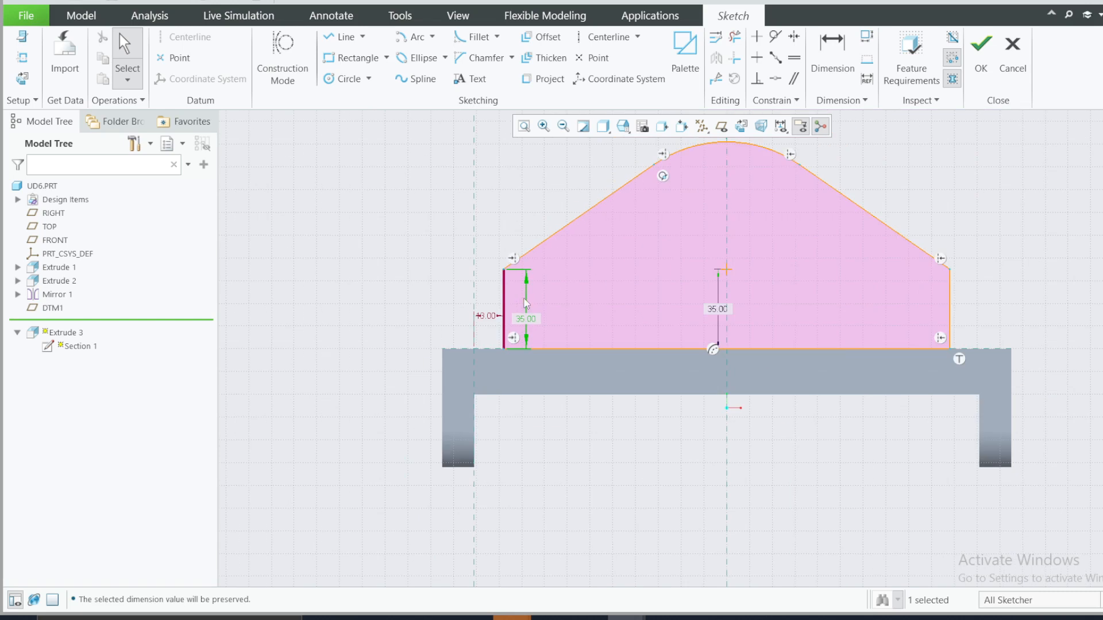
pyautogui.click(1021, 208)
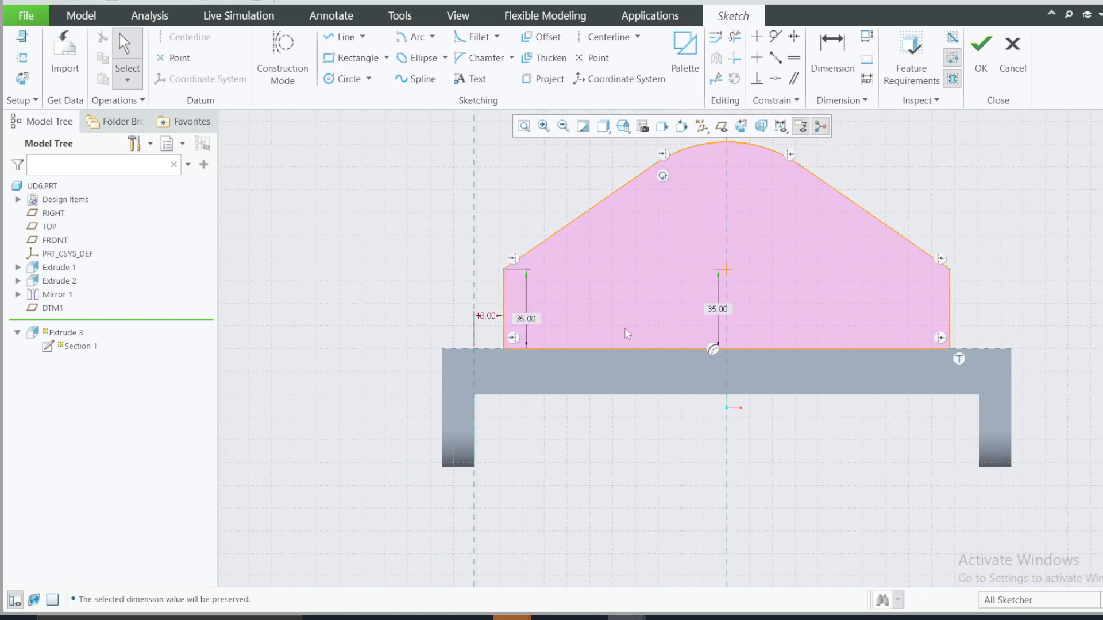
pyautogui.click(981, 57)
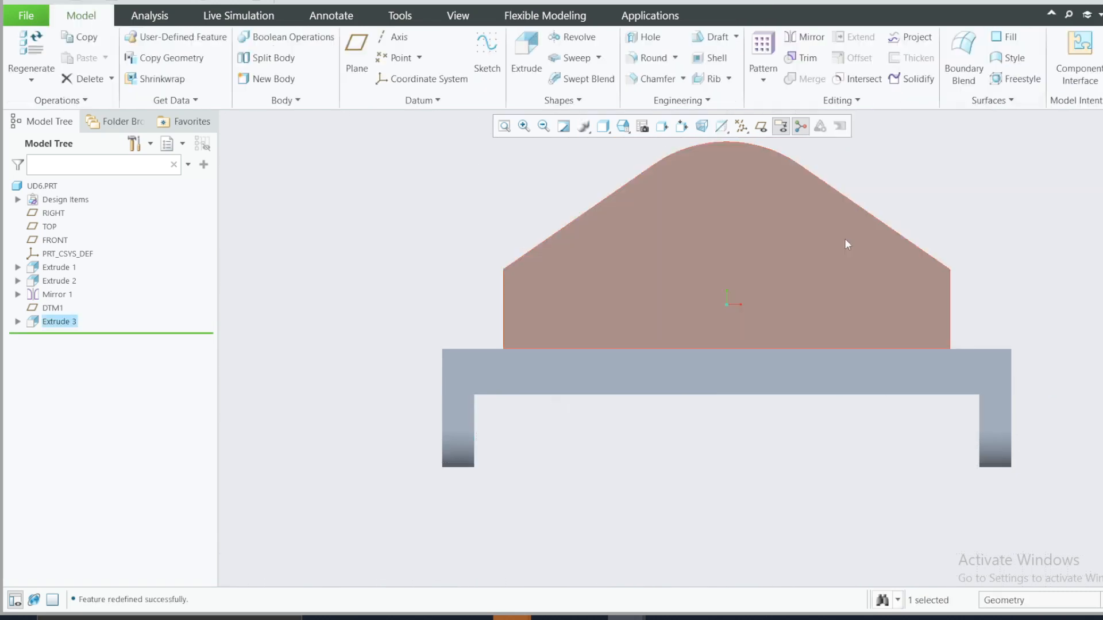
pyautogui.hotkey('ctrl', 'd')
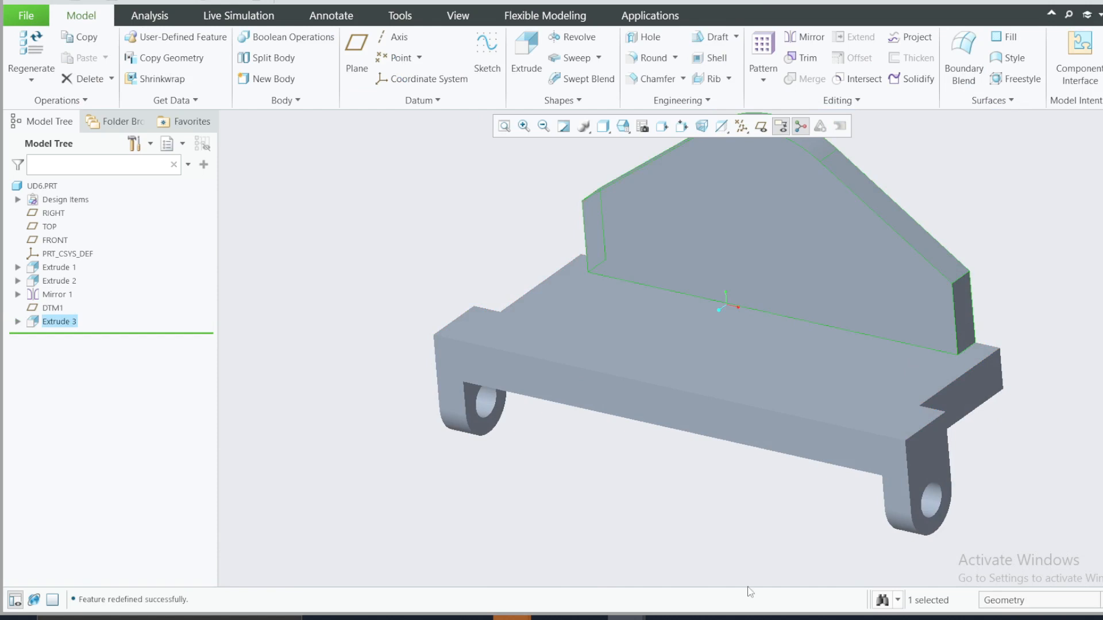
# Step: Examine the reference drawing's views and dimensions for the side ribs beside the upright plate, then return to the model
pyautogui.hotkey('alt', 'Tab')
pyautogui.hotkey('alt', 'Tab')
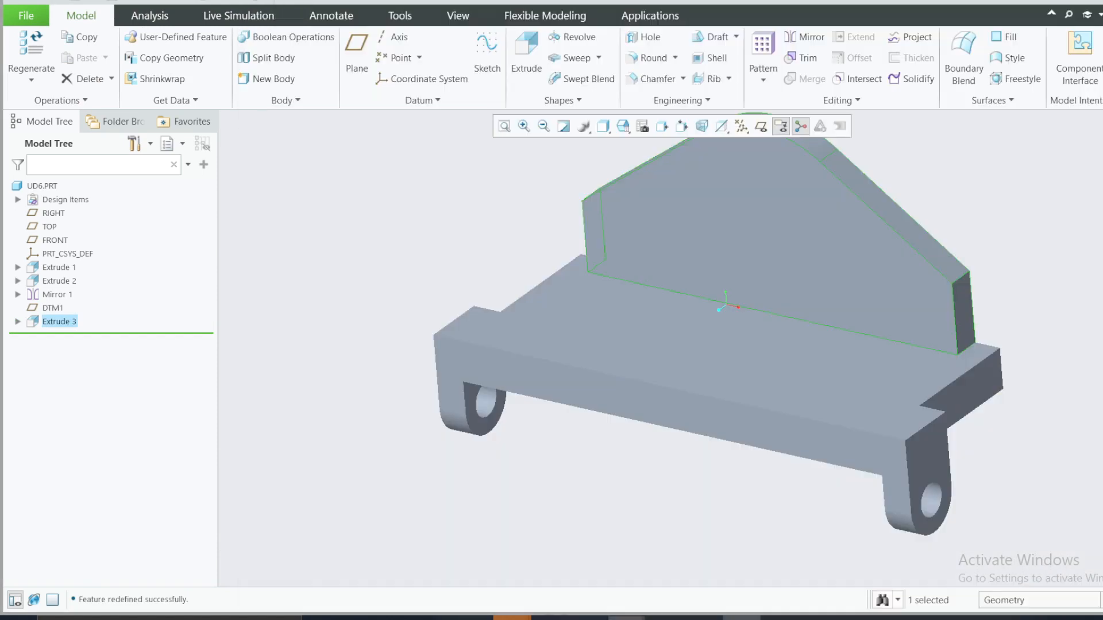
pyautogui.hotkey('alt', 'Tab')
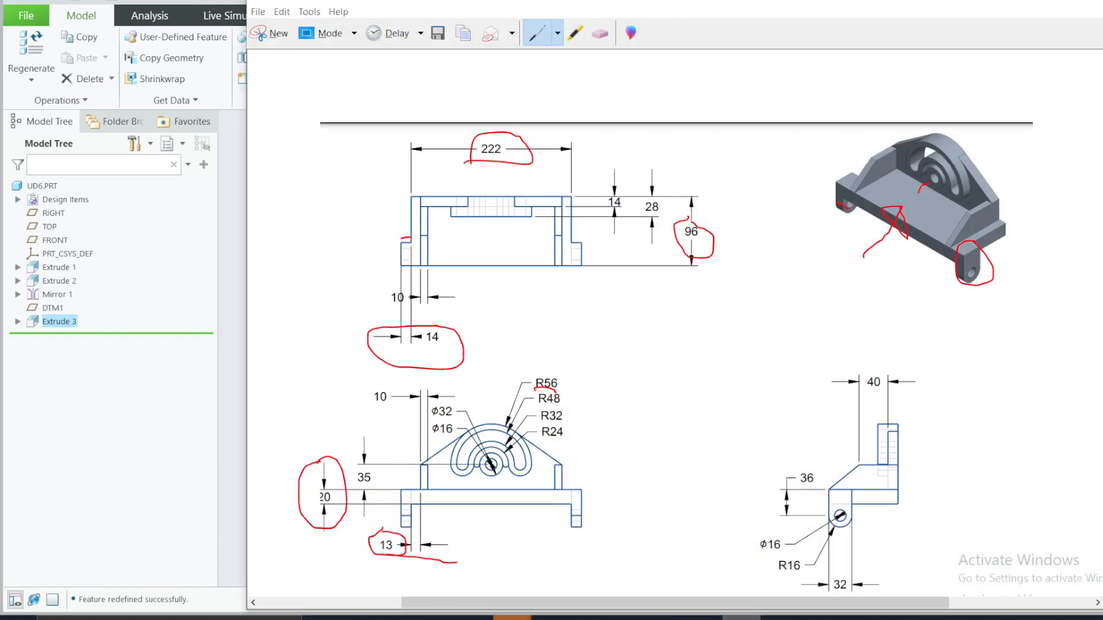
pyautogui.hotkey('alt', 'Tab')
pyautogui.hotkey('alt', 'Tab')
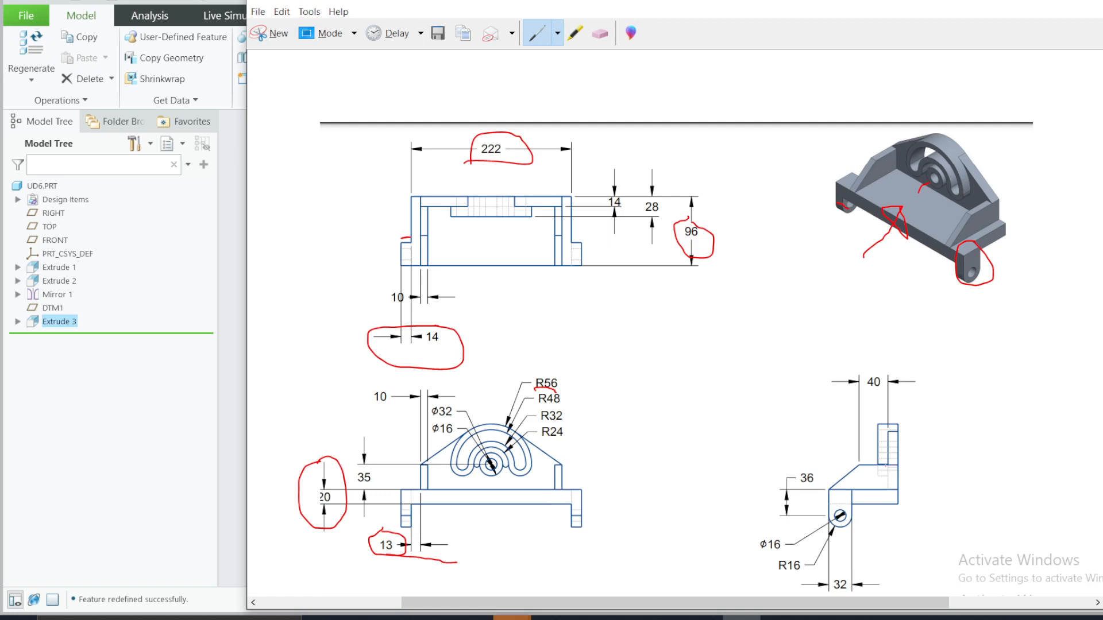
pyautogui.click(1028, 3)
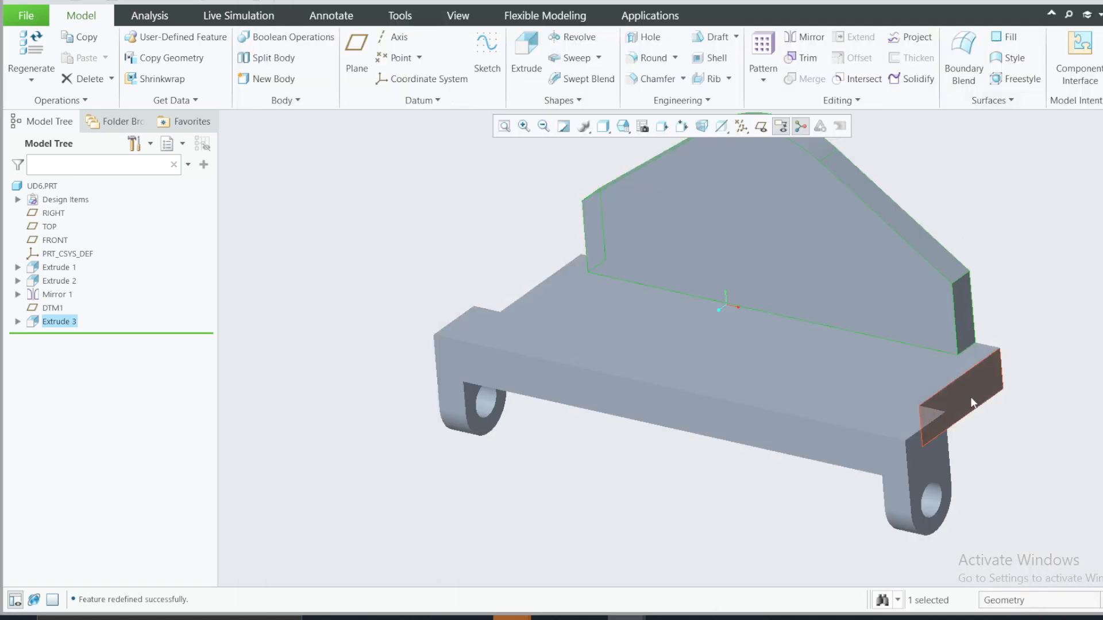
pyautogui.click(741, 618)
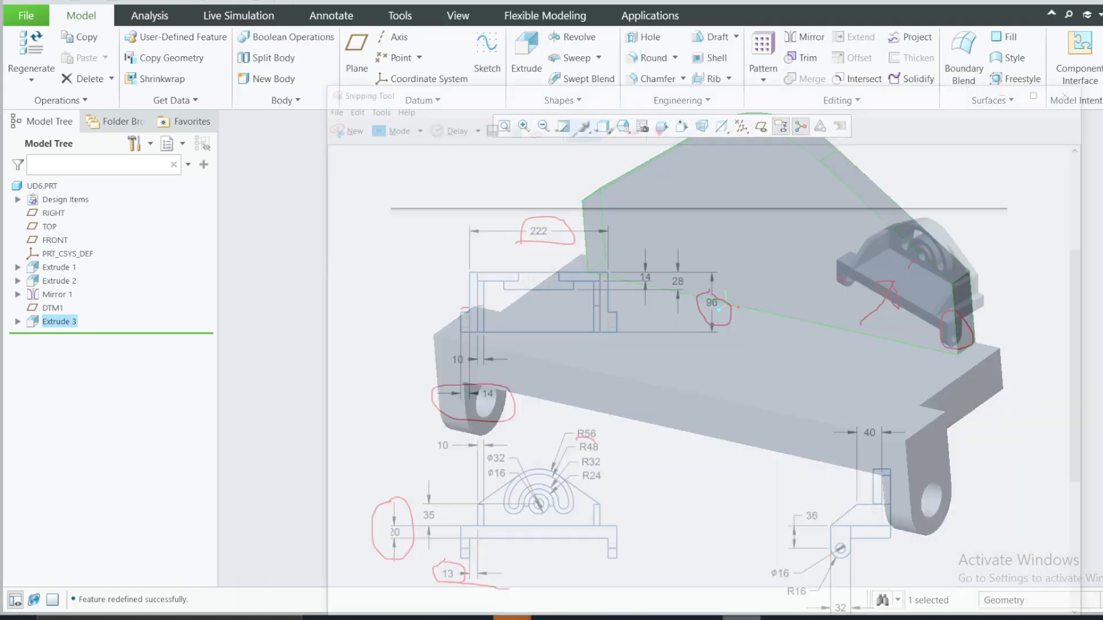
pyautogui.click(741, 618)
# Step: Start an extrusion sketch on the upright plate's right end face and orient the view parallel to the sketch plane
pyautogui.click(964, 312)
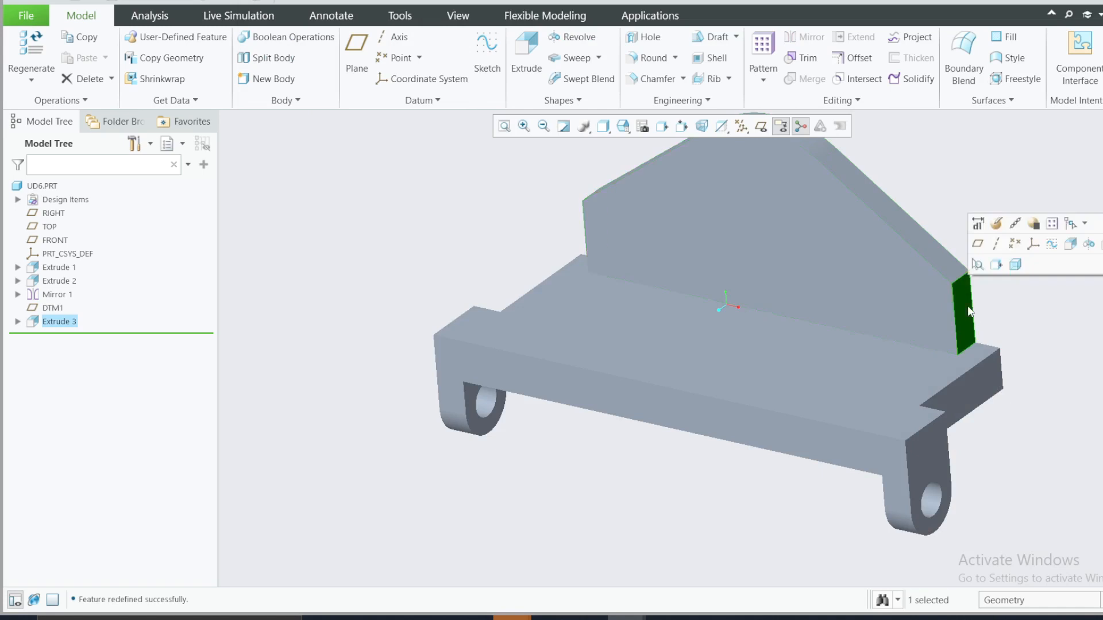
pyautogui.click(526, 57)
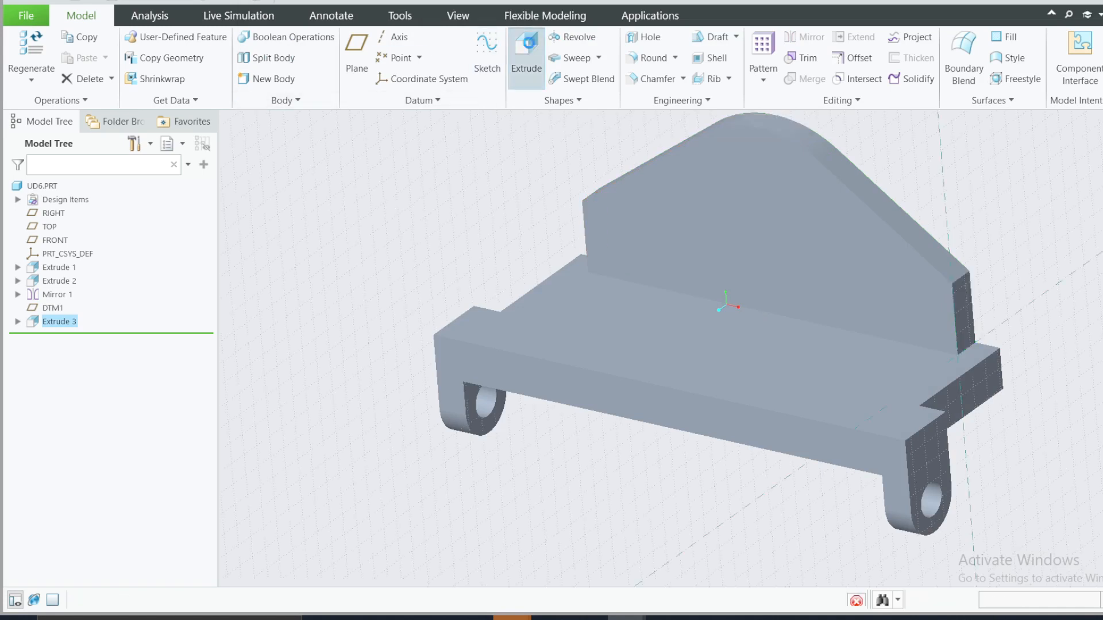
pyautogui.click(23, 78)
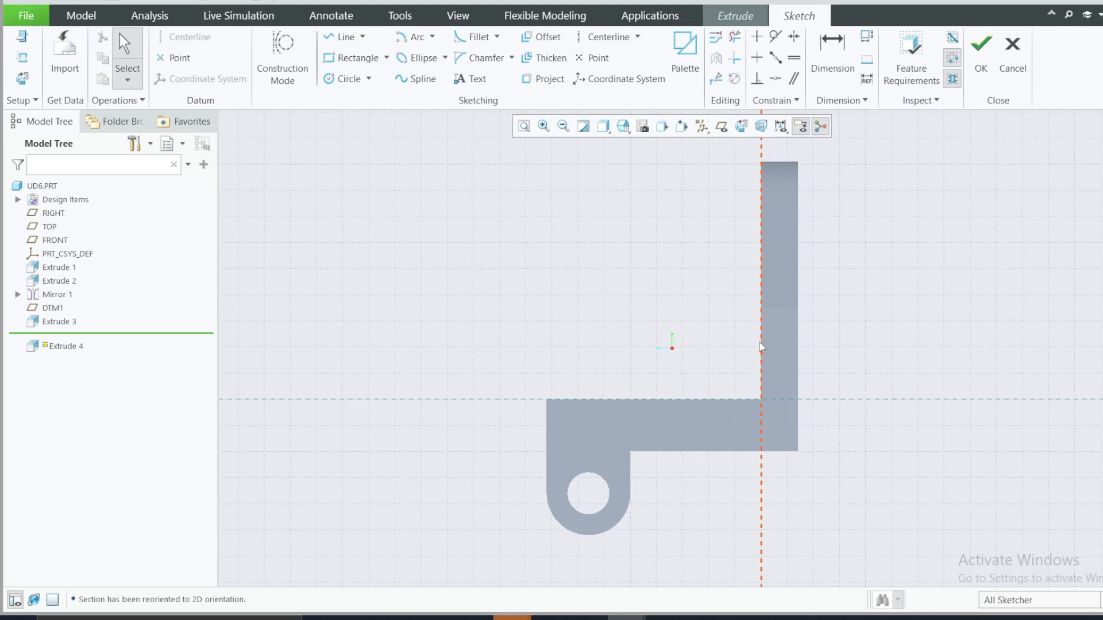
# Step: Sketch a closed rib profile, about 40 wide at its top edge, sloping from there to the base's front corner
pyautogui.press('l')
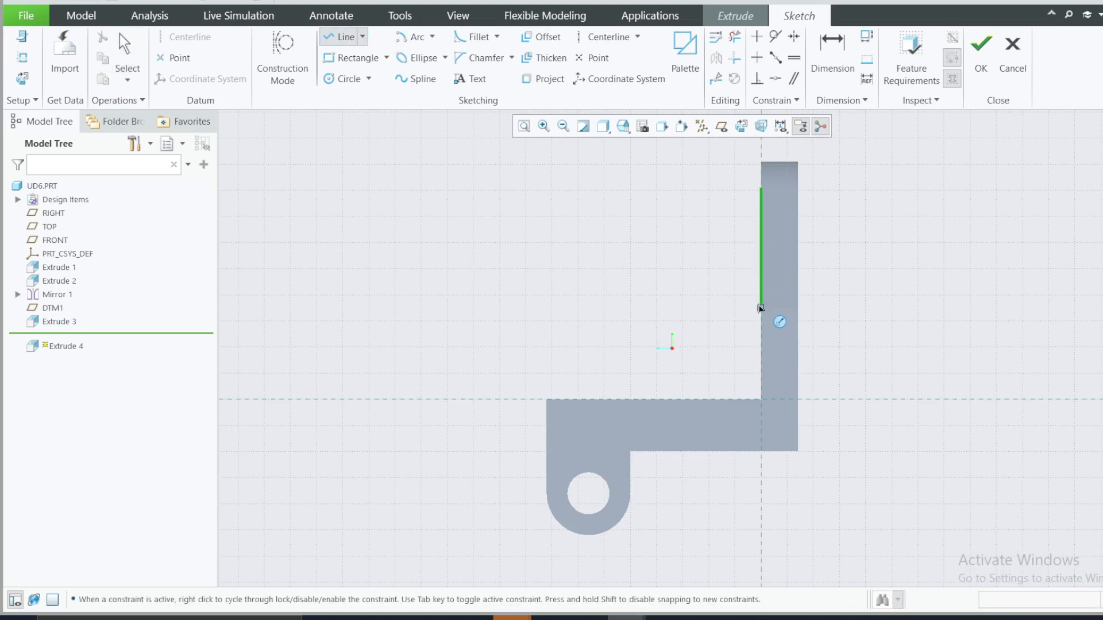
pyautogui.click(761, 277)
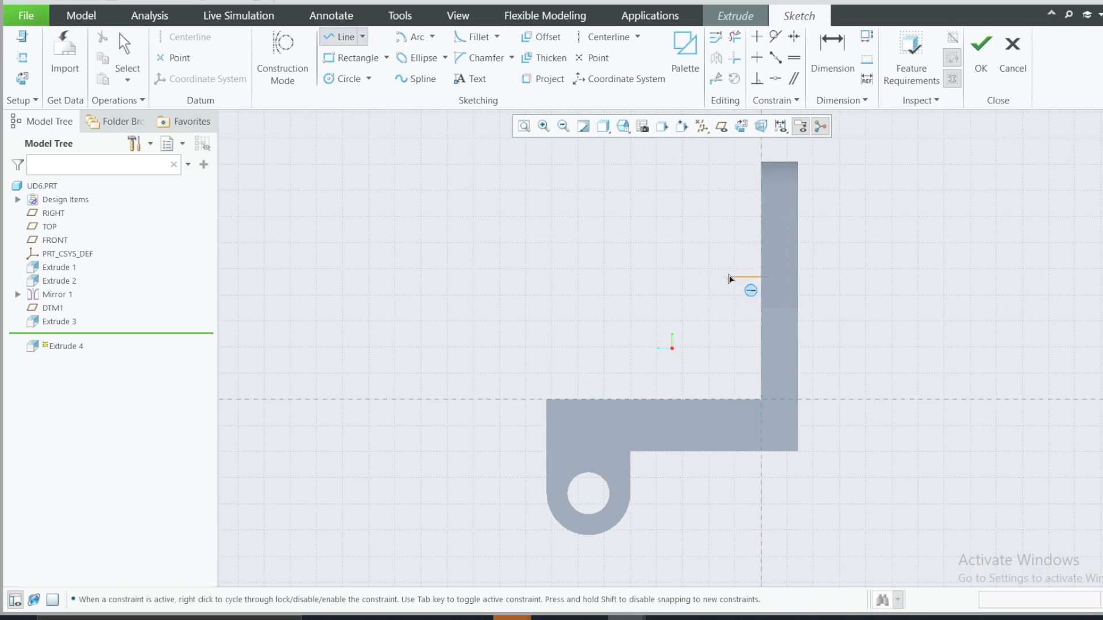
pyautogui.click(657, 277)
pyautogui.click(549, 400)
pyautogui.click(761, 400)
pyautogui.click(761, 276)
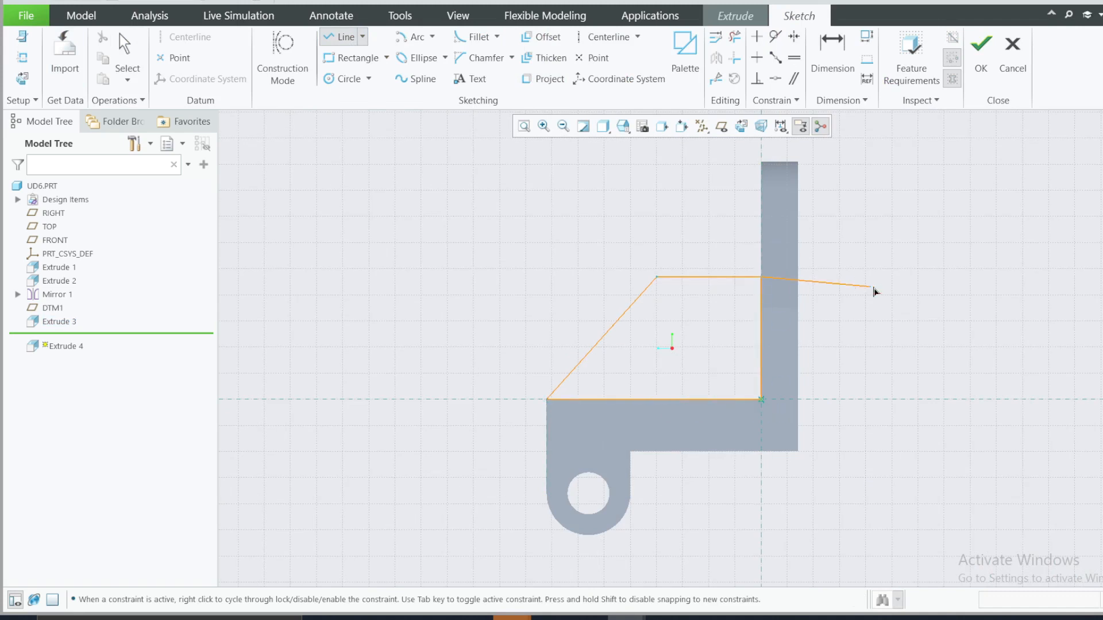
pyautogui.middleClick(887, 291)
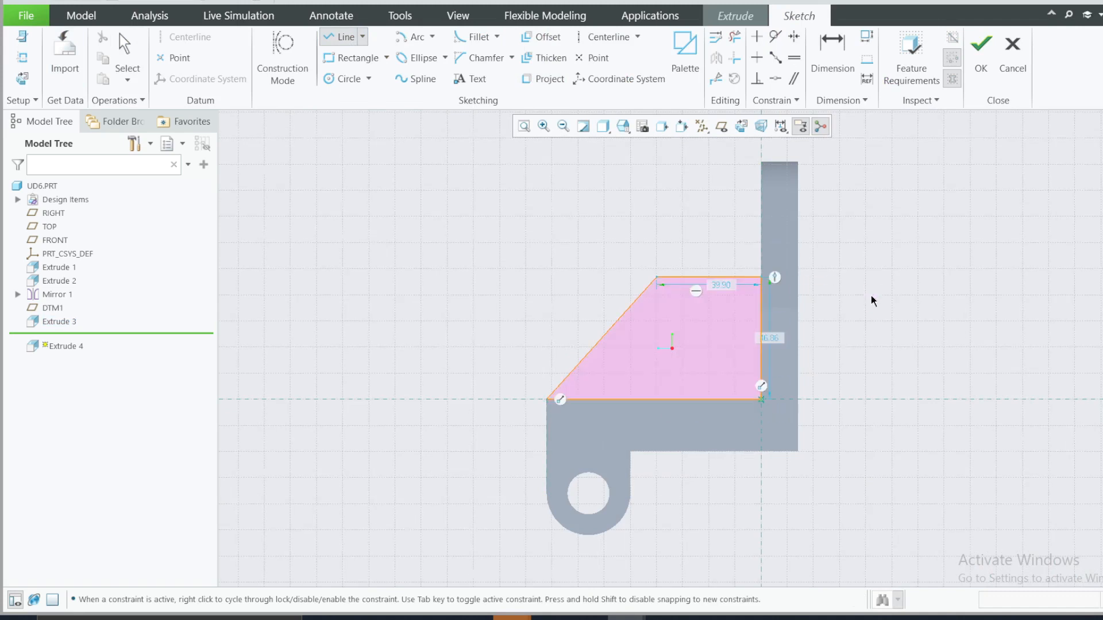
# Step: Check the rib width in the reference drawing and set the rib profile's top edge length to 40
pyautogui.press('d')
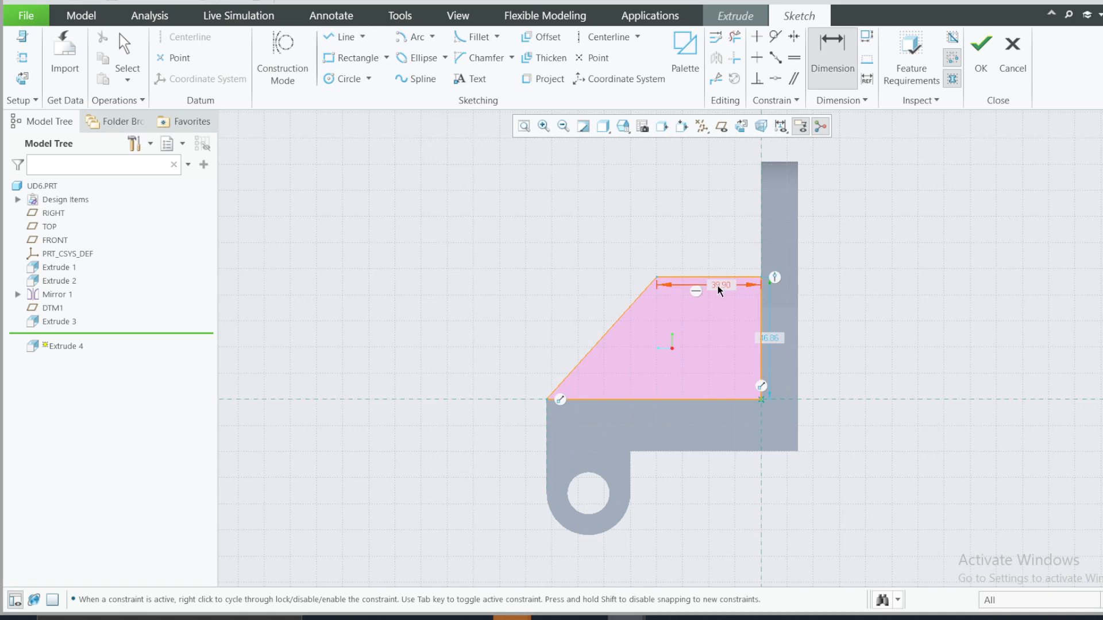
pyautogui.click(741, 618)
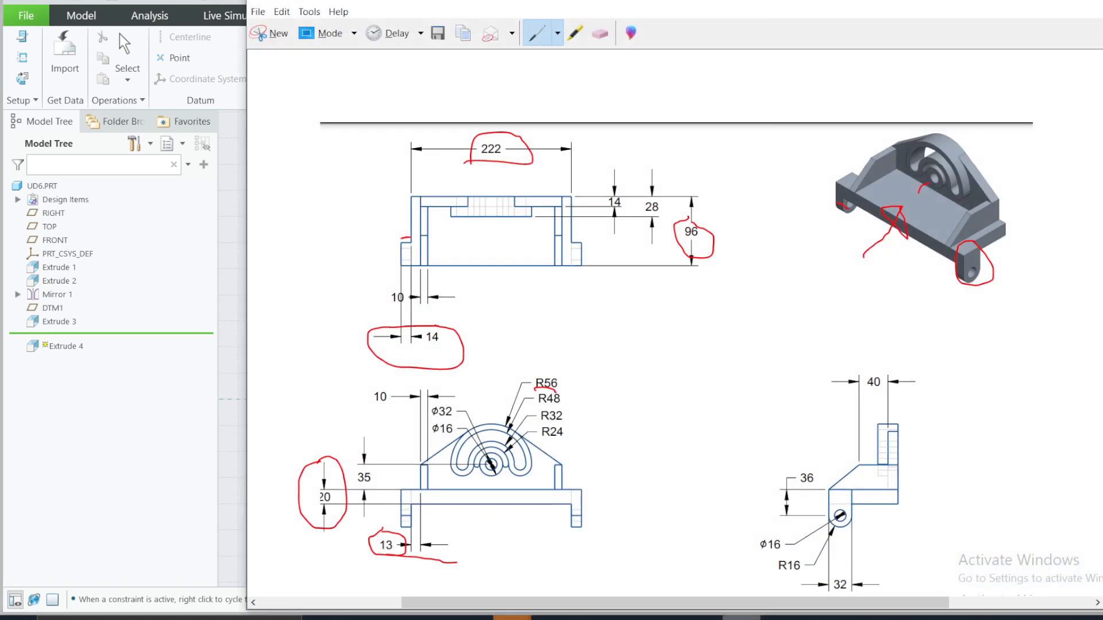
pyautogui.click(741, 618)
pyautogui.doubleClick(719, 286)
pyautogui.write('4')
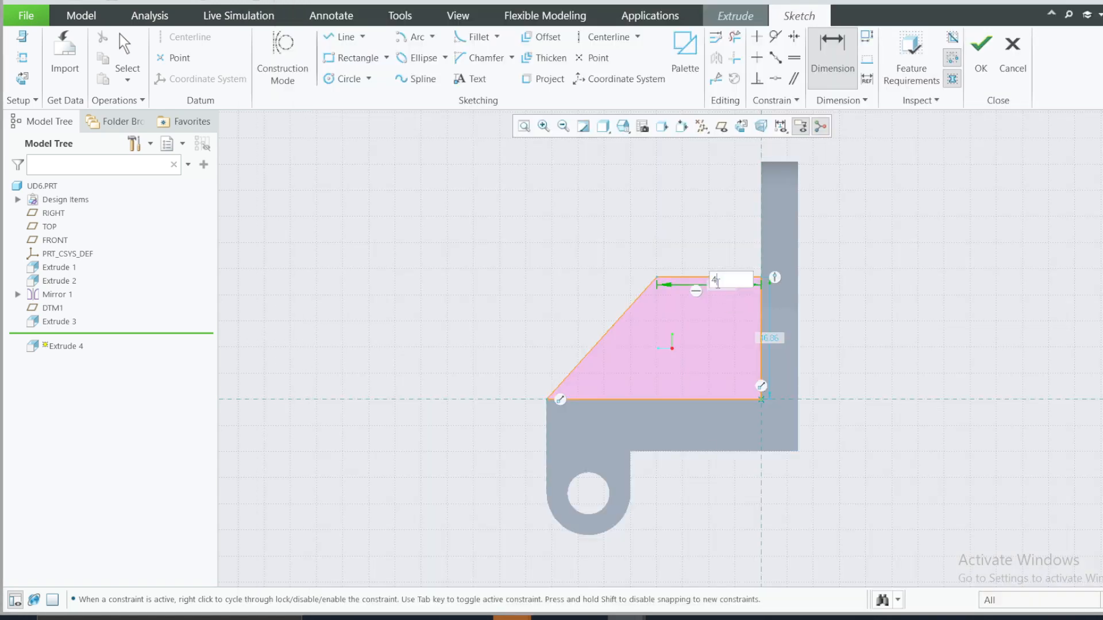
pyautogui.write('0')
pyautogui.press('Return')
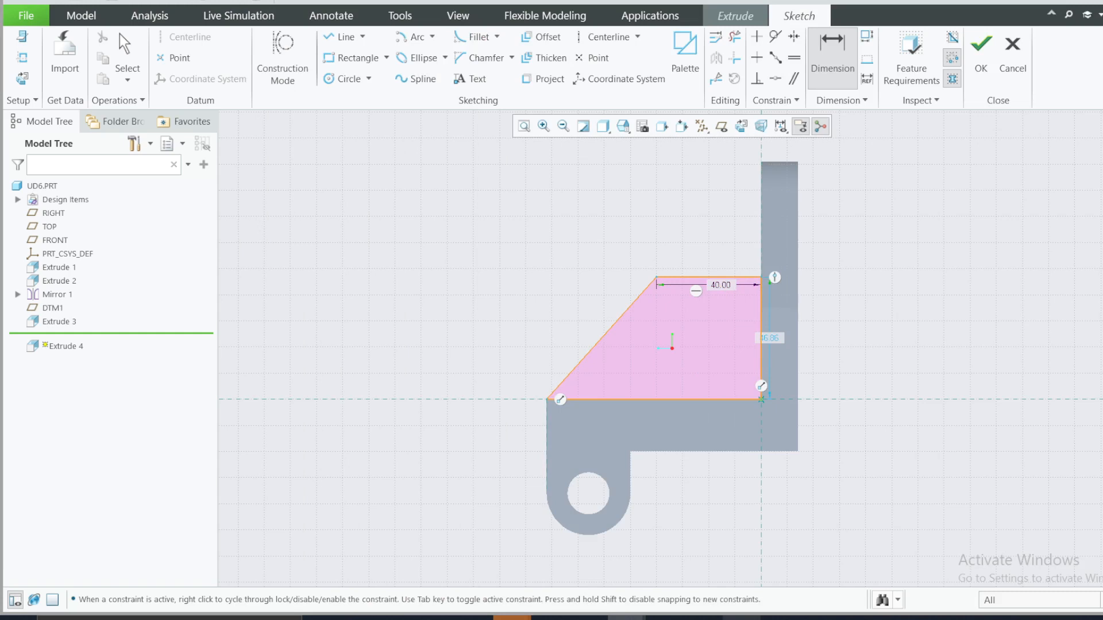
# Step: Check the side rib's height and its alignment with the upright plate in the reference drawing
pyautogui.click(741, 618)
pyautogui.click(741, 618)
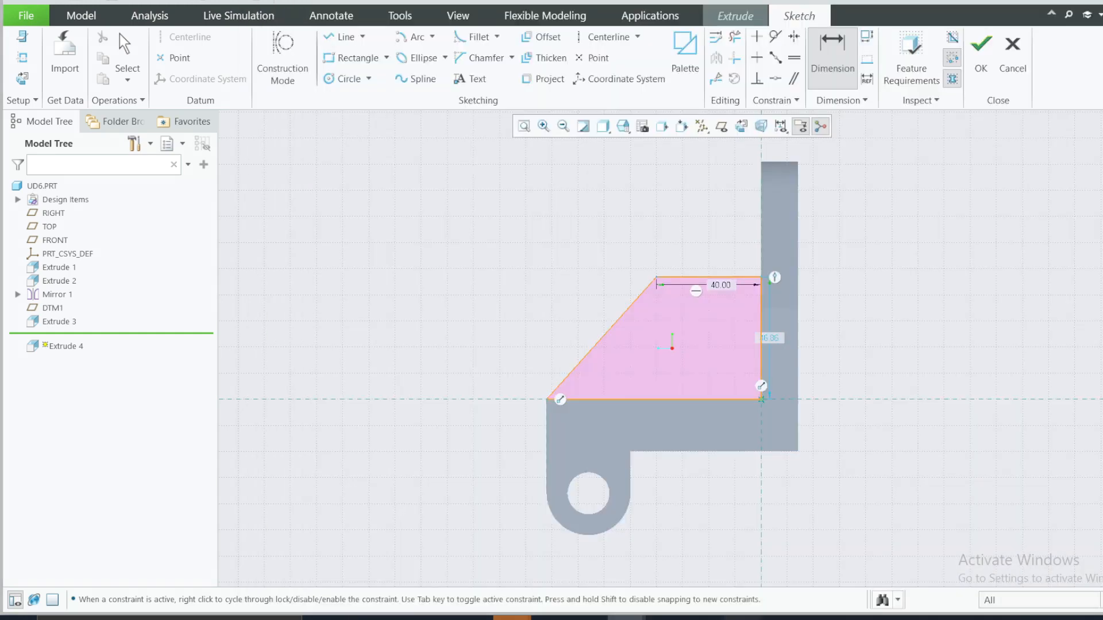
pyautogui.click(741, 618)
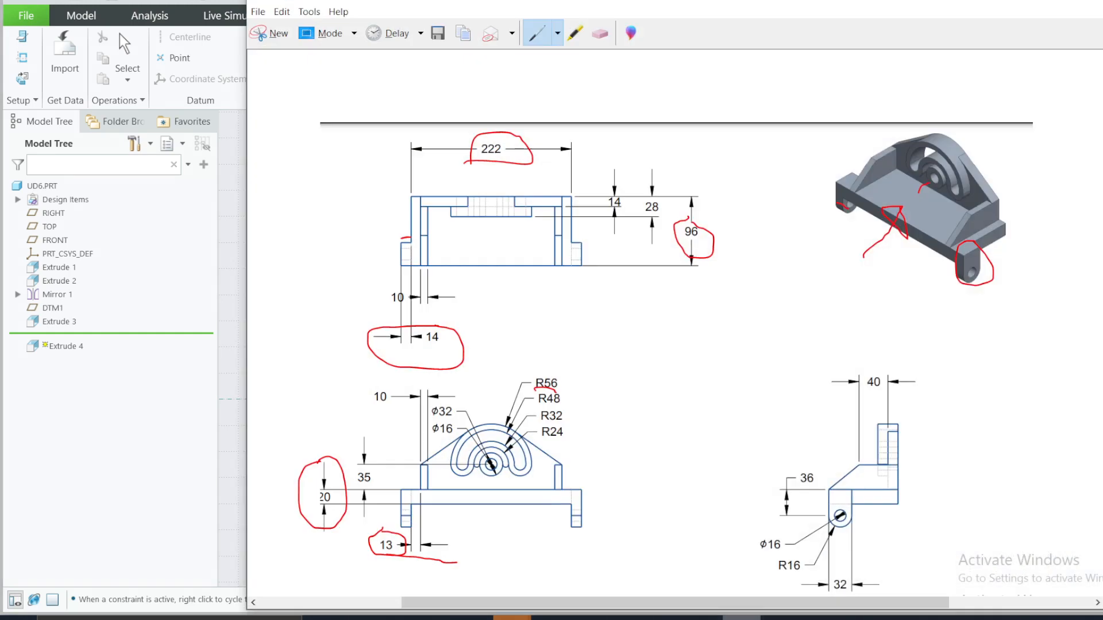
pyautogui.click(741, 618)
# Step: Add the upper edge of the upright plate's end face as a reference for the rib sketch
pyautogui.moveTo(711, 422)
pyautogui.mouseDown(button='middle')
pyautogui.moveTo(799, 389)
pyautogui.moveTo(971, 278)
pyautogui.mouseUp(button='middle')
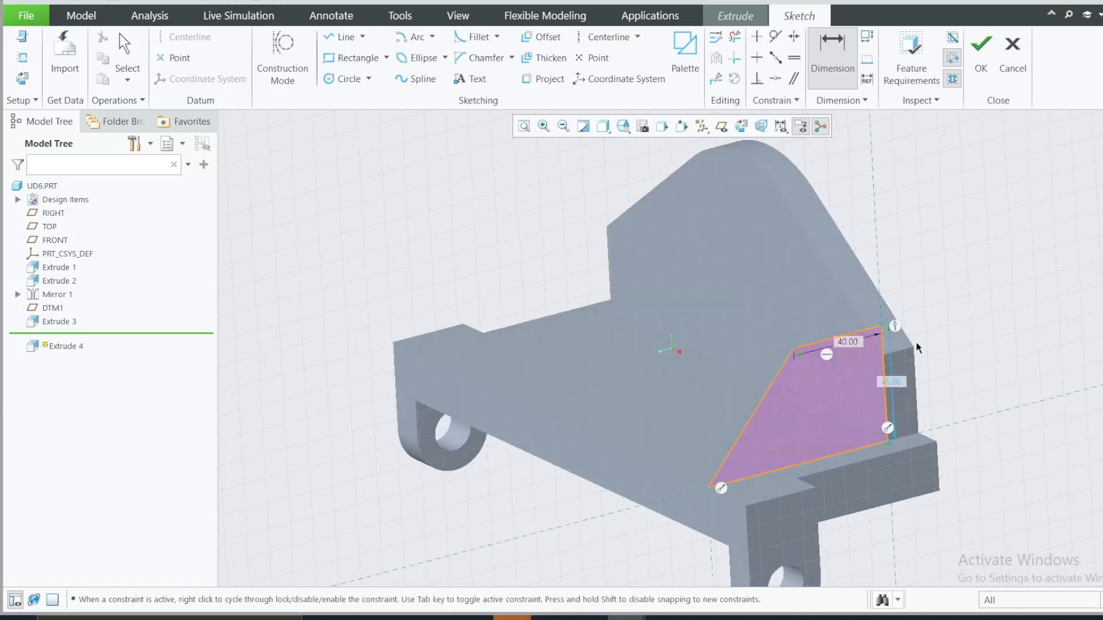
pyautogui.click(22, 77)
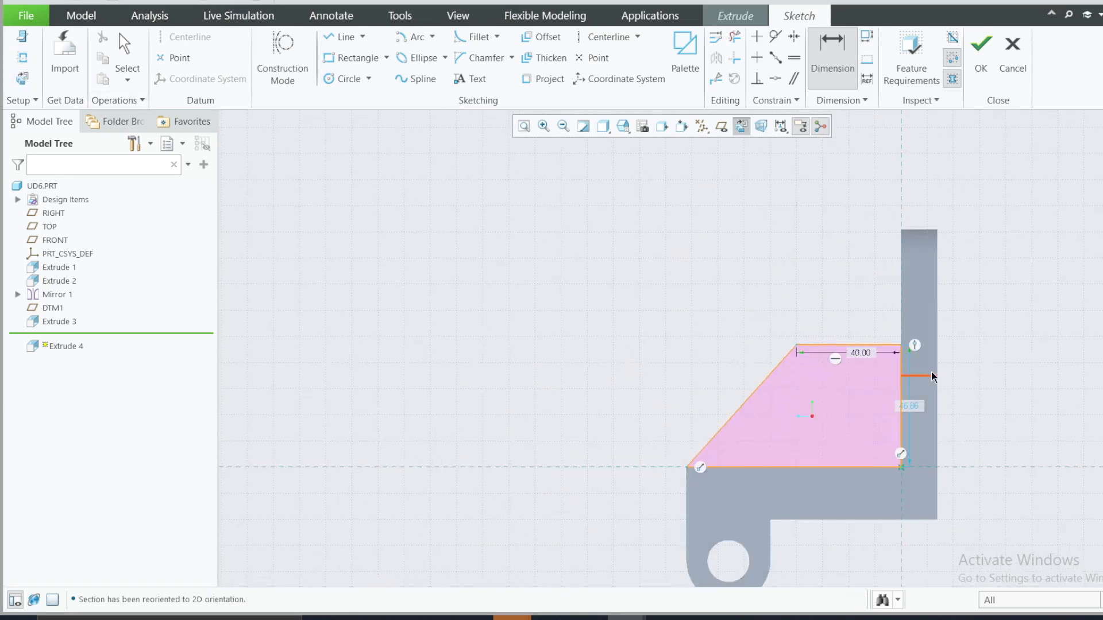
pyautogui.scroll(3, 968, 373)
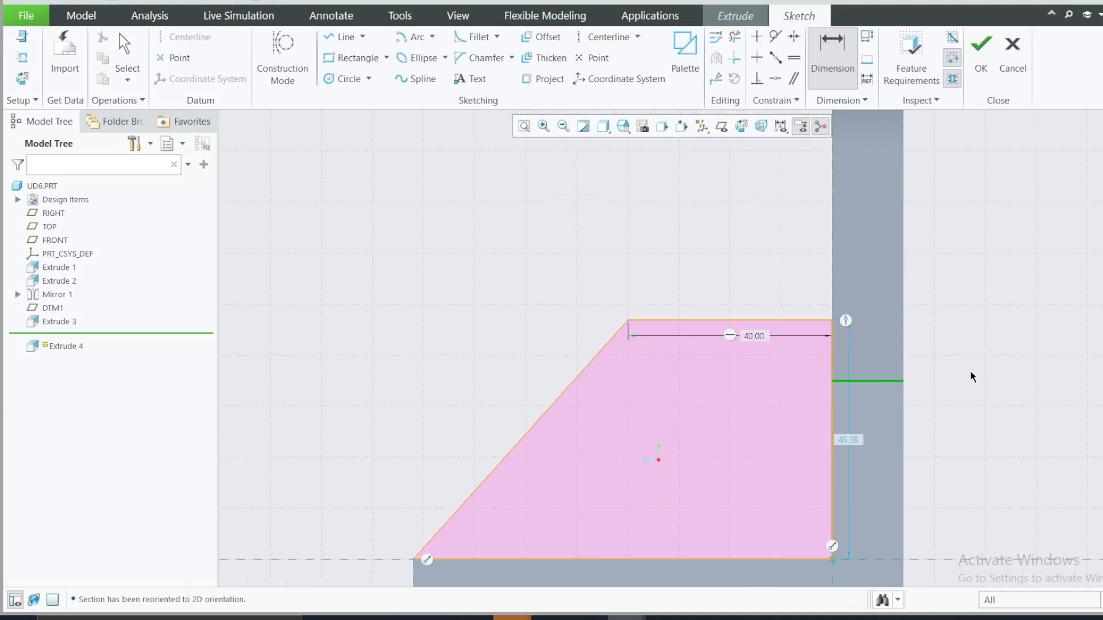
pyautogui.click(22, 57)
pyautogui.click(889, 381)
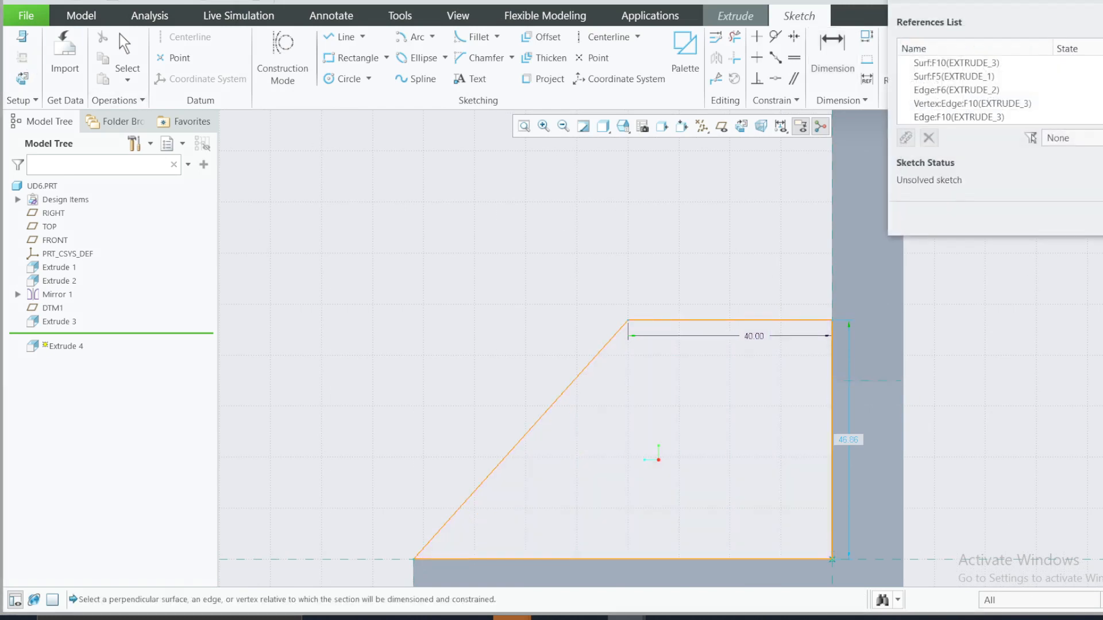
pyautogui.click(1102, 217)
pyautogui.click(850, 379)
pyautogui.click(991, 349)
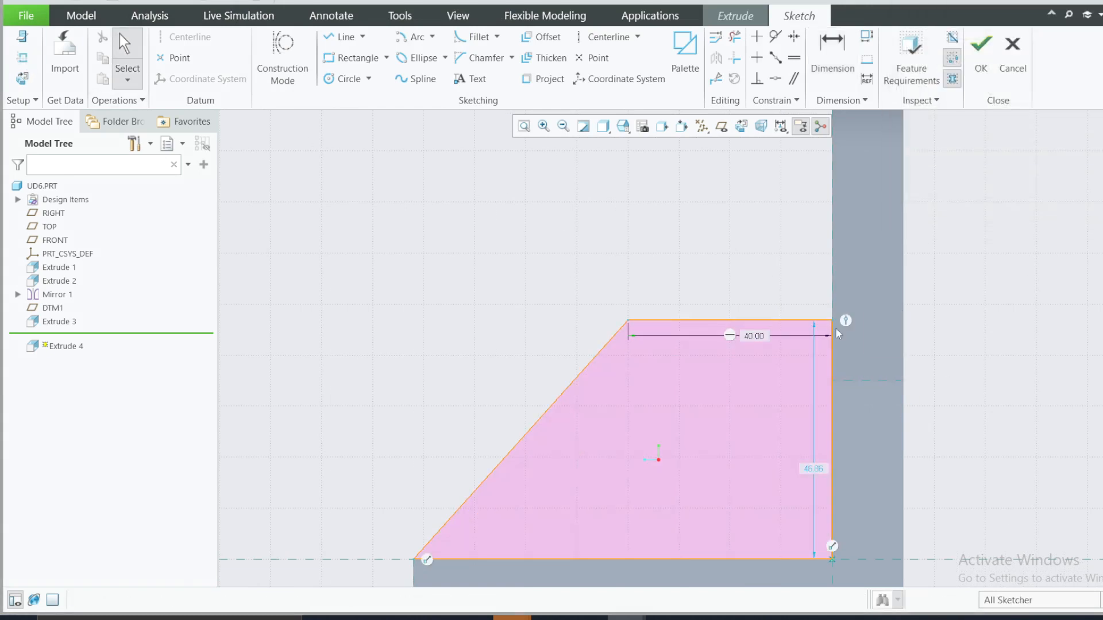
# Step: Lower the rib's top edge, try a coincident constraint at its plate-side corner, and delete the conflicting Coincident constraint
pyautogui.moveTo(830, 323); pyautogui.dragTo(834, 381)
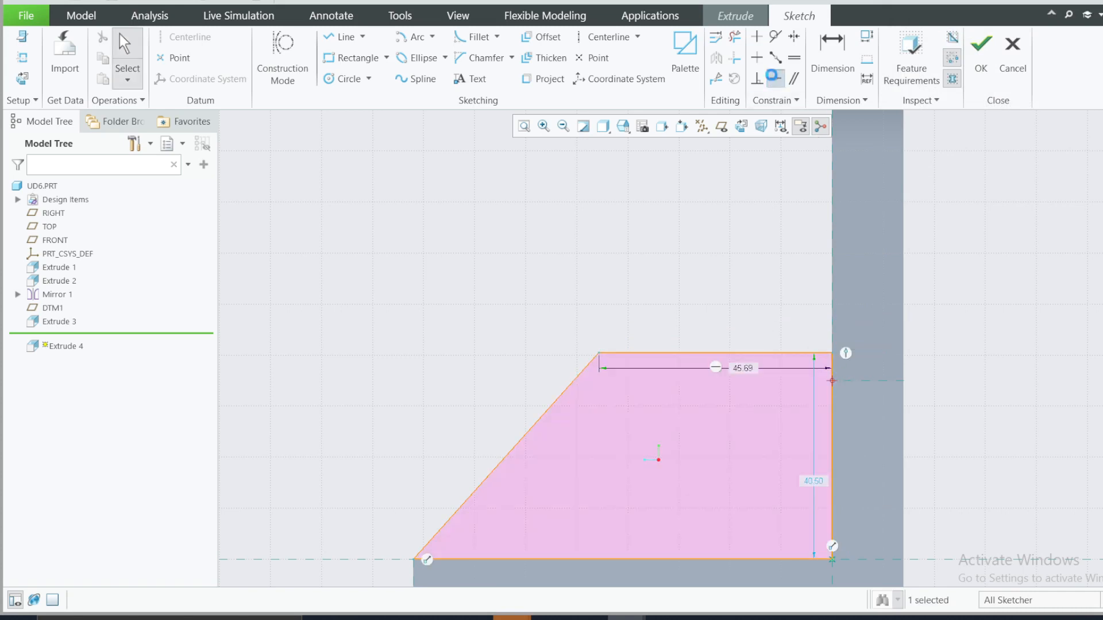
pyautogui.click(775, 79)
pyautogui.click(832, 375)
pyautogui.click(833, 379)
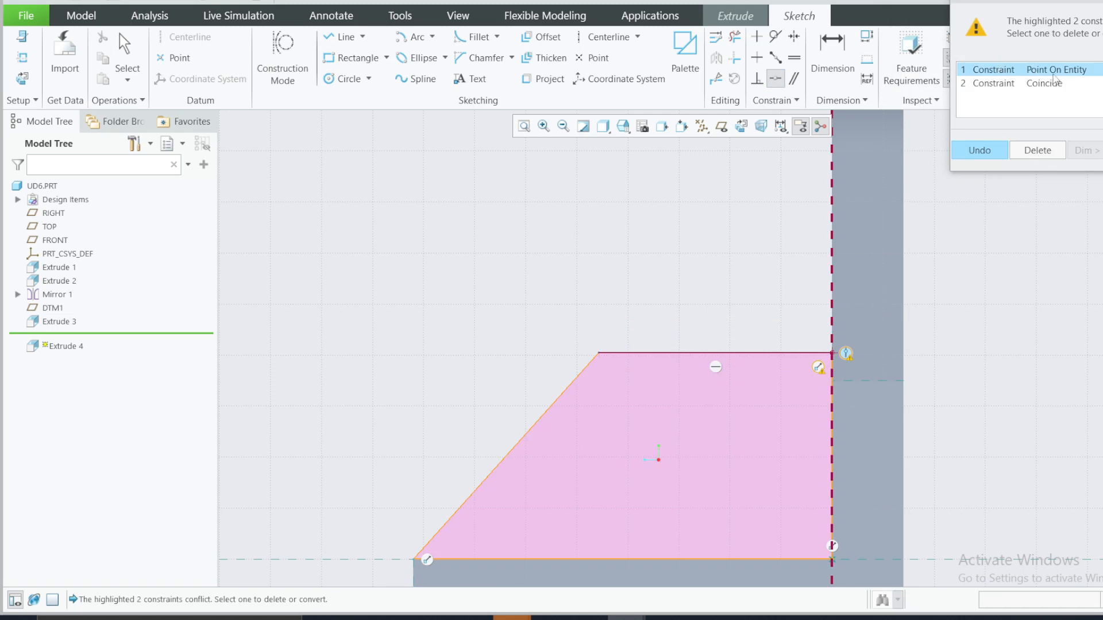
pyautogui.click(1044, 84)
pyautogui.click(1037, 151)
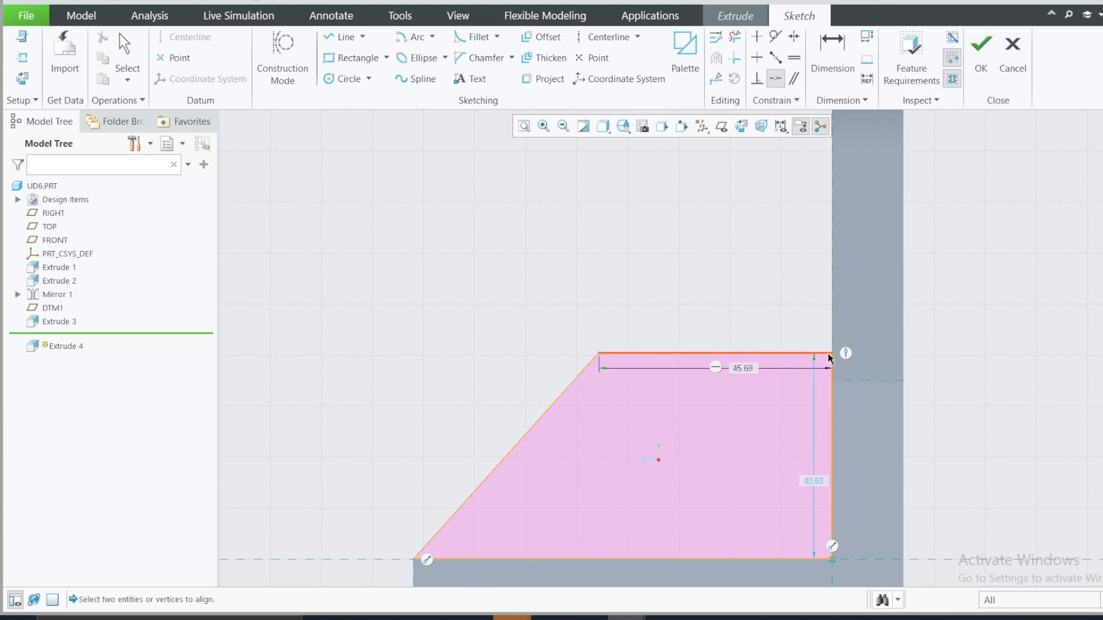
# Step: Make the rib's upper plate-side corner coincident with the end face's referenced upper edge and set the rib's top edge length to 40
pyautogui.click(833, 376)
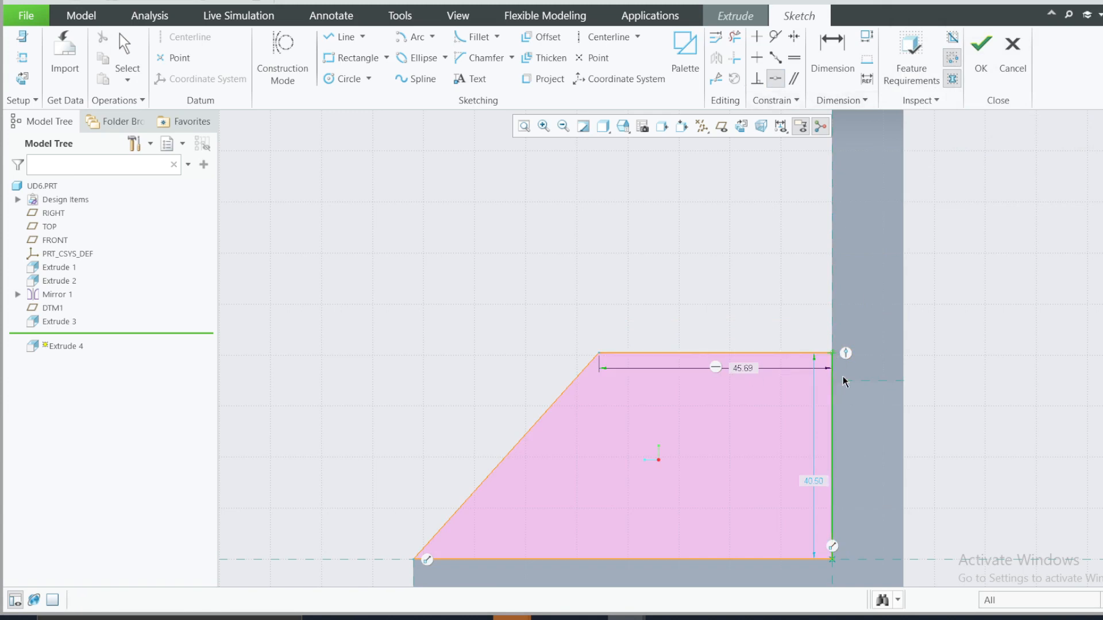
pyautogui.click(843, 382)
pyautogui.scroll(-3, 641, 353)
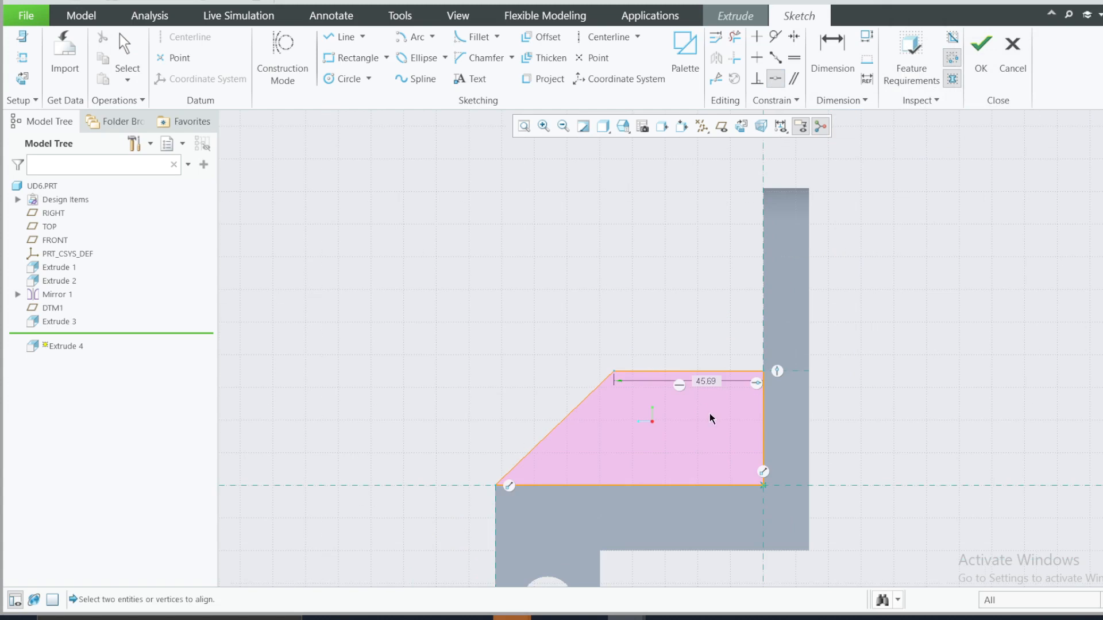
pyautogui.doubleClick(706, 382)
pyautogui.write('40')
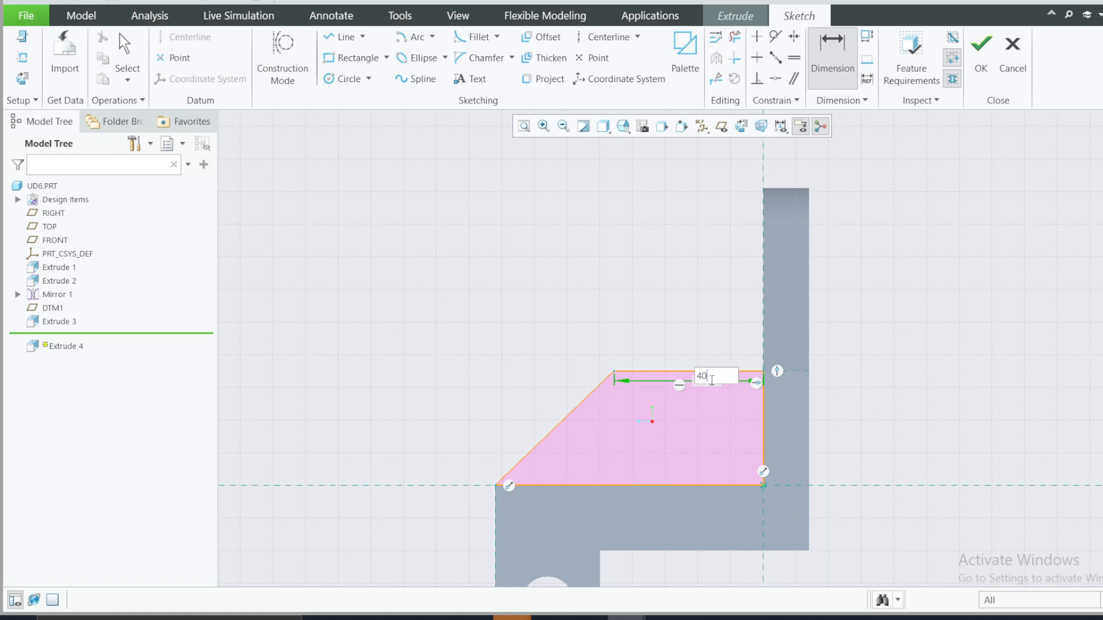
pyautogui.press('Return')
# Step: Check the side rib's thickness in the reference drawing's top view and circle that dimension
pyautogui.click(739, 618)
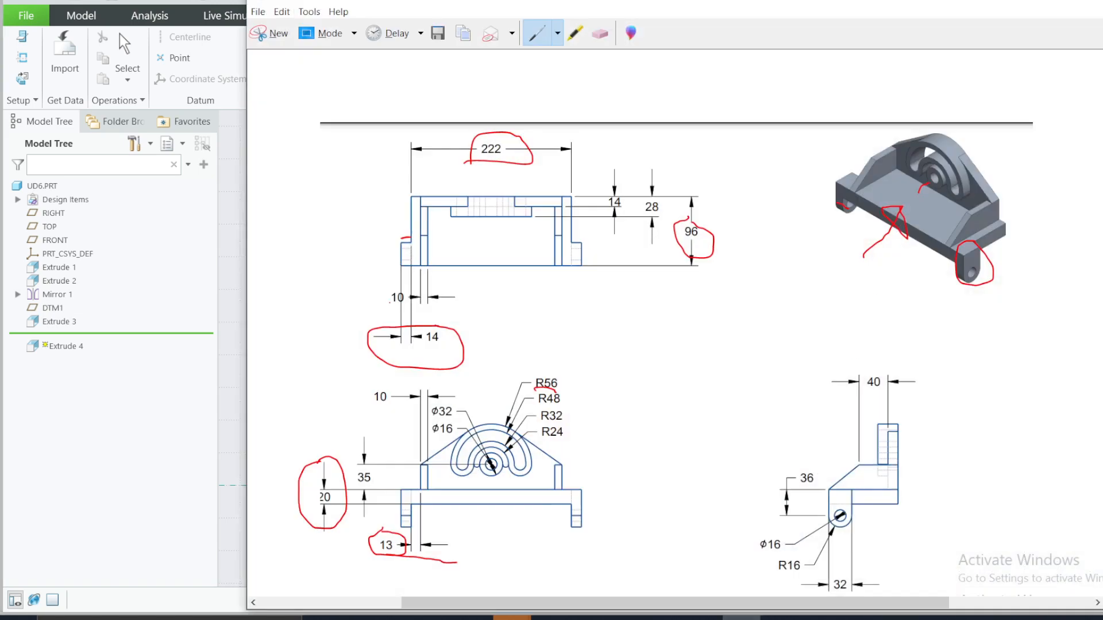
pyautogui.moveTo(405, 303)
pyautogui.mouseDown()
pyautogui.moveTo(446, 305)
pyautogui.moveTo(397, 283)
pyautogui.moveTo(414, 319)
pyautogui.mouseUp()
pyautogui.click(1020, 0)
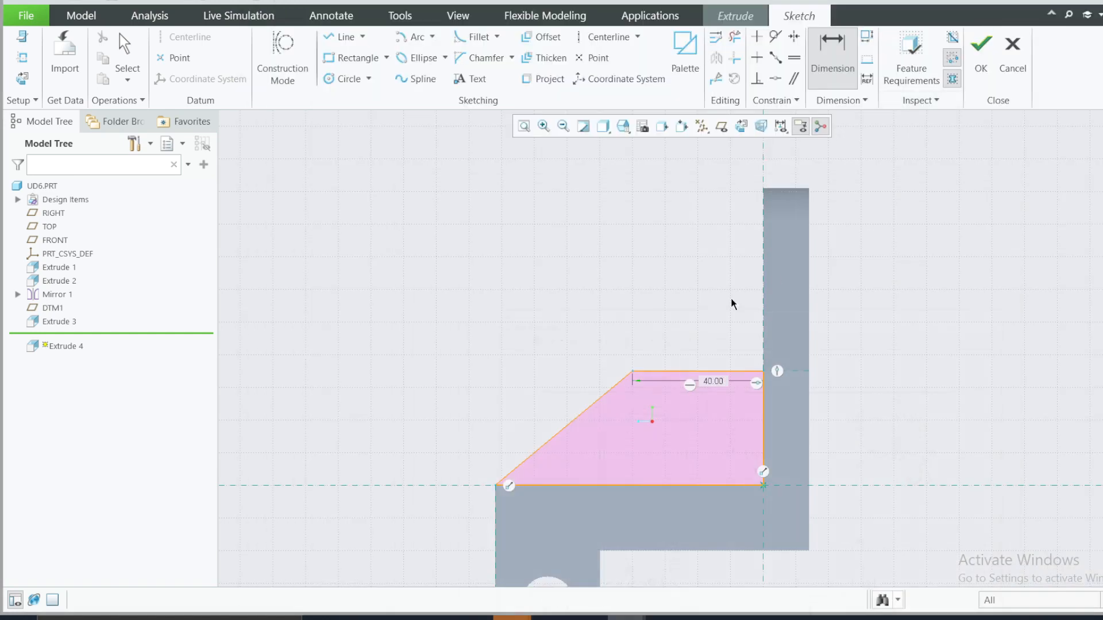
# Step: Finish the rib sketch and extrude it inward as a solid with a depth of 10
pyautogui.moveTo(732, 299)
pyautogui.mouseDown(button='middle')
pyautogui.moveTo(763, 295)
pyautogui.moveTo(767, 263)
pyautogui.mouseUp(button='middle')
pyautogui.click(981, 51)
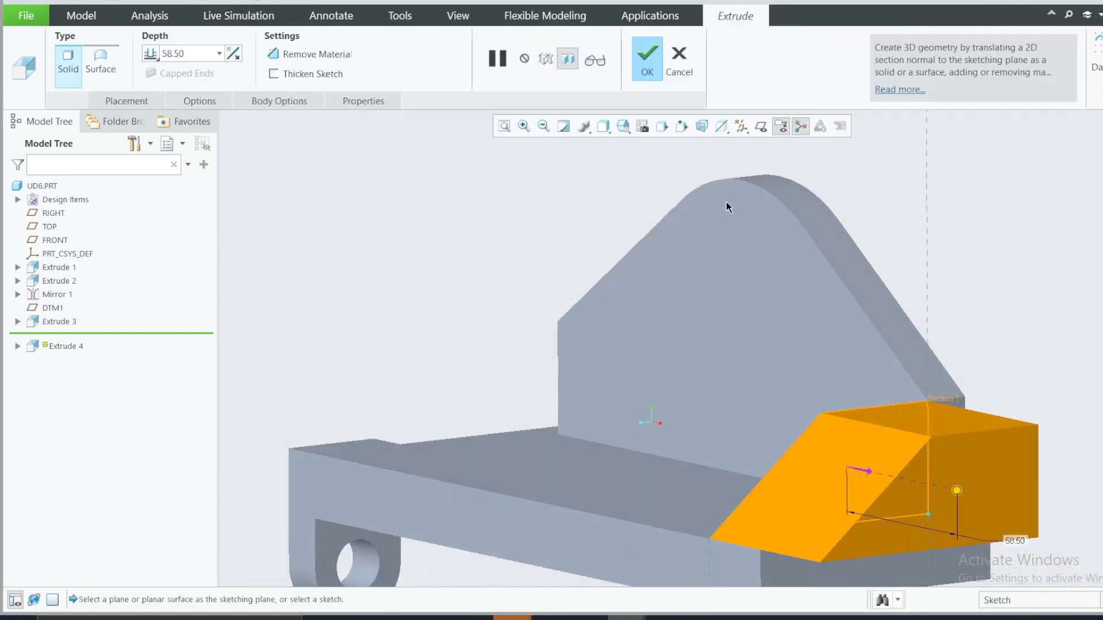
pyautogui.doubleClick(190, 55)
pyautogui.write('10')
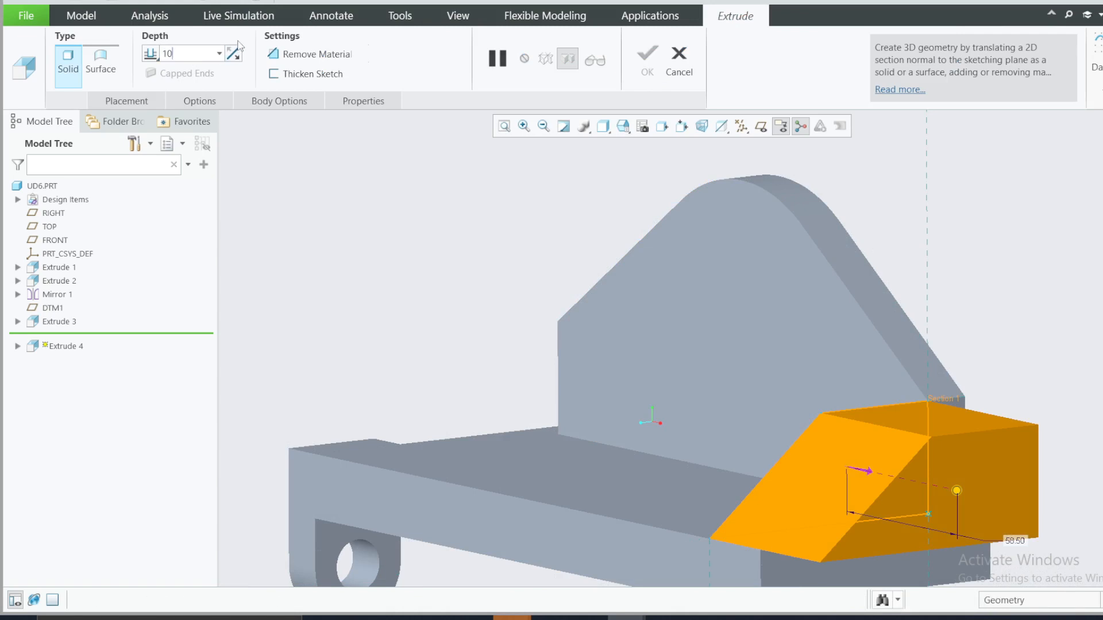
pyautogui.press('Return')
pyautogui.click(648, 57)
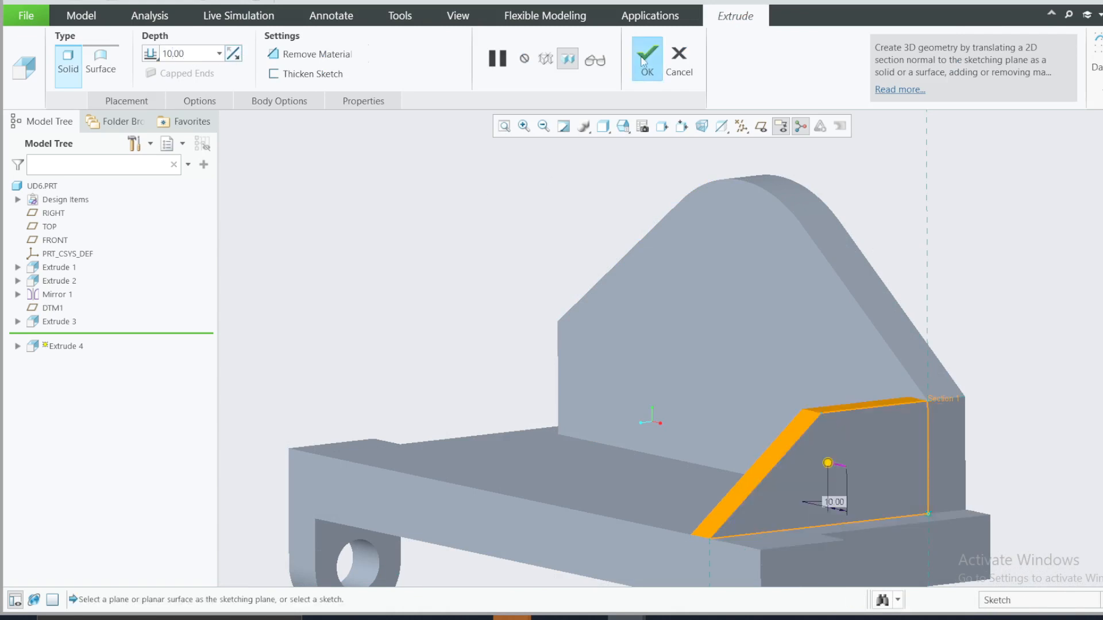
# Step: Mirror the side rib feature, Extrude 4, about the RIGHT datum plane
pyautogui.scroll(-3, 542, 264)
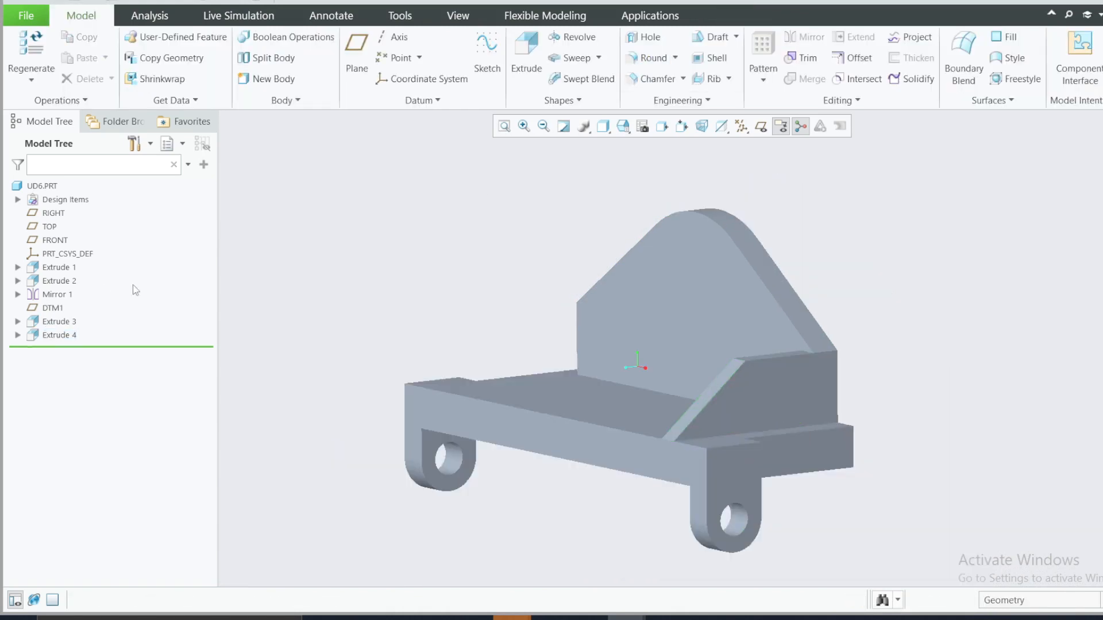
pyautogui.click(53, 225)
pyautogui.rightClick(45, 337)
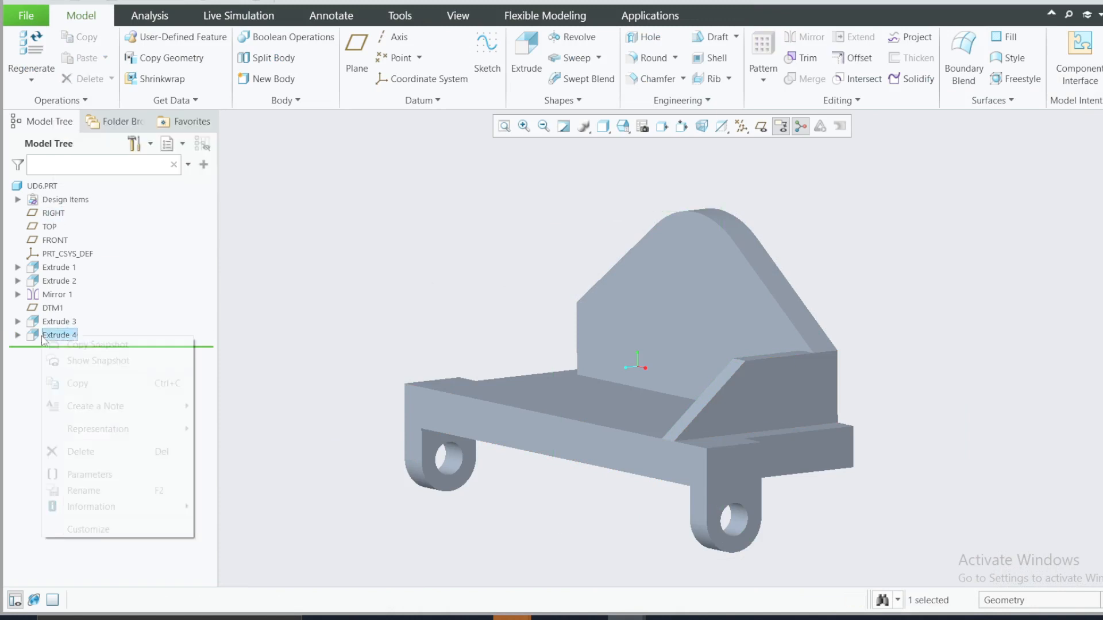
pyautogui.click(70, 296)
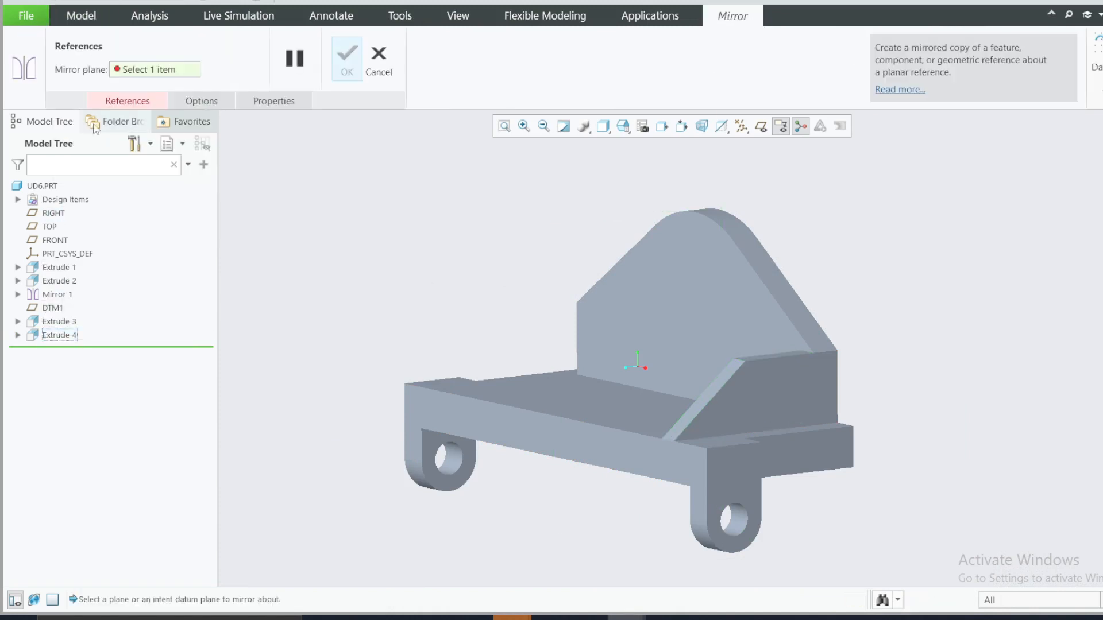
pyautogui.click(117, 103)
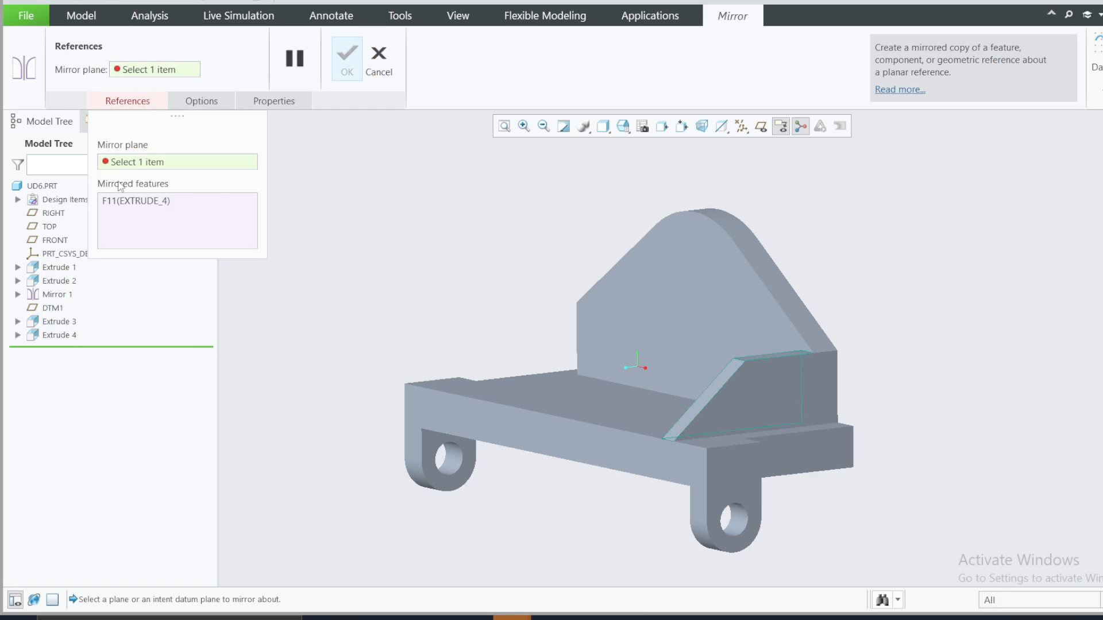
pyautogui.click(54, 213)
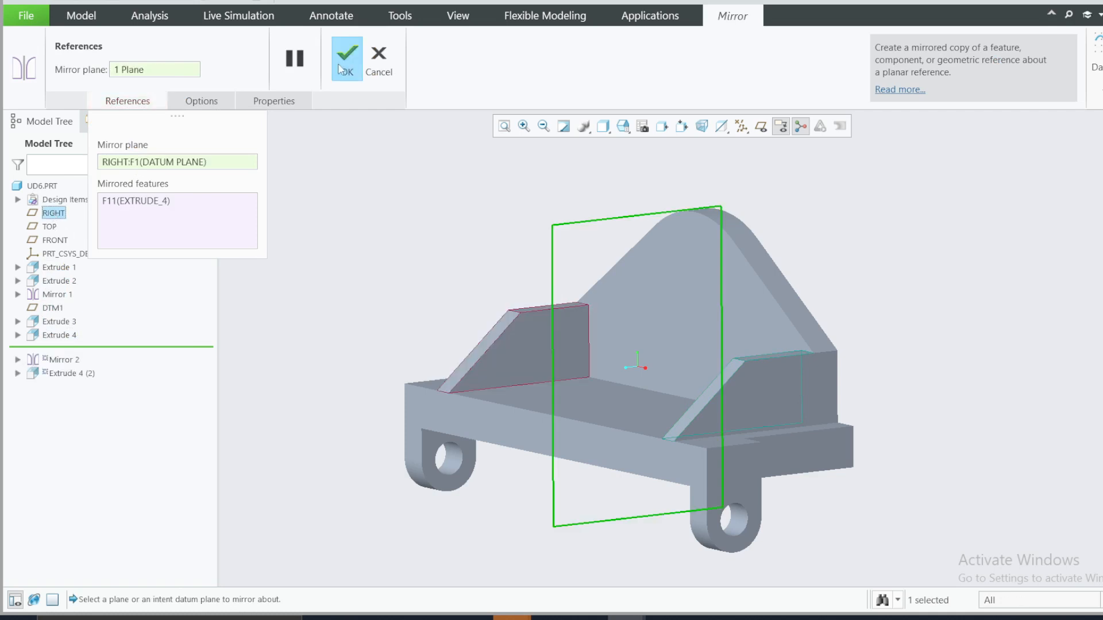
pyautogui.click(343, 63)
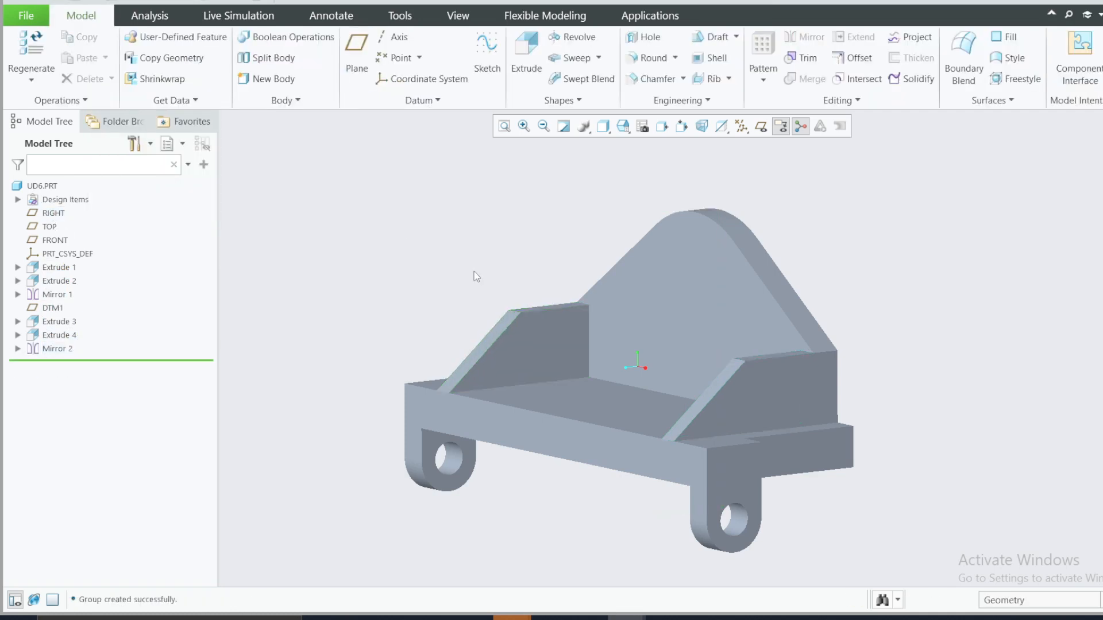
# Step: Check the upright plate's hole dimensions in the reference drawing and start a sketch on the plate's front face
pyautogui.moveTo(484, 269); pyautogui.dragTo(583, 361, button='middle')
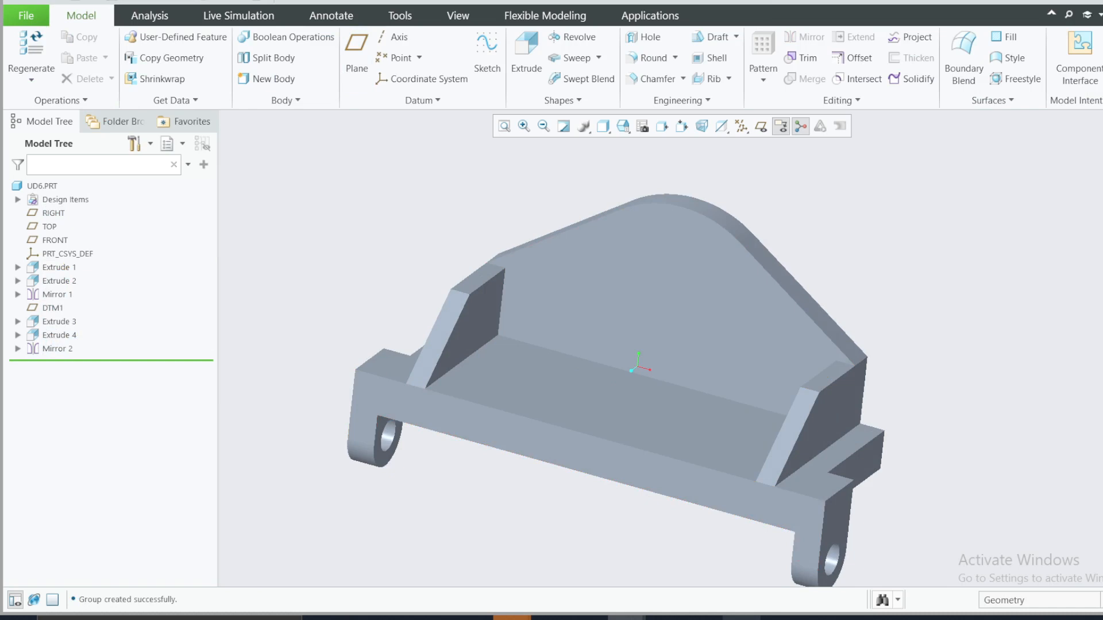
pyautogui.click(741, 619)
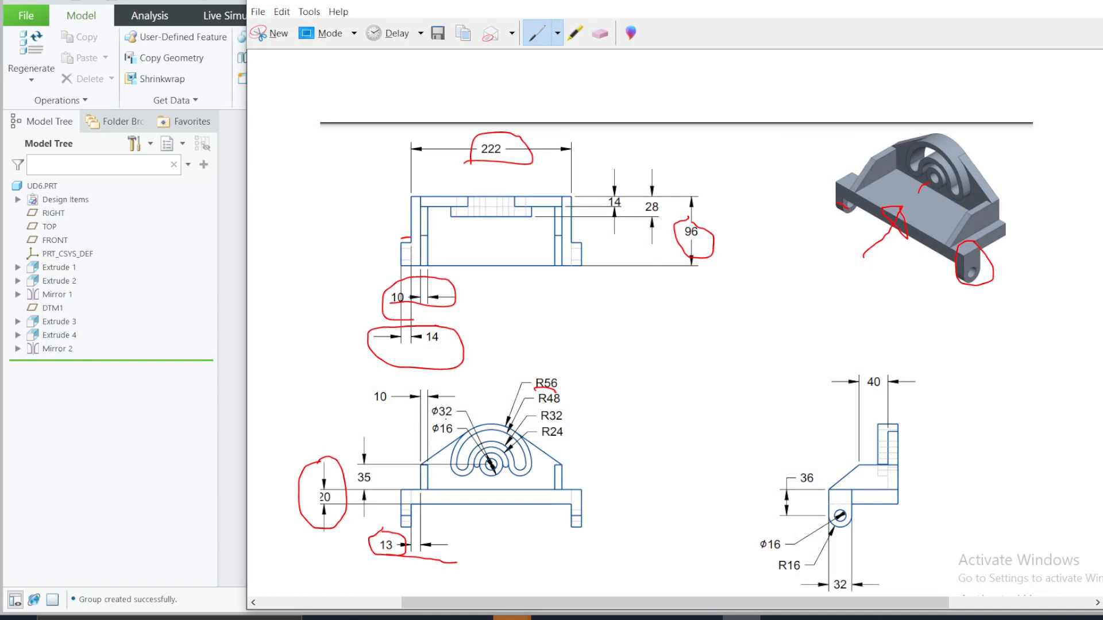
pyautogui.hotkey('alt', 'Tab')
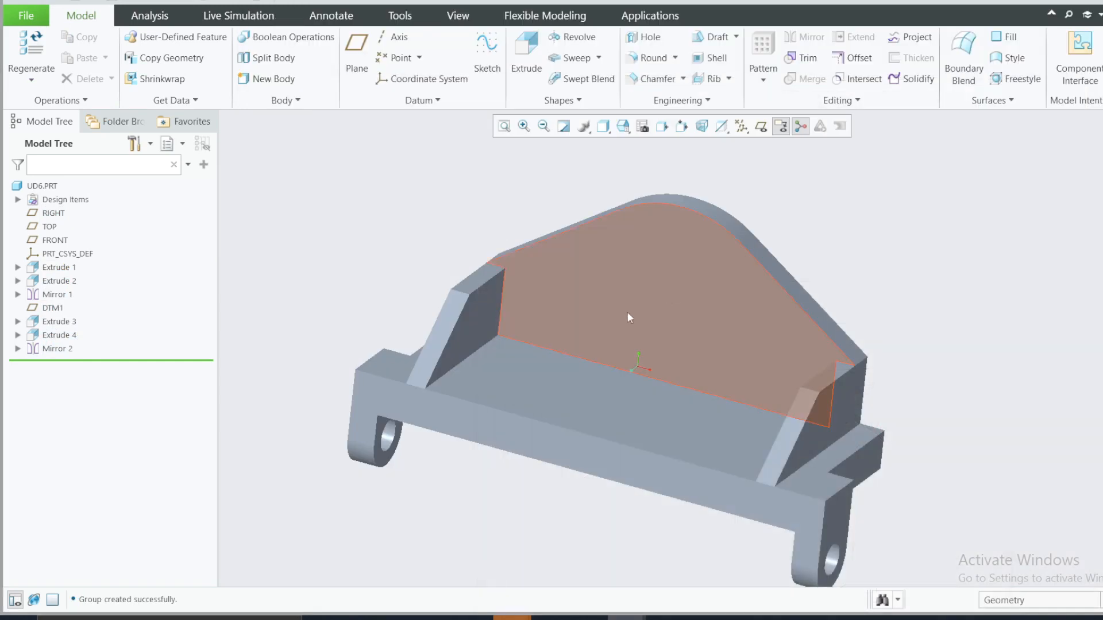
pyautogui.click(636, 307)
pyautogui.click(718, 244)
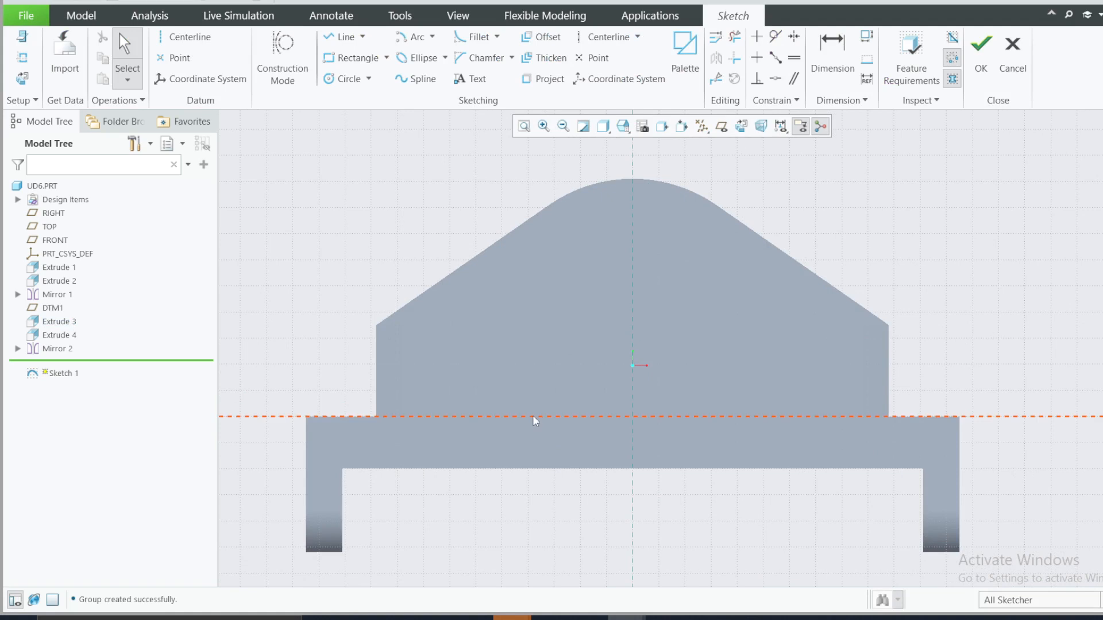
# Step: Sketch a circle about 32 in diameter on the plate's vertical centerline and set its center 35 above the base's top
pyautogui.click(344, 79)
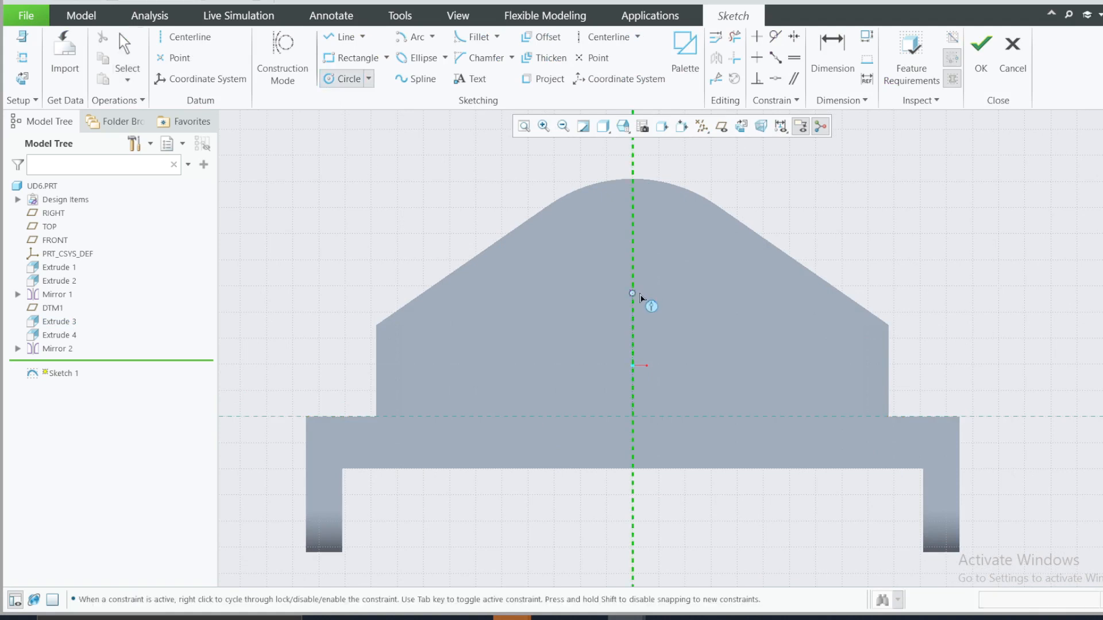
pyautogui.click(633, 294)
pyautogui.click(659, 326)
pyautogui.middleClick(673, 339)
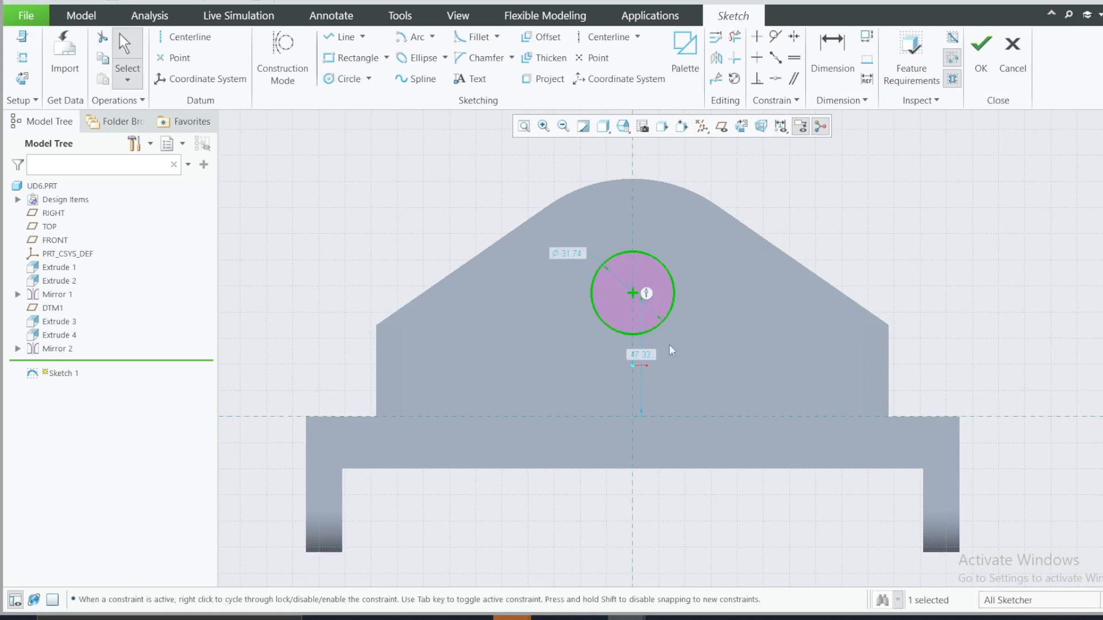
pyautogui.doubleClick(641, 355)
pyautogui.write('35')
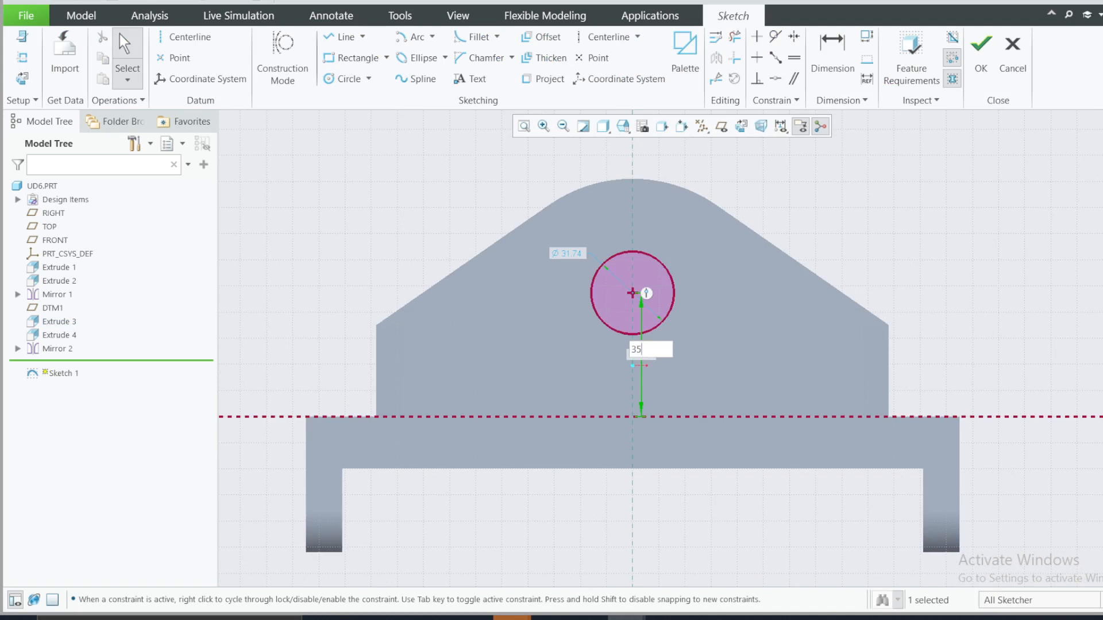
pyautogui.press('Return')
# Step: Check the hole diameter in the reference drawing and set the circle's diameter to 16
pyautogui.click(745, 618)
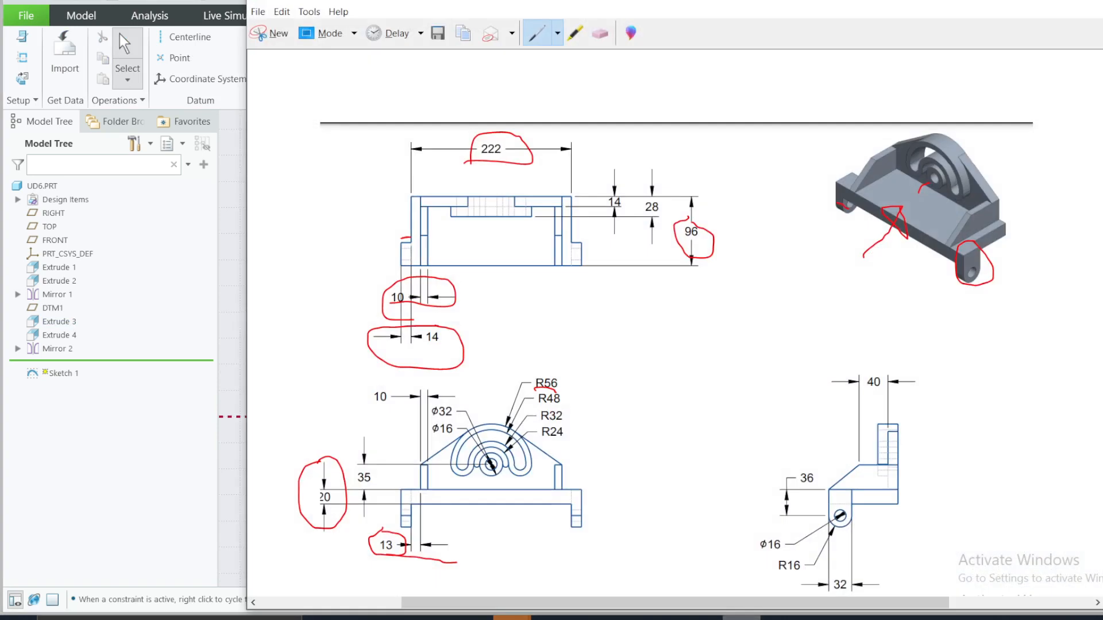
pyautogui.click(745, 617)
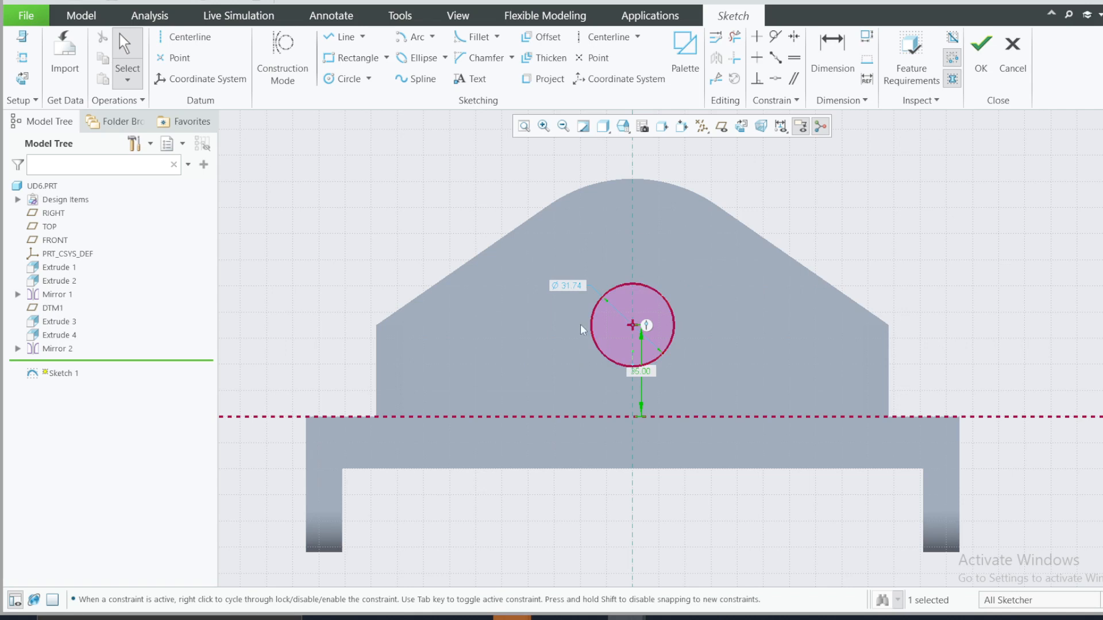
pyautogui.doubleClick(572, 286)
pyautogui.write('16')
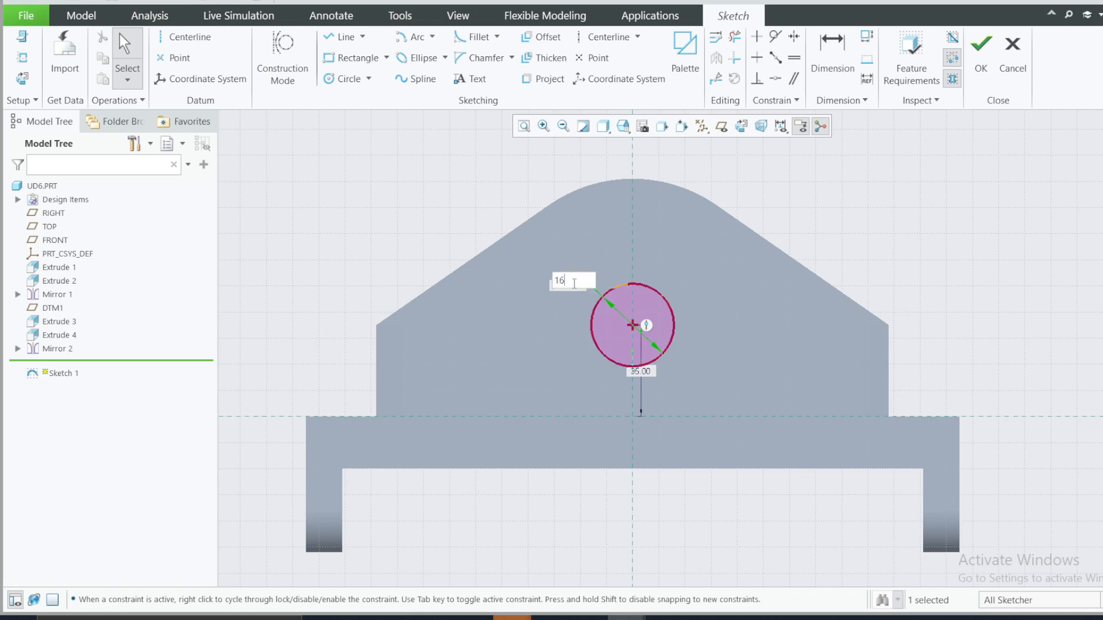
pyautogui.press('Return')
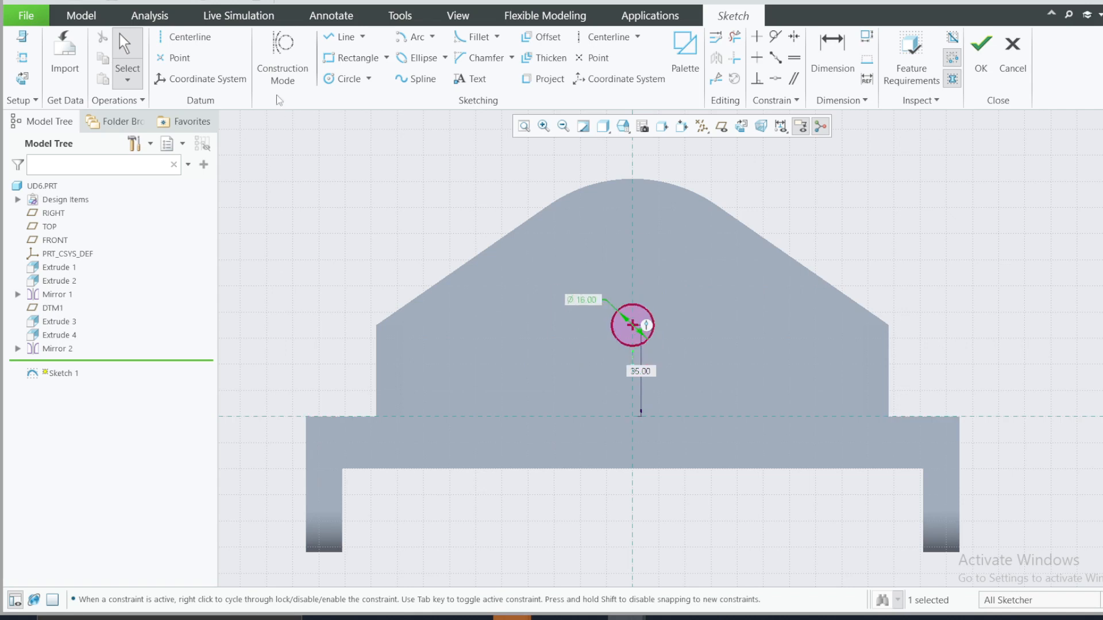
# Step: Sketch a second circle about 29 in diameter, concentric with the 16-diameter circle on the upright plate
pyautogui.click(347, 79)
pyautogui.click(633, 325)
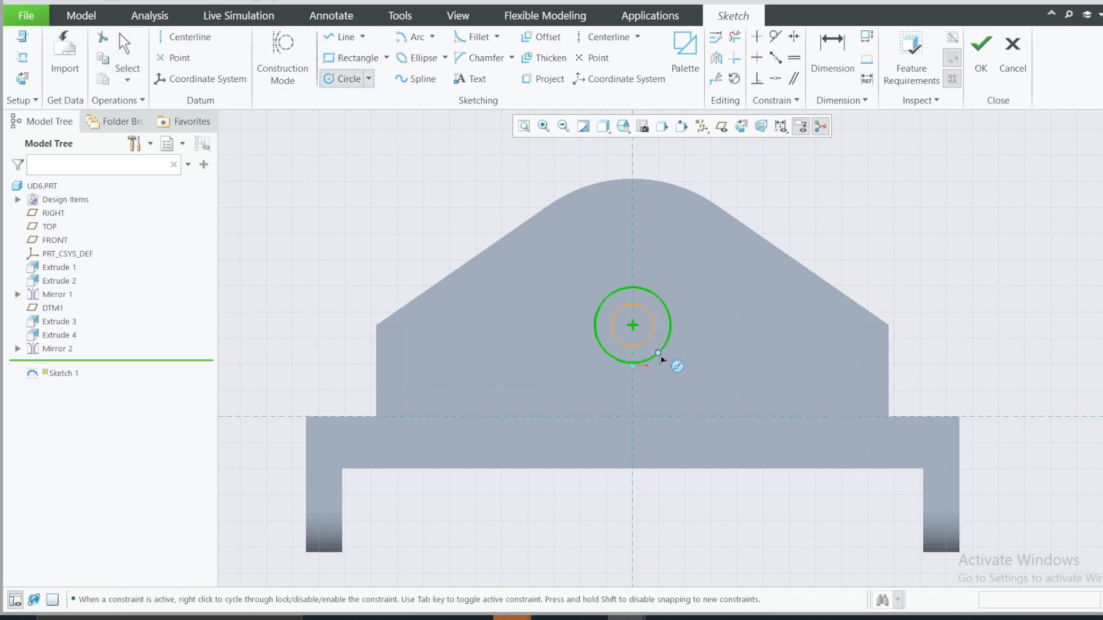
pyautogui.click(661, 356)
pyautogui.middleClick(702, 340)
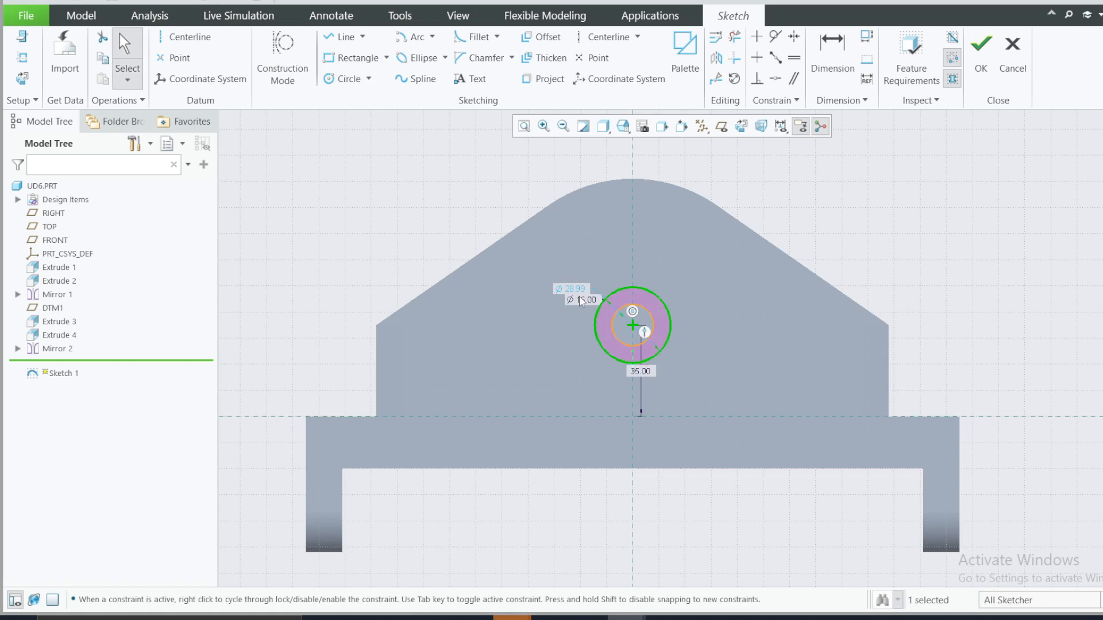
# Step: Convert the outer circle's diameter dimension to a radius and set it to 16
pyautogui.click(563, 288)
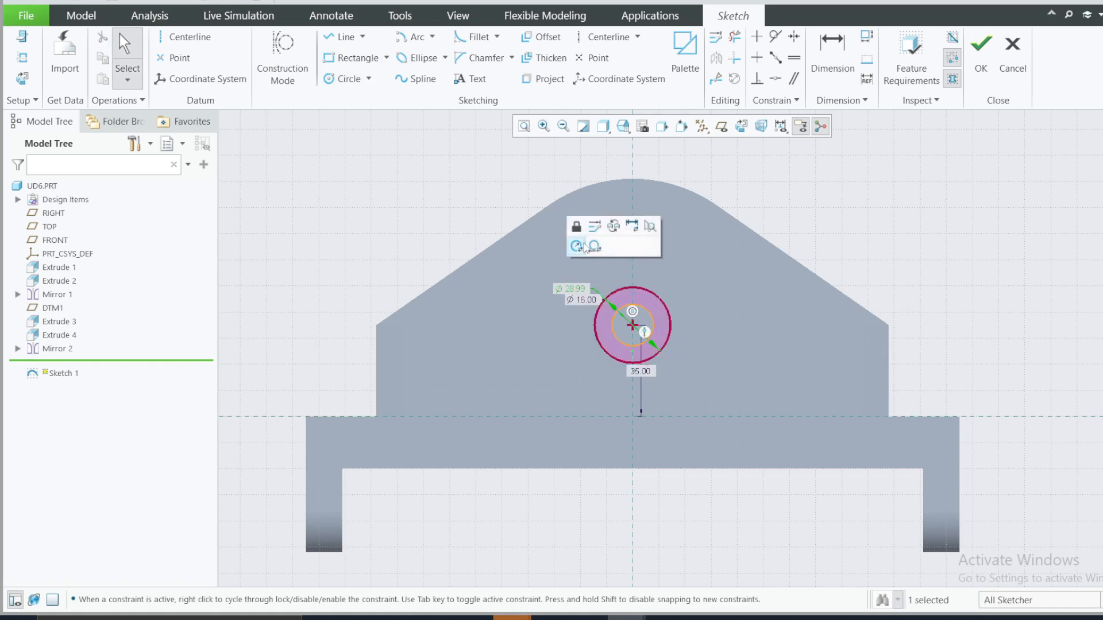
pyautogui.click(583, 249)
pyautogui.write('16')
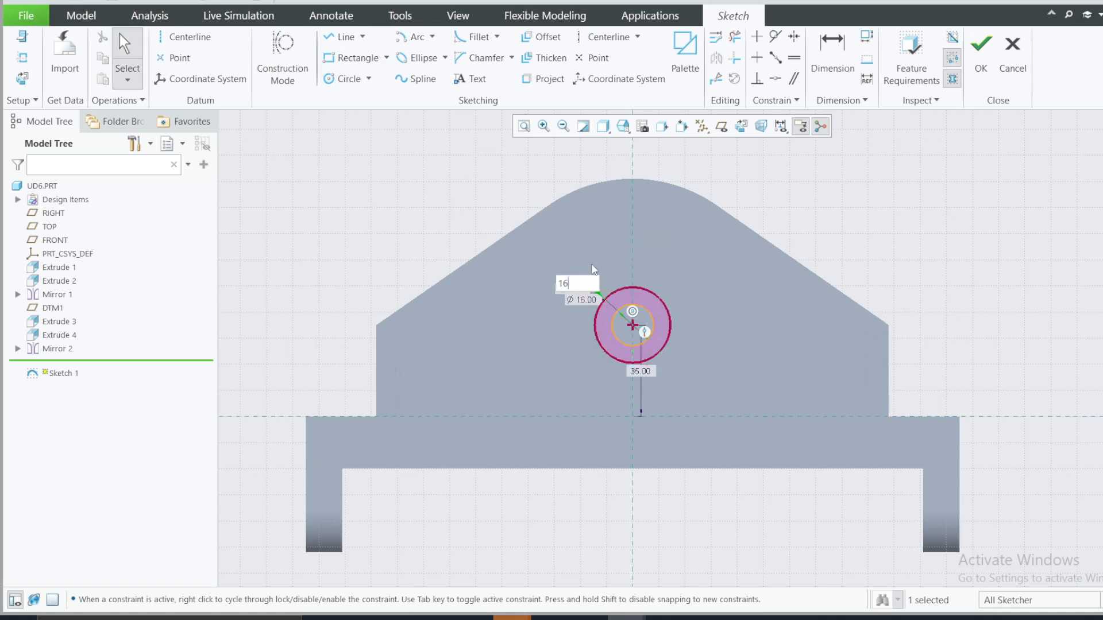
pyautogui.press('Return')
# Step: Check the concentric circle sizes in the reference drawing and convert the outer circle's radius dimension back to a diameter
pyautogui.click(741, 618)
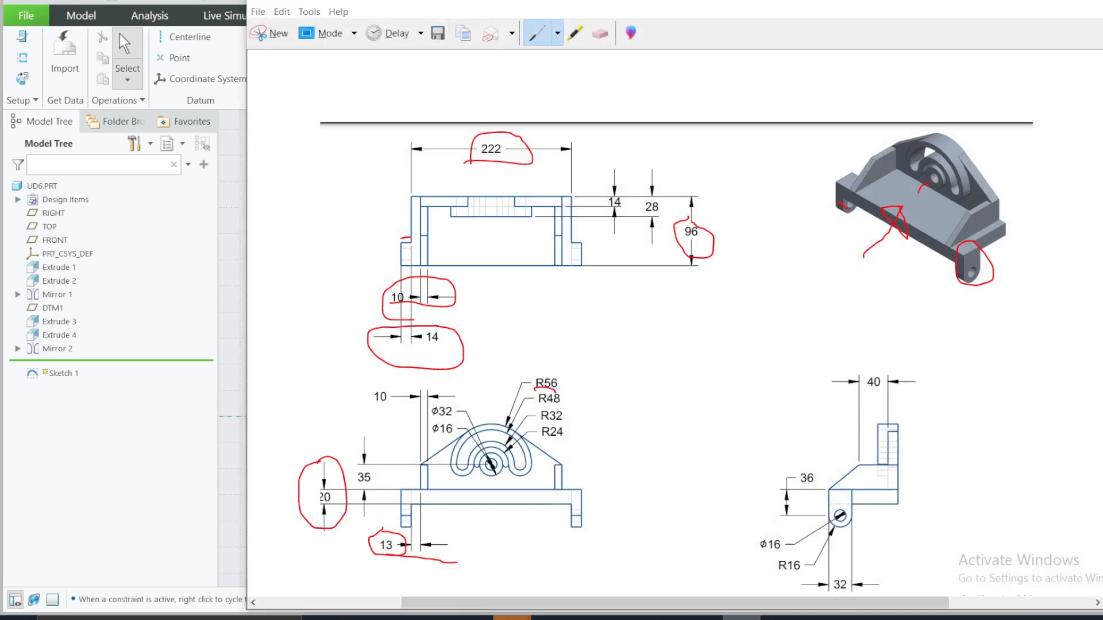
pyautogui.click(741, 618)
pyautogui.click(741, 618)
pyautogui.click(741, 618)
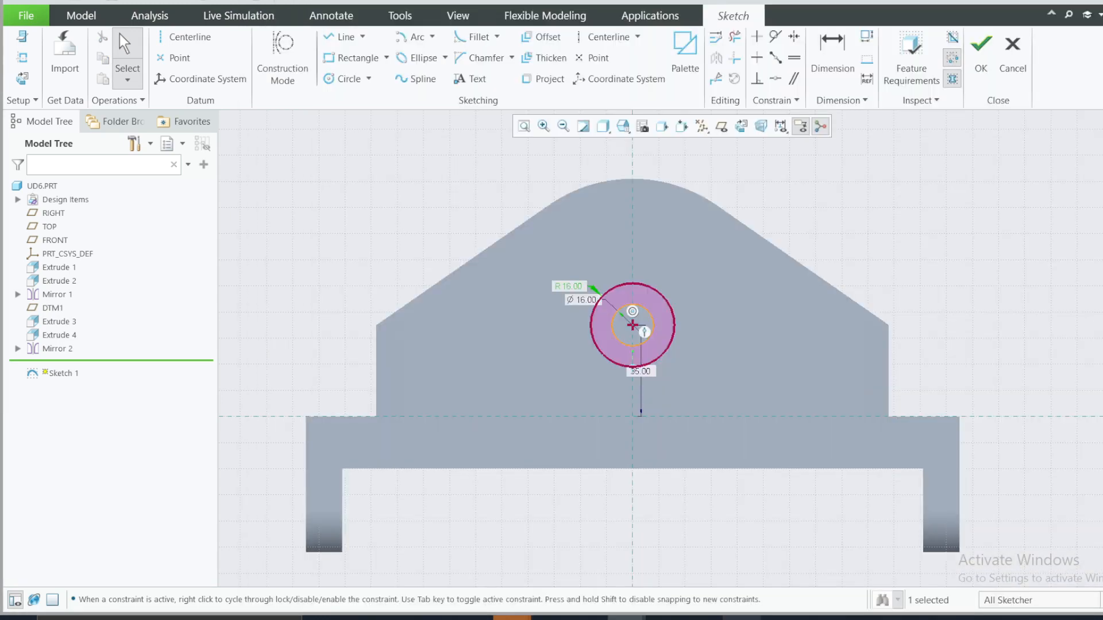
pyautogui.click(741, 618)
pyautogui.click(741, 618)
pyautogui.click(568, 291)
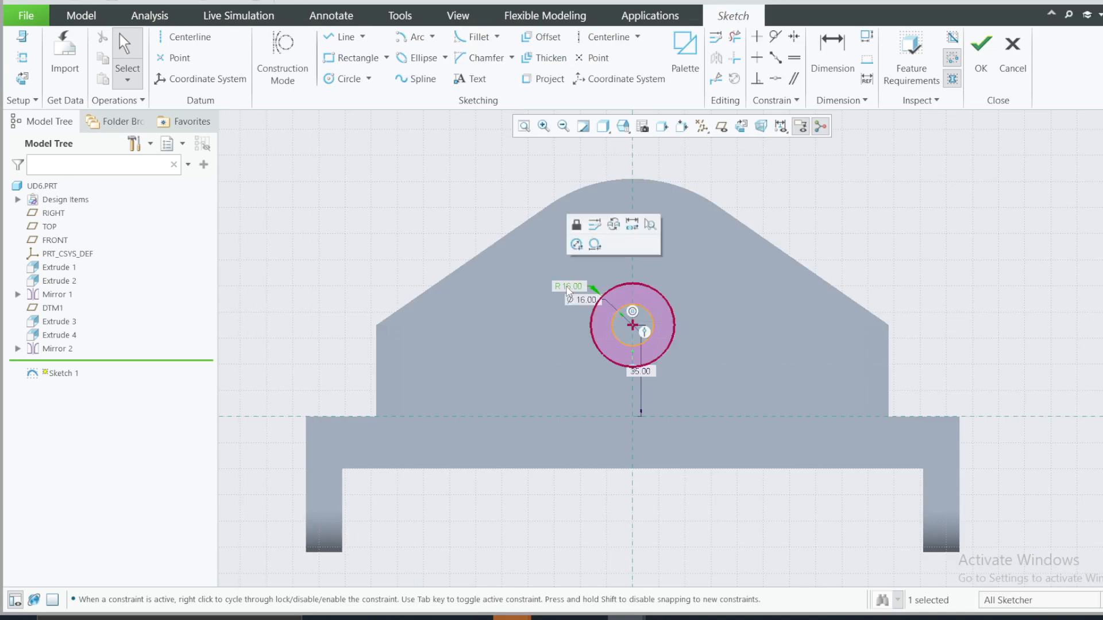
pyautogui.click(579, 244)
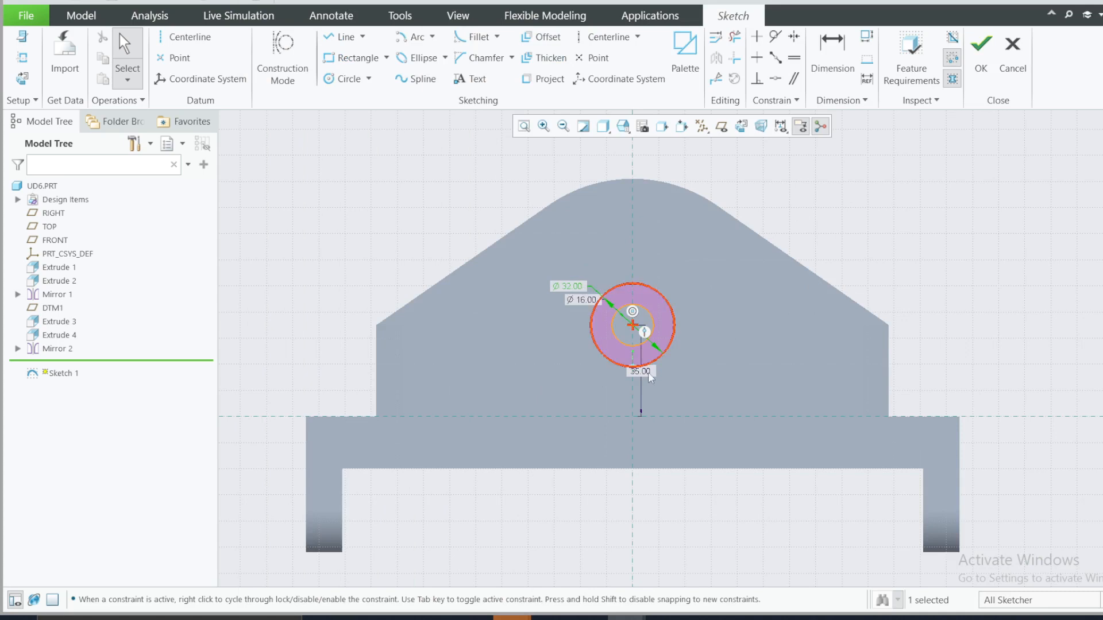
# Step: Check the dimensions of the curved features around the central hole in the reference drawing
pyautogui.scroll(2, 631, 277)
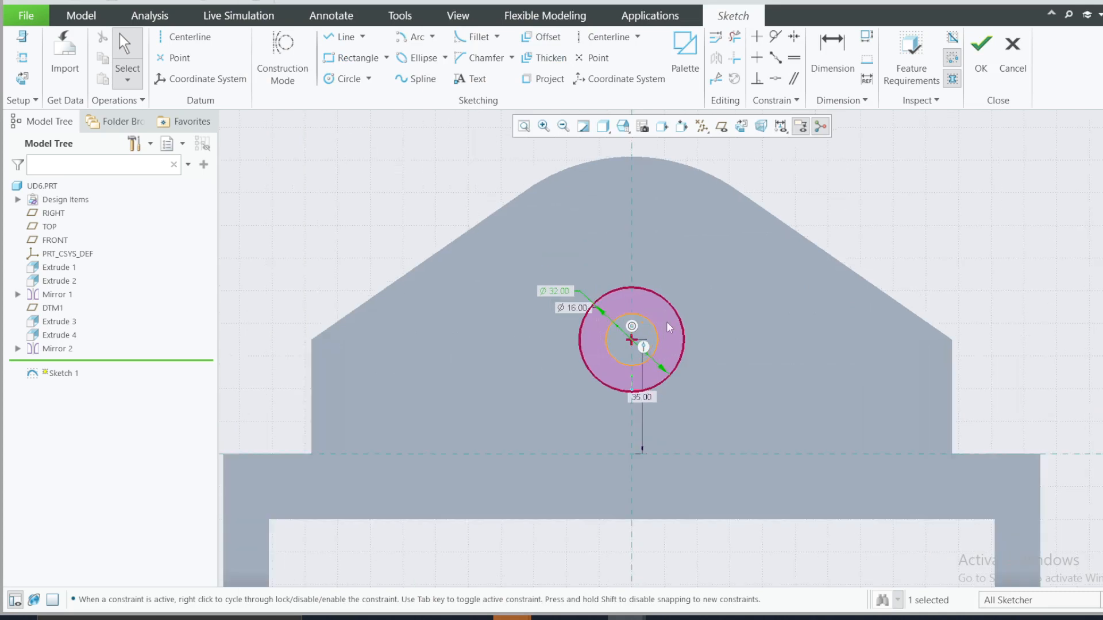
pyautogui.click(741, 618)
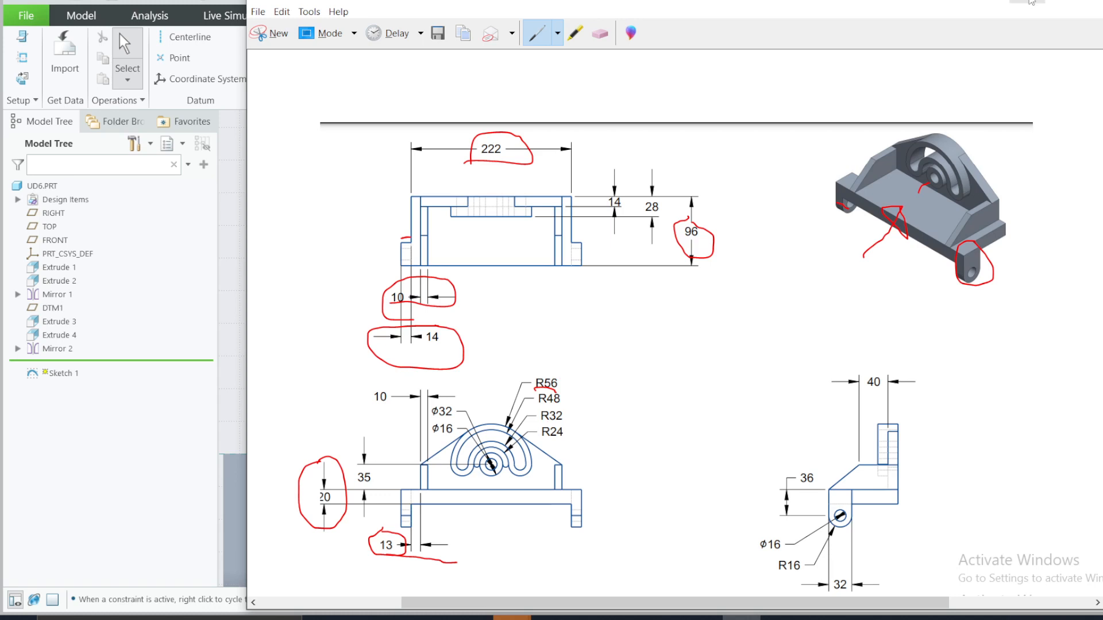
# Step: Sketch four larger circles about 67, 89, 124 and 158 in diameter, concentric with the 16-diameter circle on the upright plate
pyautogui.click(1027, 2)
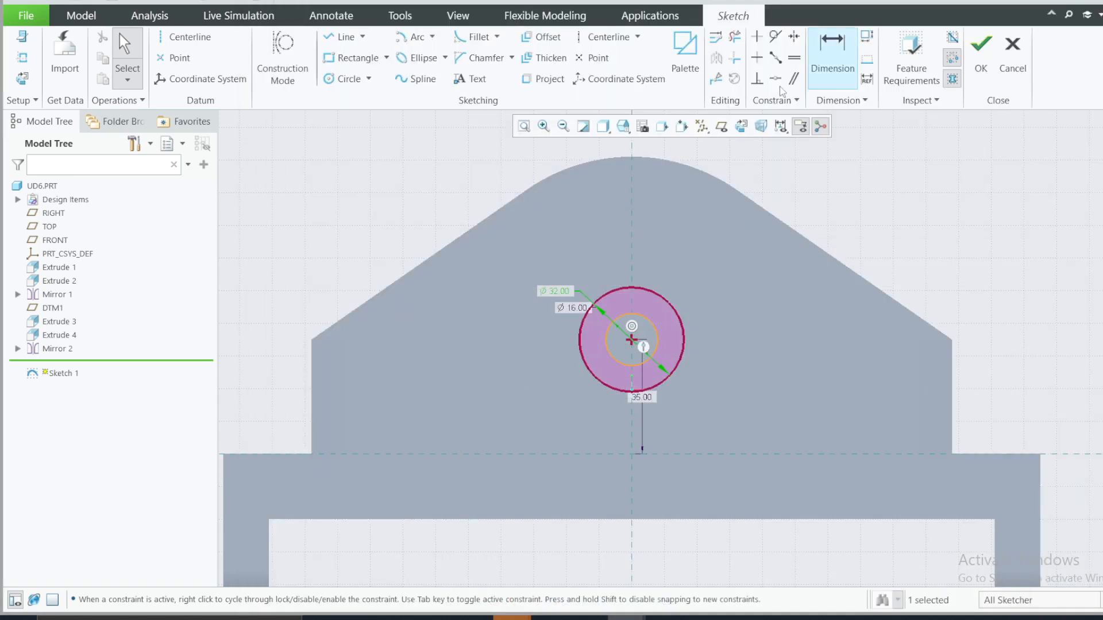
pyautogui.click(348, 79)
pyautogui.click(631, 340)
pyautogui.click(647, 319)
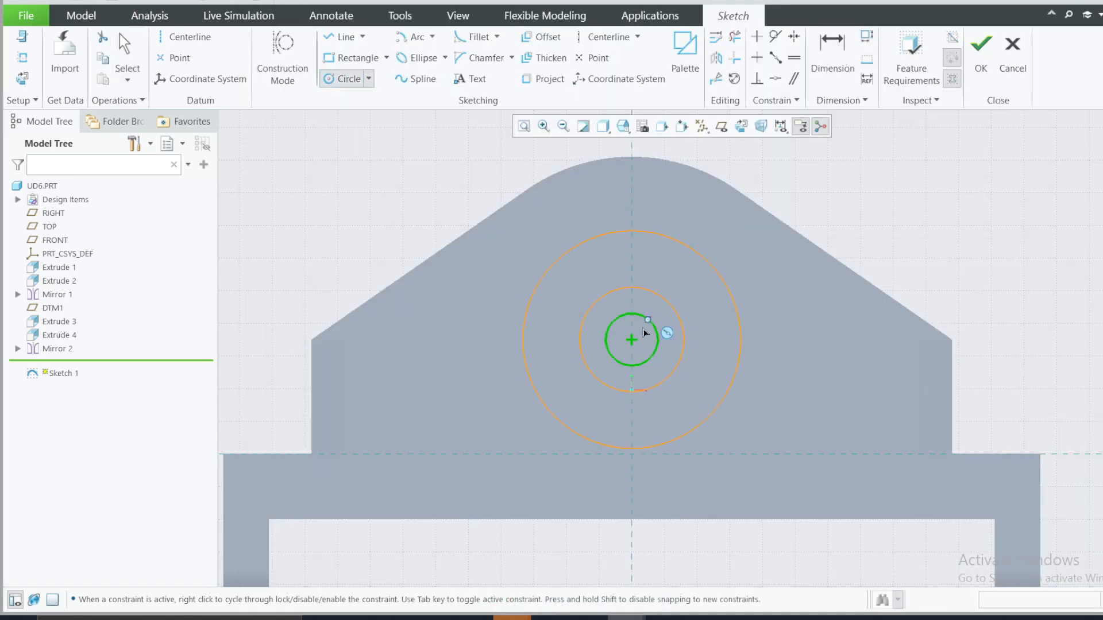
pyautogui.click(635, 340)
pyautogui.click(678, 202)
pyautogui.click(634, 340)
pyautogui.click(735, 166)
pyautogui.click(632, 341)
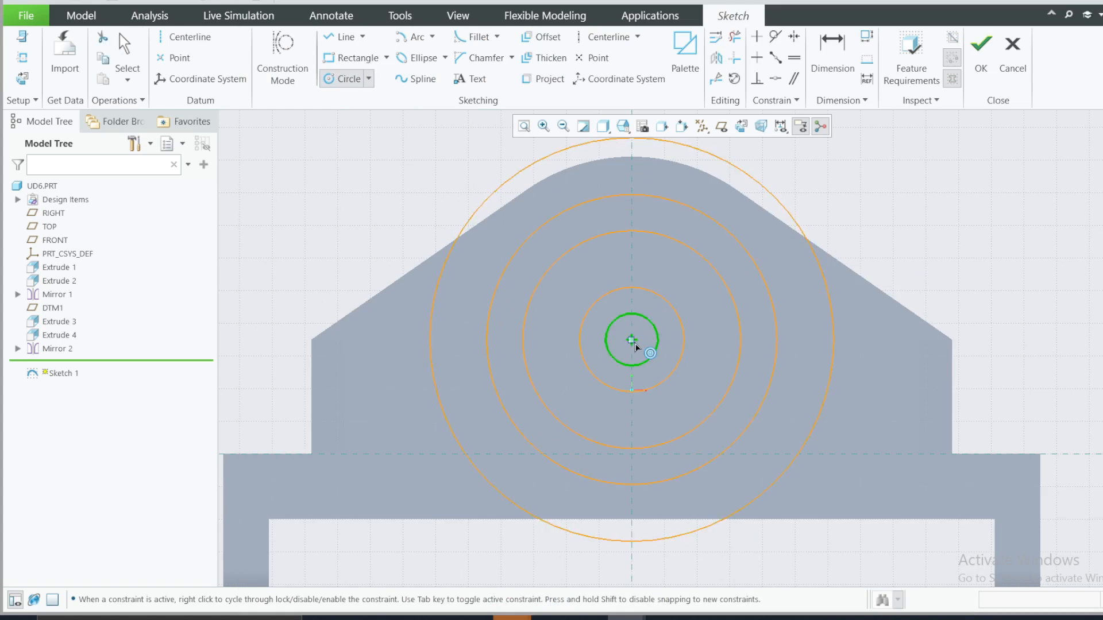
pyautogui.click(834, 179)
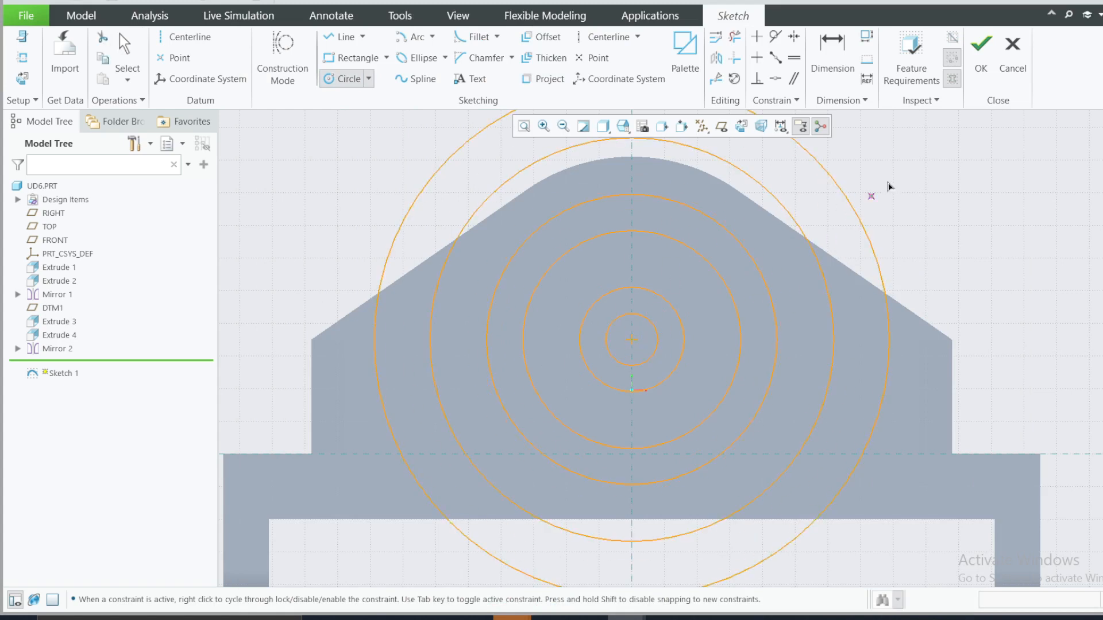
pyautogui.middleClick(927, 201)
# Step: Compare the new concentric circles with the radii of the curved features in the reference drawing
pyautogui.scroll(2, 931, 220)
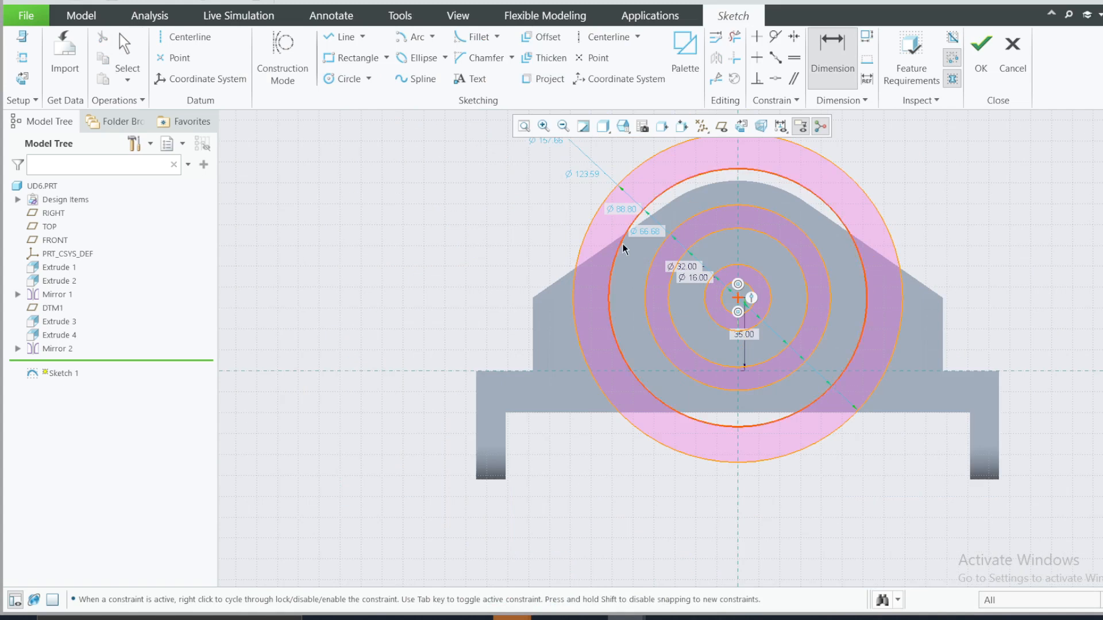
pyautogui.scroll(-1, 735, 240)
pyautogui.scroll(-1, 735, 243)
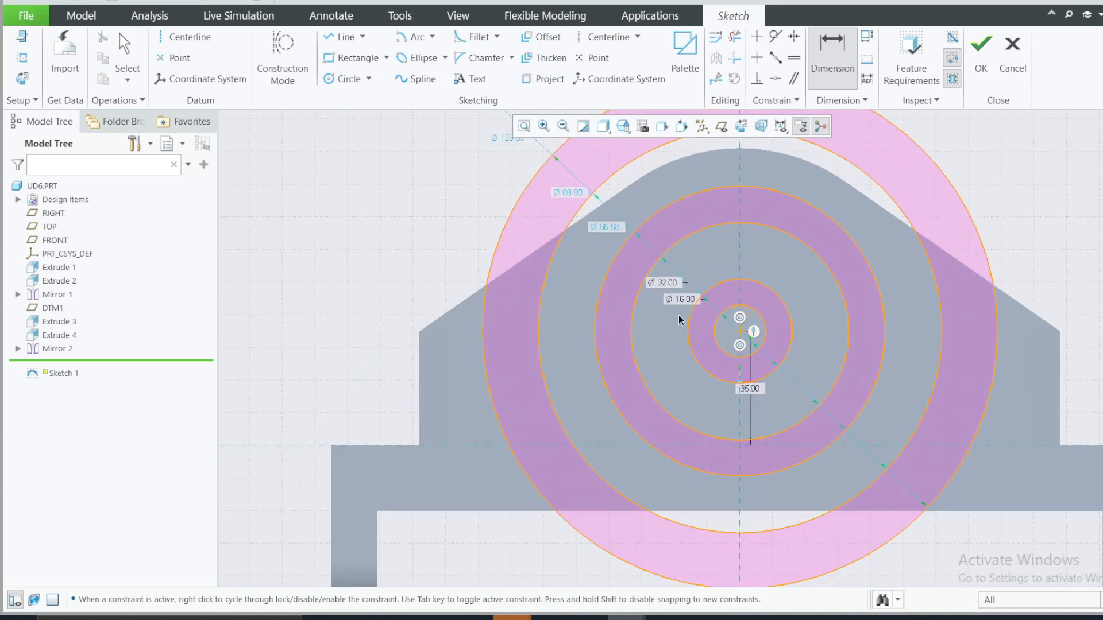
pyautogui.click(741, 618)
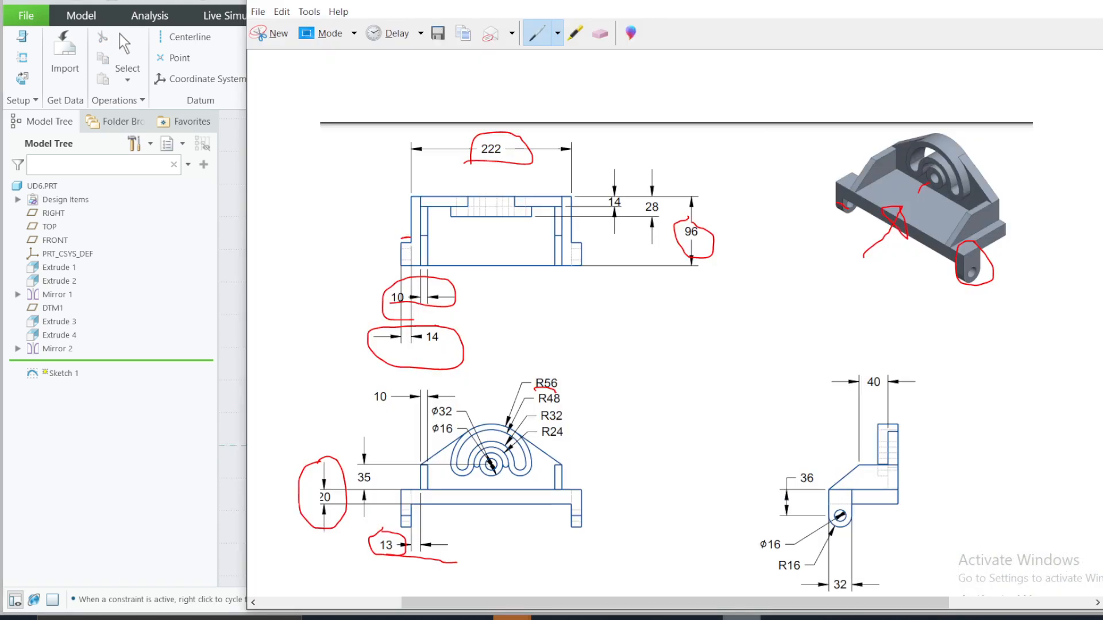
pyautogui.click(741, 618)
pyautogui.scroll(4, 604, 367)
pyautogui.scroll(-2, 642, 263)
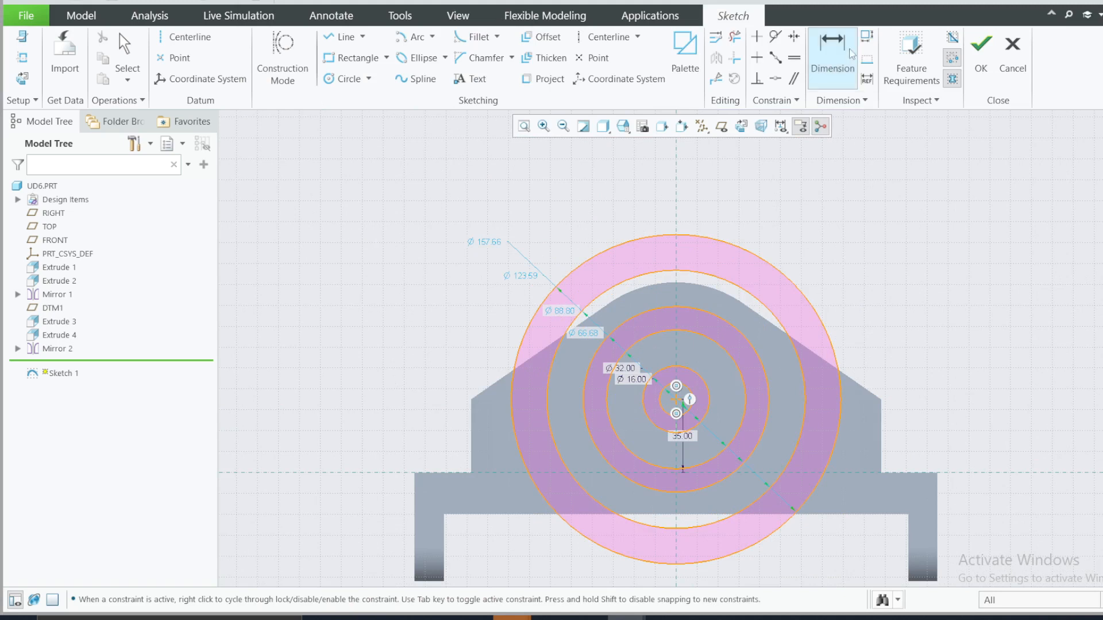
pyautogui.middleClick(597, 282)
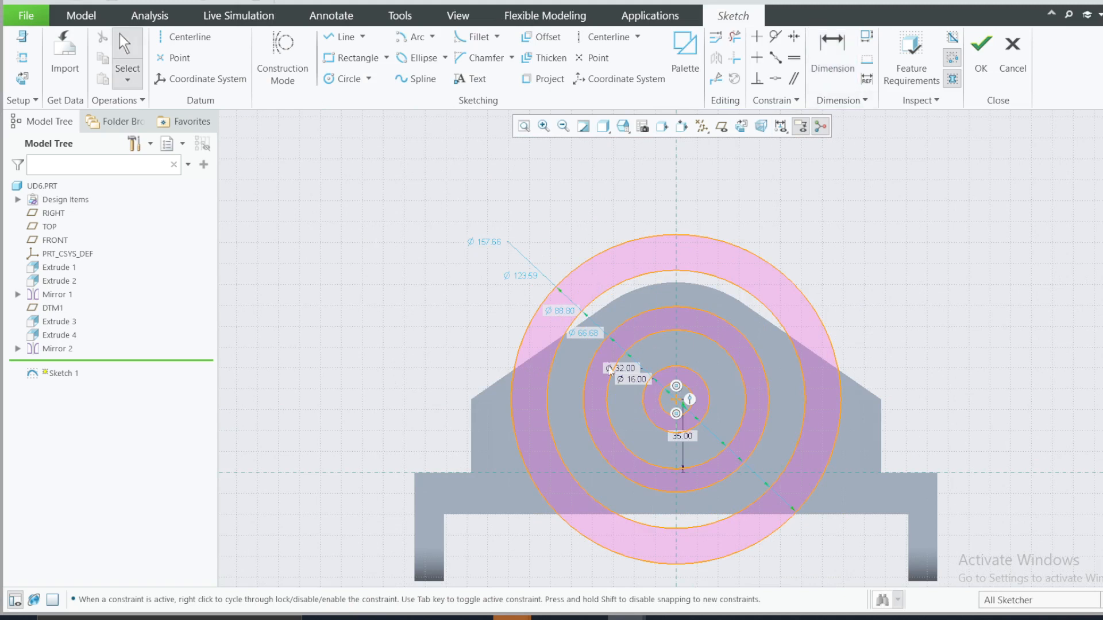
# Step: Convert the diameter dimensions of the four outer concentric circles to radius dimensions
pyautogui.scroll(-1, 700, 344)
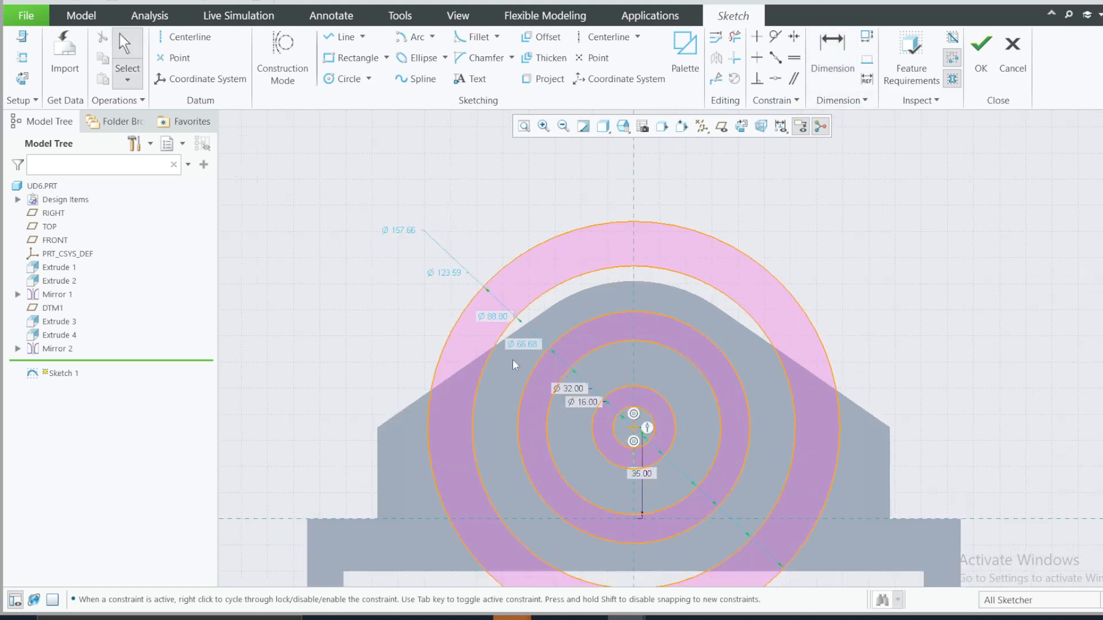
pyautogui.click(518, 343)
pyautogui.click(527, 304)
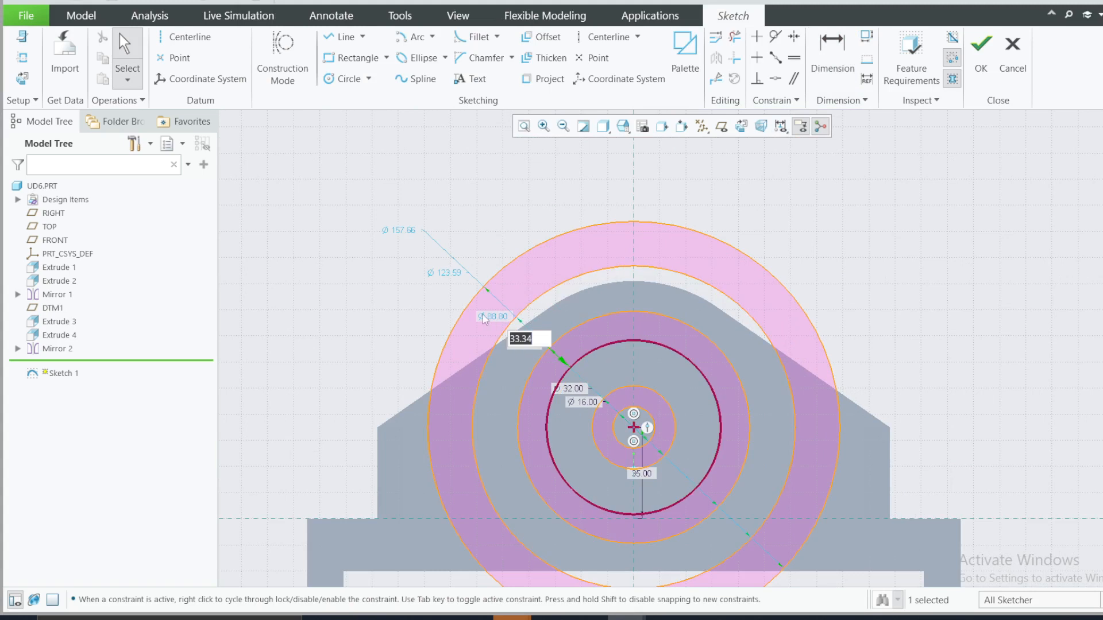
pyautogui.click(365, 321)
pyautogui.click(492, 321)
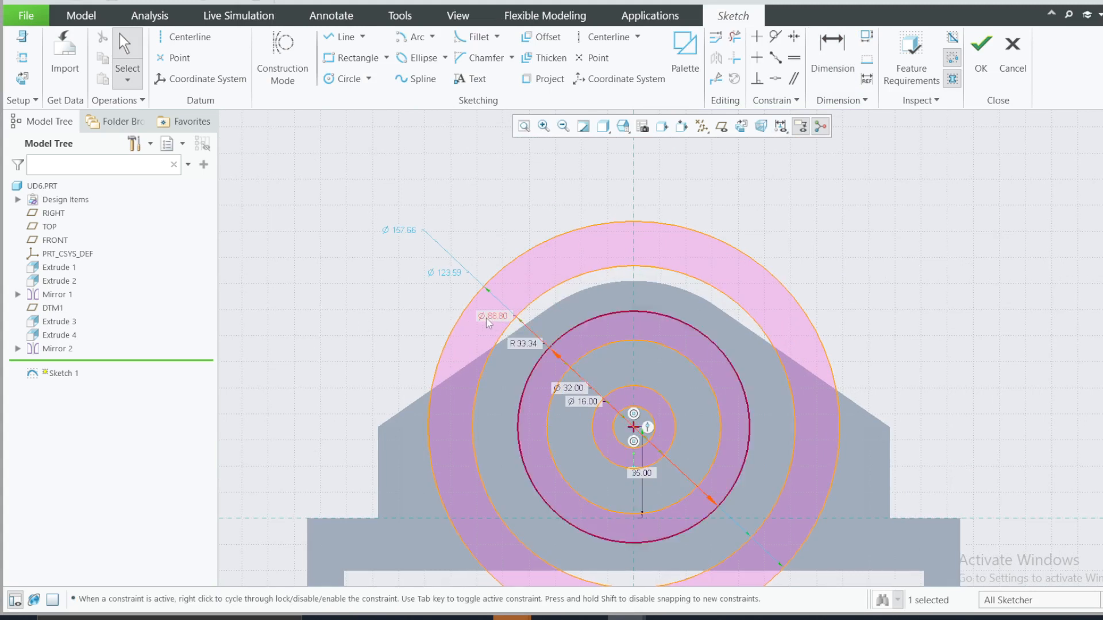
pyautogui.click(489, 323)
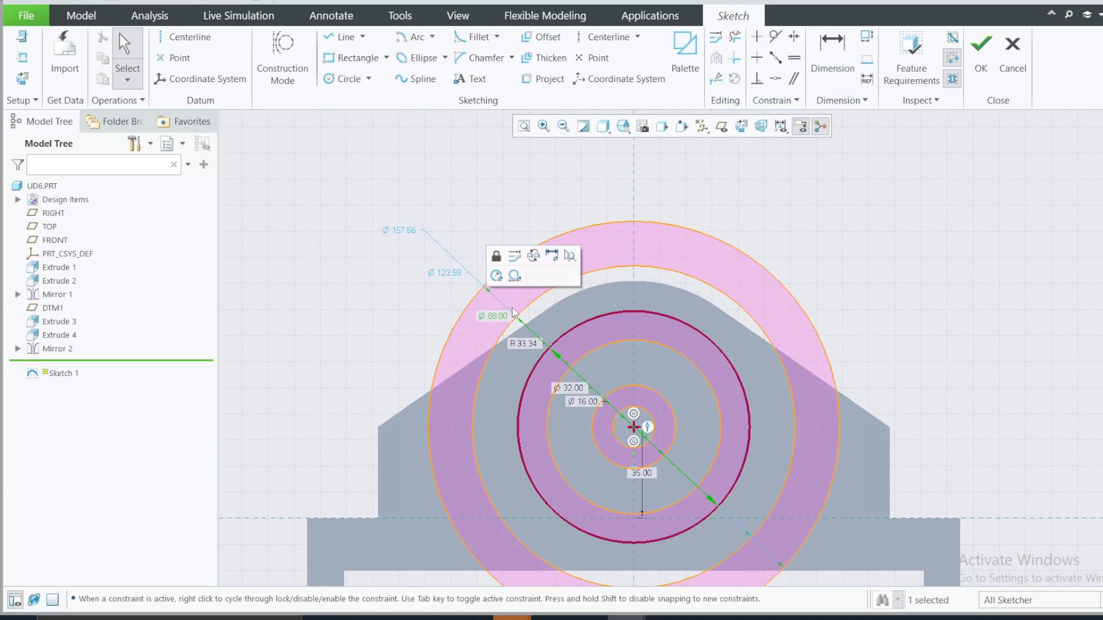
pyautogui.click(506, 276)
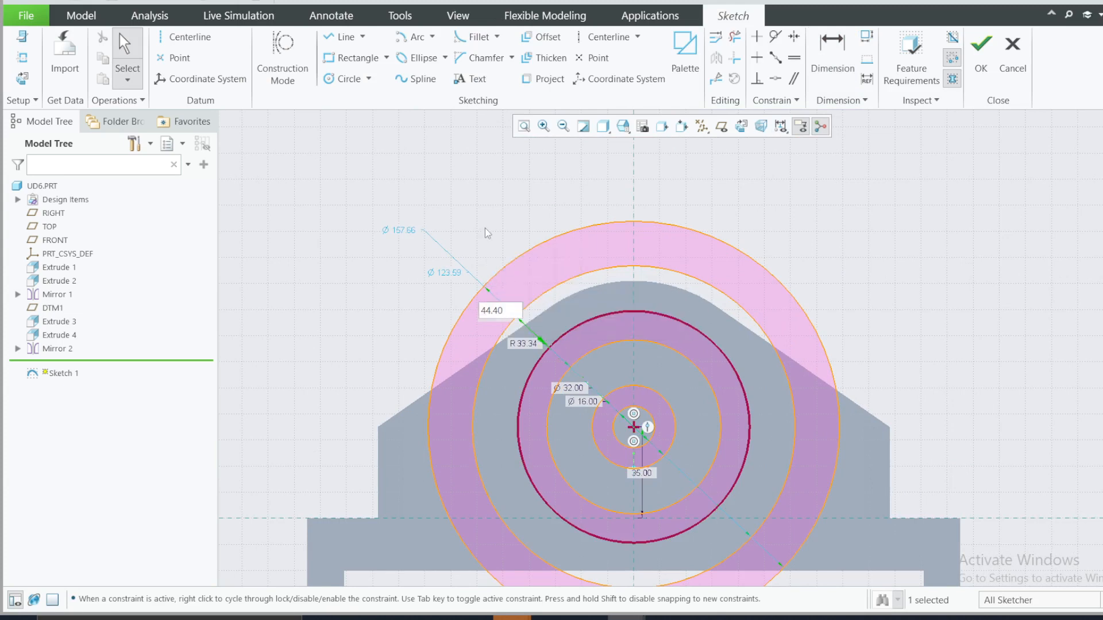
pyautogui.click(464, 232)
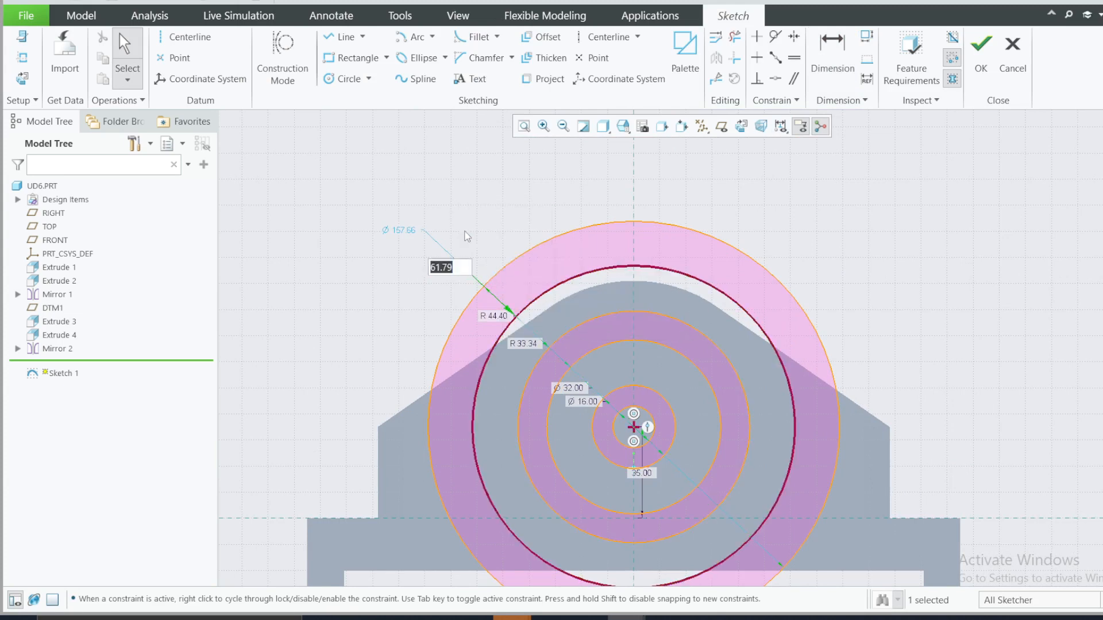
pyautogui.click(405, 232)
pyautogui.click(414, 189)
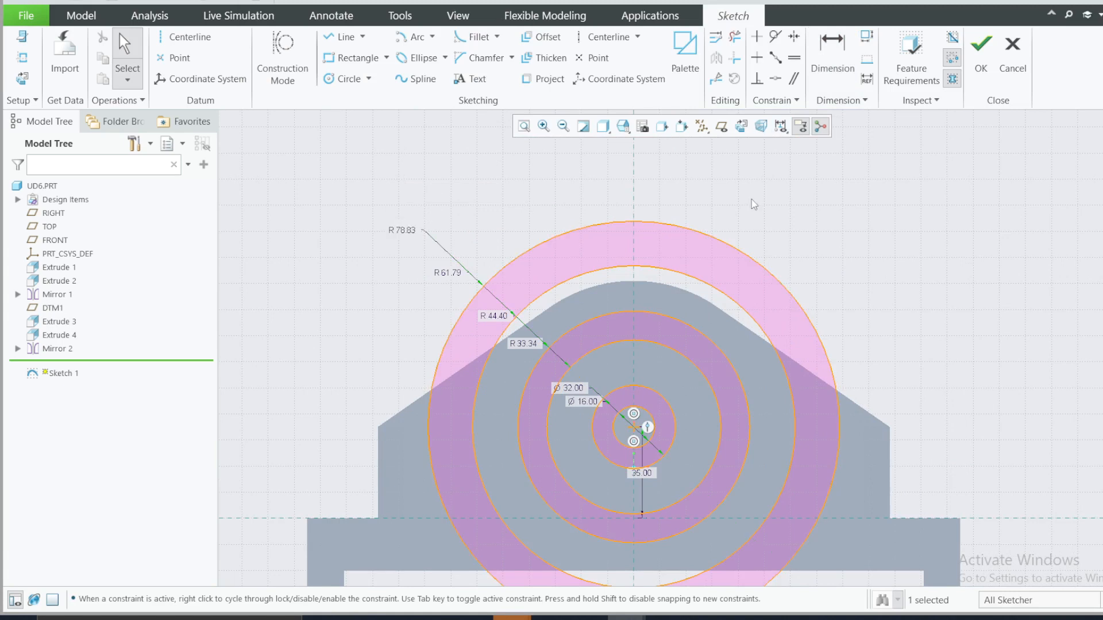
# Step: Move the 16 and 32 diameter dimensions and the 35 height dimension clear of the other dimensions around the circles
pyautogui.doubleClick(578, 404)
pyautogui.middleClick(578, 406)
pyautogui.moveTo(579, 404); pyautogui.dragTo(671, 384)
pyautogui.moveTo(570, 393); pyautogui.dragTo(571, 436)
pyautogui.moveTo(642, 473); pyautogui.dragTo(683, 474)
# Step: Check the radii in the reference drawing and set the inner two radius-dimensioned circles to 24 and 32
pyautogui.click(740, 618)
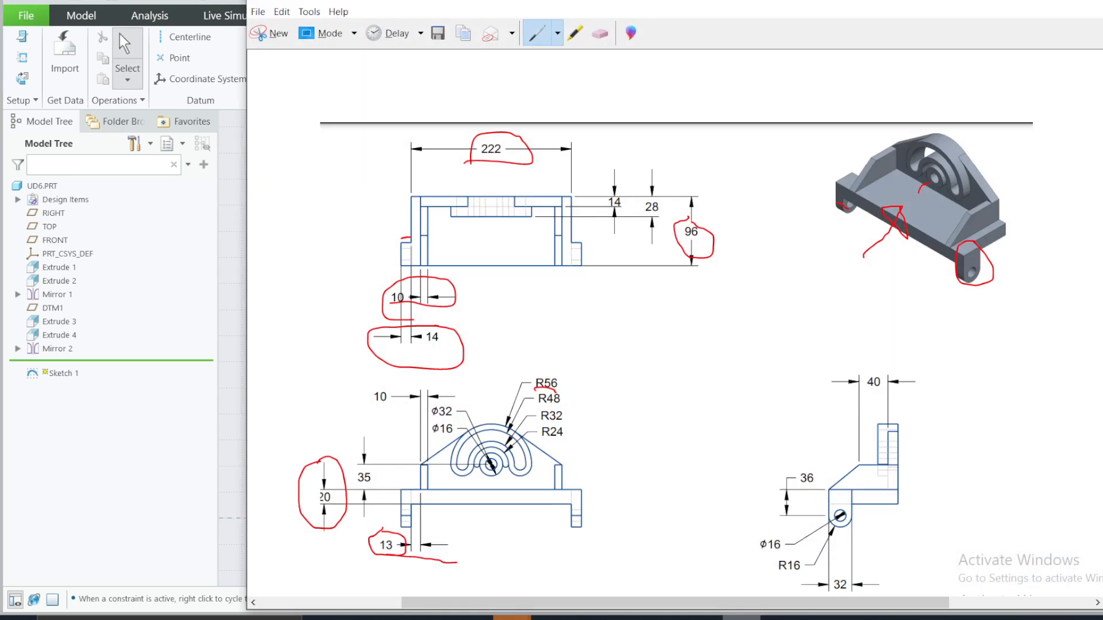
pyautogui.click(741, 618)
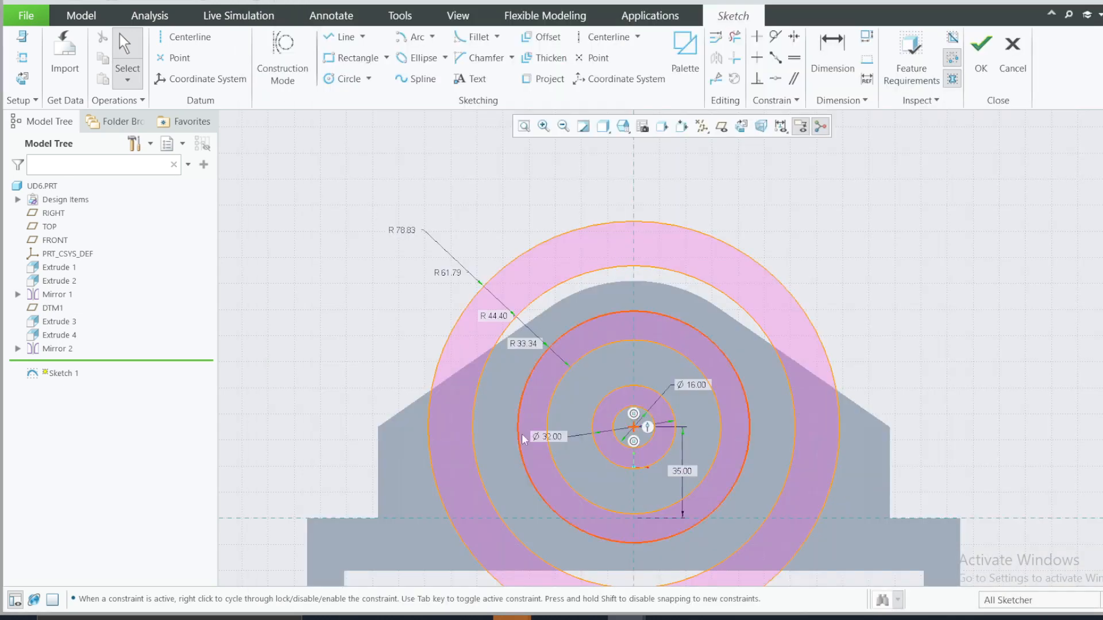
pyautogui.doubleClick(525, 343)
pyautogui.write('24')
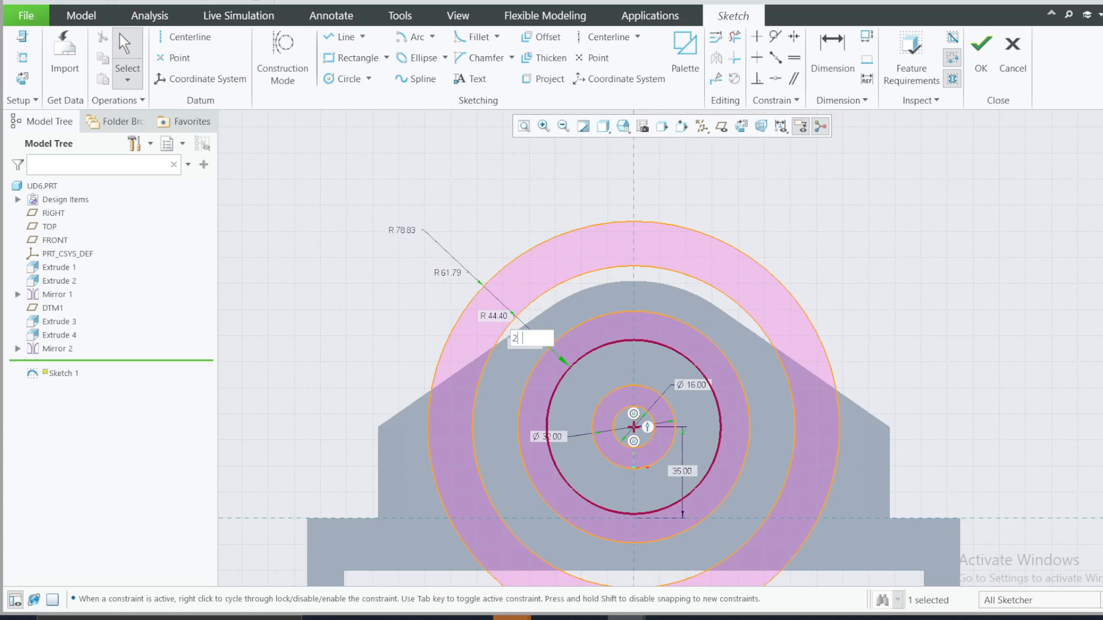
pyautogui.press('Return')
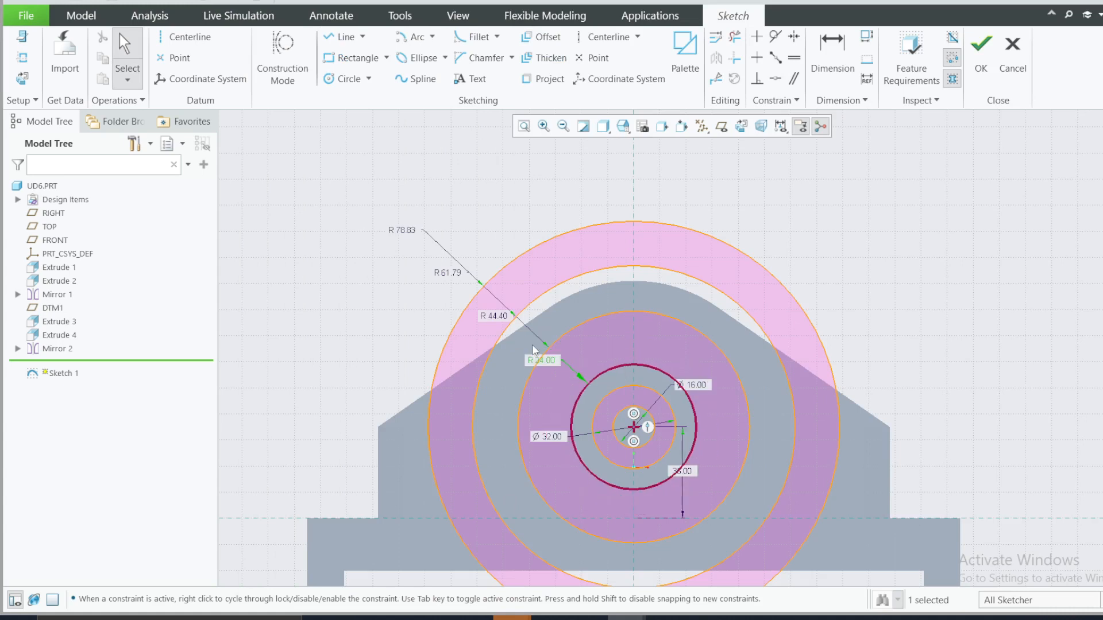
pyautogui.doubleClick(497, 318)
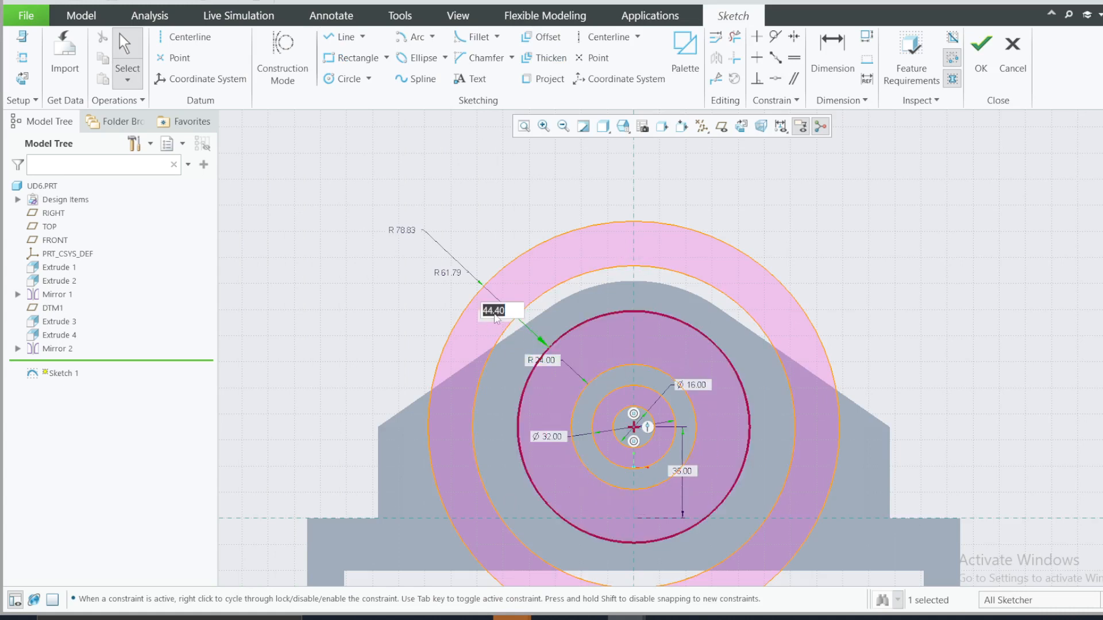
pyautogui.write('32')
pyautogui.press('Return')
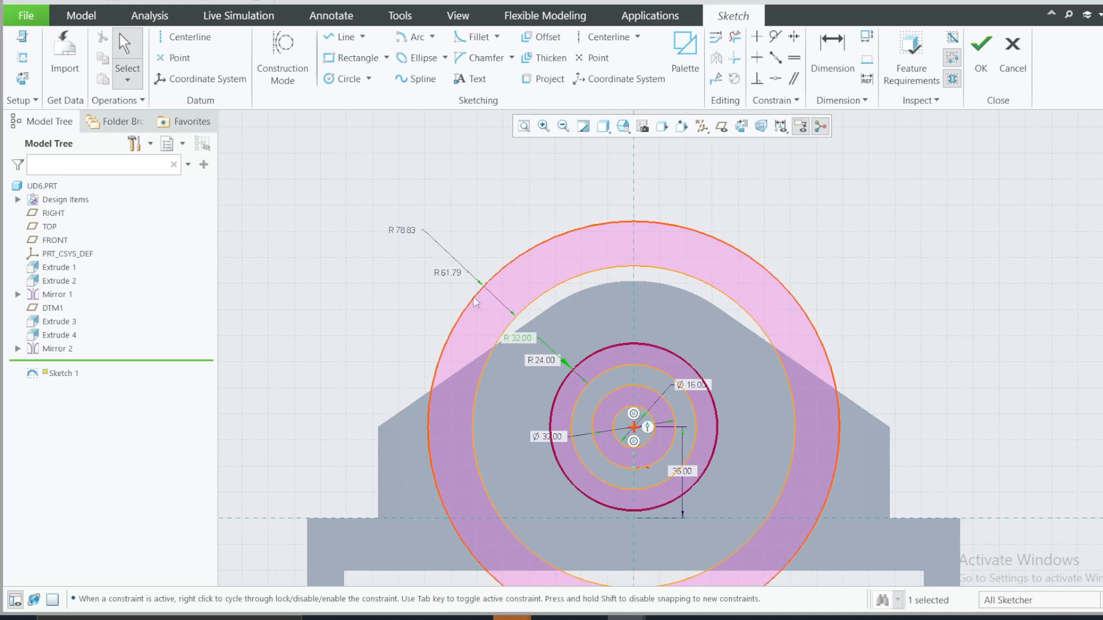
# Step: Set the radii of the two outermost concentric circles to 48 and 56
pyautogui.doubleClick(452, 275)
pyautogui.write('48')
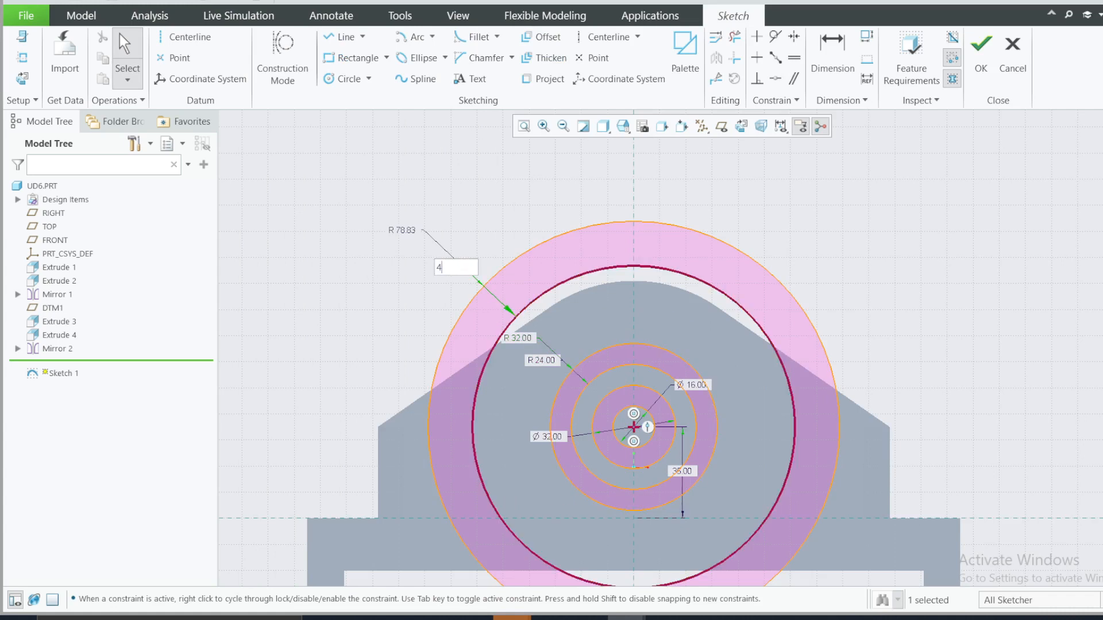
pyautogui.press('Return')
pyautogui.doubleClick(402, 230)
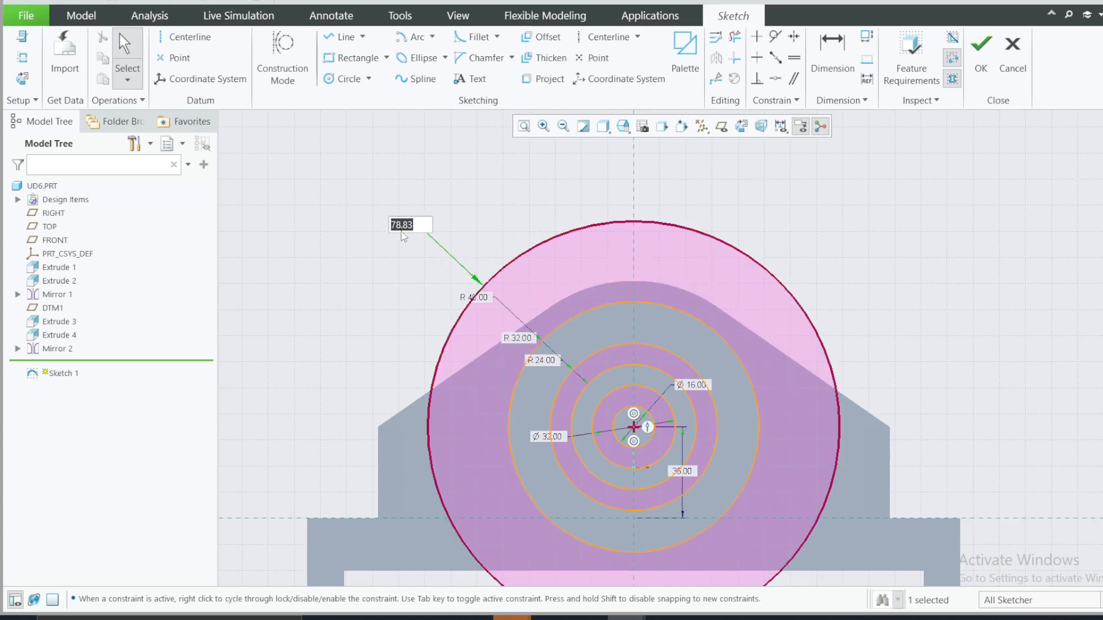
pyautogui.write('56')
pyautogui.press('Return')
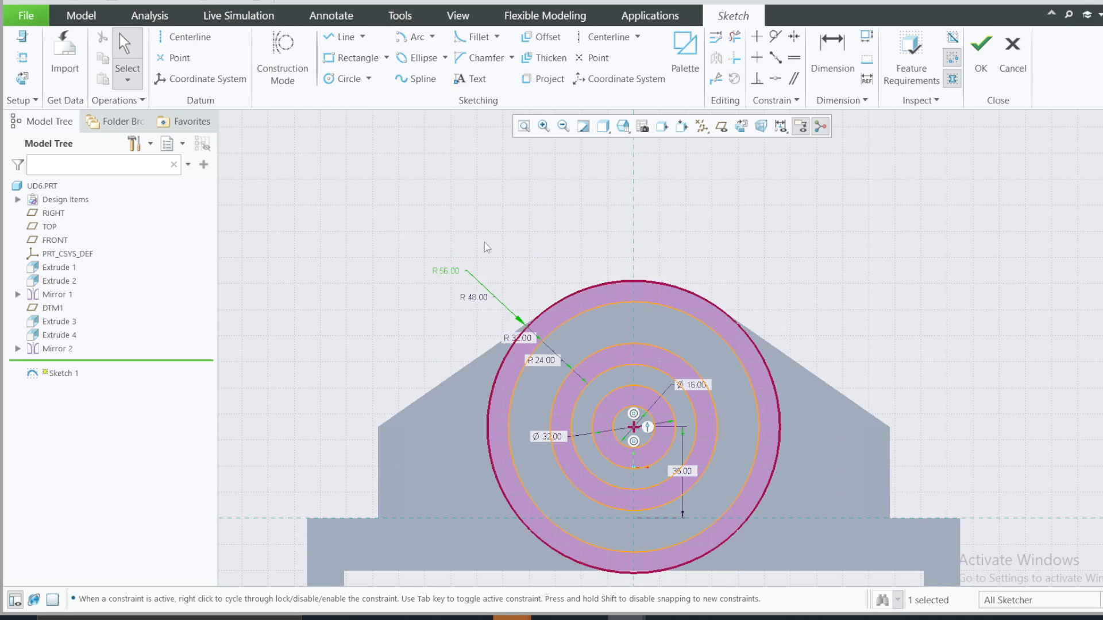
pyautogui.click(772, 246)
# Step: Sketch a horizontal centerline through the common center of the circles
pyautogui.scroll(2, 783, 368)
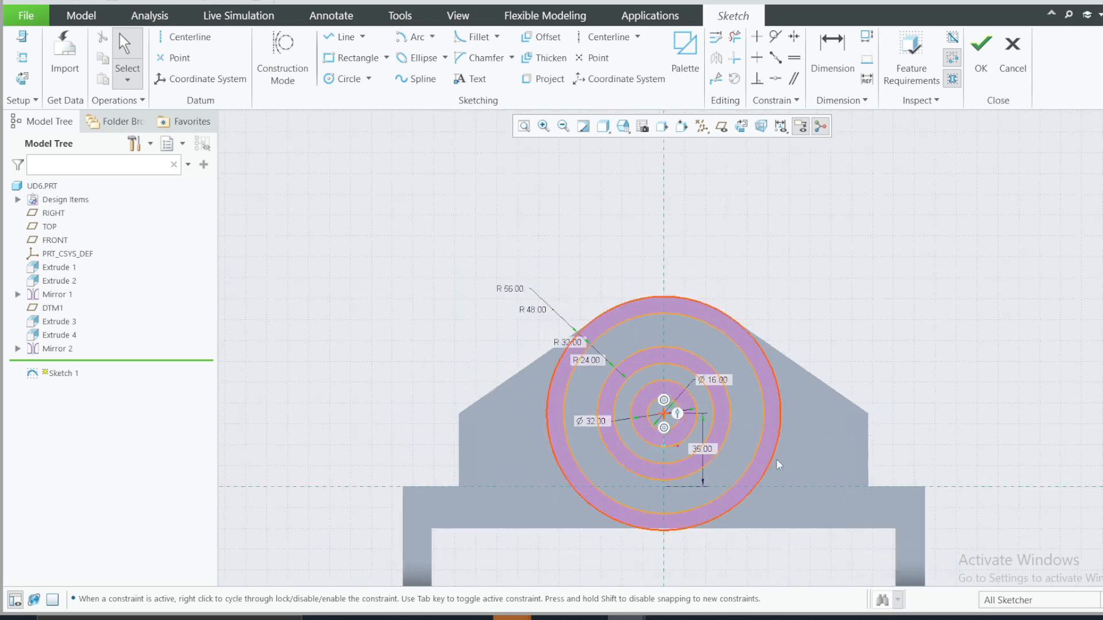
pyautogui.scroll(-2, 775, 466)
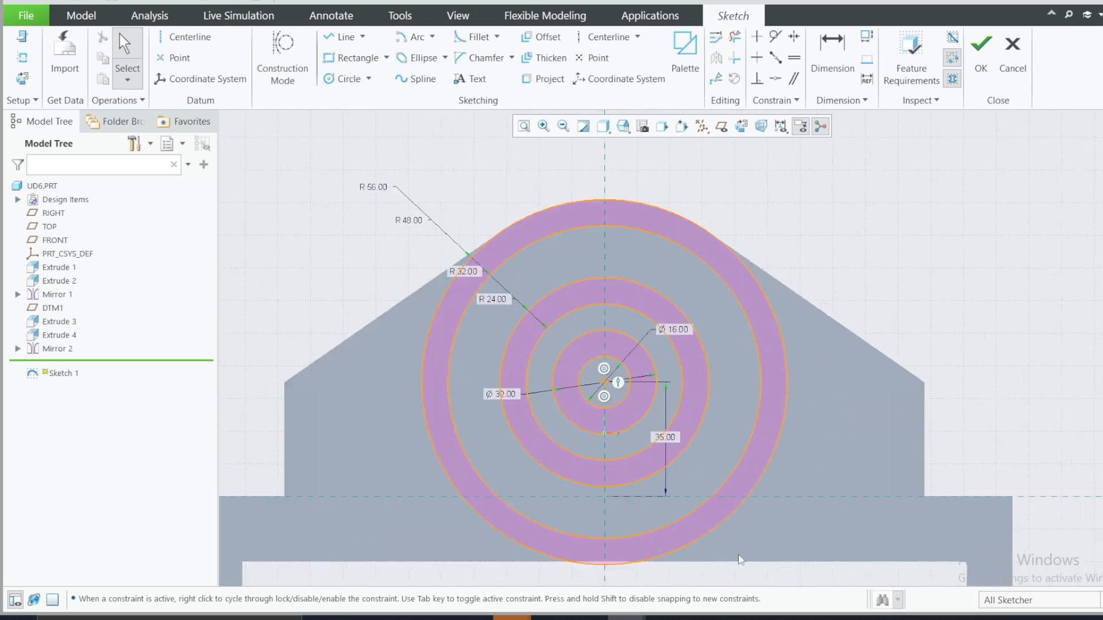
pyautogui.click(615, 43)
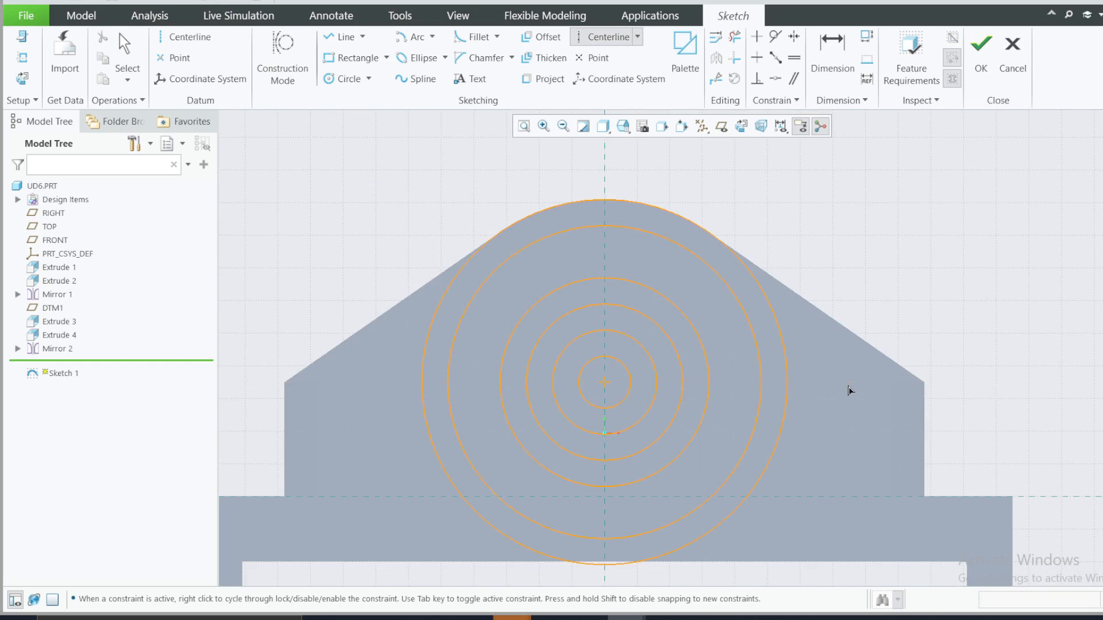
pyautogui.scroll(2, 998, 298)
pyautogui.middleClick(994, 292)
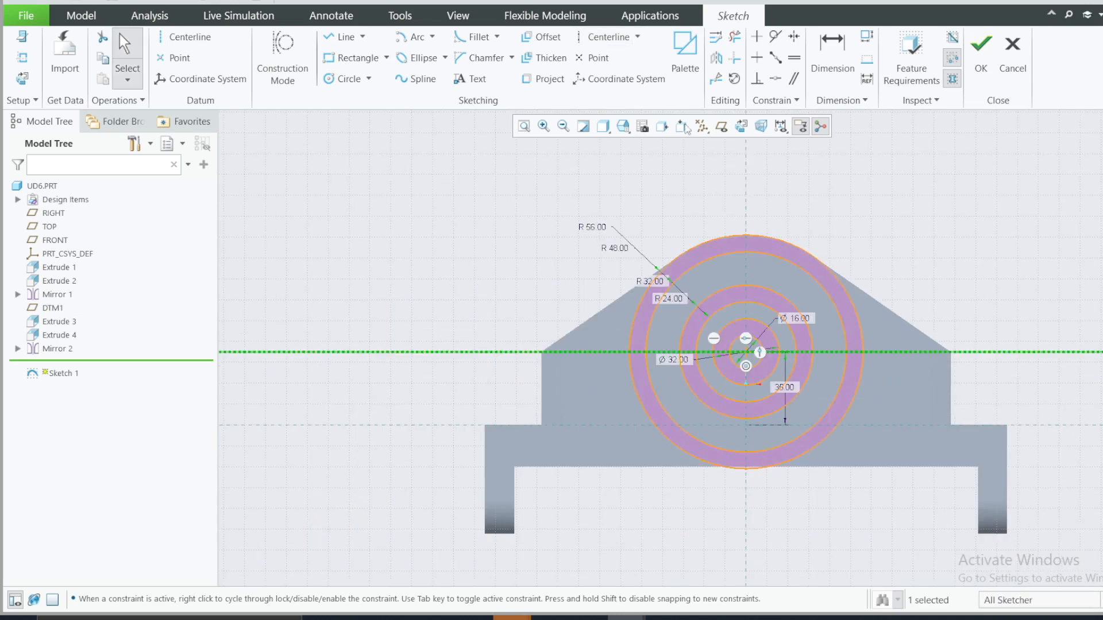
# Step: Trim away the lower halves of the four outer circles below the horizontal centerline
pyautogui.click(735, 37)
pyautogui.moveTo(907, 395)
pyautogui.mouseDown()
pyautogui.moveTo(747, 396)
pyautogui.moveTo(792, 441)
pyautogui.moveTo(734, 436)
pyautogui.moveTo(732, 425)
pyautogui.mouseUp()
pyautogui.scroll(2, 764, 370)
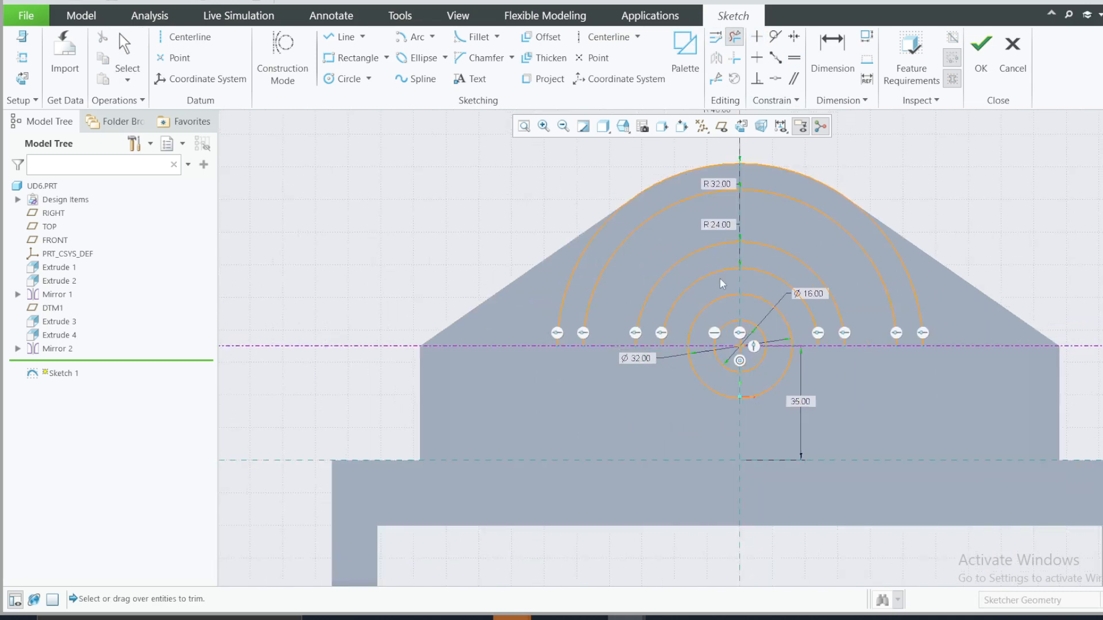
pyautogui.scroll(1, 776, 339)
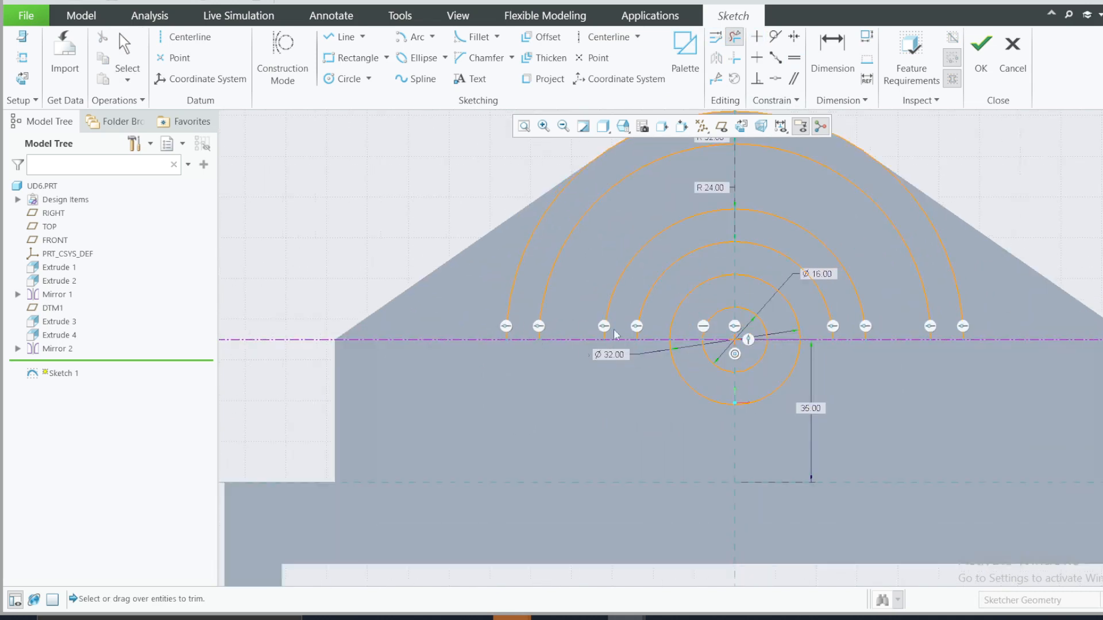
pyautogui.click(369, 78)
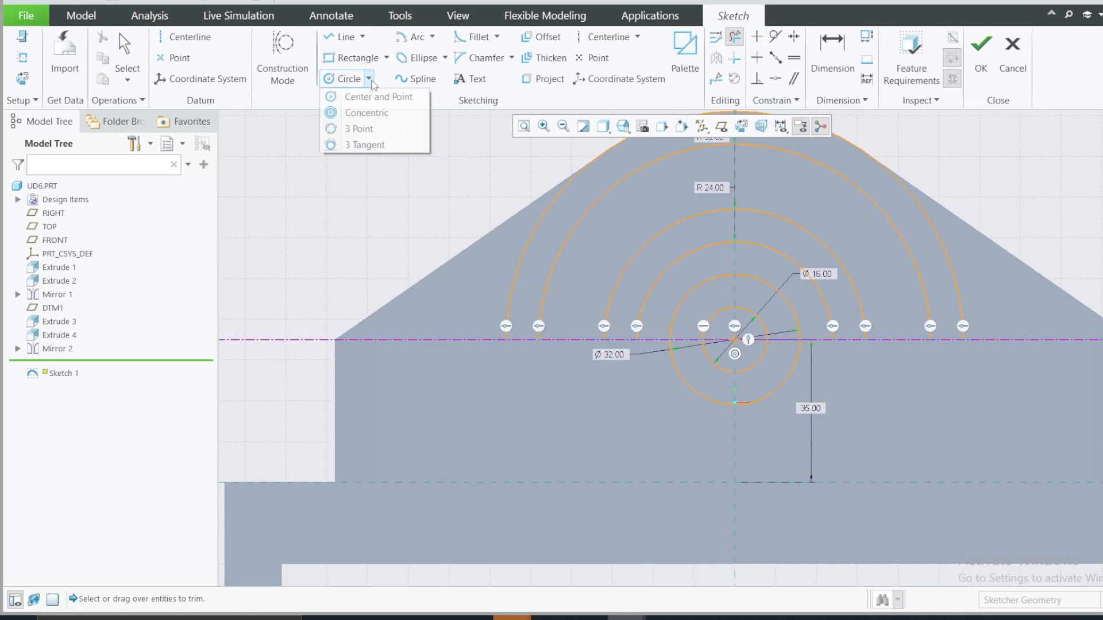
pyautogui.click(432, 37)
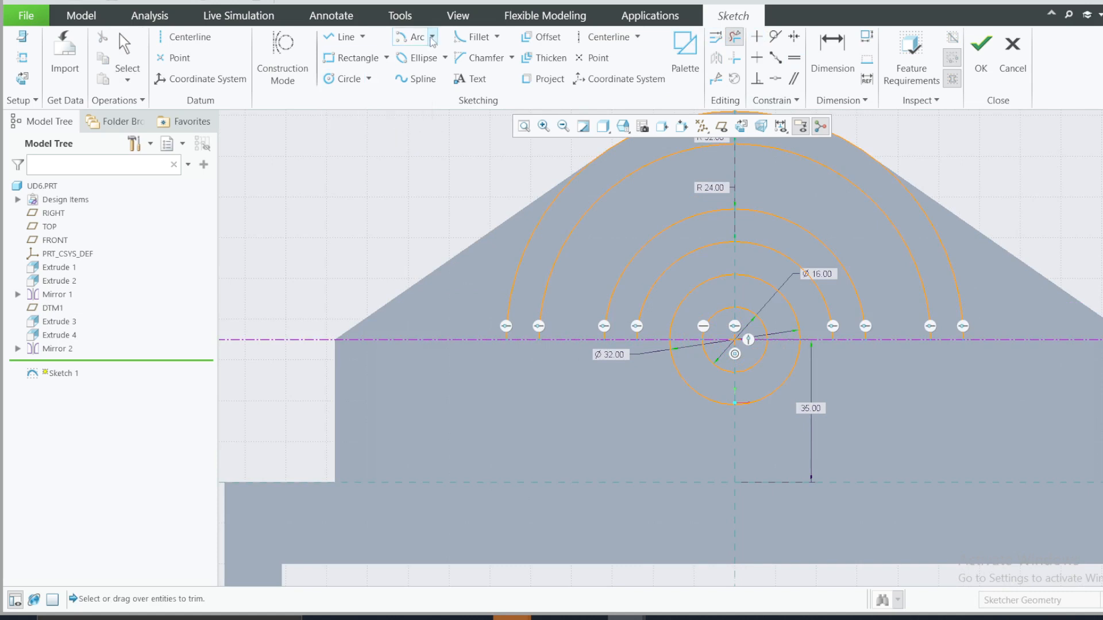
pyautogui.click(432, 37)
pyautogui.click(441, 71)
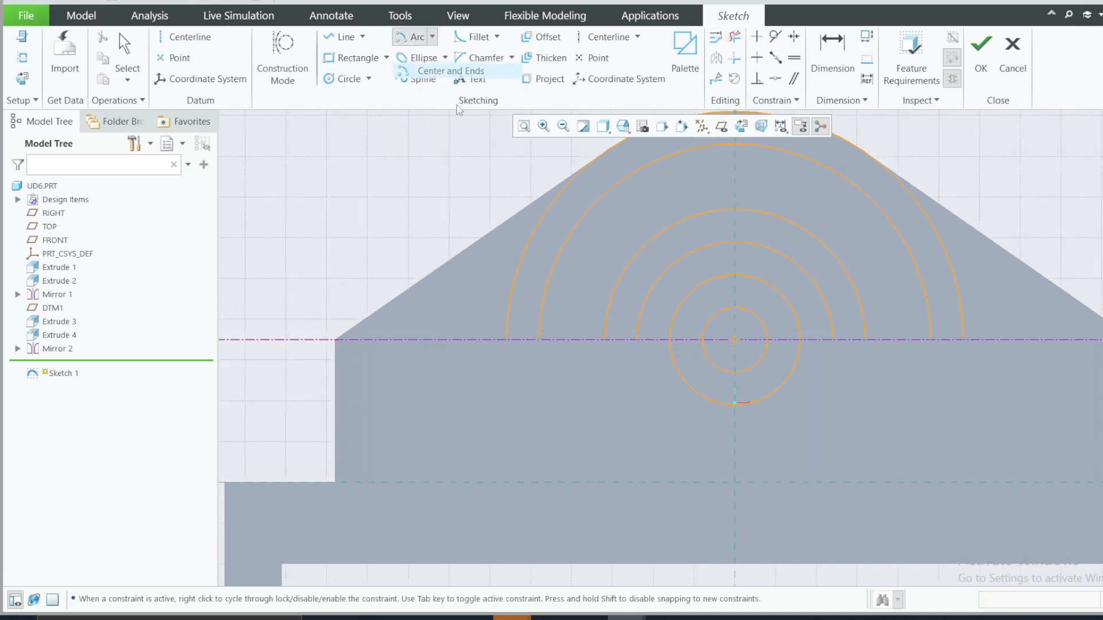
pyautogui.click(540, 340)
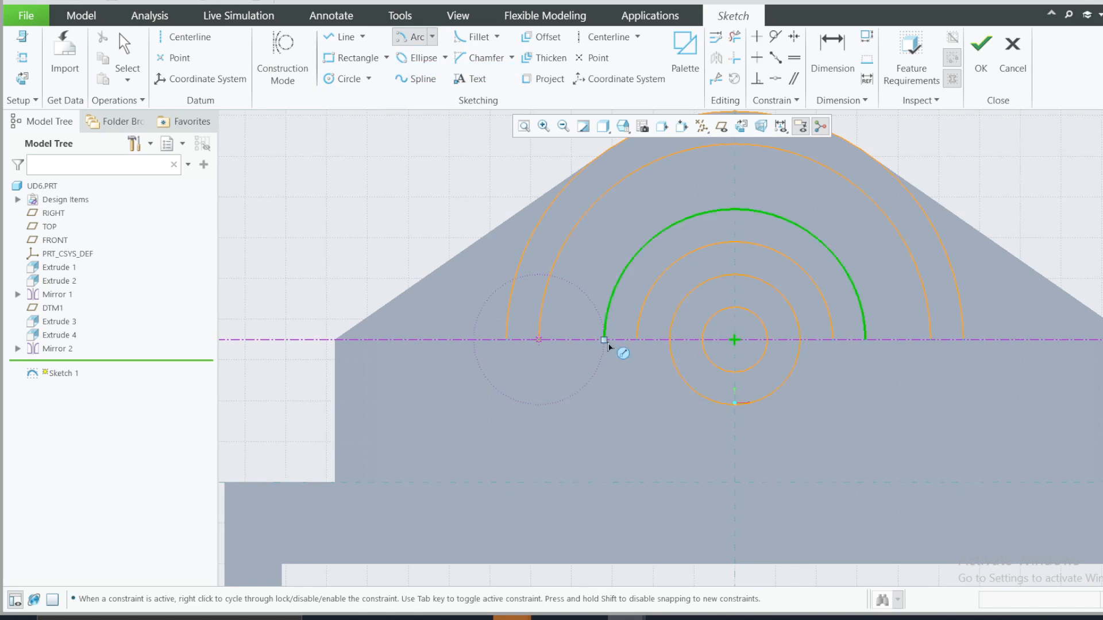
pyautogui.click(604, 340)
pyautogui.click(603, 344)
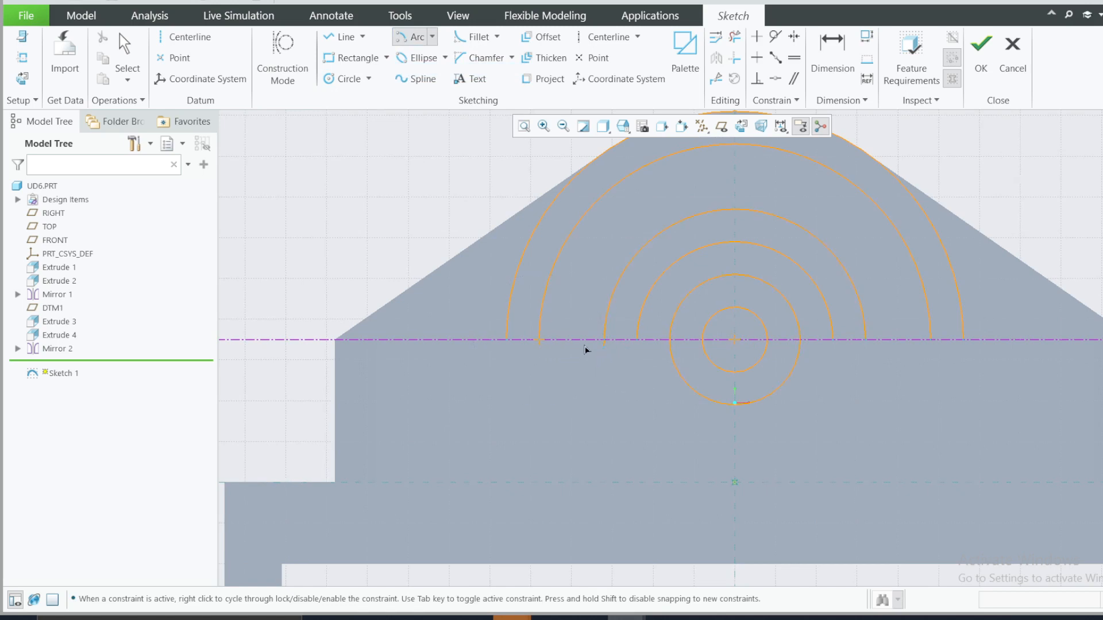
pyautogui.middleClick(562, 371)
# Step: Close the left ends of the semicircles with three-point arcs below the centerline, joining R48 to R32 and R56 to R24
pyautogui.click(433, 37)
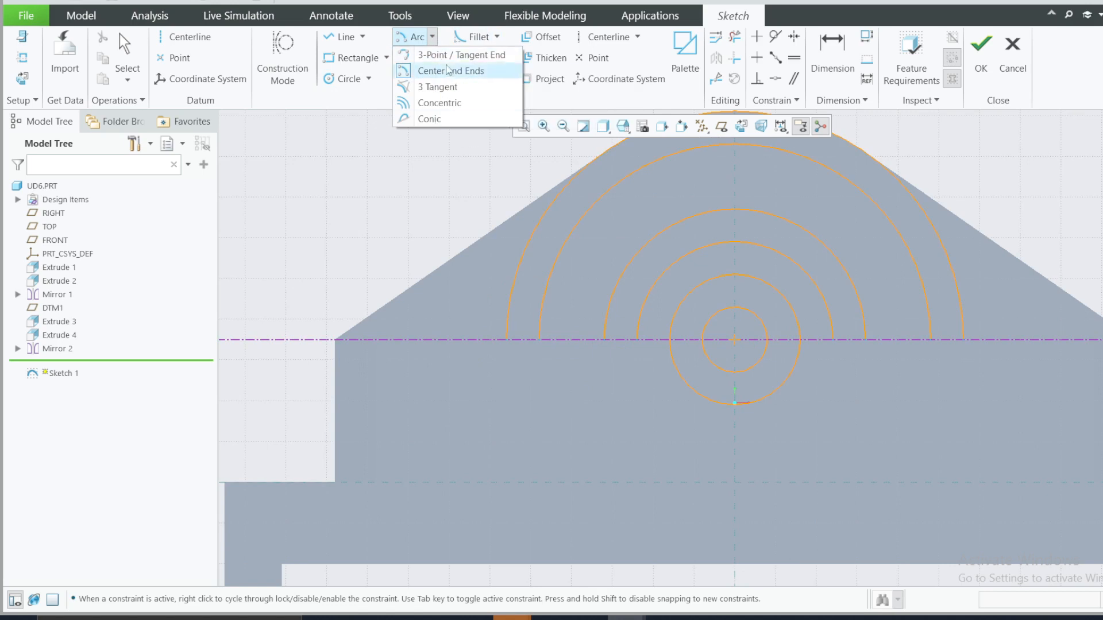
pyautogui.click(449, 54)
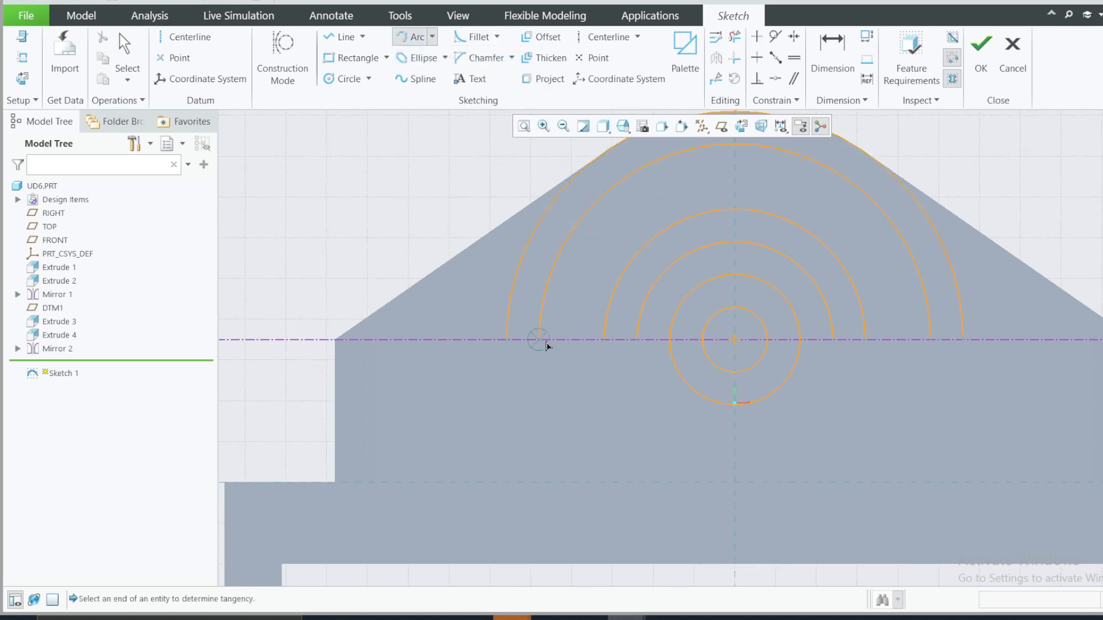
pyautogui.click(604, 339)
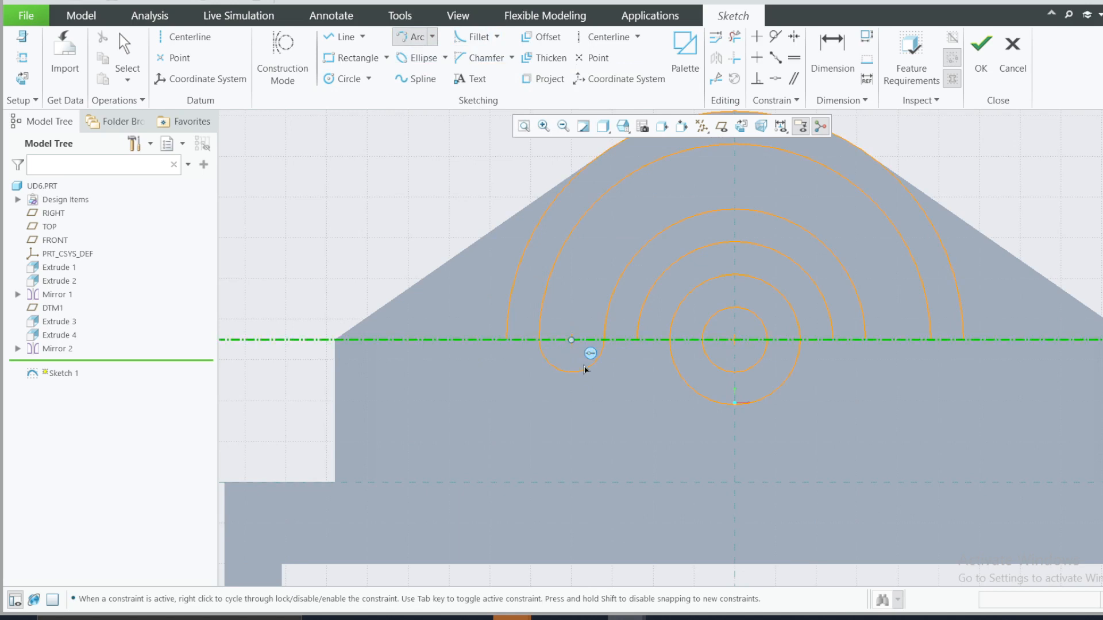
pyautogui.click(583, 370)
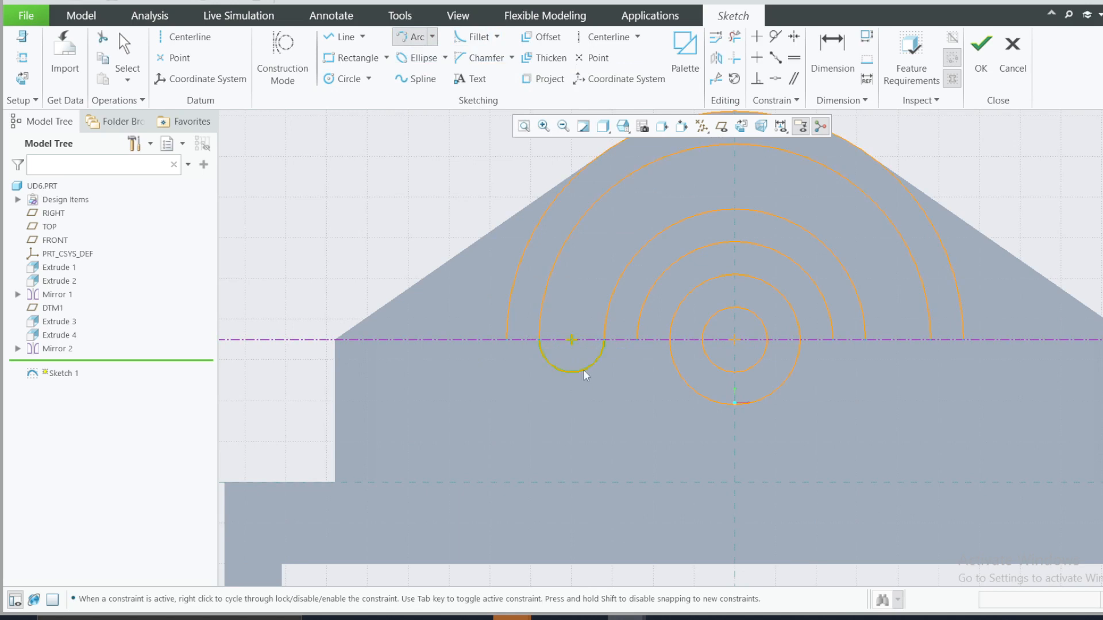
pyautogui.click(505, 339)
pyautogui.click(636, 339)
pyautogui.click(577, 409)
pyautogui.middleClick(558, 380)
# Step: Mirror the outer and inner left end arcs about the vertical reference line to close both slot profiles
pyautogui.click(565, 403)
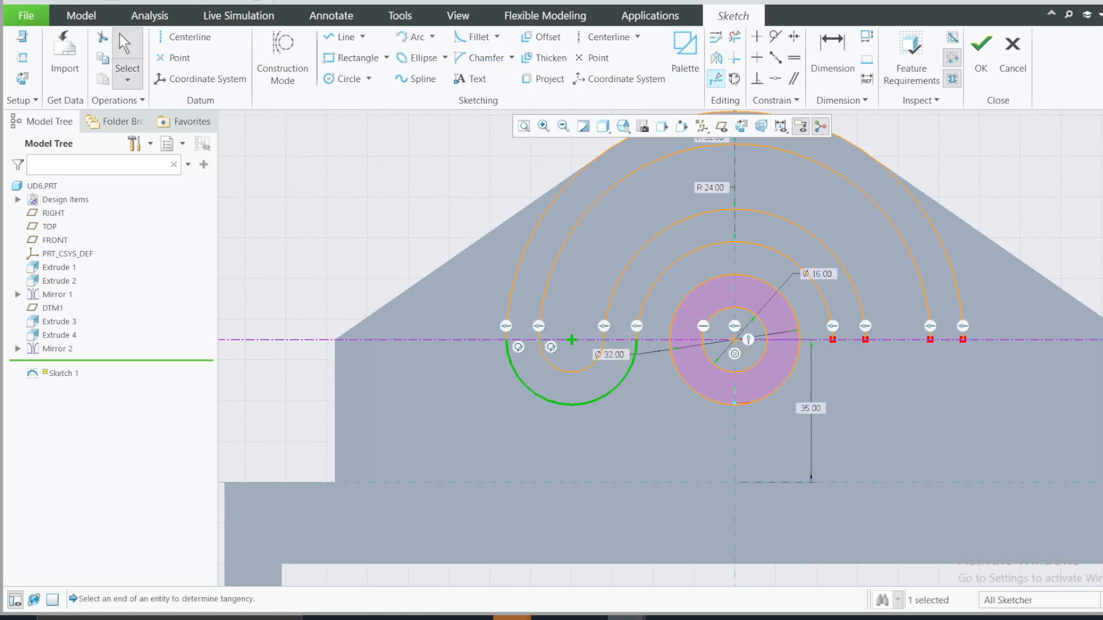
pyautogui.click(715, 60)
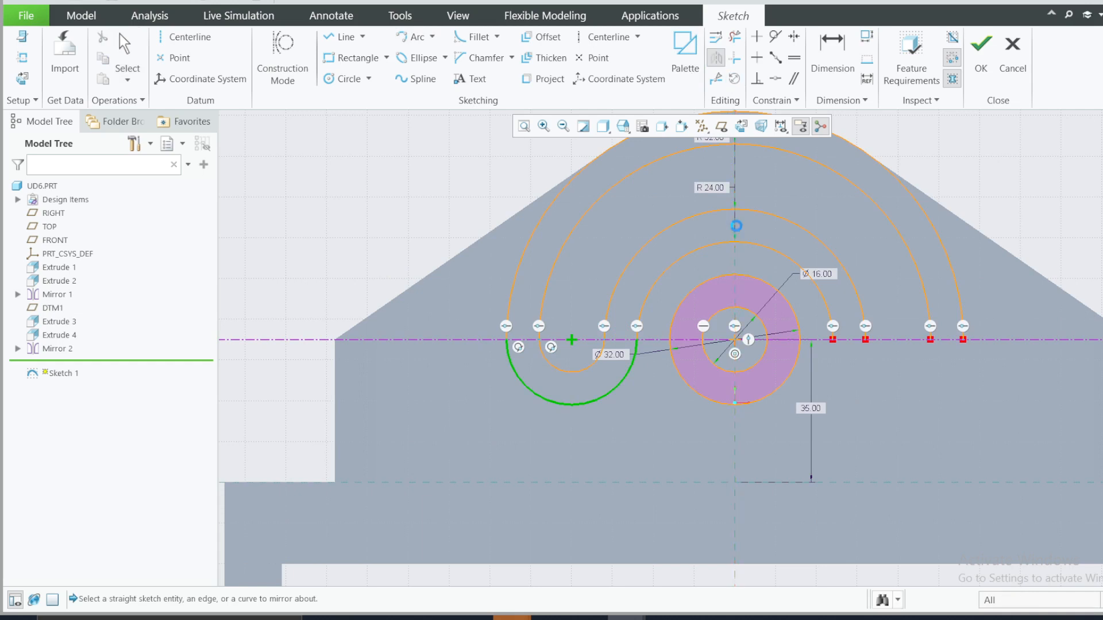
pyautogui.click(736, 229)
pyautogui.click(395, 201)
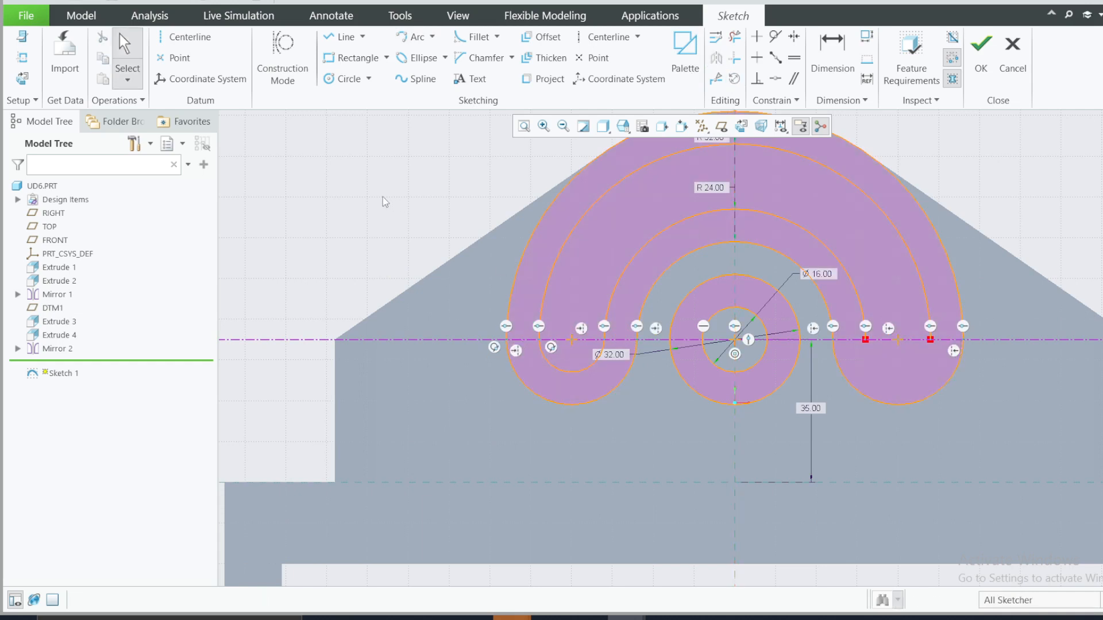
pyautogui.click(579, 372)
pyautogui.click(715, 59)
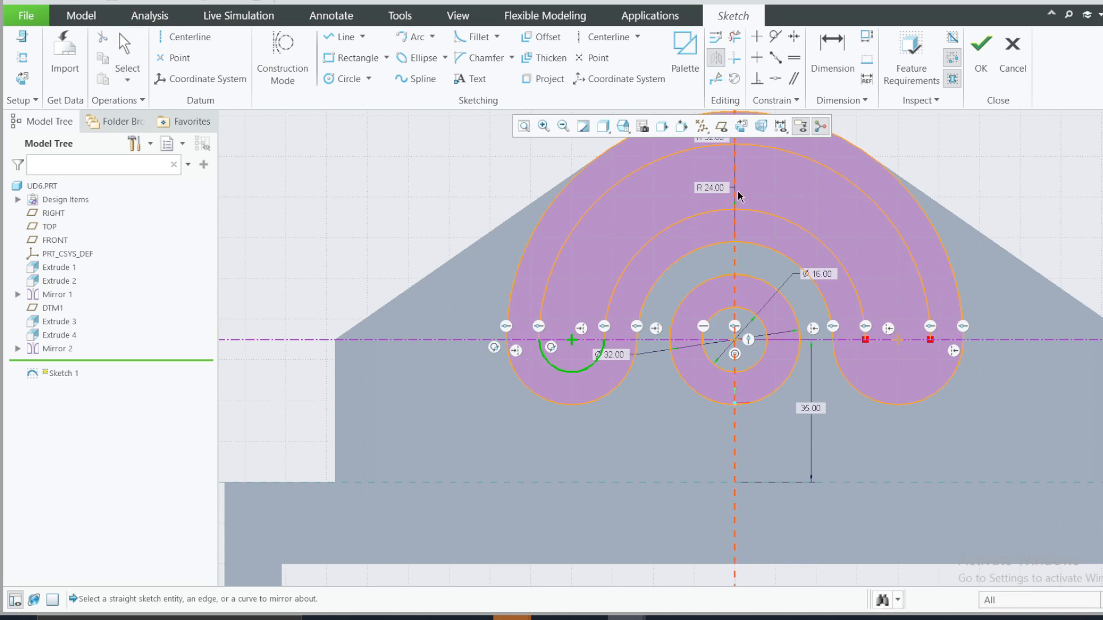
pyautogui.click(736, 190)
# Step: Check the depth dimensions in the reference drawing and finish the slot profile sketch
pyautogui.scroll(-2, 468, 219)
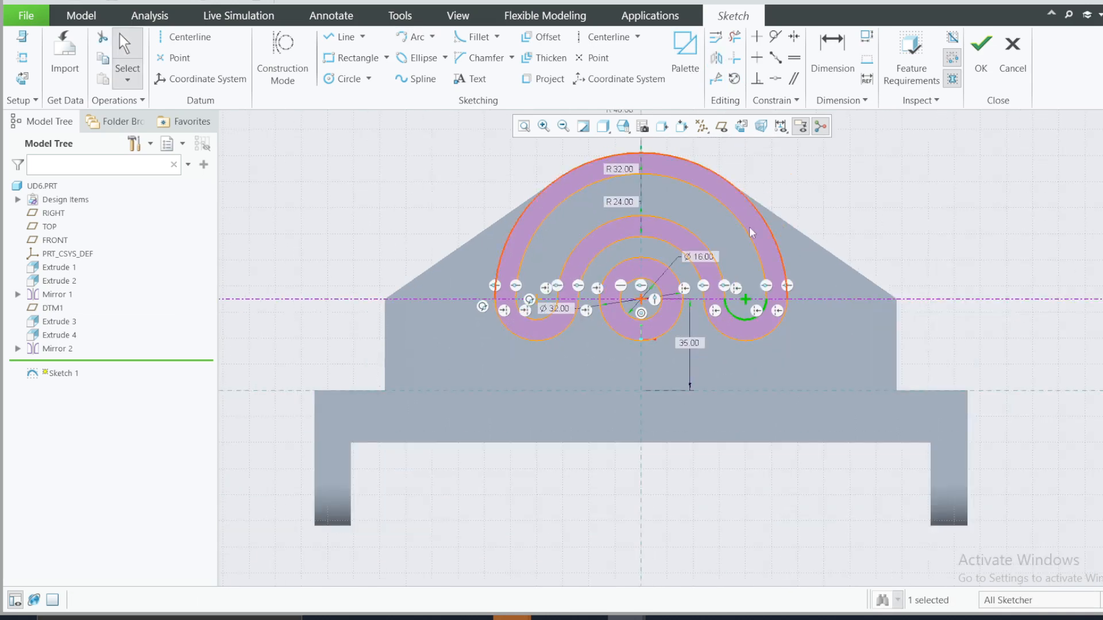
pyautogui.moveTo(725, 367)
pyautogui.mouseDown(button='middle')
pyautogui.moveTo(640, 339)
pyautogui.moveTo(642, 293)
pyautogui.mouseUp(button='middle')
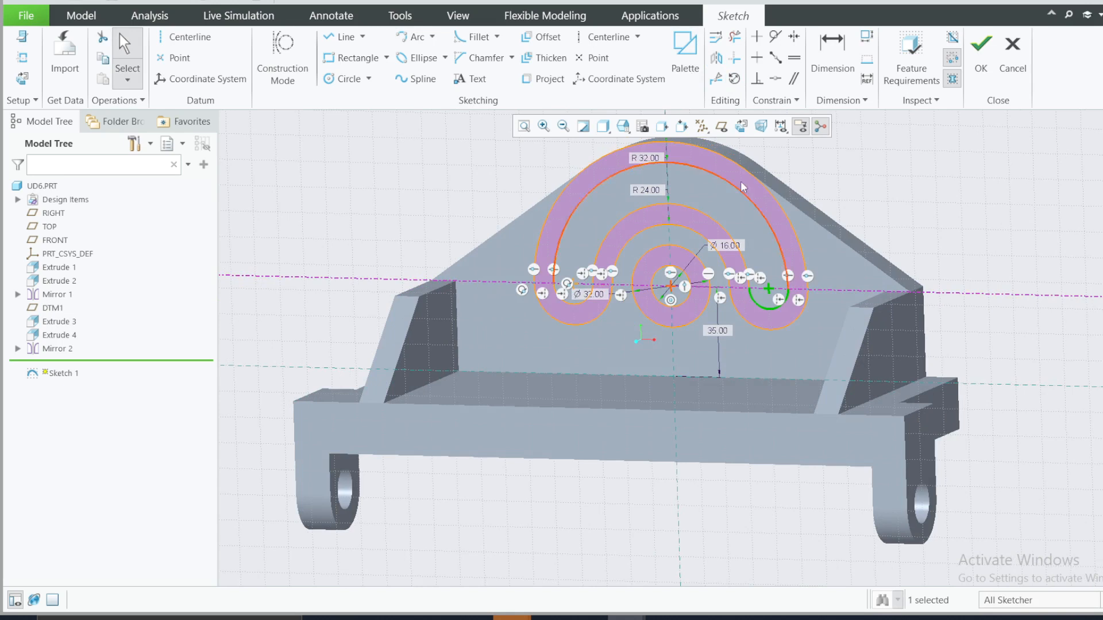
pyautogui.click(728, 615)
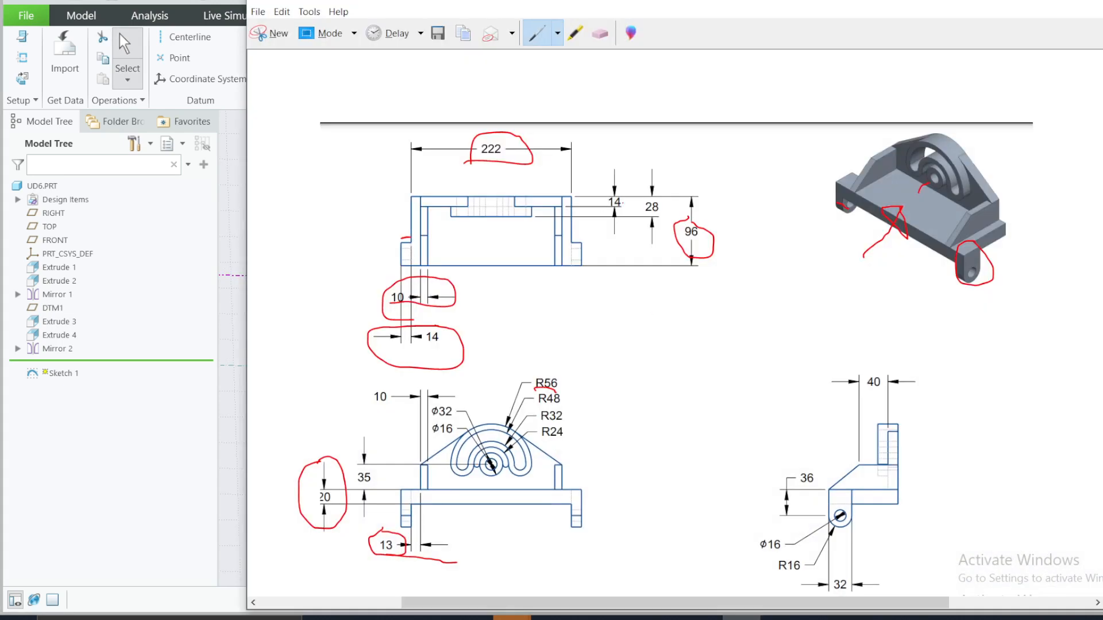
pyautogui.click(1015, 2)
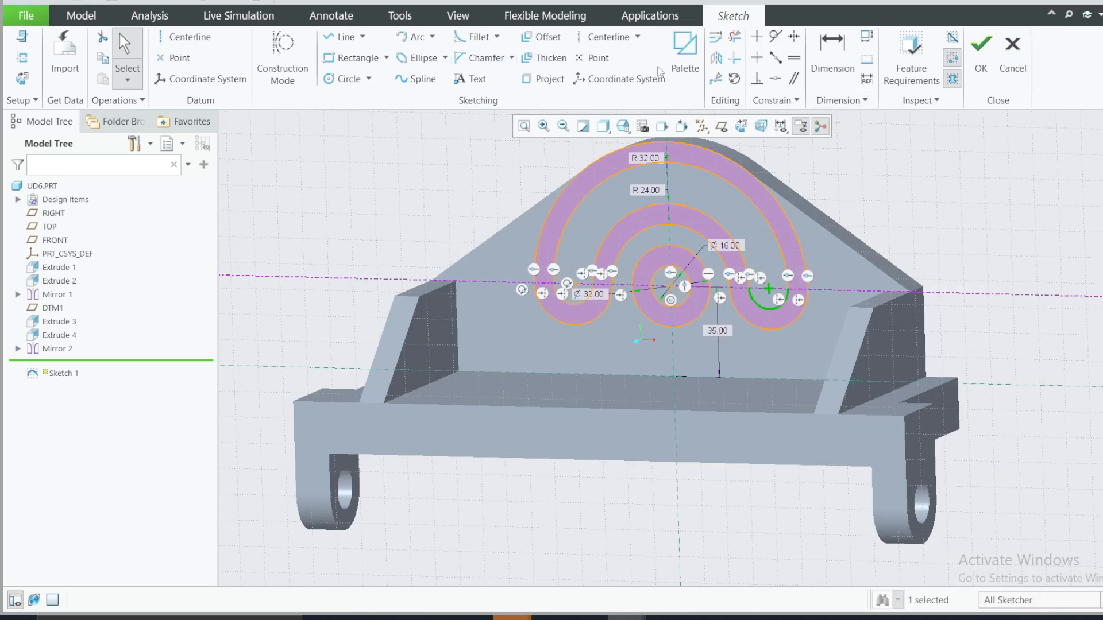
pyautogui.click(980, 56)
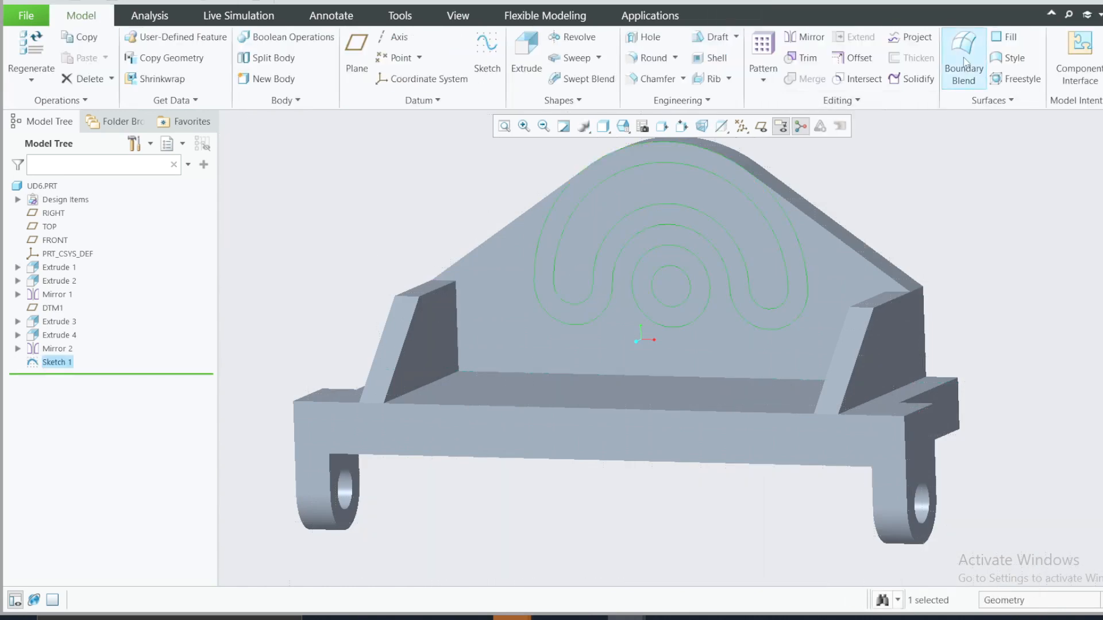
# Step: Extrude the curved slot and ring profiles from the upright plate as a solid to a depth of 14
pyautogui.click(534, 46)
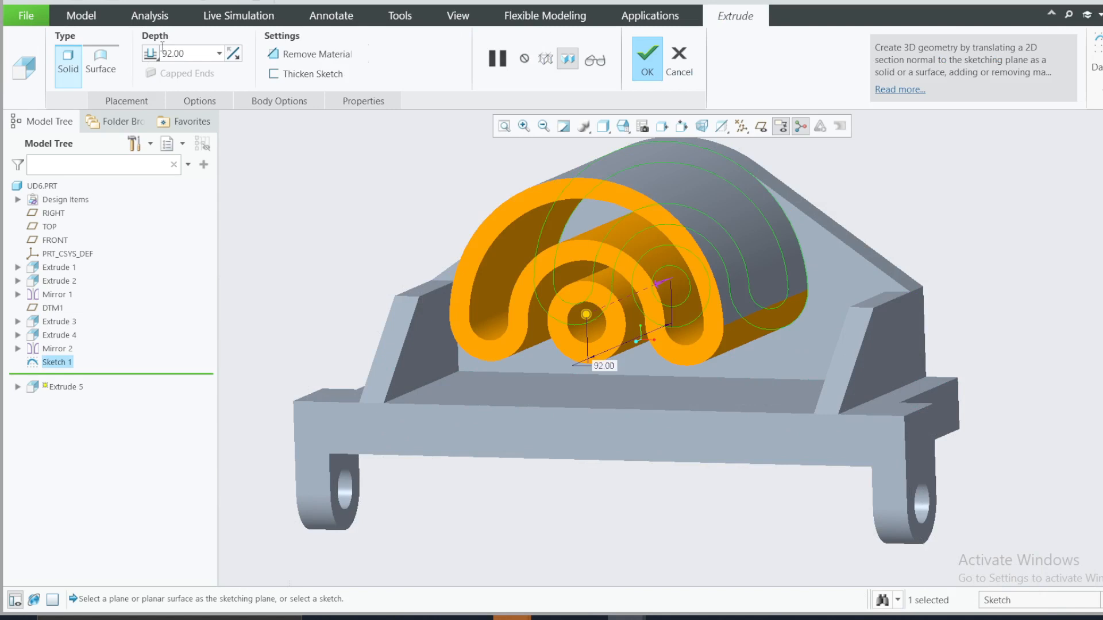
pyautogui.doubleClick(184, 52)
pyautogui.write('1')
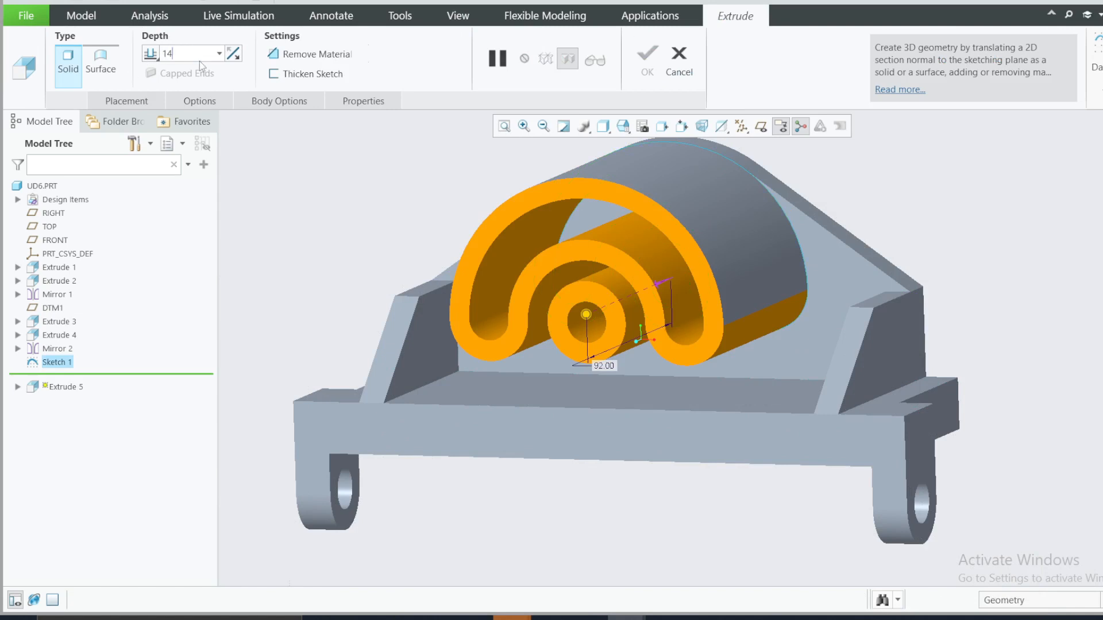
pyautogui.write('4')
pyautogui.press('Return')
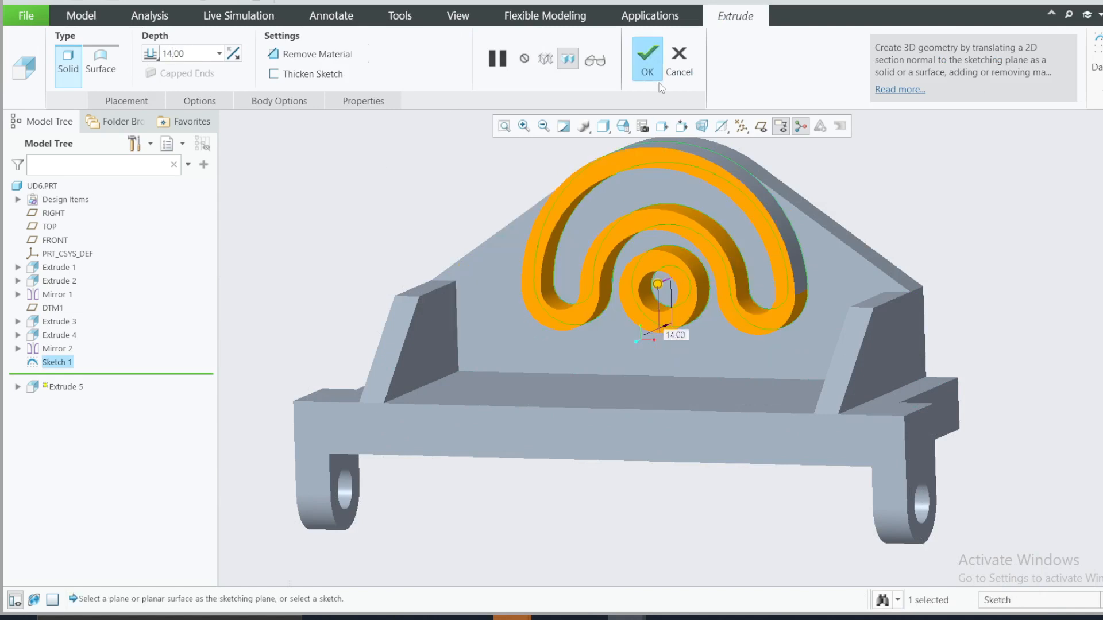
pyautogui.click(647, 64)
# Step: Start a new extrusion sketch on the upright plate's front face and orient the view parallel to the sketch plane
pyautogui.moveTo(368, 158); pyautogui.dragTo(474, 186)
pyautogui.moveTo(482, 185); pyautogui.dragTo(453, 196, button='middle')
pyautogui.moveTo(453, 196); pyautogui.dragTo(462, 202)
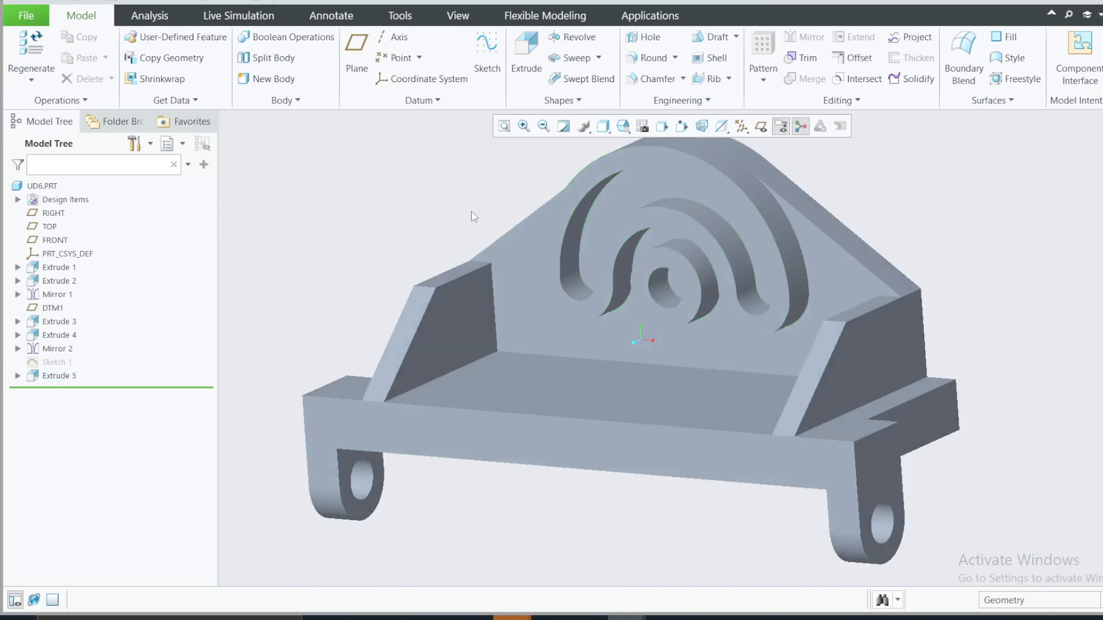
pyautogui.click(55, 362)
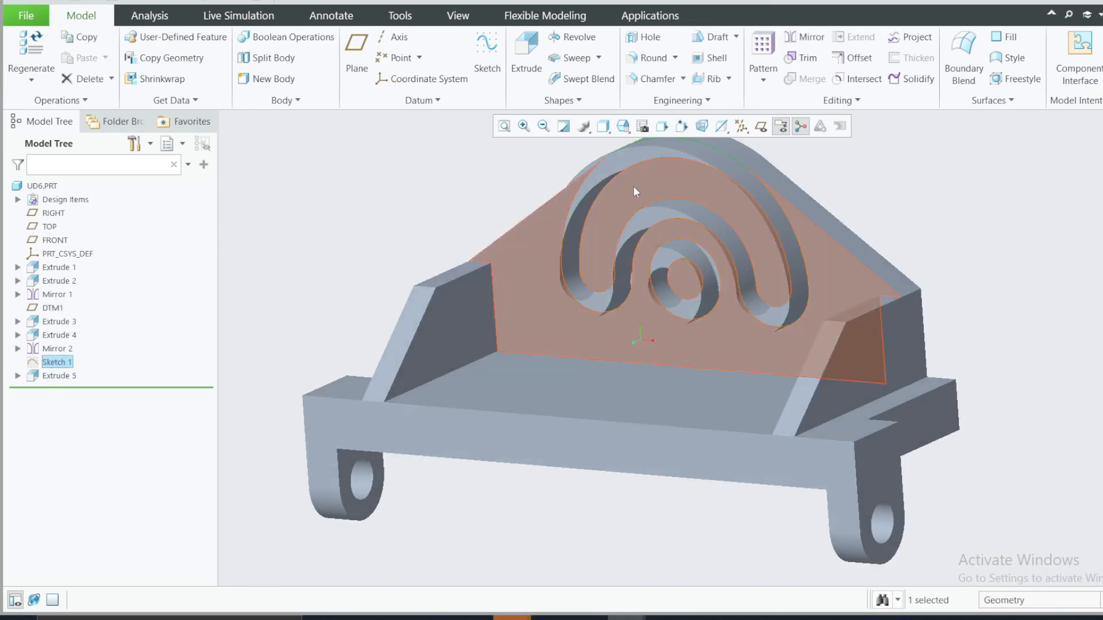
pyautogui.moveTo(649, 218)
pyautogui.mouseDown(button='middle')
pyautogui.moveTo(693, 201)
pyautogui.moveTo(676, 198)
pyautogui.mouseUp(button='middle')
pyautogui.click(339, 265)
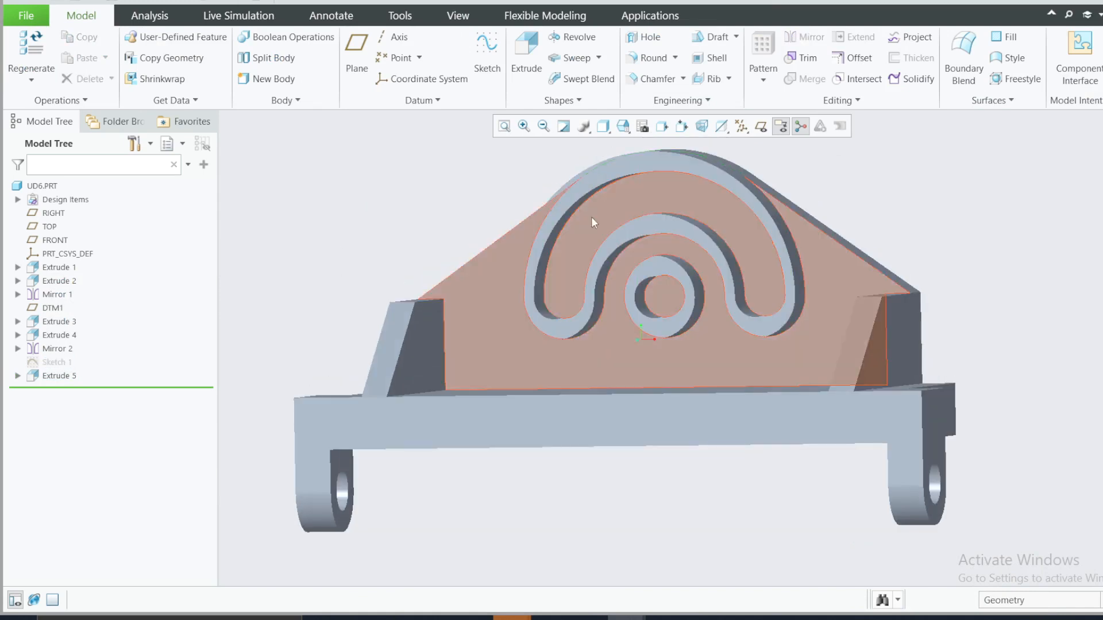
pyautogui.click(594, 216)
pyautogui.click(459, 255)
pyautogui.click(476, 307)
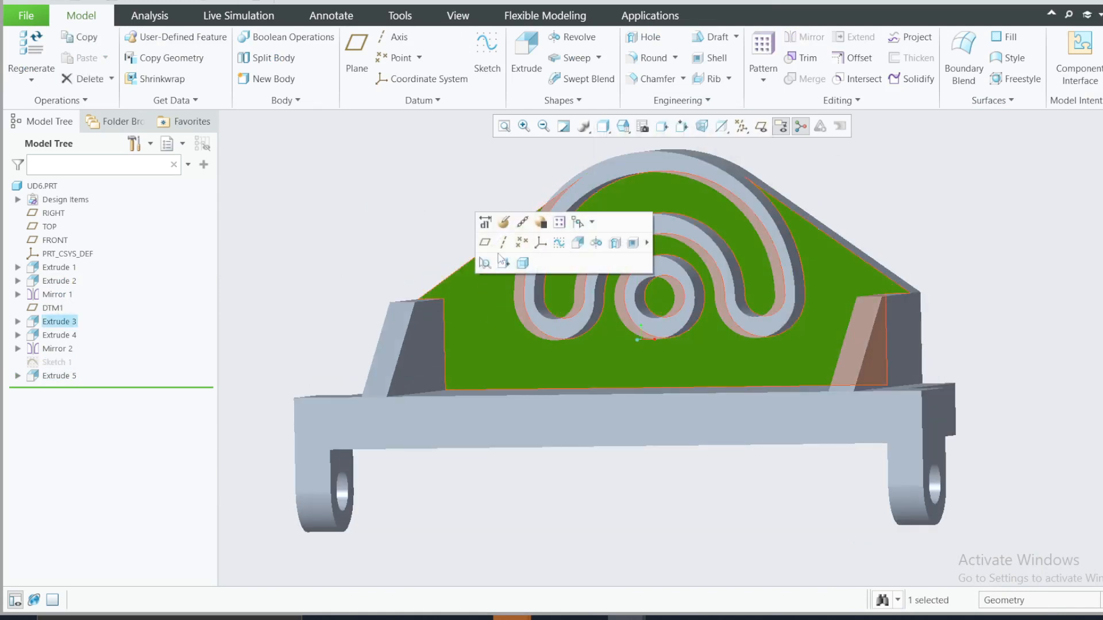
pyautogui.click(577, 243)
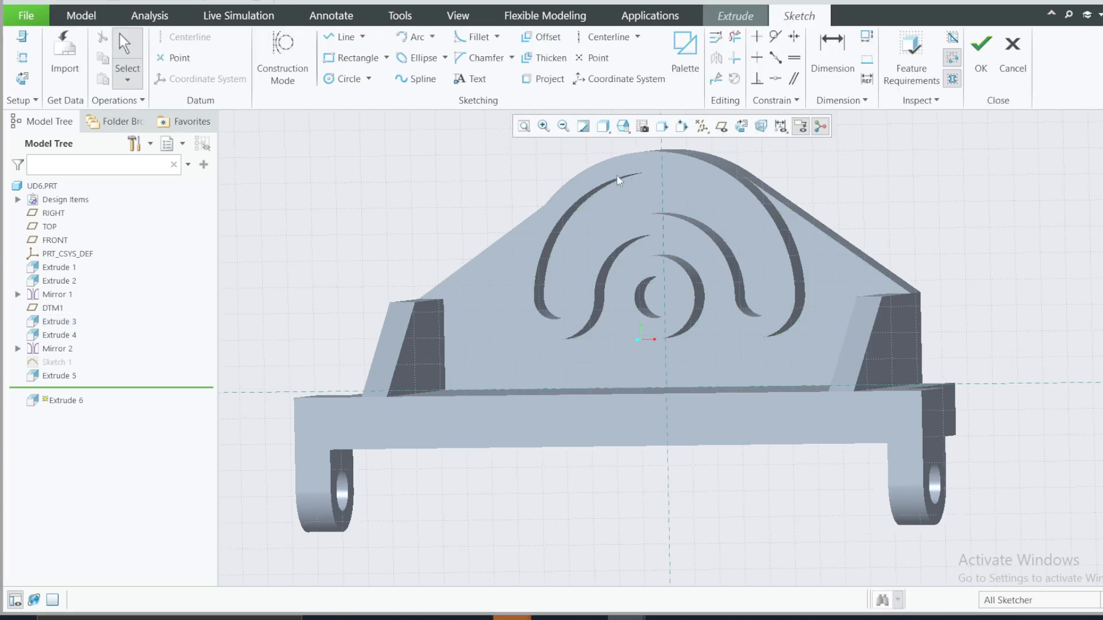
pyautogui.click(21, 78)
# Step: Project the edges of the inner curved slot into the sketch, including both arcs and both rounded ends
pyautogui.click(543, 78)
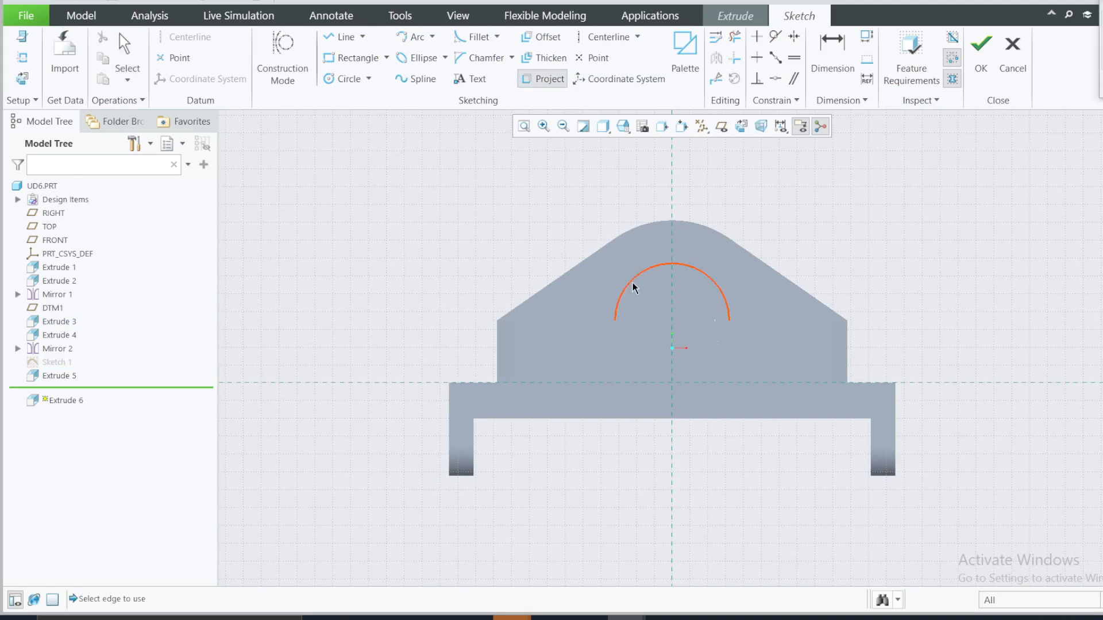
pyautogui.moveTo(620, 274); pyautogui.dragTo(625, 255, button='middle')
pyautogui.click(625, 255)
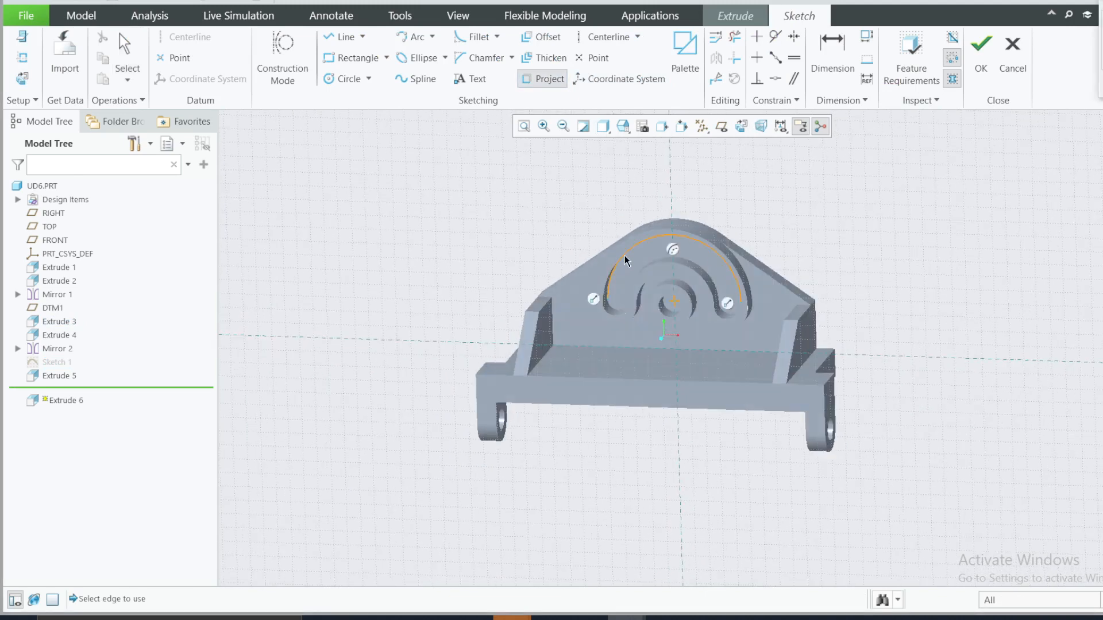
pyautogui.scroll(2, 675, 265)
pyautogui.click(760, 351)
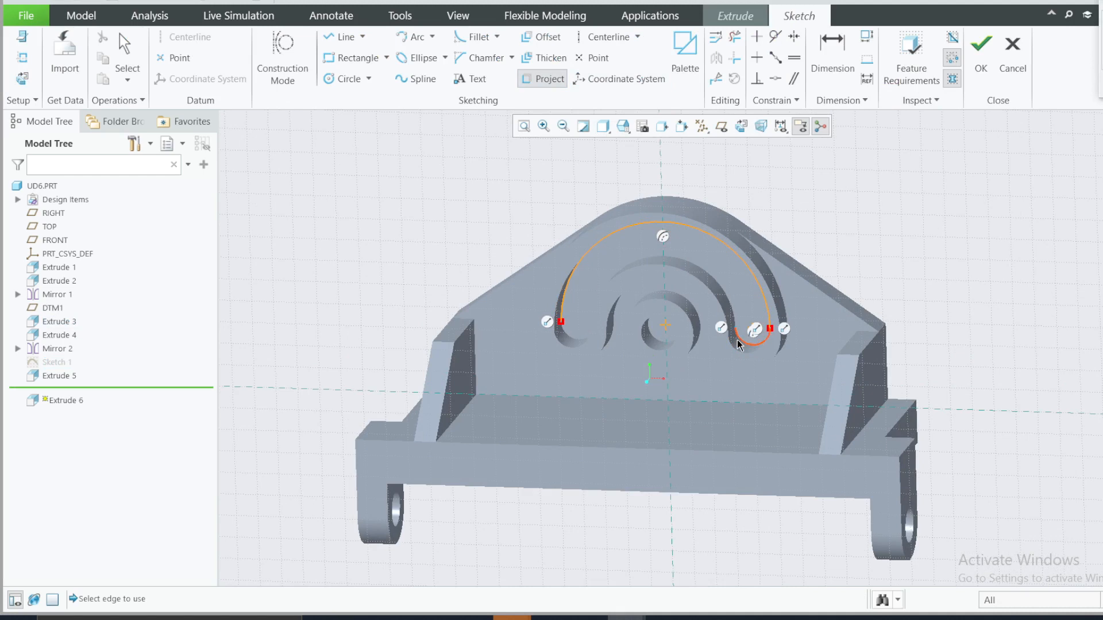
pyautogui.click(582, 344)
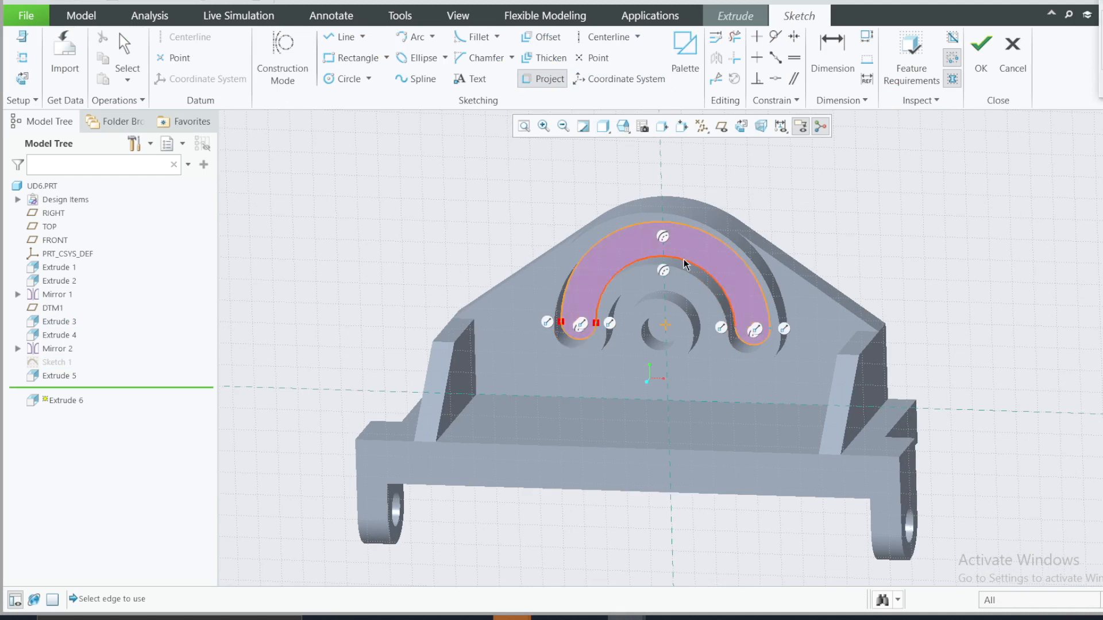
# Step: Project both halves of the central hole's inner edge into the sketch and finish the sketch
pyautogui.moveTo(683, 260); pyautogui.dragTo(677, 430, button='middle')
pyautogui.click(657, 320)
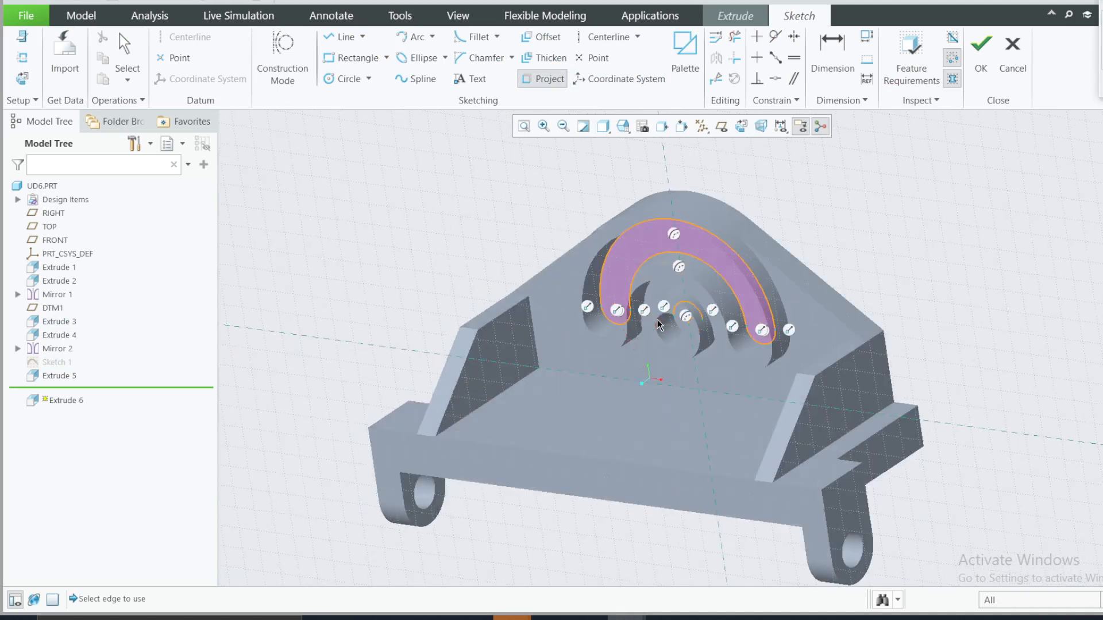
pyautogui.click(667, 345)
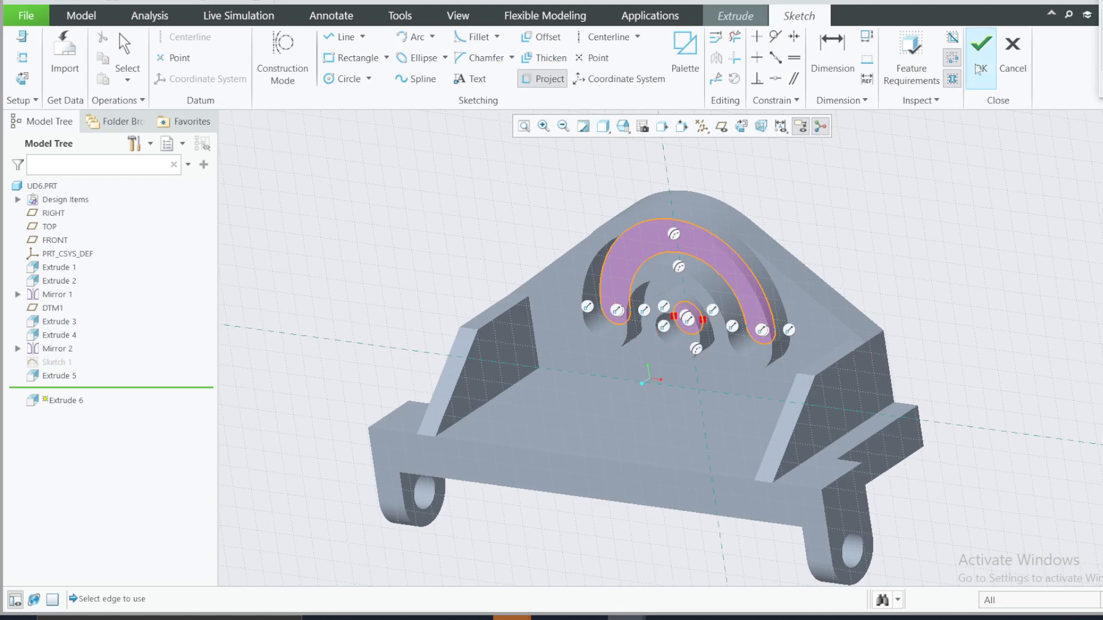
pyautogui.click(980, 54)
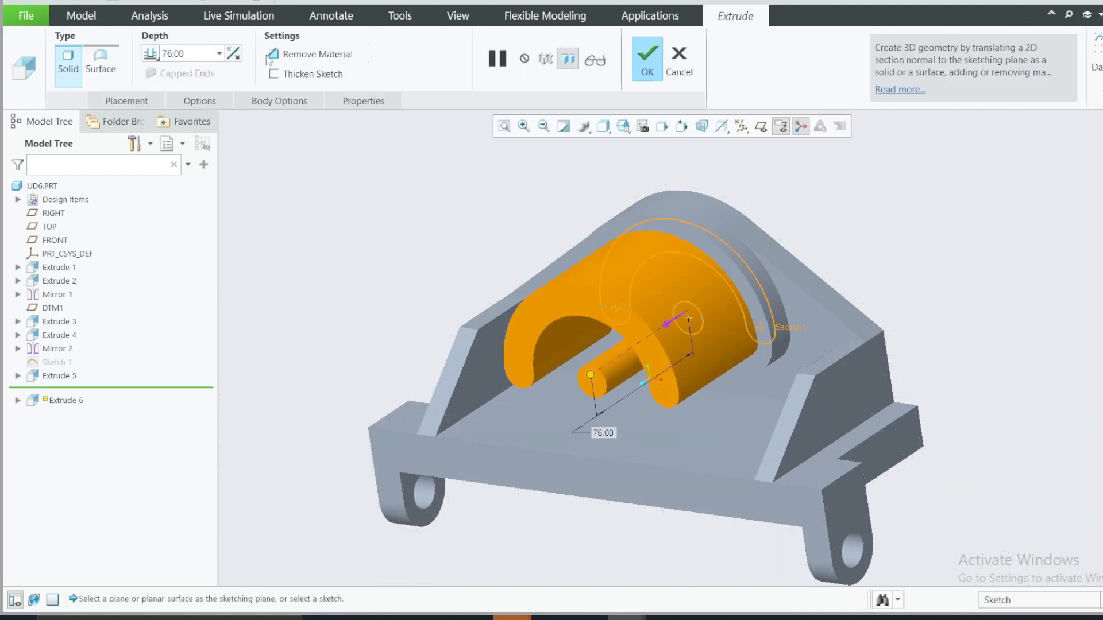
# Step: Extrude the projected curved slot and central hole as a 76-deep material-removing cut, flipping the depth direction into the upright plate
pyautogui.click(290, 56)
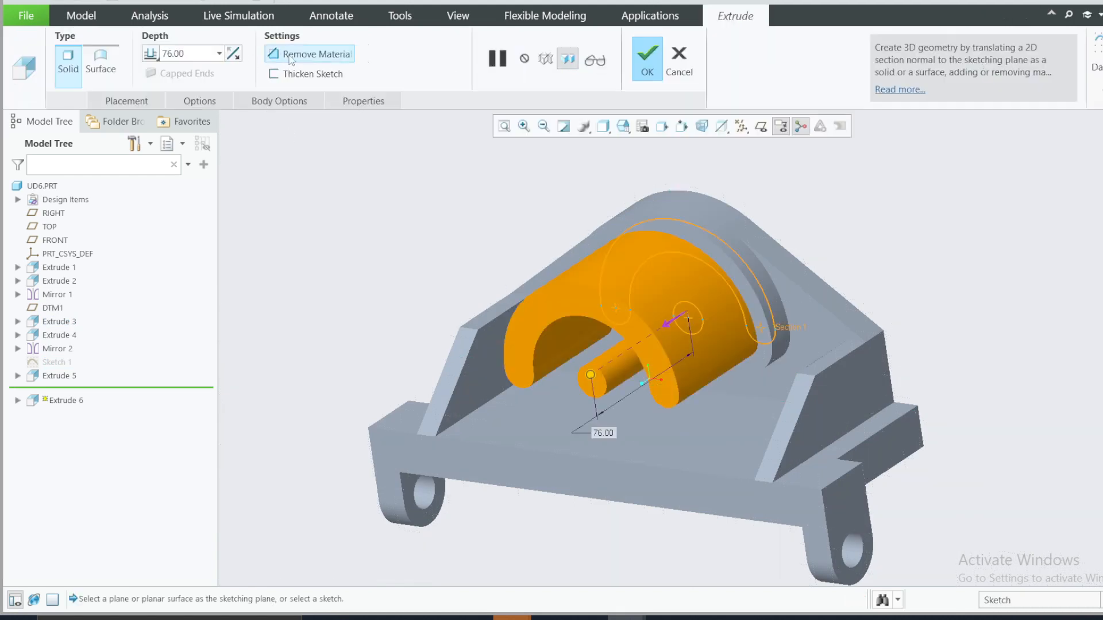
pyautogui.click(232, 54)
pyautogui.click(664, 61)
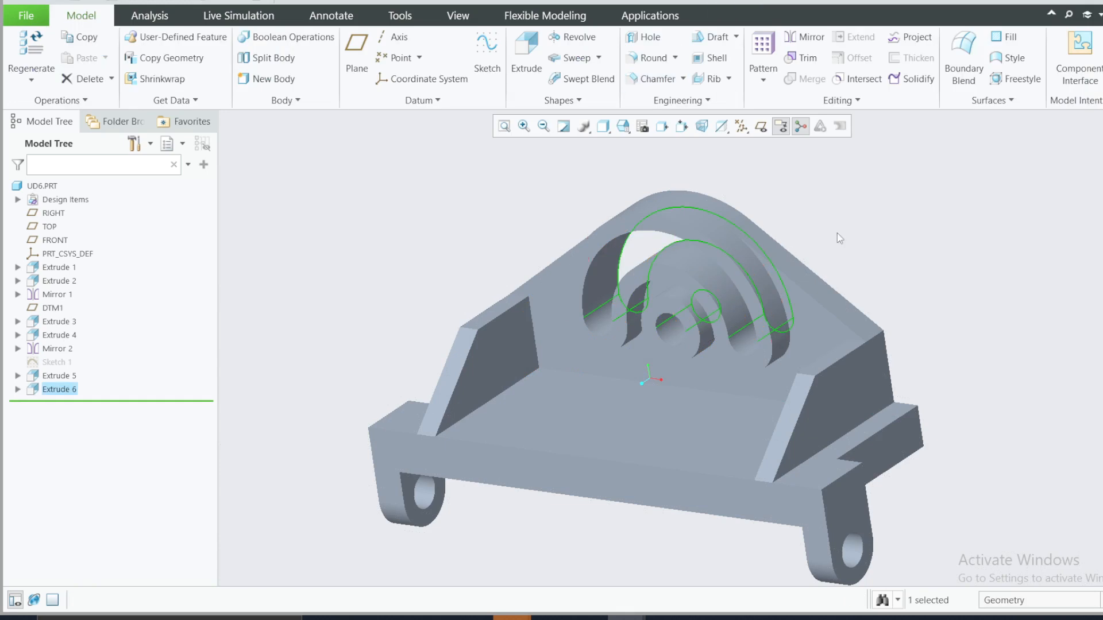
pyautogui.scroll(1, 841, 239)
pyautogui.moveTo(842, 238)
pyautogui.mouseDown(button='middle')
pyautogui.moveTo(839, 224)
pyautogui.moveTo(853, 227)
pyautogui.mouseUp(button='middle')
pyautogui.click(829, 253)
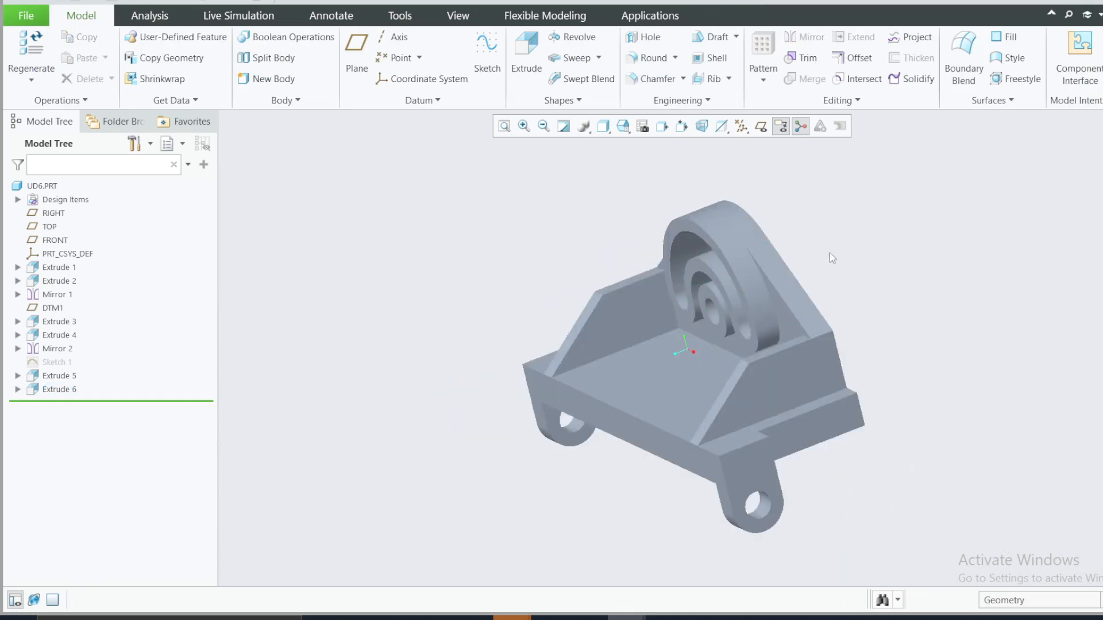
pyautogui.moveTo(834, 264)
pyautogui.mouseDown(button='middle')
pyautogui.moveTo(849, 251)
pyautogui.moveTo(854, 266)
pyautogui.mouseUp(button='middle')
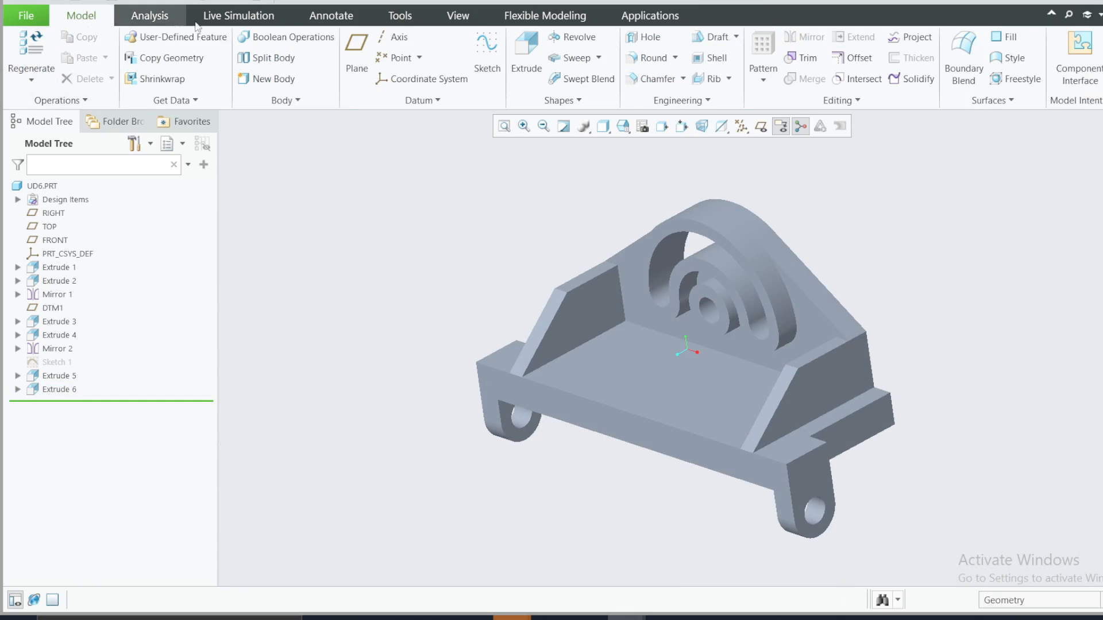
# Step: Apply a gold-coloured metal appearance from the std-metals.dmt library to the bracket, selecting it as a body
pyautogui.click(458, 21)
pyautogui.click(161, 92)
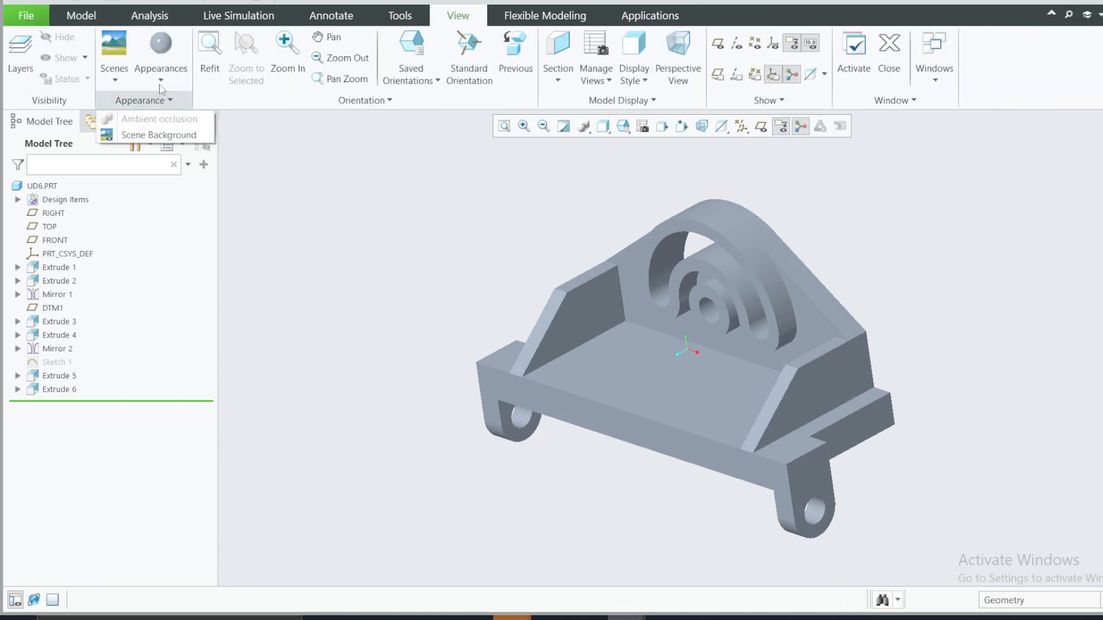
pyautogui.click(163, 70)
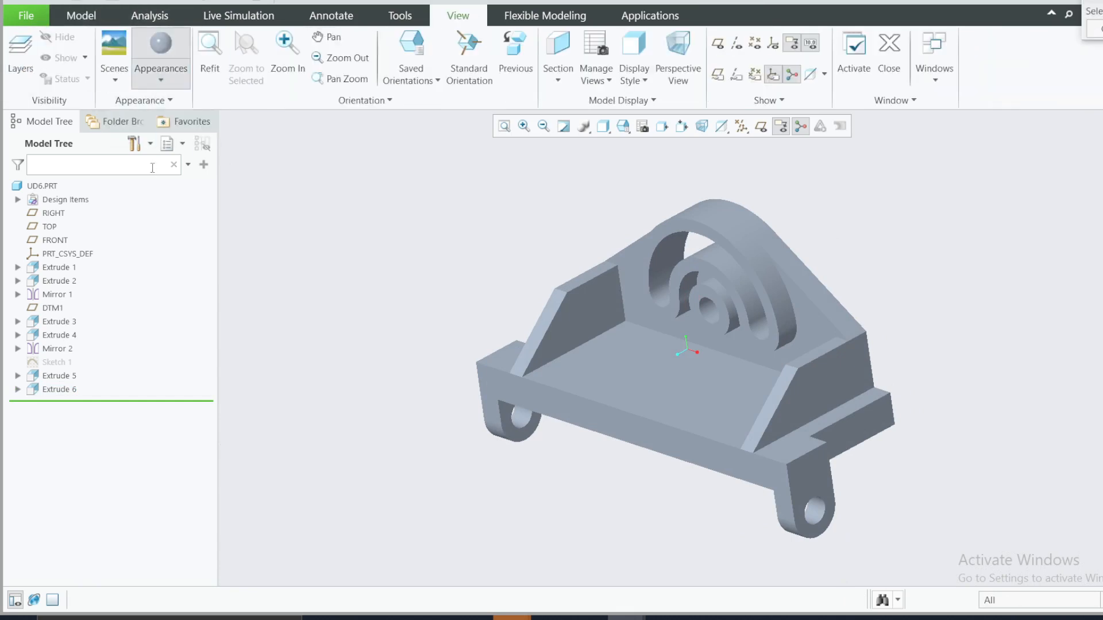
pyautogui.click(163, 83)
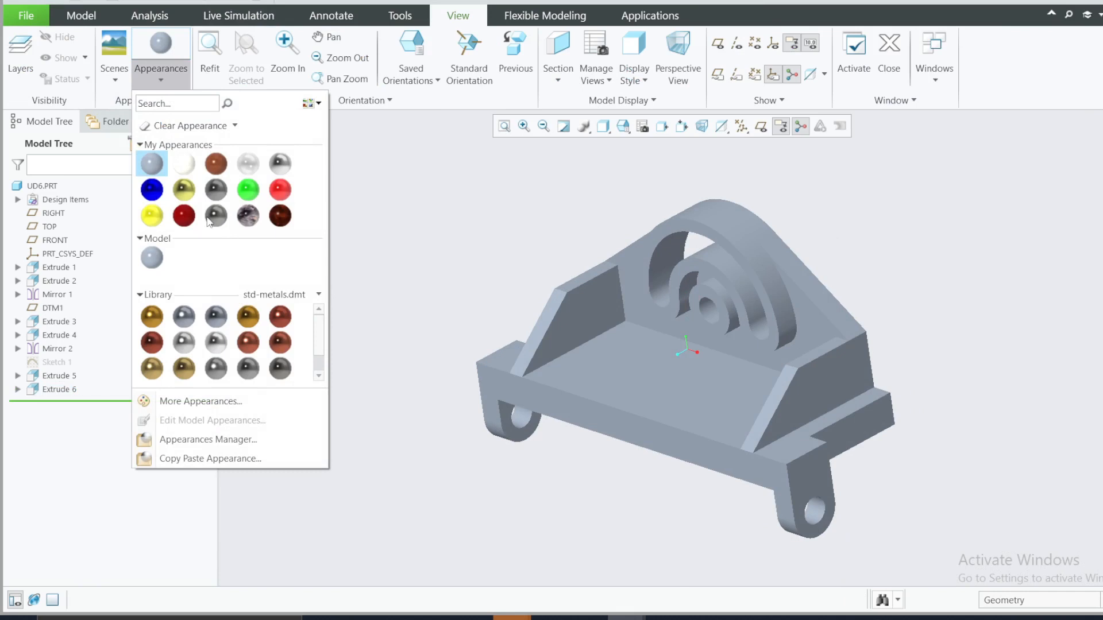
pyautogui.click(184, 368)
pyautogui.click(1096, 601)
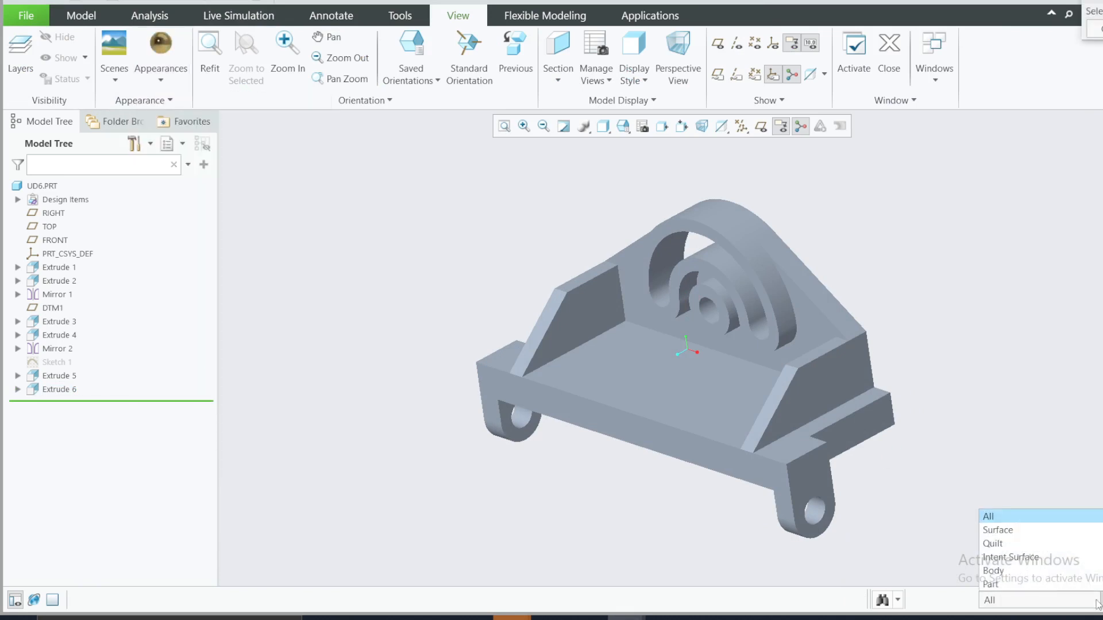
pyautogui.click(993, 571)
pyautogui.click(759, 359)
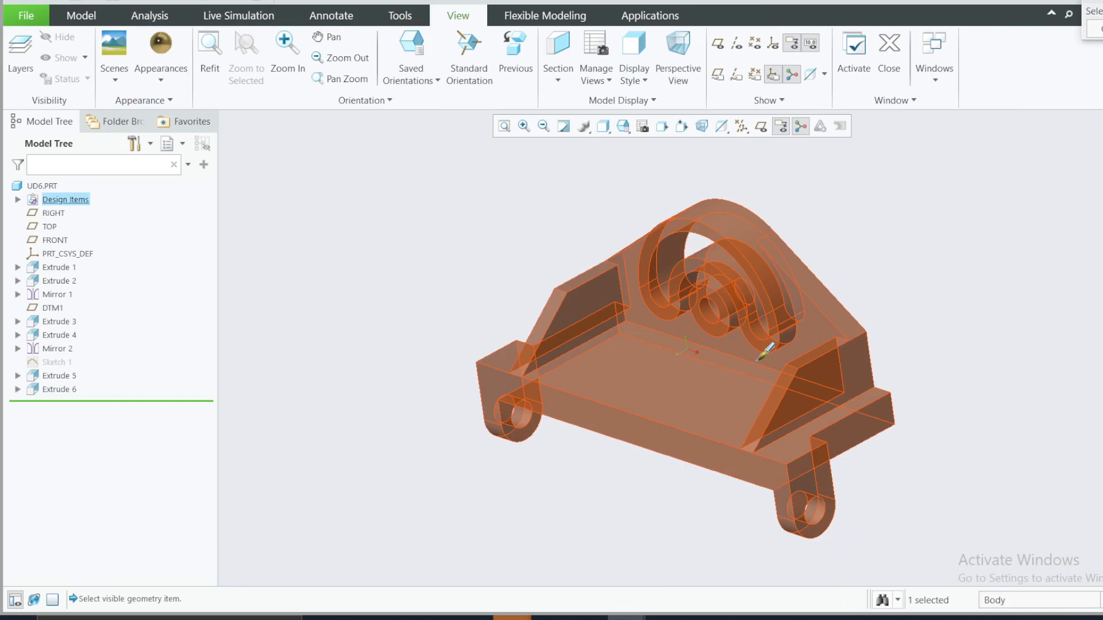
pyautogui.middleClick(759, 359)
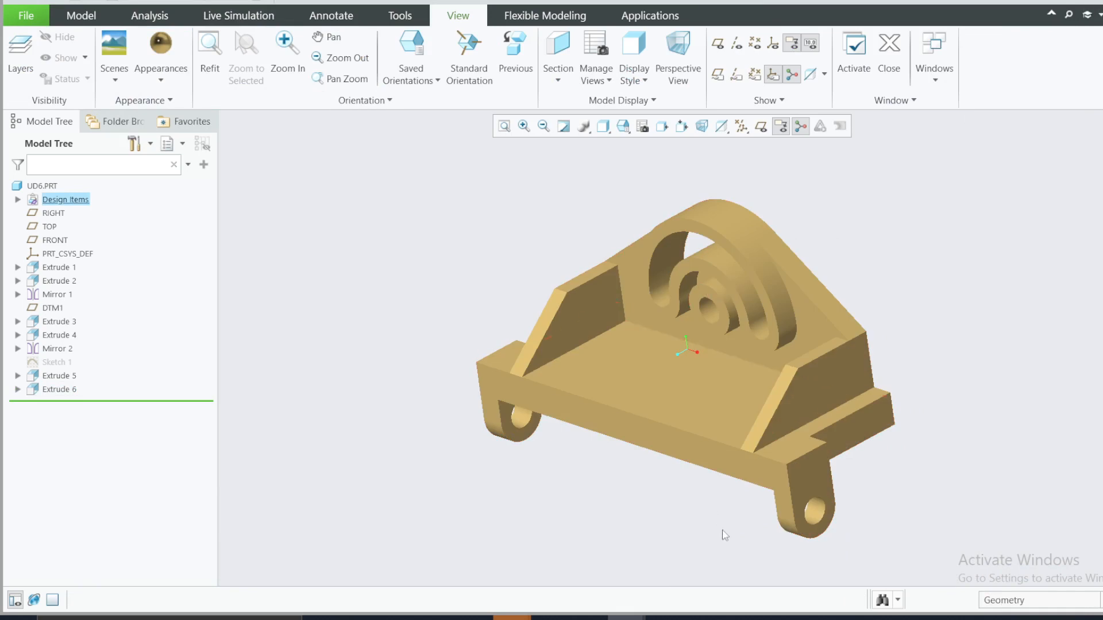
# Step: Examine the finished bracket from several angles and compare its shape with the dimensioned reference drawing
pyautogui.moveTo(746, 402)
pyautogui.mouseDown(button='middle')
pyautogui.moveTo(853, 381)
pyautogui.moveTo(881, 389)
pyautogui.moveTo(725, 351)
pyautogui.moveTo(712, 379)
pyautogui.moveTo(722, 358)
pyautogui.mouseUp(button='middle')
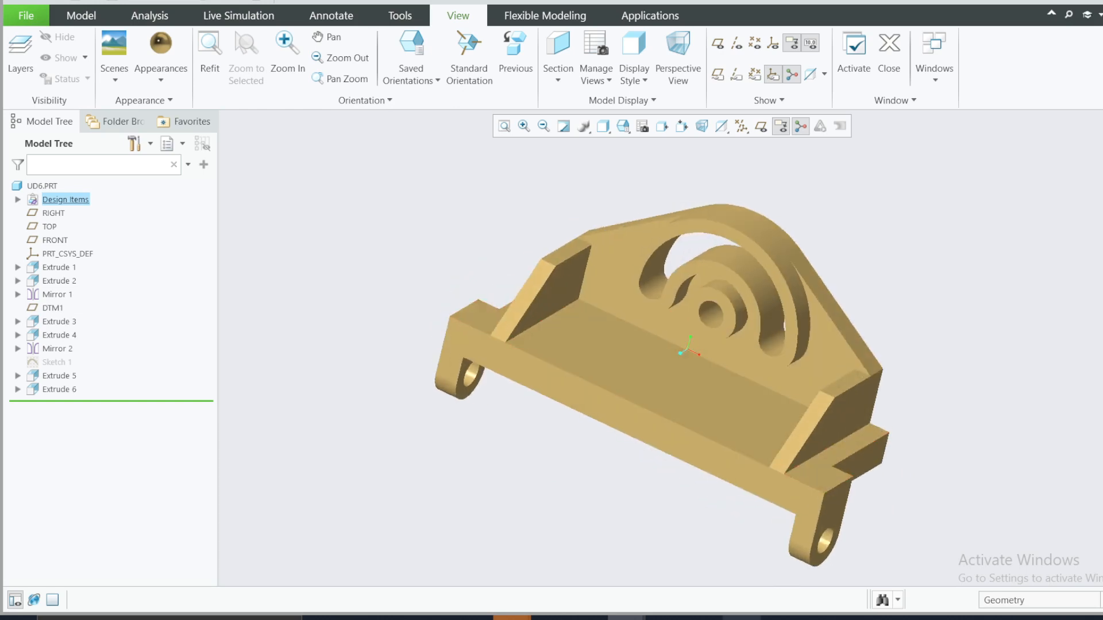
pyautogui.click(741, 618)
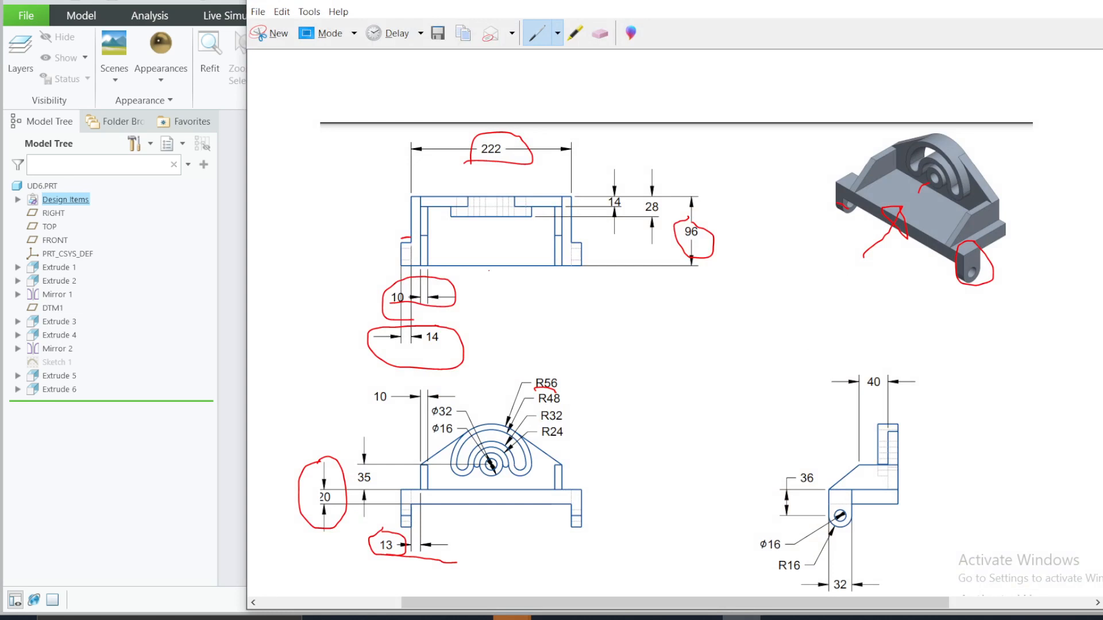
pyautogui.click(1040, 11)
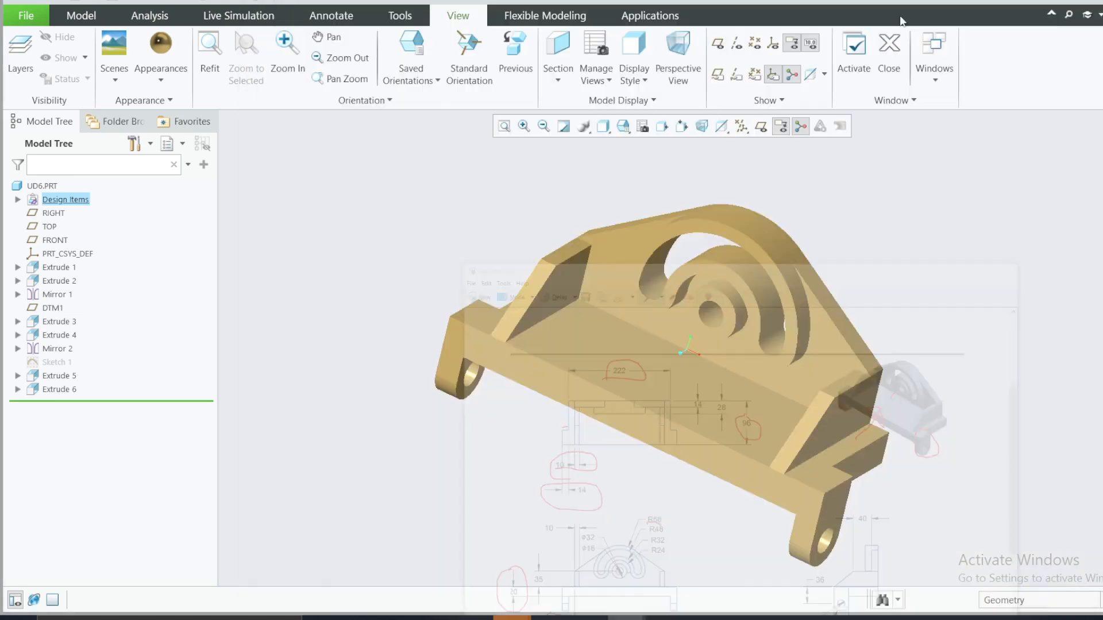
pyautogui.moveTo(693, 293)
pyautogui.mouseDown(button='middle')
pyautogui.moveTo(705, 280)
pyautogui.moveTo(706, 304)
pyautogui.mouseUp(button='middle')
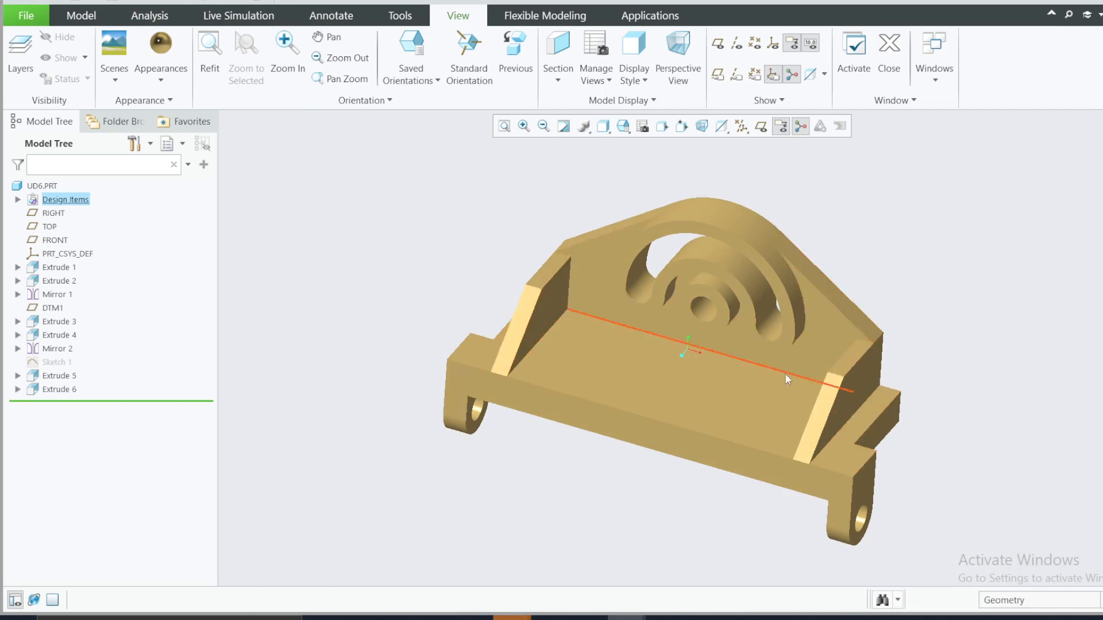
pyautogui.moveTo(761, 406)
pyautogui.mouseDown(button='middle')
pyautogui.moveTo(777, 357)
pyautogui.moveTo(712, 357)
pyautogui.moveTo(731, 524)
pyautogui.mouseUp(button='middle')
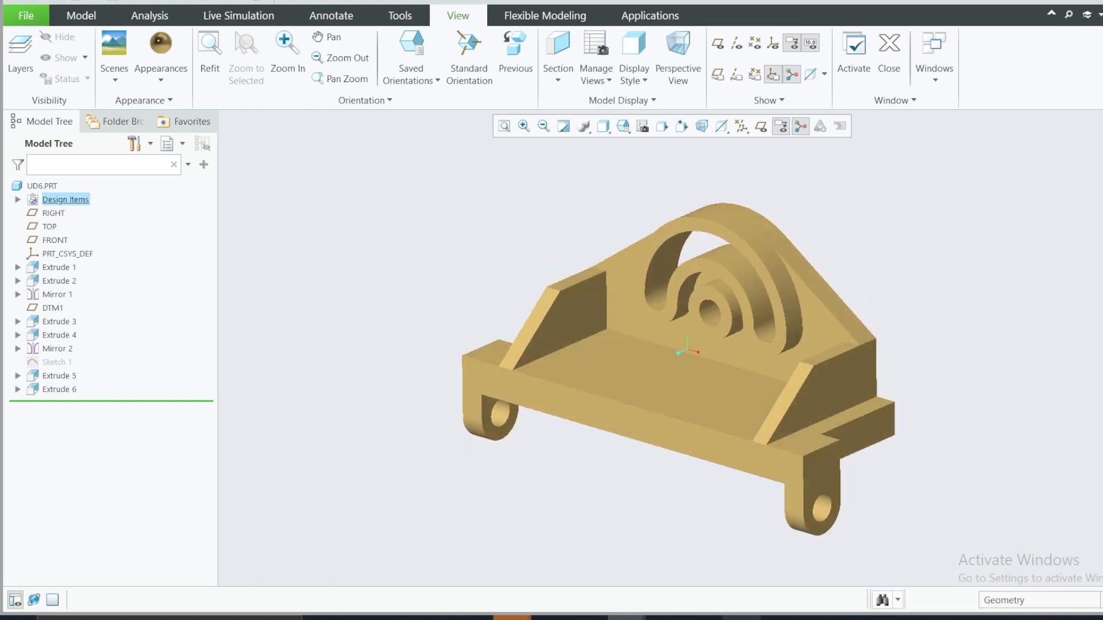
pyautogui.click(741, 612)
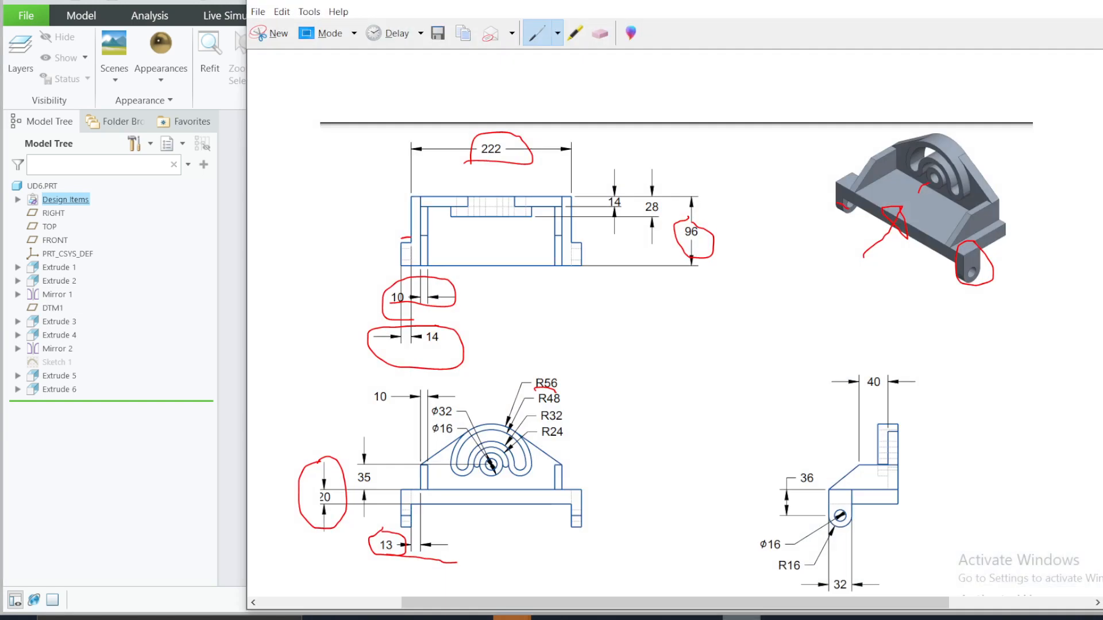
pyautogui.click(740, 617)
pyautogui.scroll(-1, 945, 380)
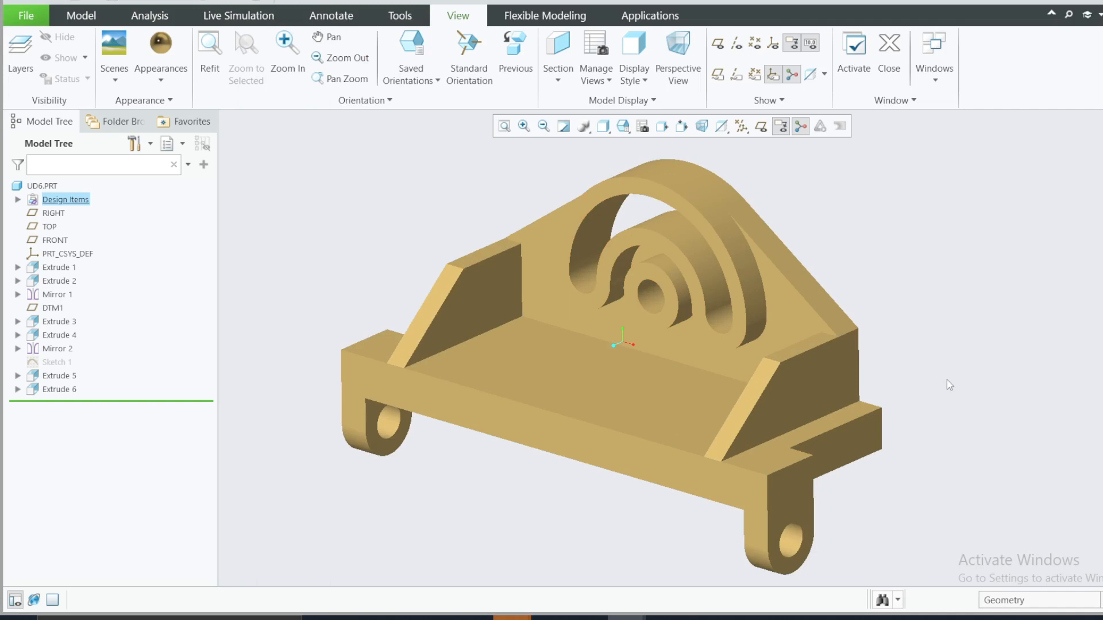